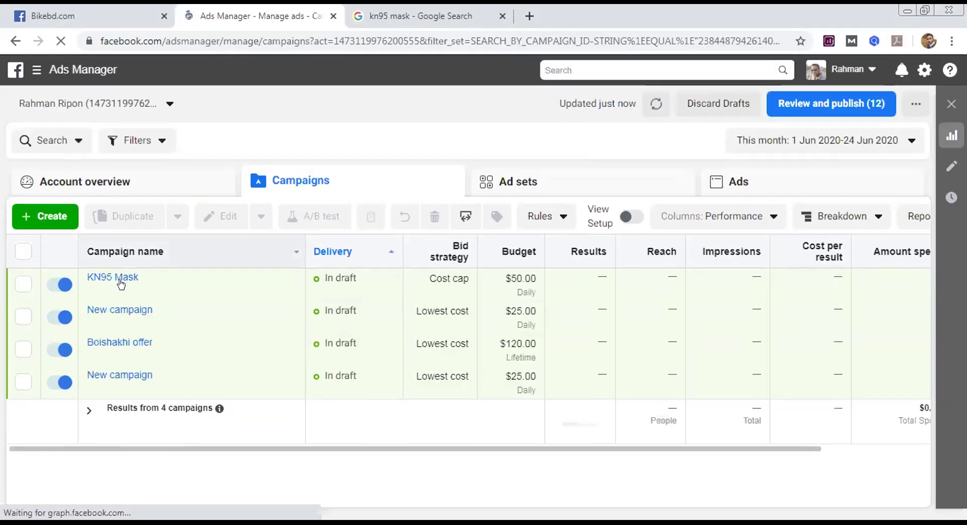
Look through the account overview, campaigns, ad sets and ads levels for the filtered KN95 Mask campaign
mouse_move(171, 290)
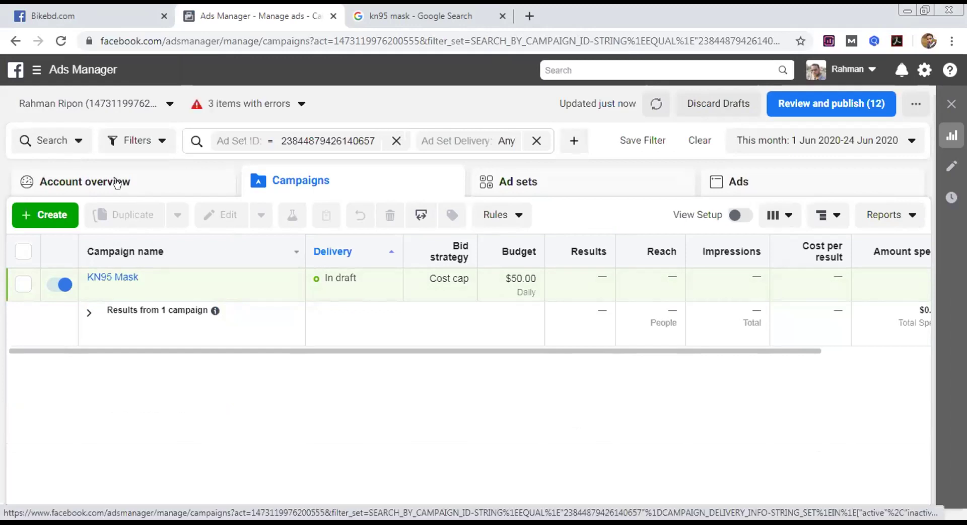
left_click(117, 182)
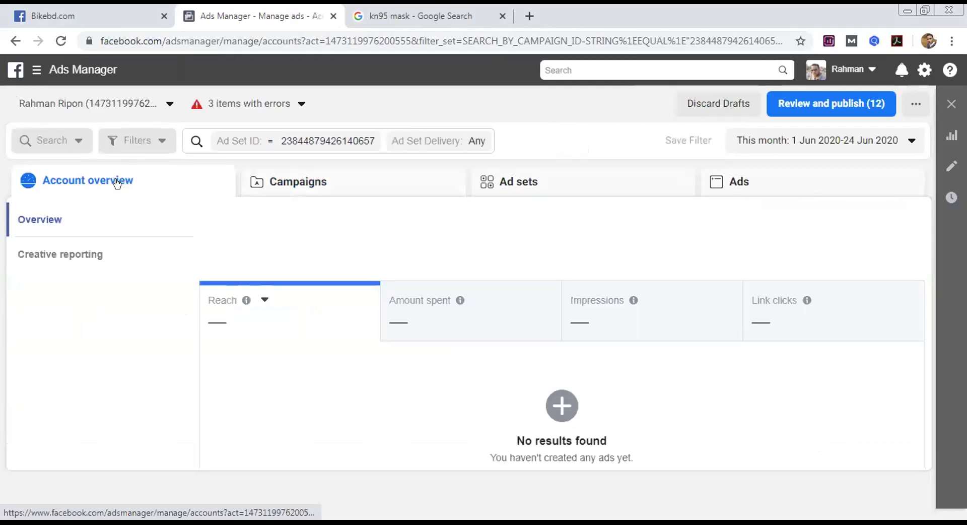
left_click(303, 183)
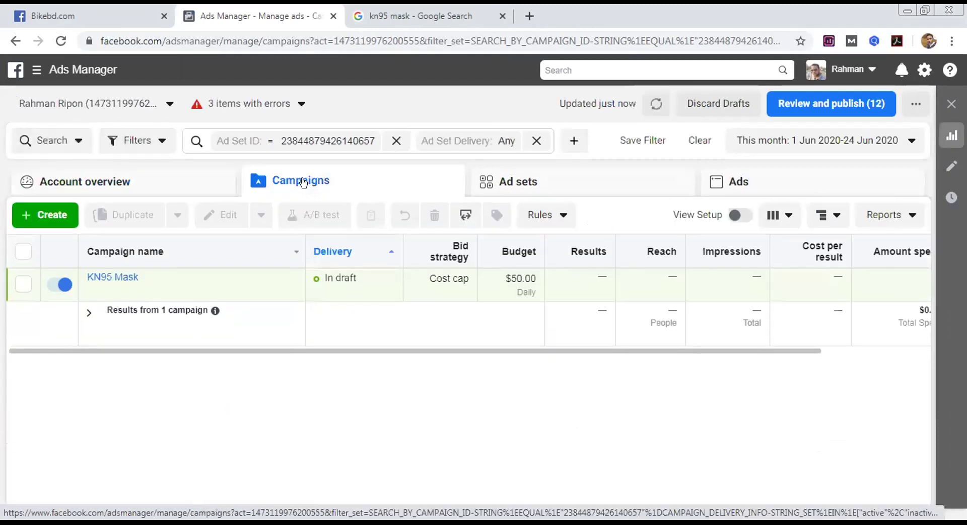
mouse_move(223, 291)
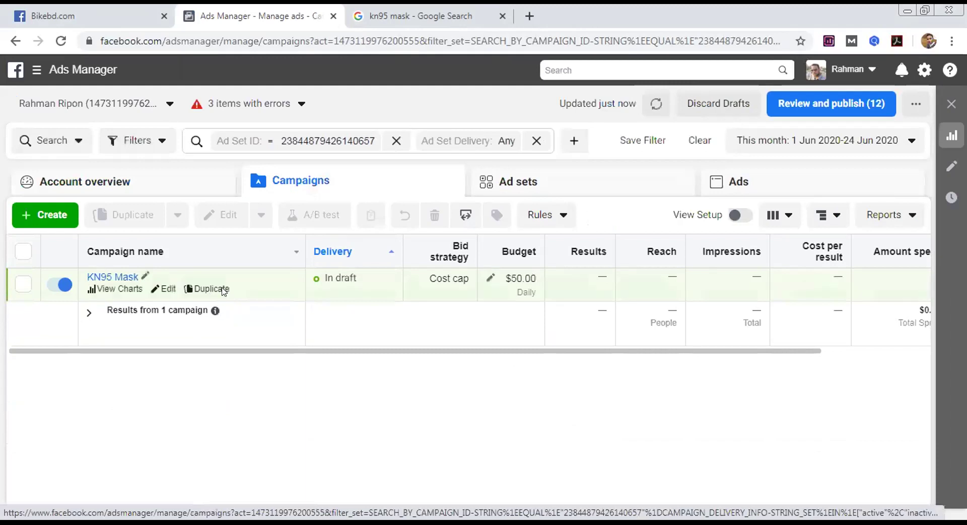
left_click(514, 182)
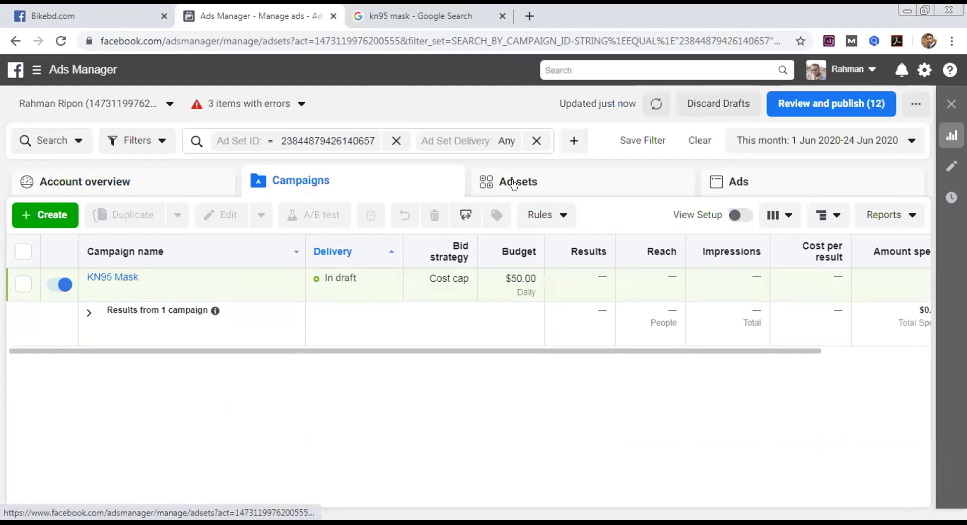
left_click(731, 180)
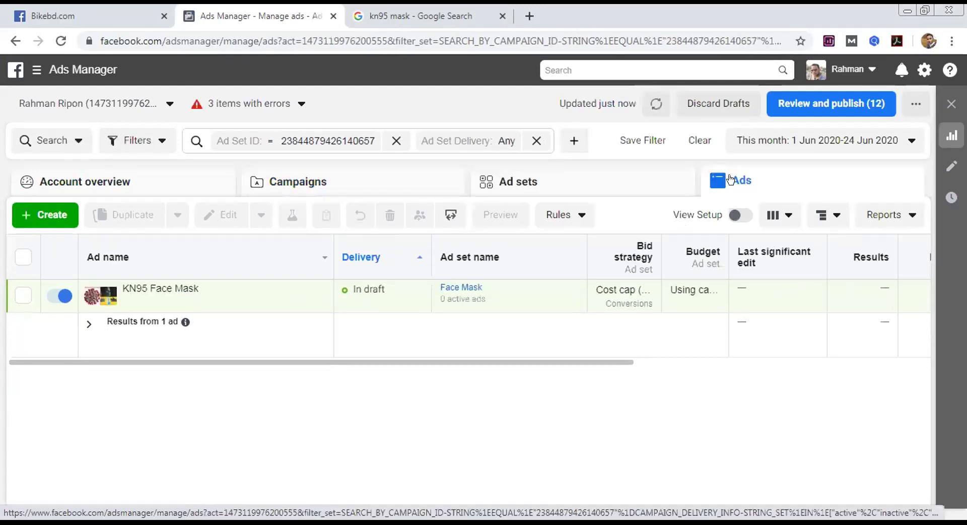
left_click(277, 181)
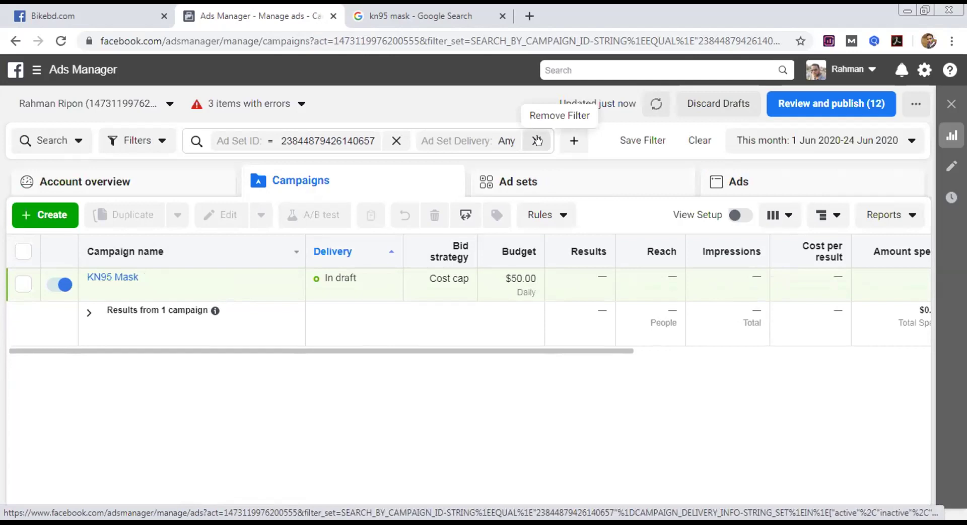
Remove the Ad Set ID and Ad Set Delivery filters, checking the account overview before returning to the campaign list
left_click(394, 141)
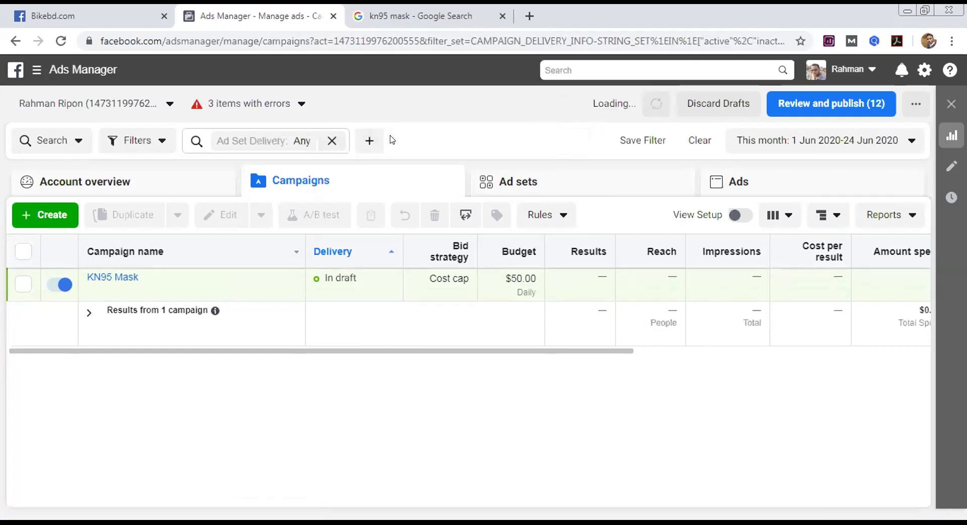
left_click(332, 141)
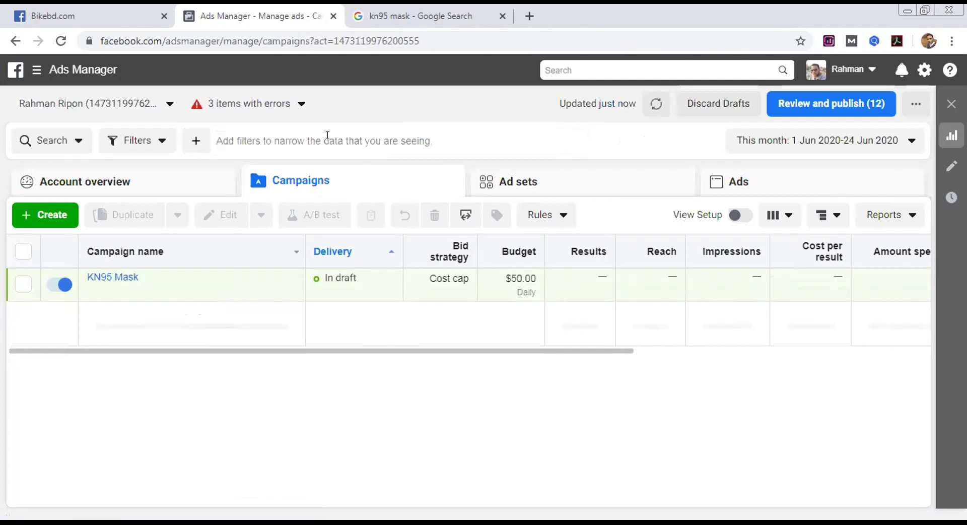
left_click(120, 181)
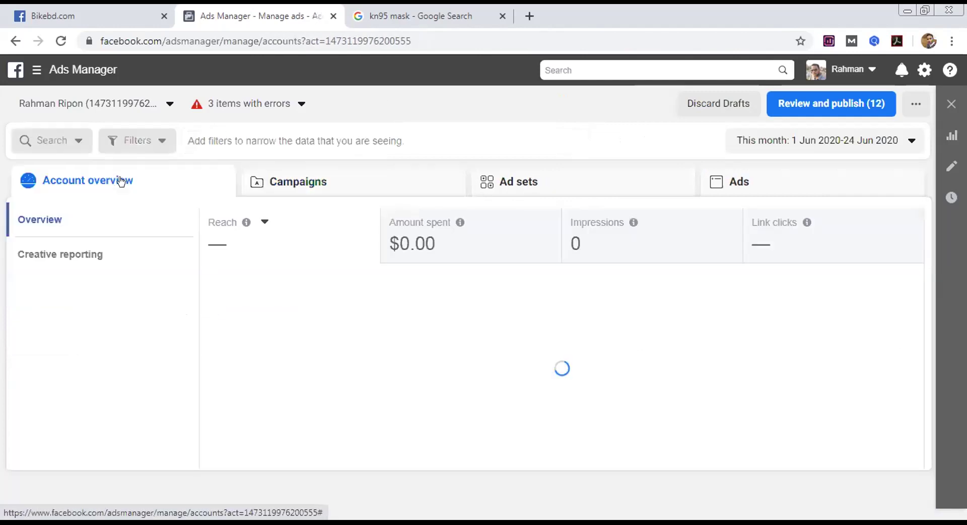
left_click(291, 184)
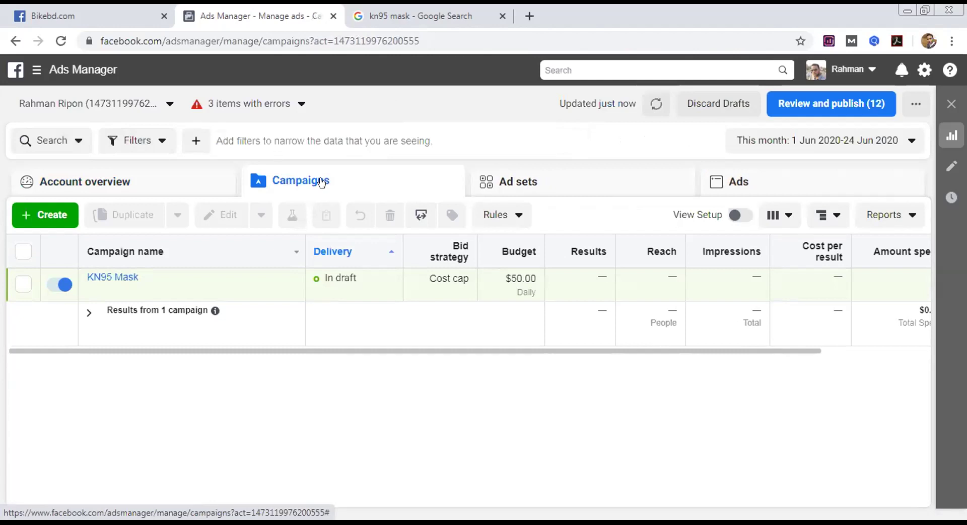
Check which item types have errors and reselect the personal ad account to reload its campaigns
left_click(305, 103)
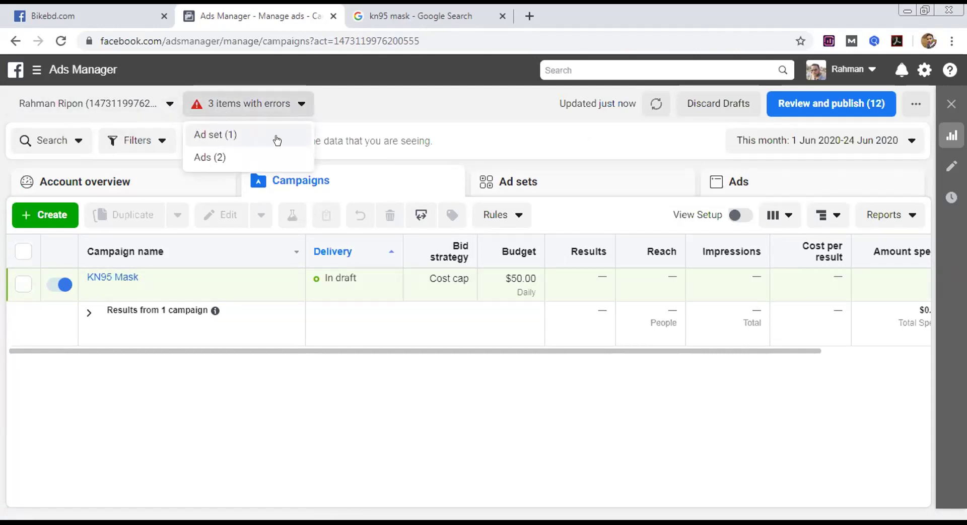
left_click(392, 105)
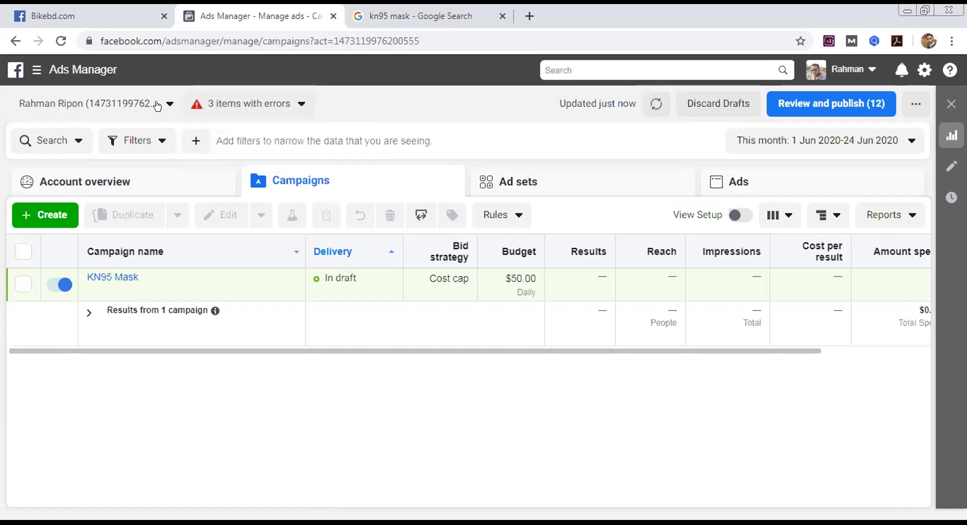
left_click(165, 104)
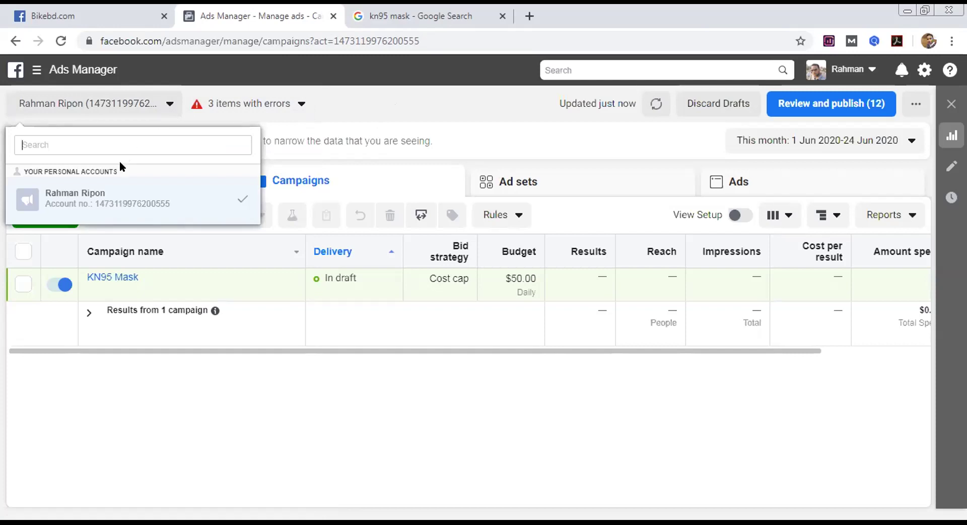
left_click(109, 197)
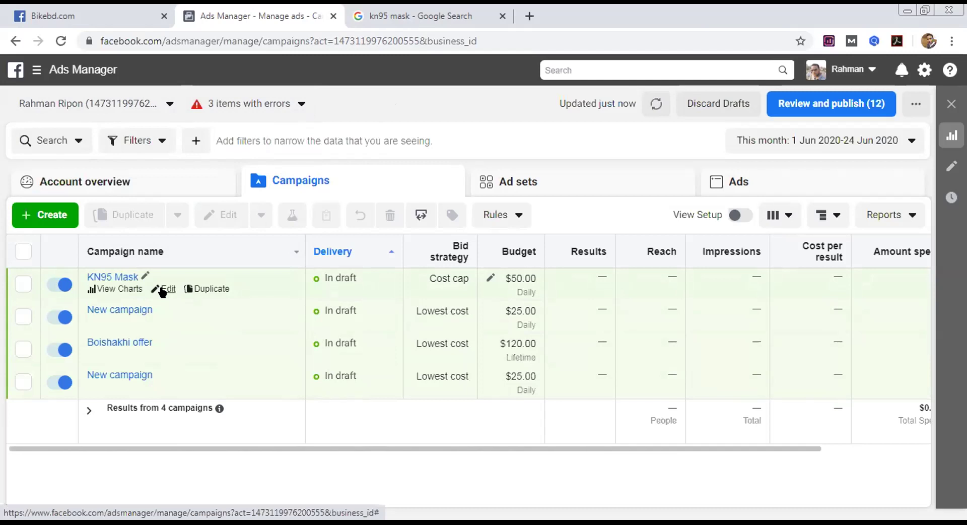
Open the KN95 Mask campaign for editing and review the settings of its KN95 Face Mask ad
left_click(163, 290)
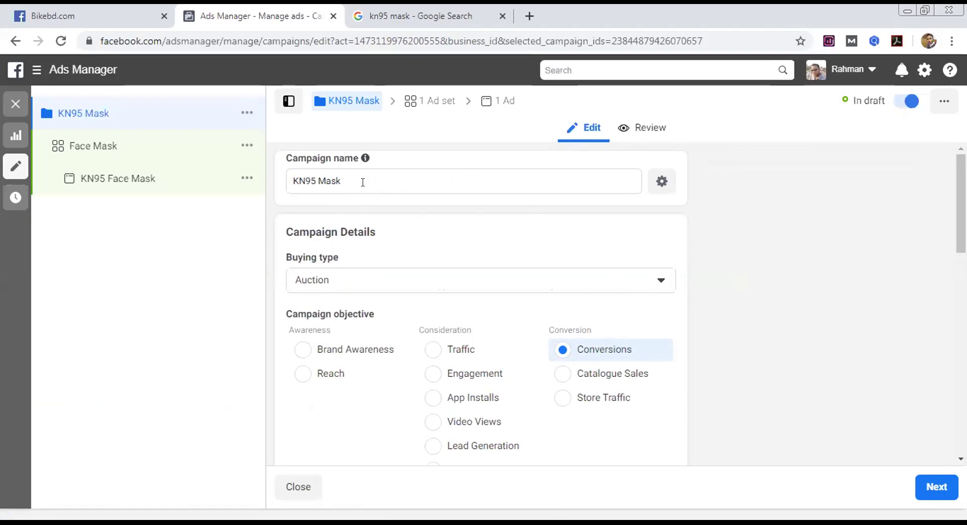
left_click(120, 178)
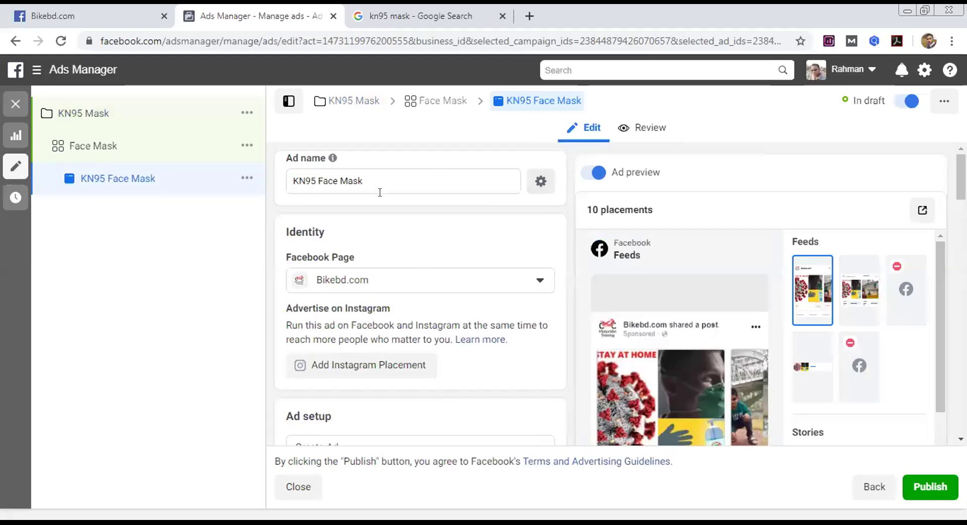
left_click(370, 179)
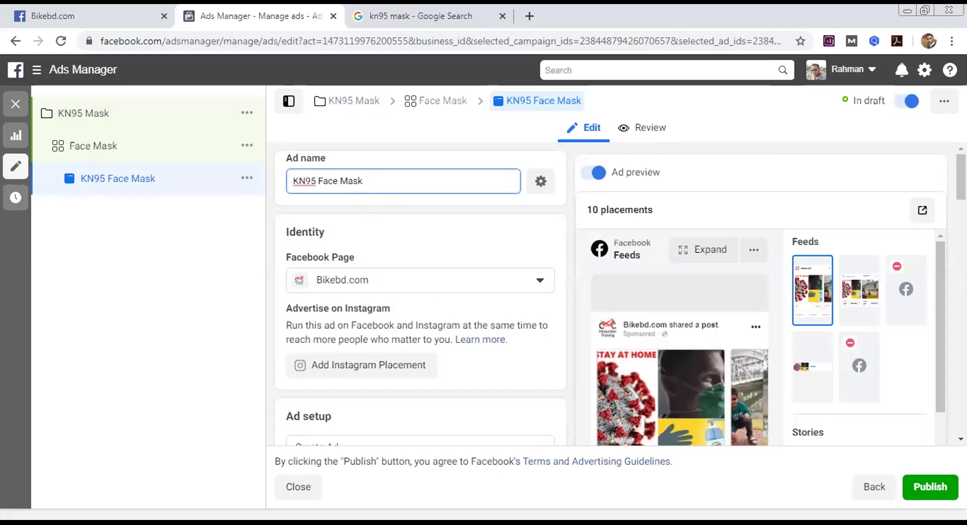
scroll(421, 302, "down", 8)
scroll(420, 302, "down", 8)
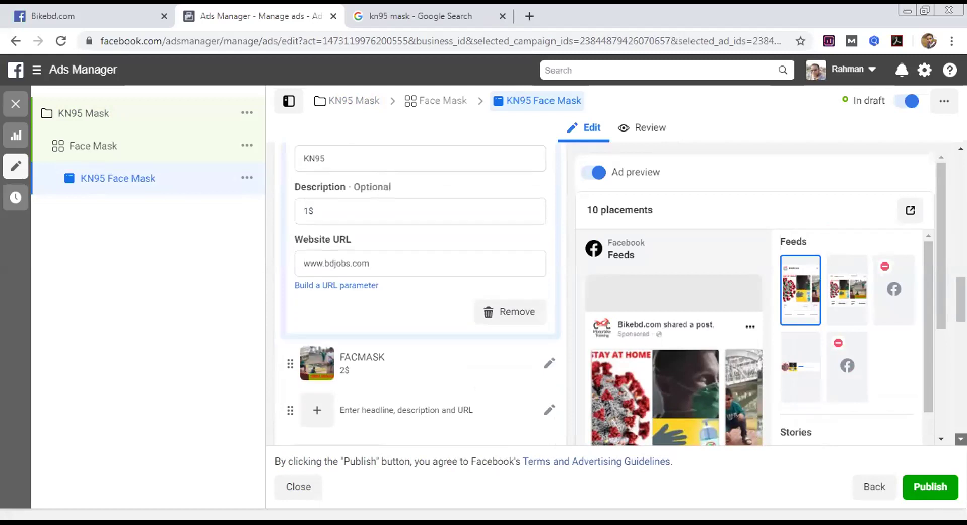
scroll(421, 303, "down", 7)
scroll(420, 302, "down", 9)
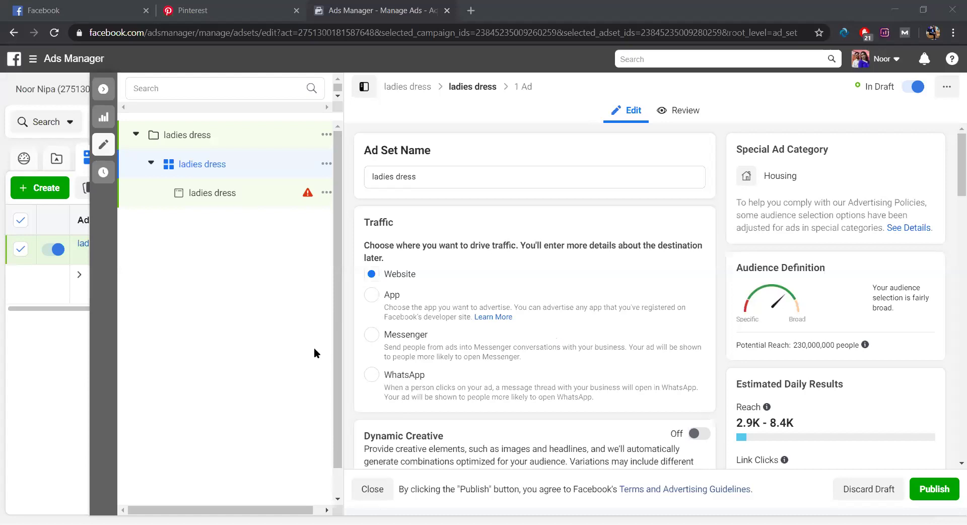
Review the ladies dress ad set's traffic destinations, creative and offer settings, and its budget type and amount
scroll(314, 353, "down", 1)
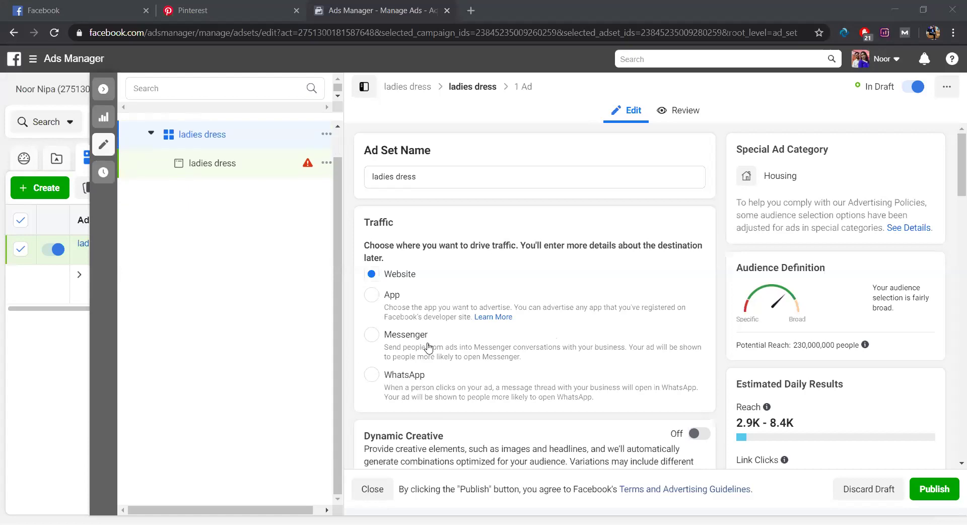
scroll(428, 347, "down", 3)
scroll(428, 347, "down", 2)
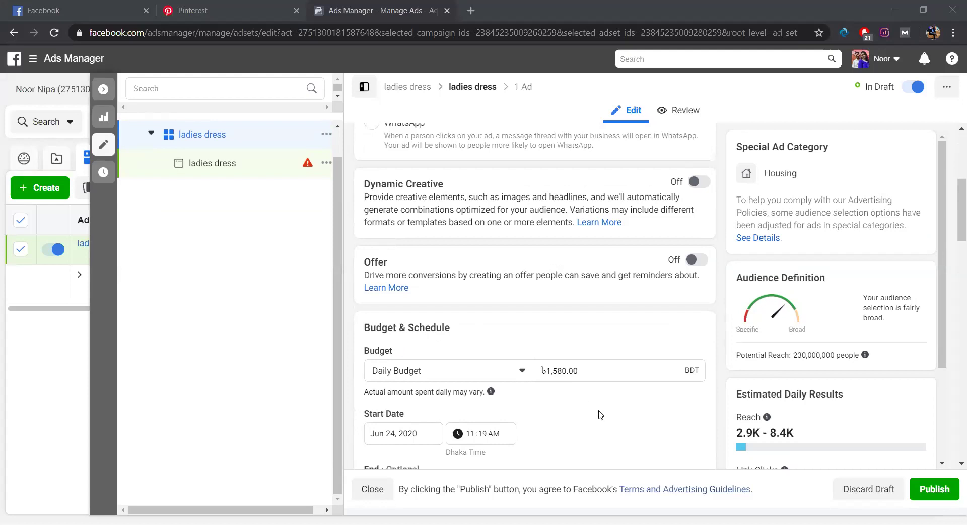
scroll(600, 414, "down", 1)
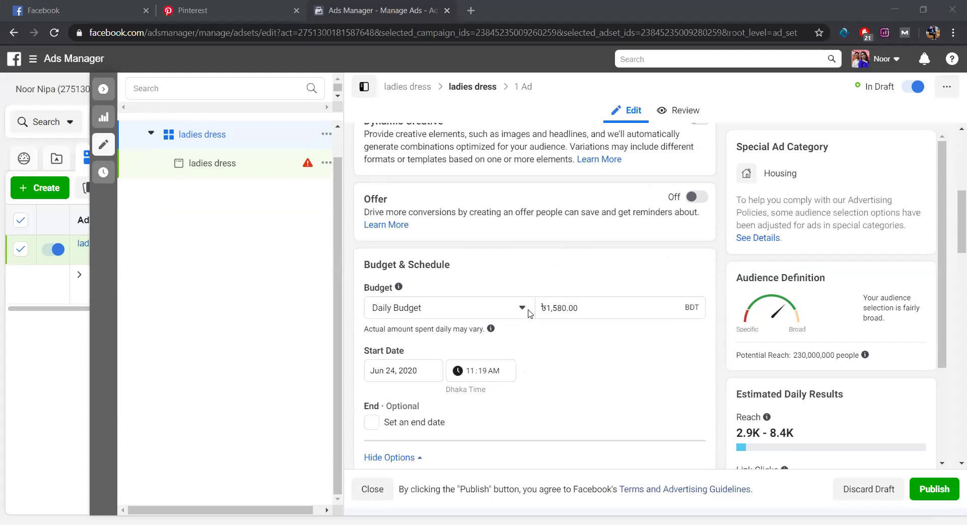
left_click(529, 312)
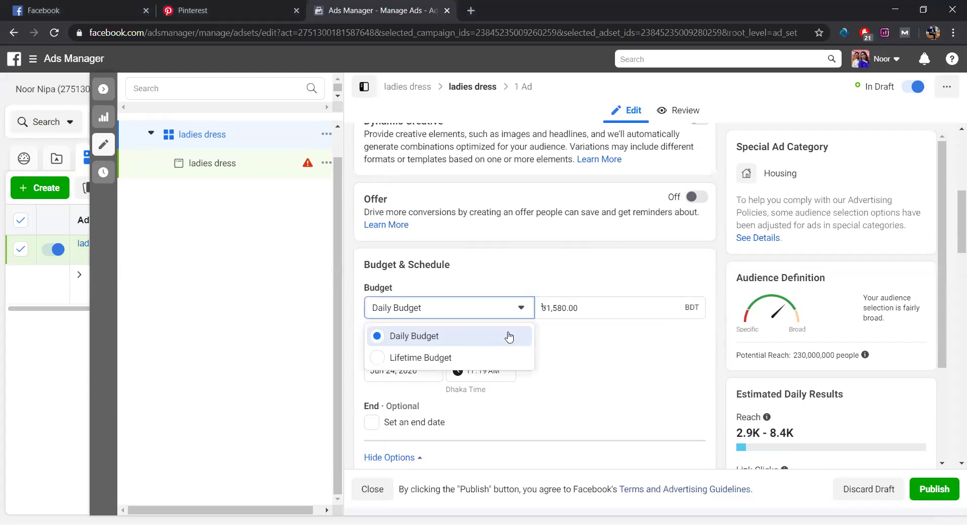
left_click(597, 315)
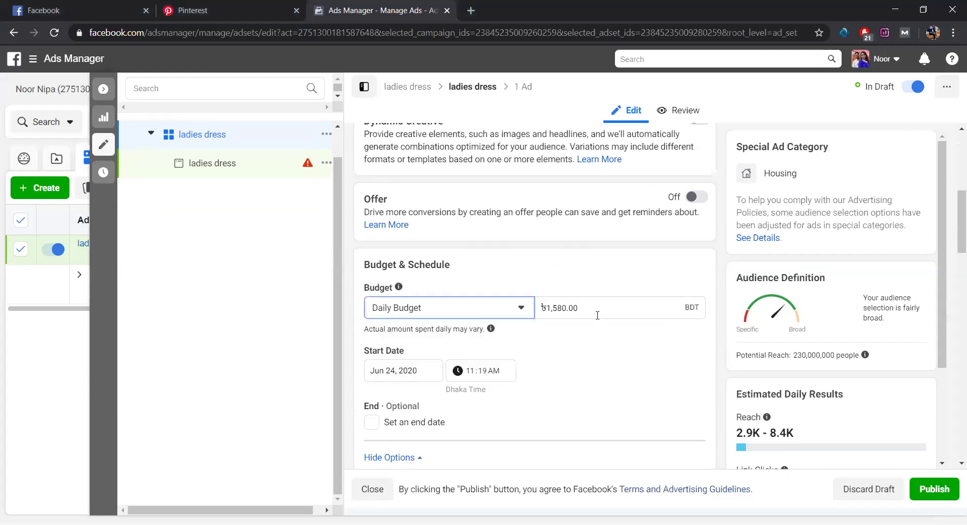
left_click(597, 314)
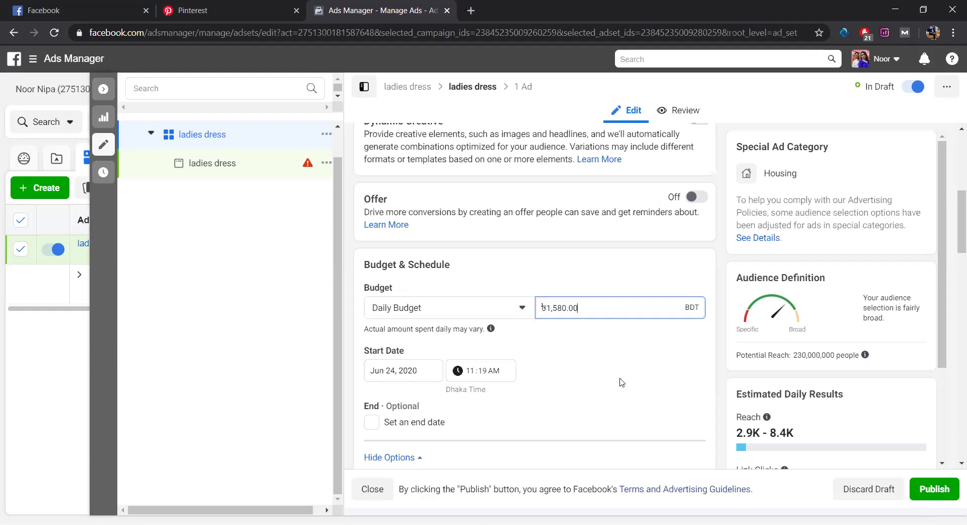
Examine the ladies dress ad set's schedule, custom audience, location, age and gender settings
scroll(622, 382, "down", 1)
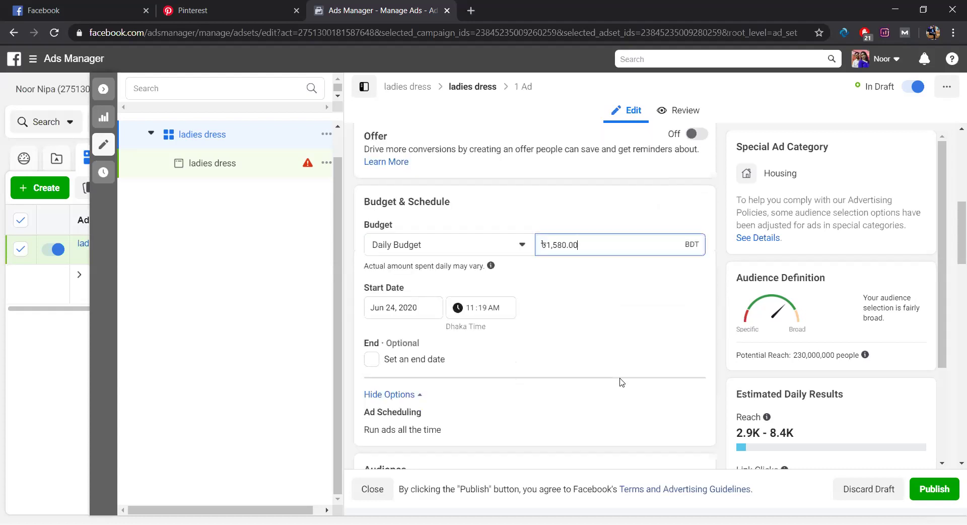
scroll(622, 382, "down", 1)
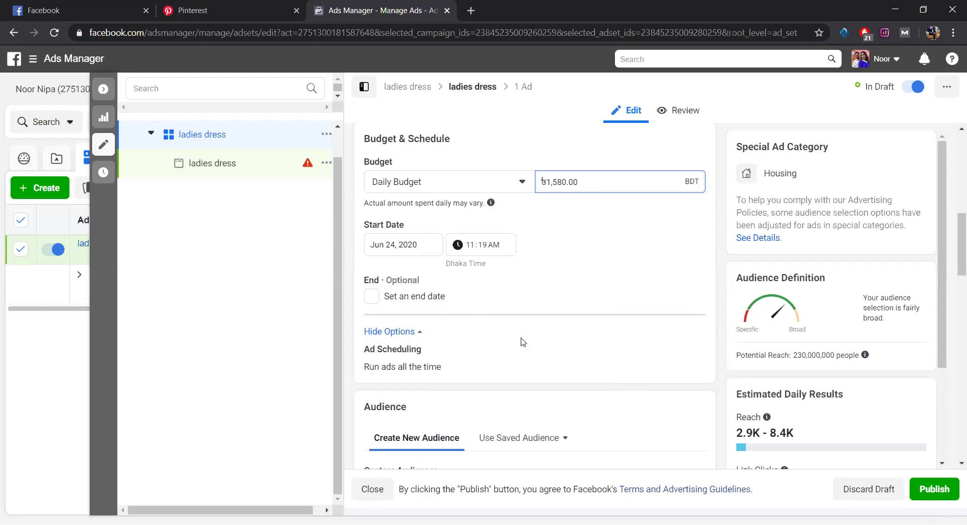
scroll(523, 341, "down", 1)
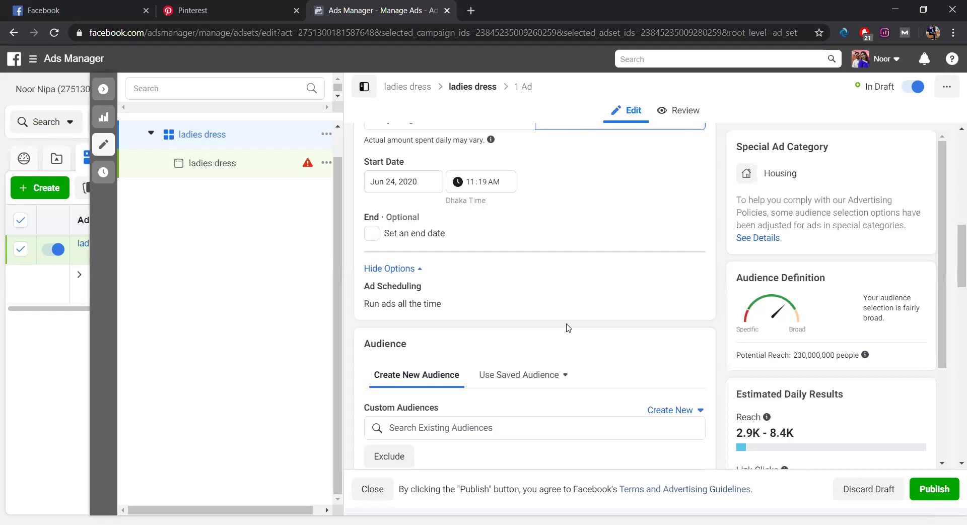
mouse_move(583, 306)
scroll(610, 360, "down", 1)
scroll(608, 357, "down", 1)
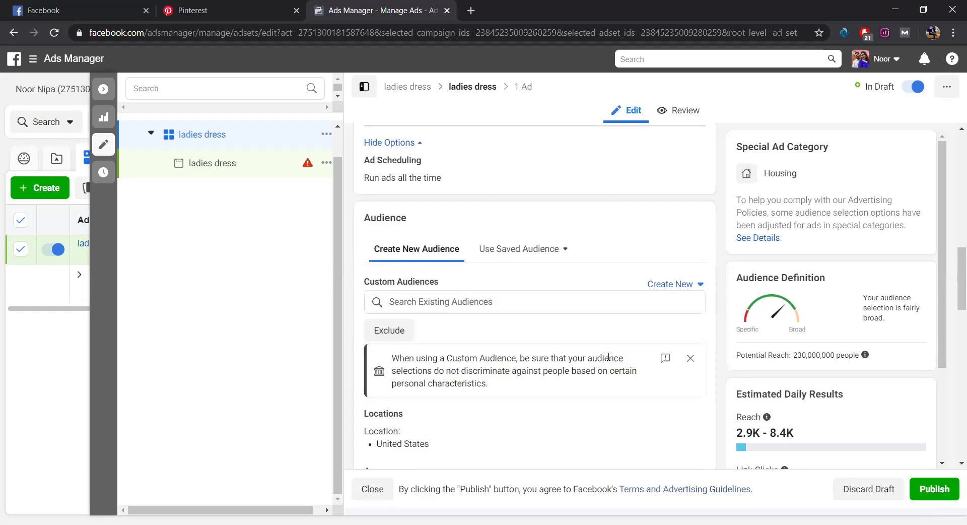
scroll(618, 364, "down", 1)
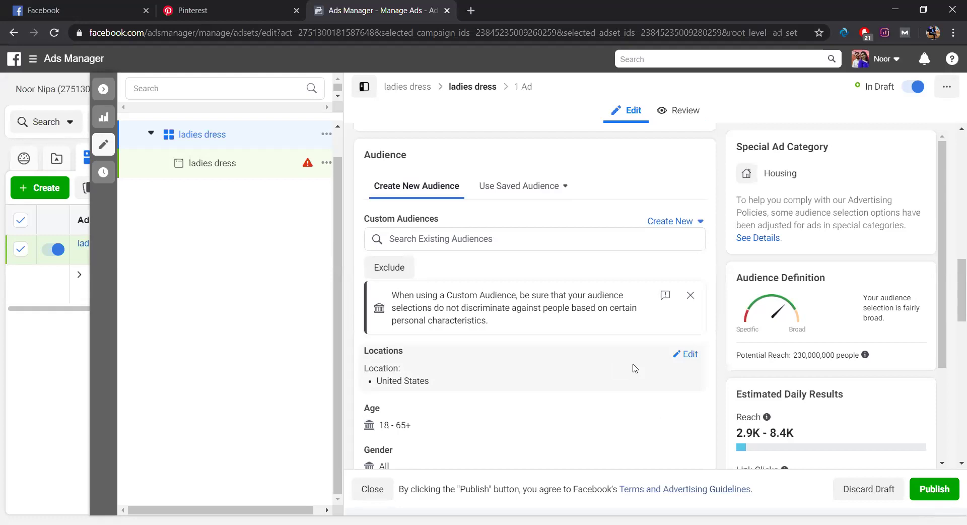
scroll(634, 367, "down", 1)
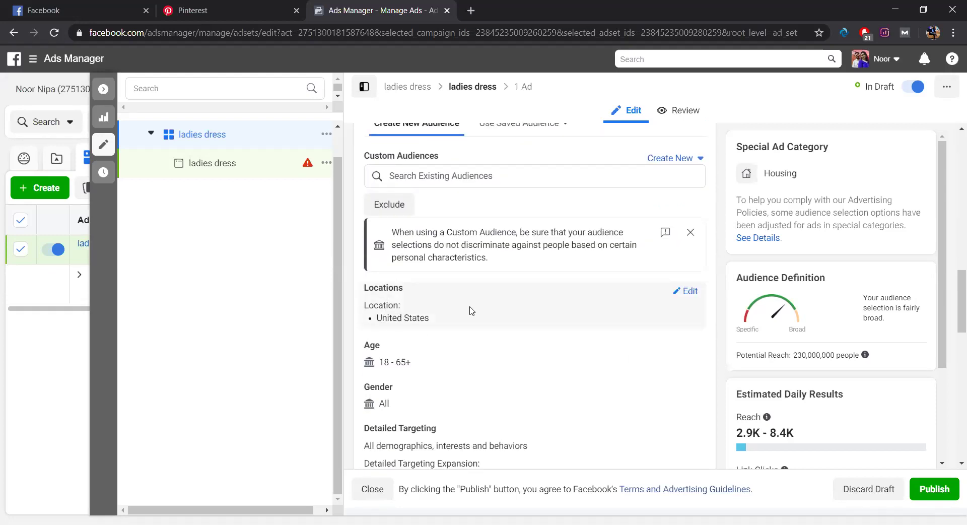
Open the audience locations for editing and view the area inclusion options for United States
left_click(687, 290)
mouse_move(590, 361)
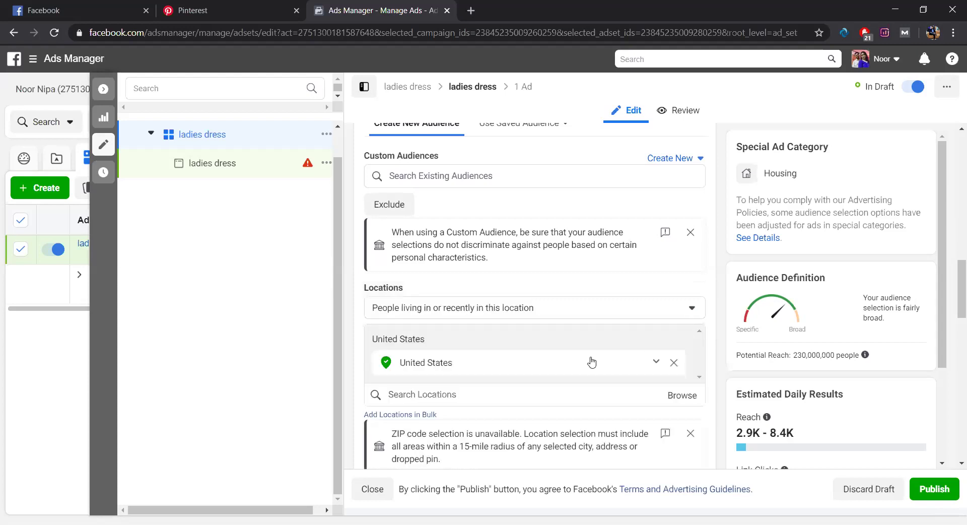
left_click(656, 364)
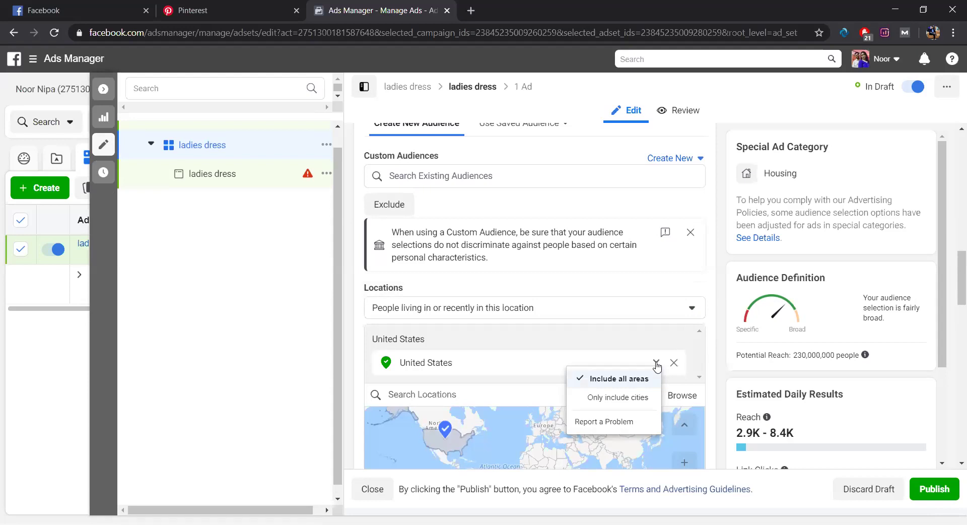
left_click(555, 360)
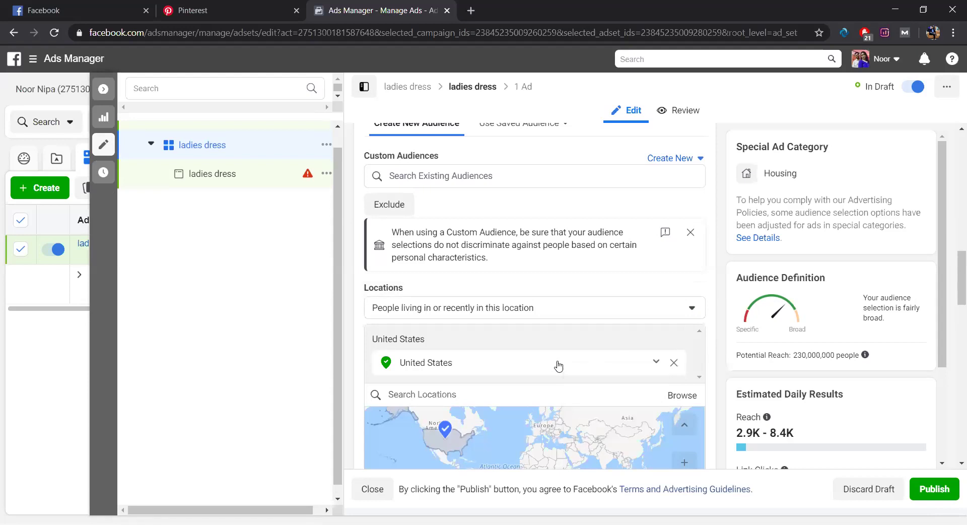
Check the area inclusion options for United States and remove that country from the ladies dress ad set's audience locations
left_click(656, 363)
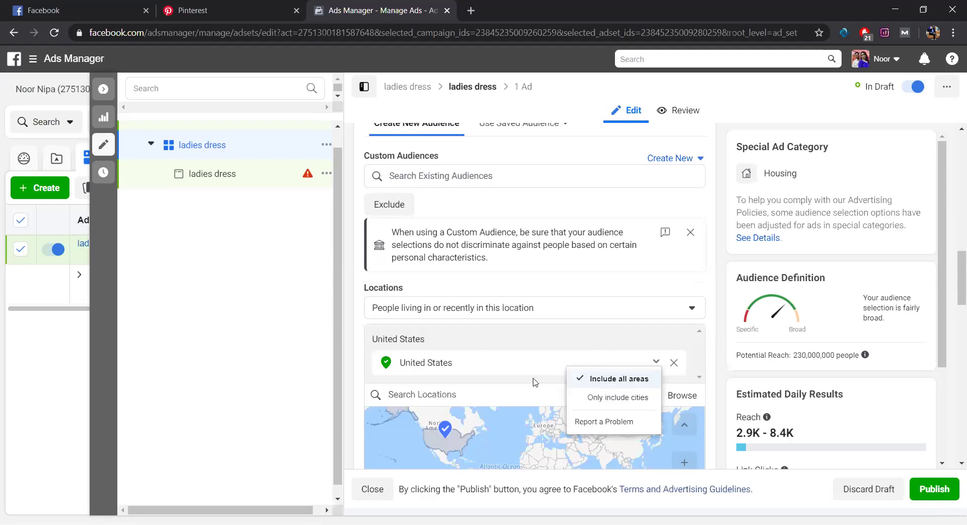
scroll(524, 327, "down", 3)
left_click(500, 274)
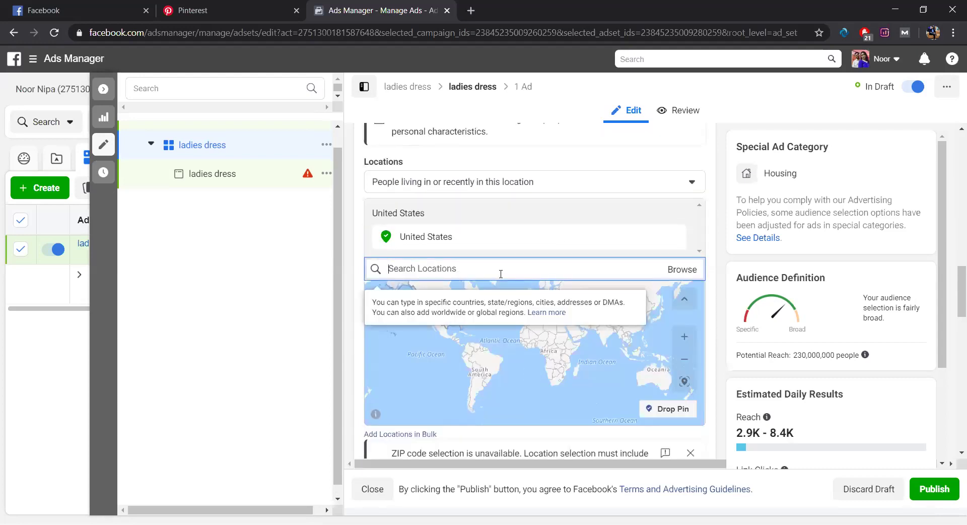
mouse_move(654, 239)
left_click(674, 237)
Search the audience locations for "mirpur 1" and look through the suggested places without adding one
left_click(512, 267)
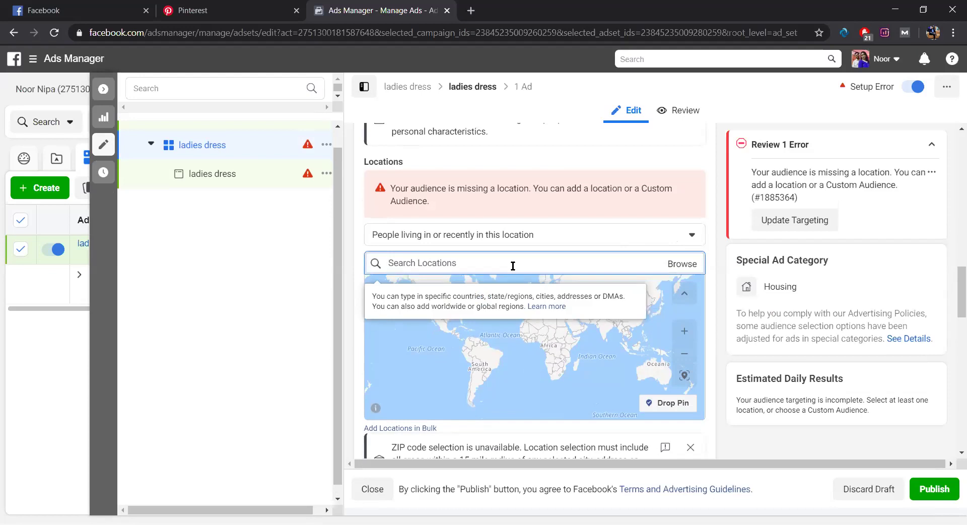
type("mi")
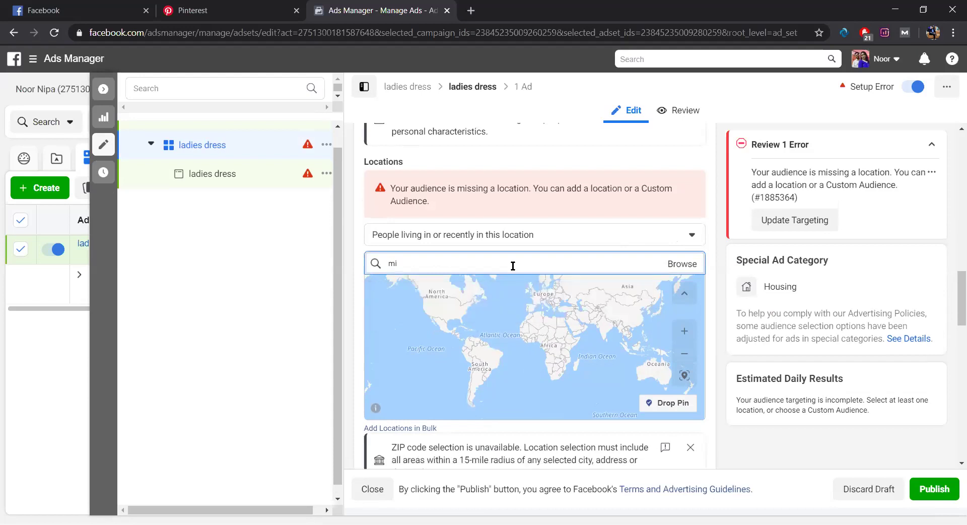
type("r")
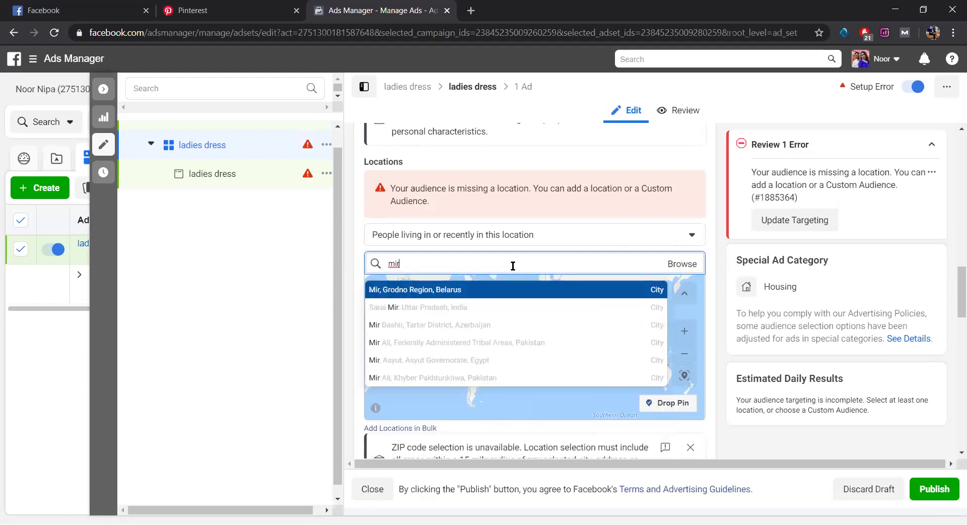
type("pur")
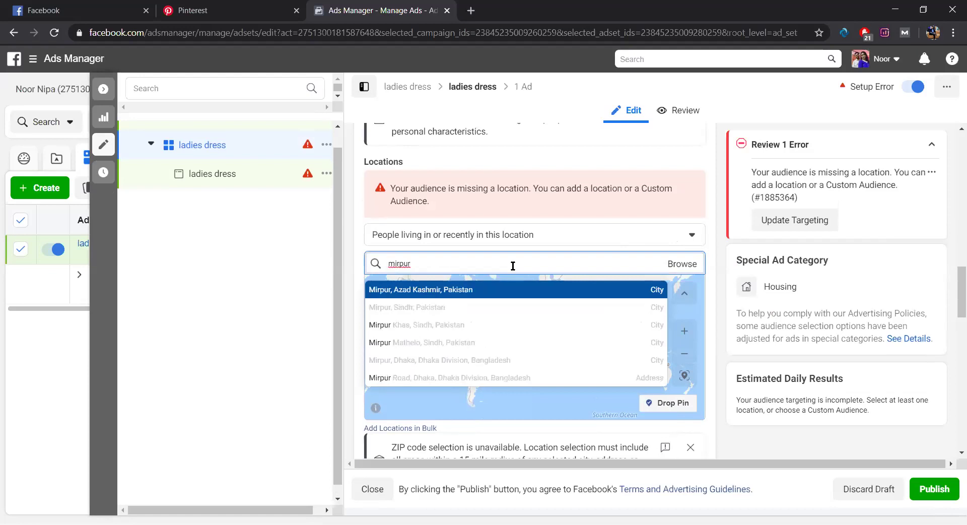
type(" 1")
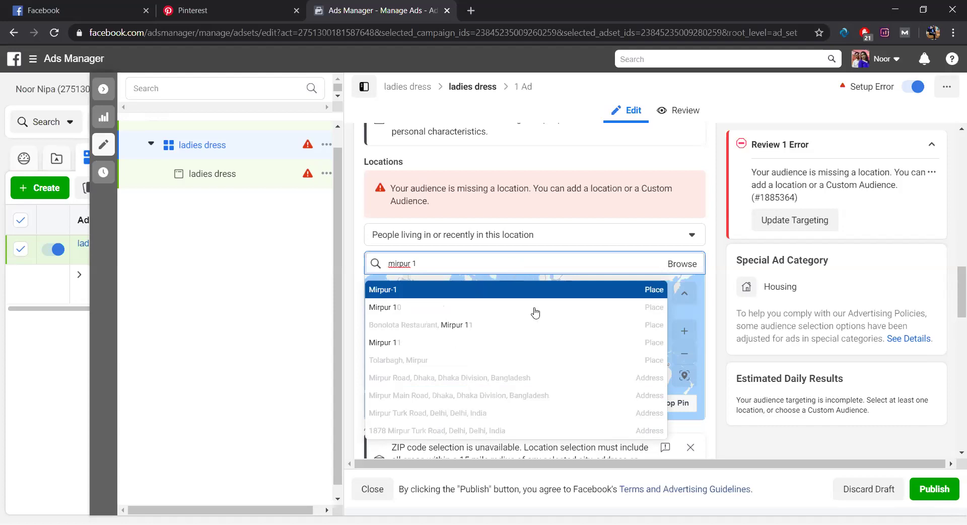
left_click(575, 268)
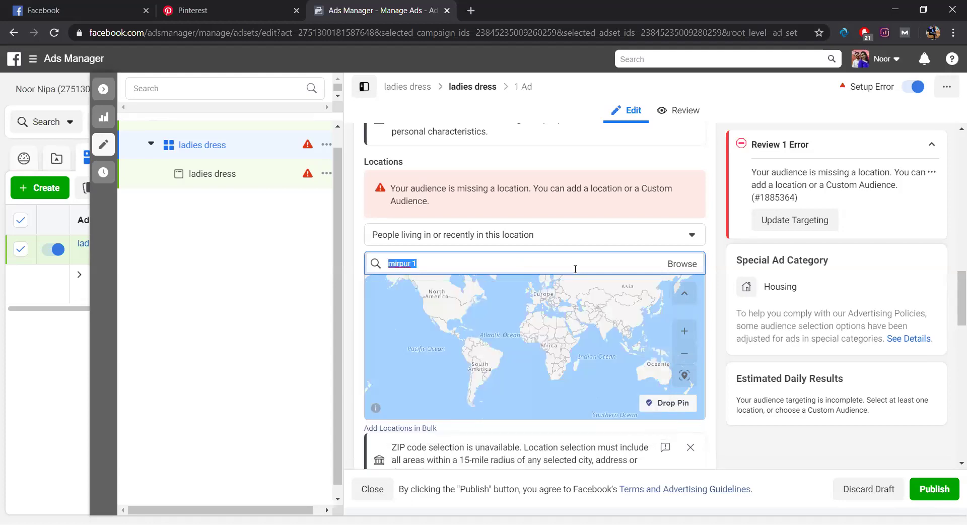
Drop a location pin on the audience map in the Republic of the Congo, at about (0.0879, 15.6445)
left_click(682, 406)
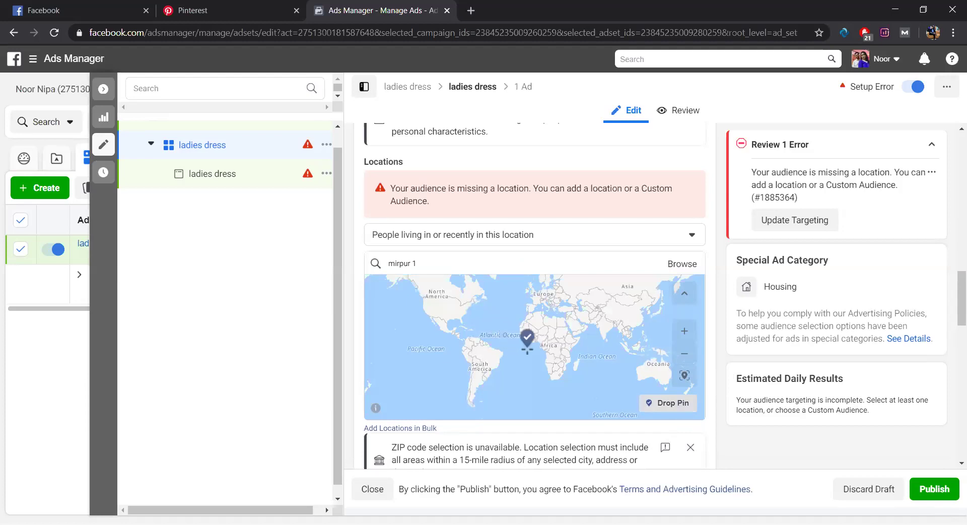
left_click(524, 269)
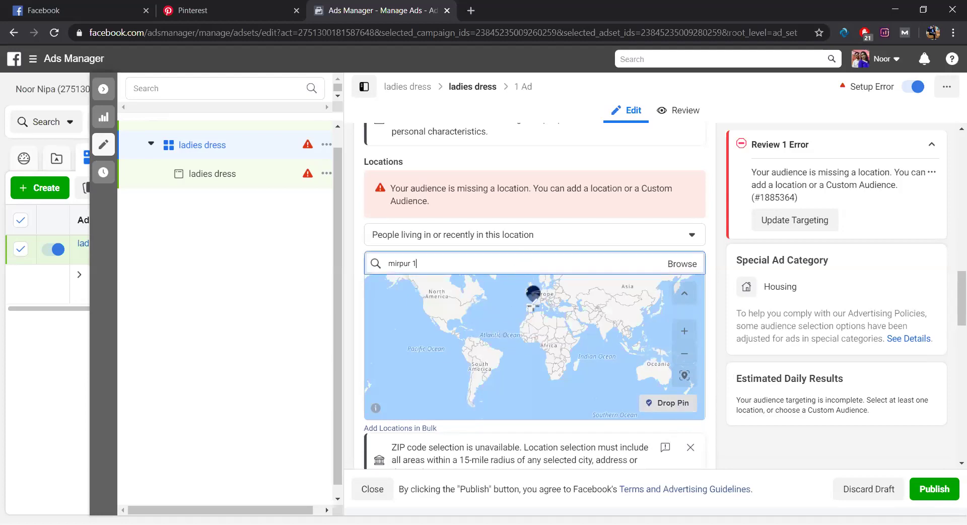
left_click(684, 331)
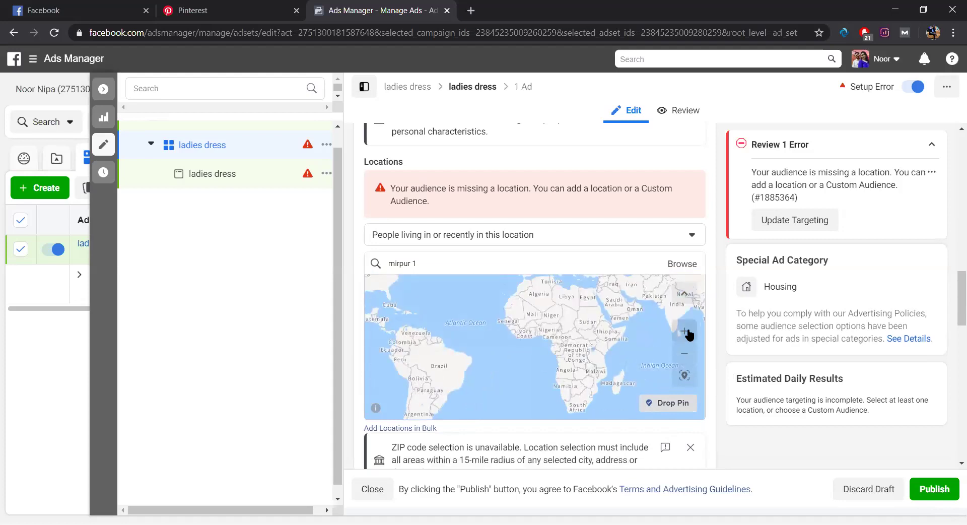
left_click(684, 331)
left_click(684, 331)
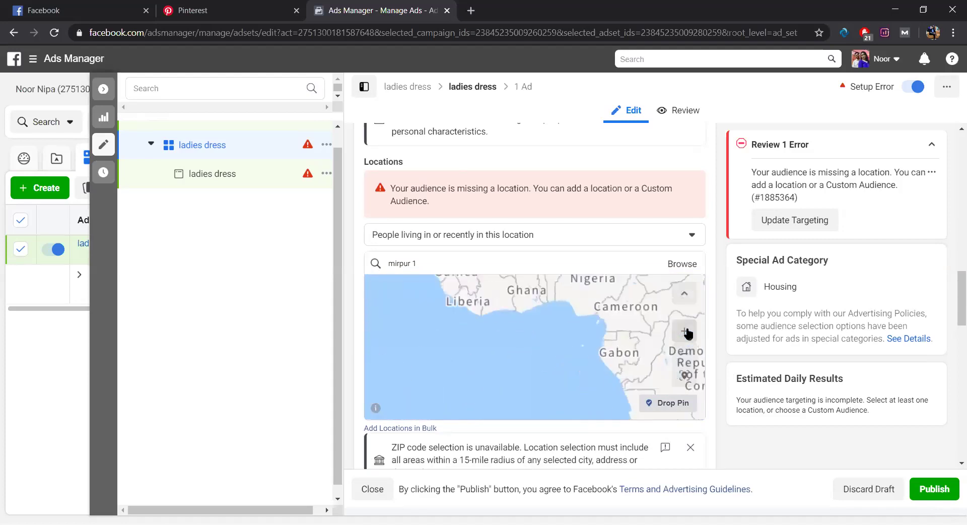
left_click(684, 330)
left_click_drag(568, 322, 400, 323)
left_click(688, 358)
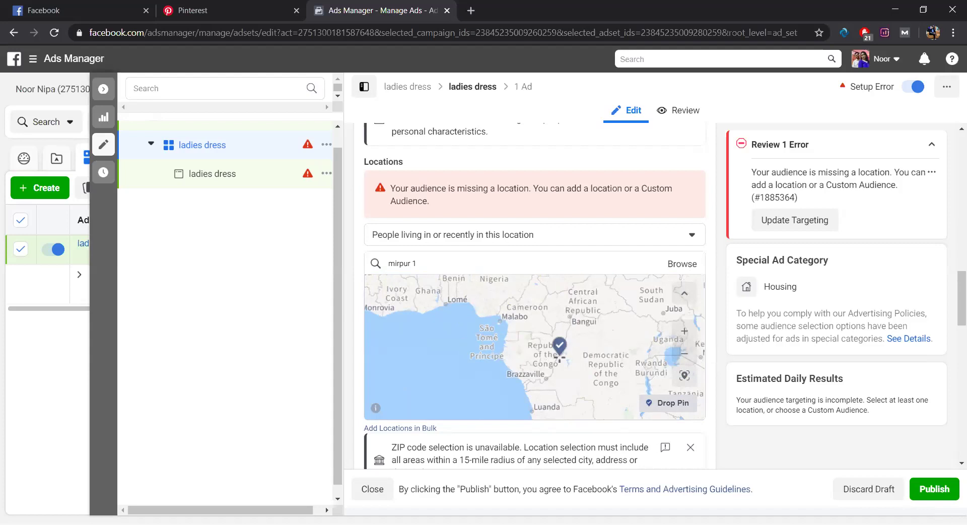
left_click(549, 341)
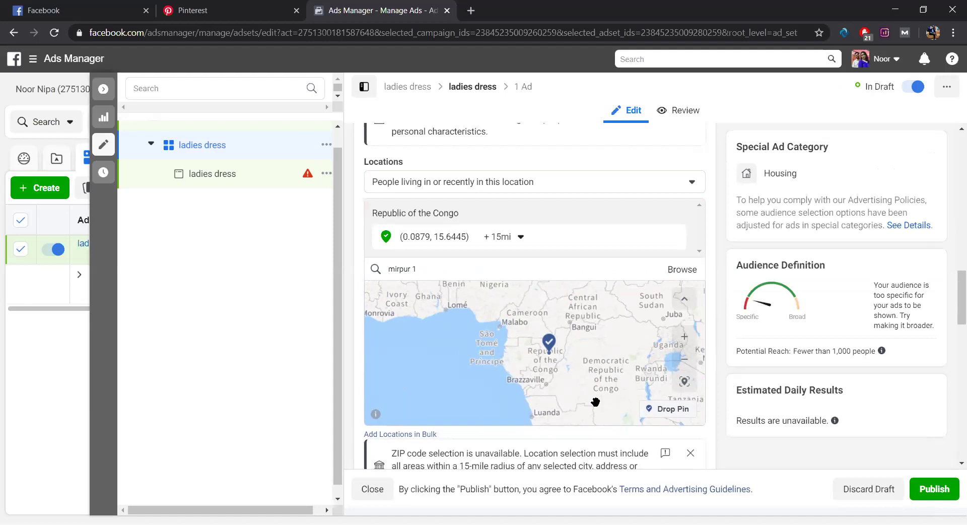
Inspect the area around the dropped pin on the map and dismiss the ZIP code selection notice
scroll(595, 401, "down", 2)
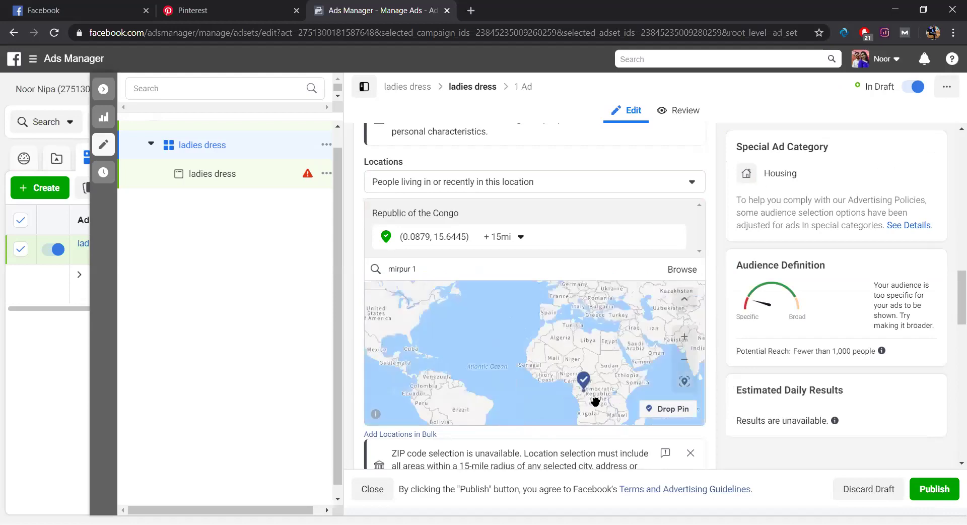
scroll(595, 402, "up", 2)
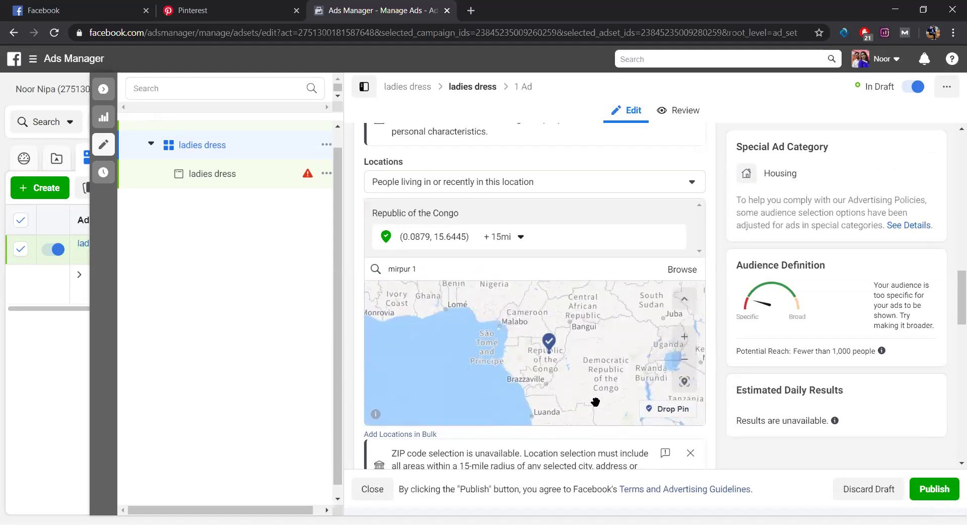
left_click_drag(567, 379, 540, 397)
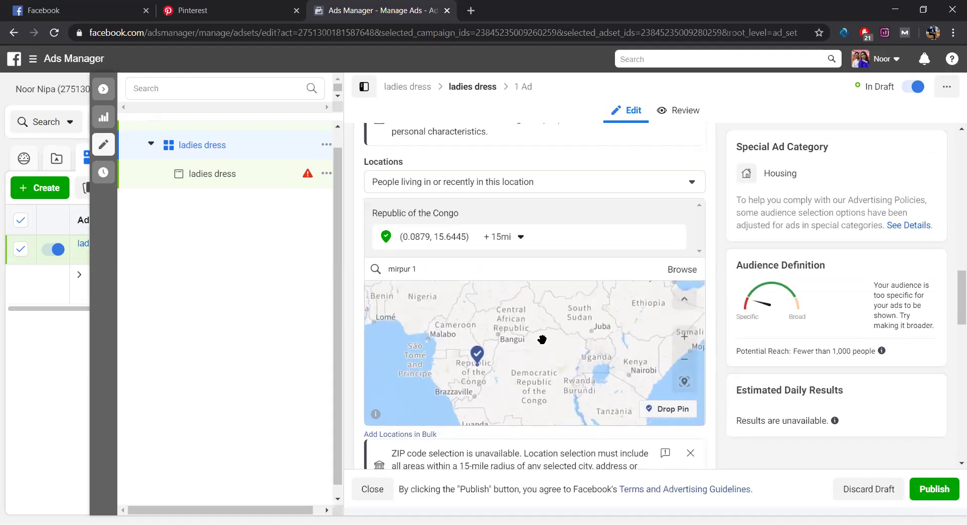
mouse_move(544, 352)
left_mouse_down()
mouse_move(543, 393)
mouse_move(536, 341)
left_mouse_up()
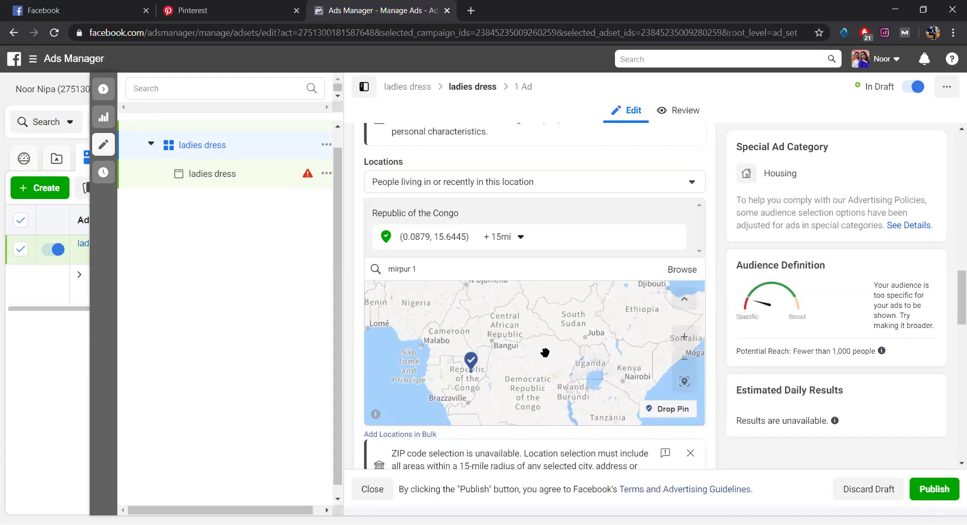
scroll(544, 352, "down", 2)
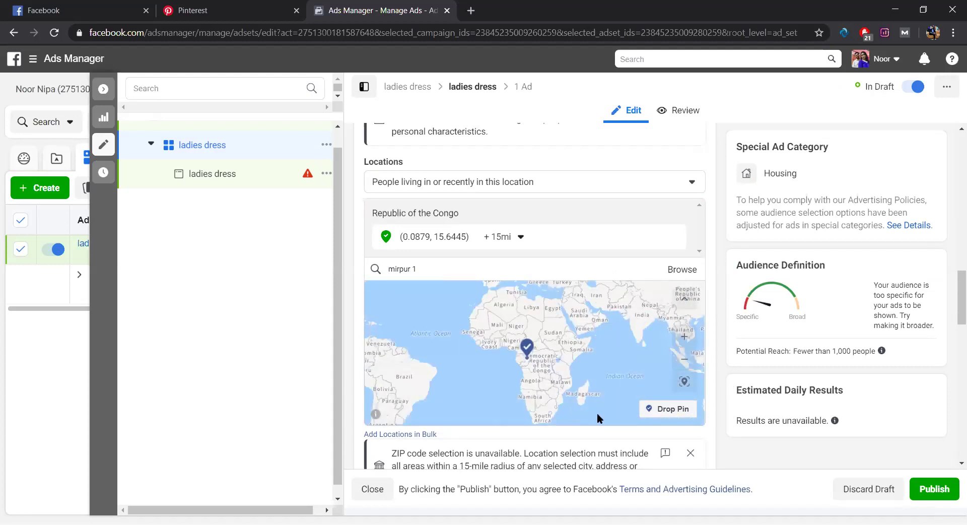
left_click(690, 453)
scroll(586, 406, "down", 2)
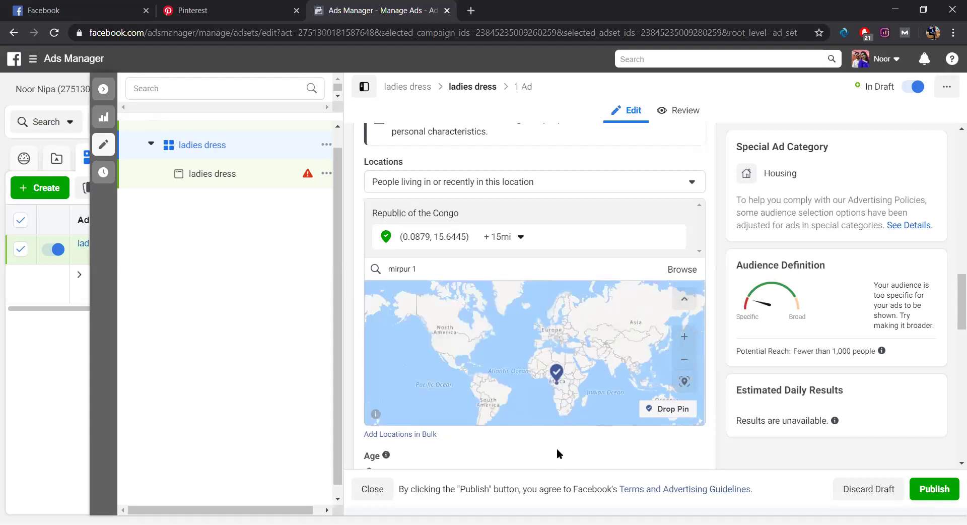
Examine the ad set's age, gender, detailed targeting, languages and connections settings
scroll(557, 449, "down", 3)
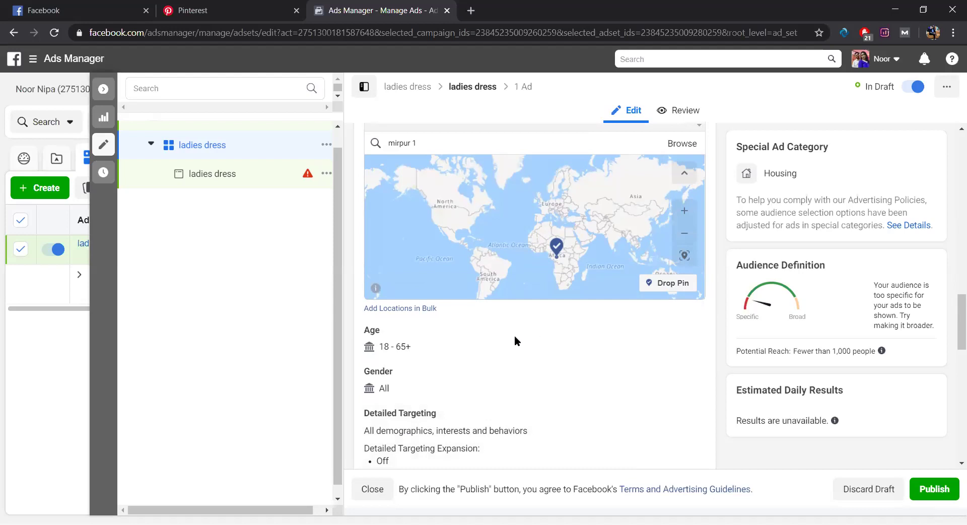
scroll(515, 335, "down", 1)
mouse_move(396, 286)
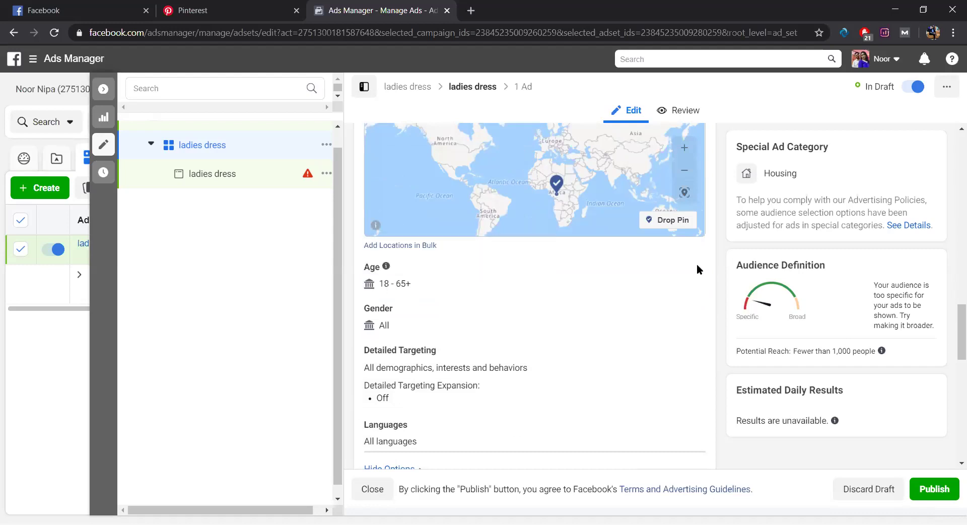
right_click(371, 266)
left_click_drag(697, 291, 407, 292)
left_click(405, 289)
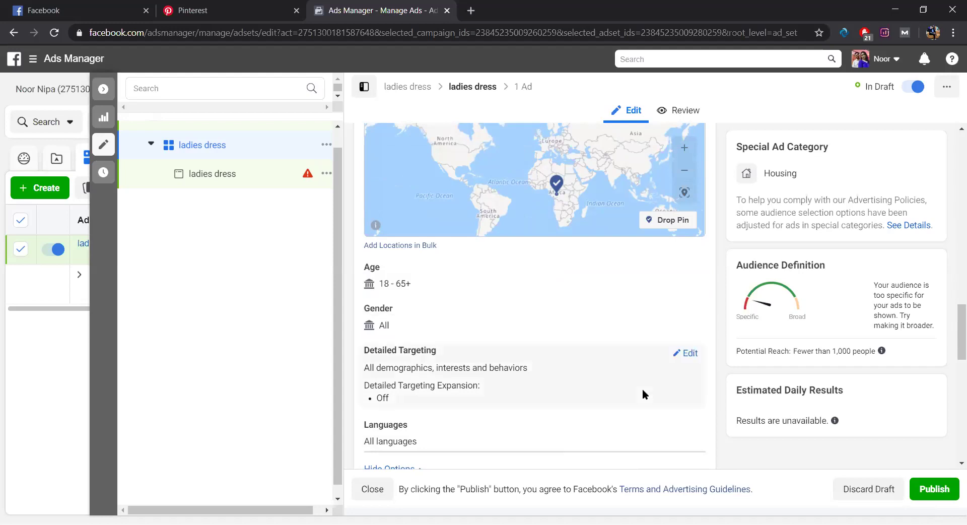
scroll(643, 391, "down", 1)
scroll(643, 391, "down", 1)
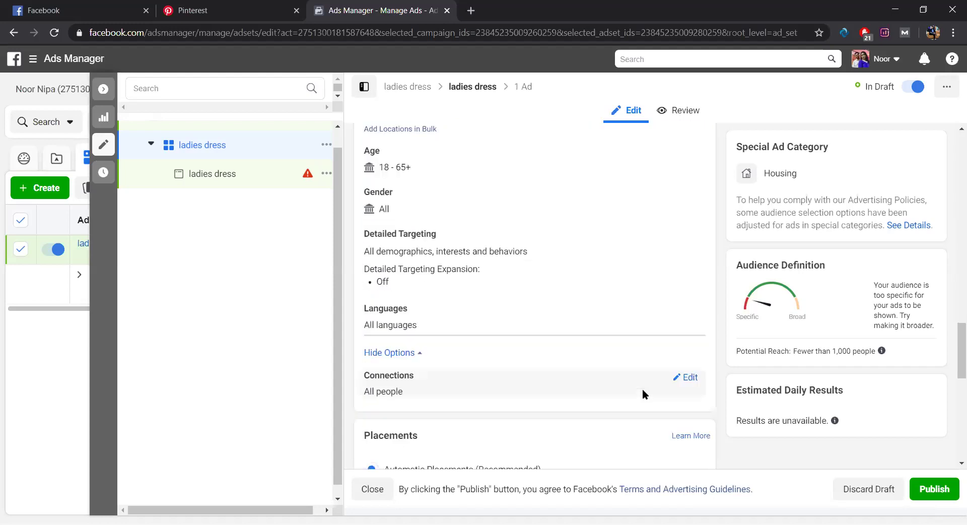
scroll(642, 388, "up", 1)
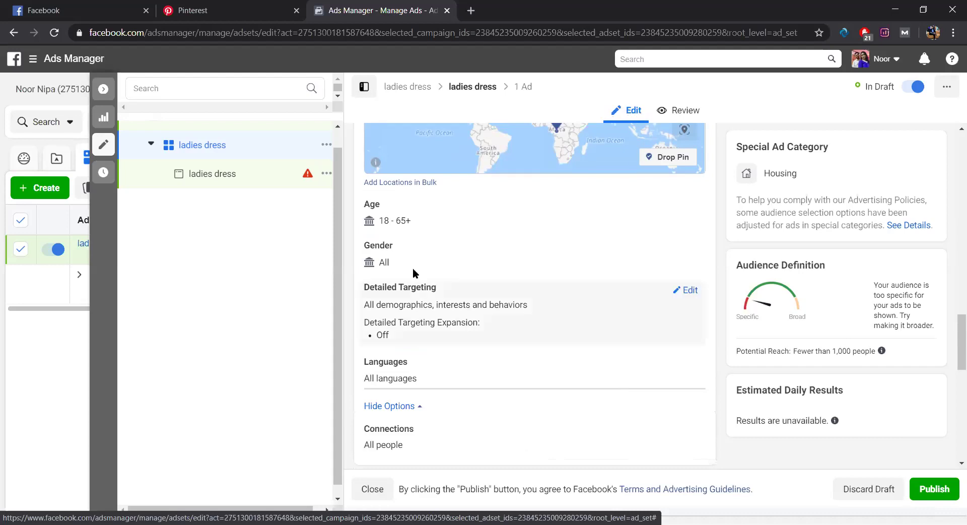
mouse_move(454, 286)
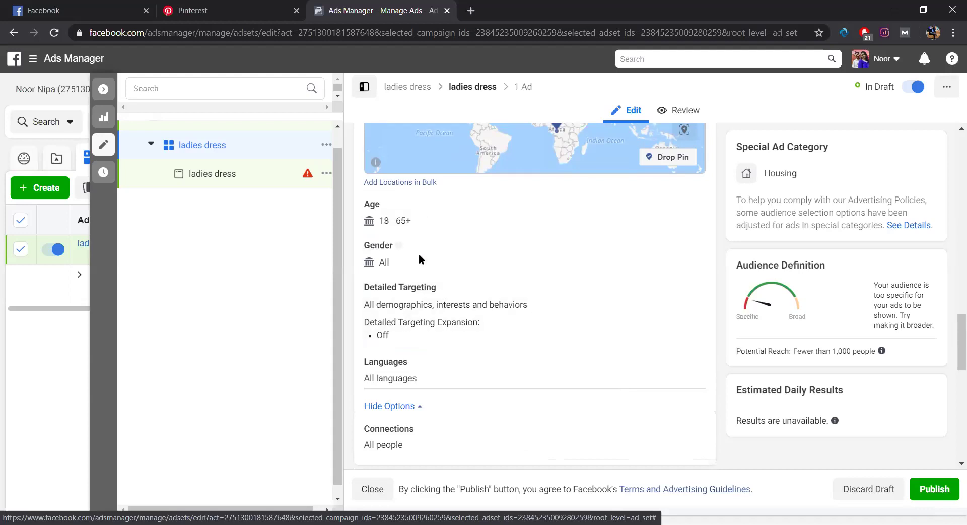
mouse_move(397, 244)
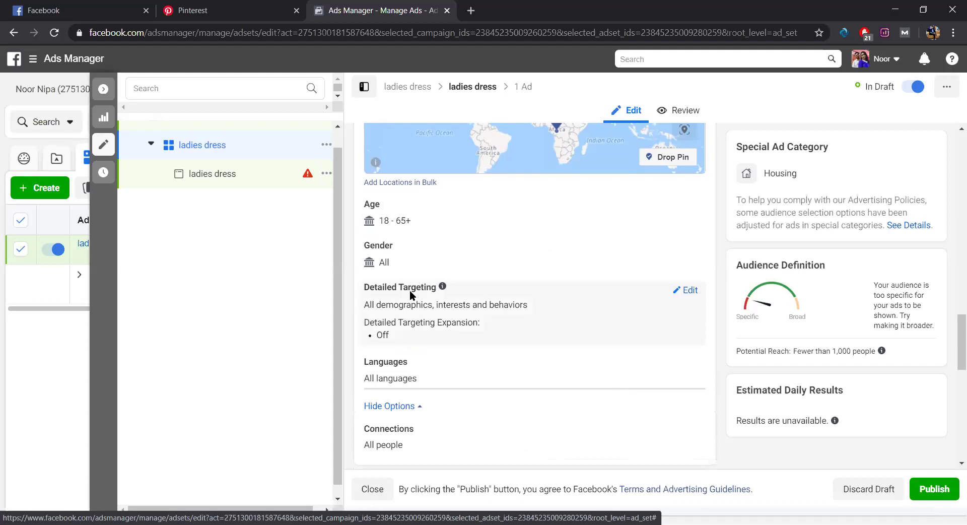
mouse_move(369, 262)
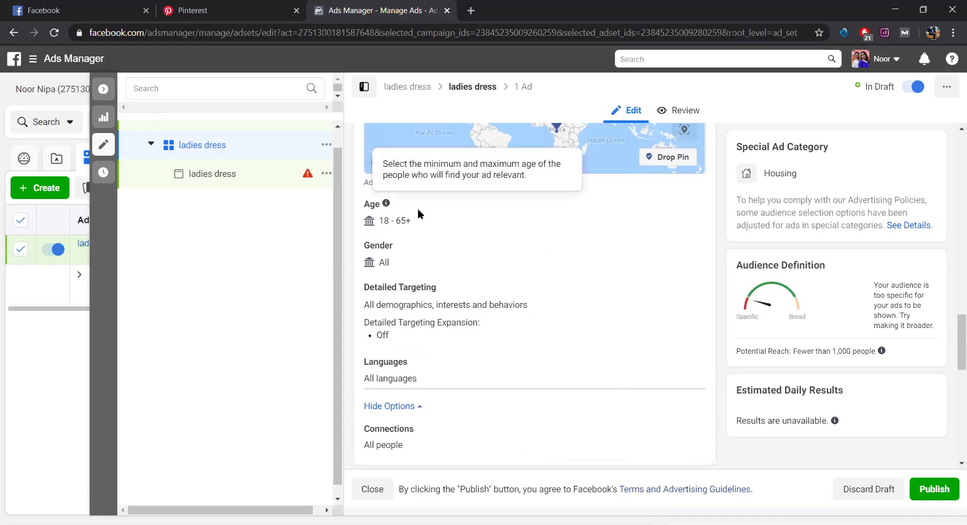
Show the exclusion field for Custom Audiences and dismiss the notice about Custom Audience discrimination
scroll(419, 210, "up", 4)
scroll(419, 210, "up", 1)
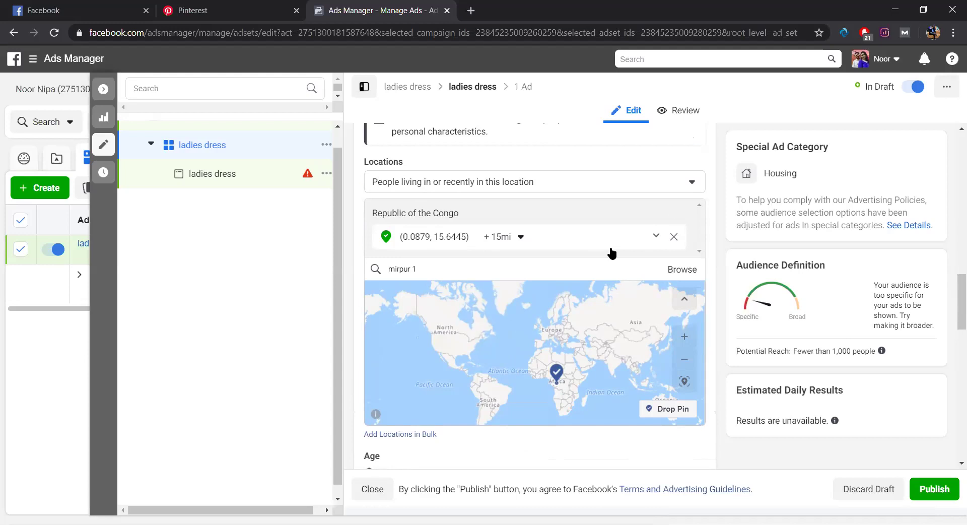
scroll(612, 252, "up", 1)
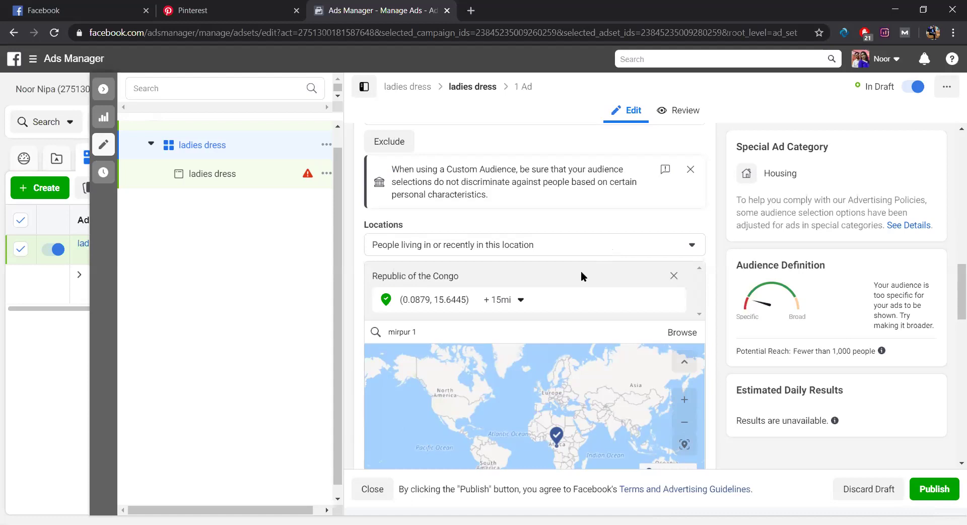
scroll(453, 254, "up", 1)
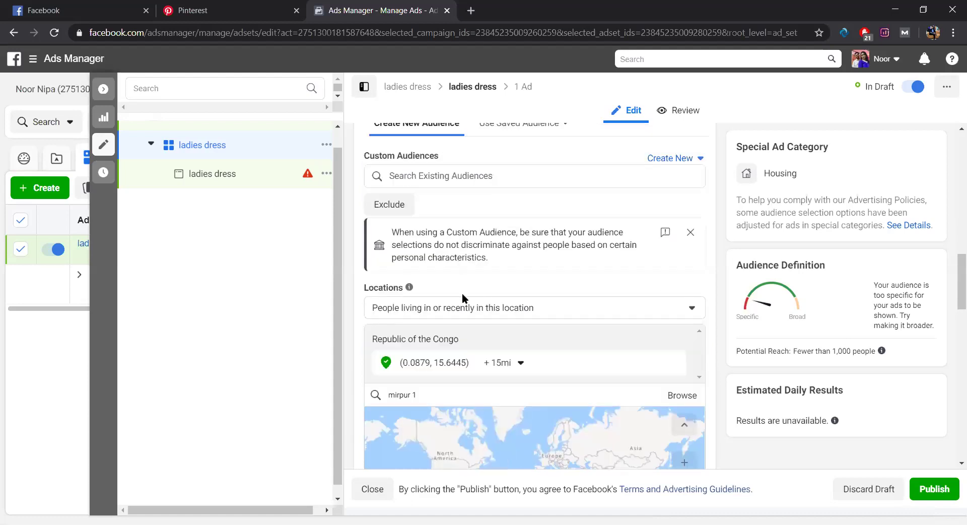
scroll(462, 295, "up", 1)
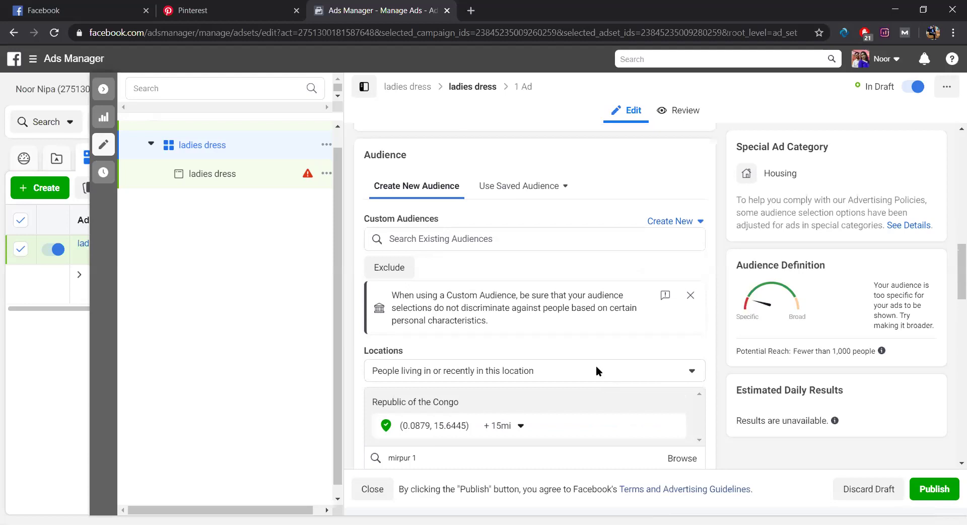
left_click(401, 270)
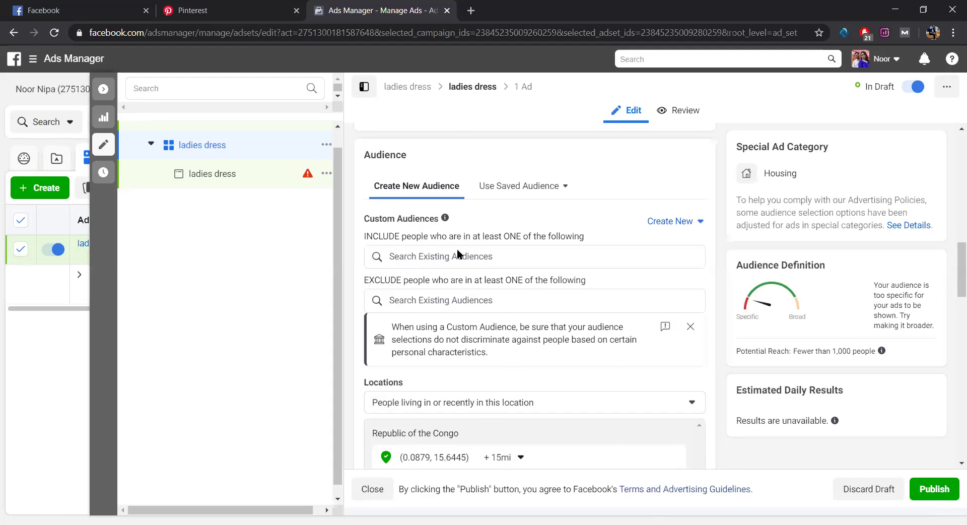
left_click(690, 328)
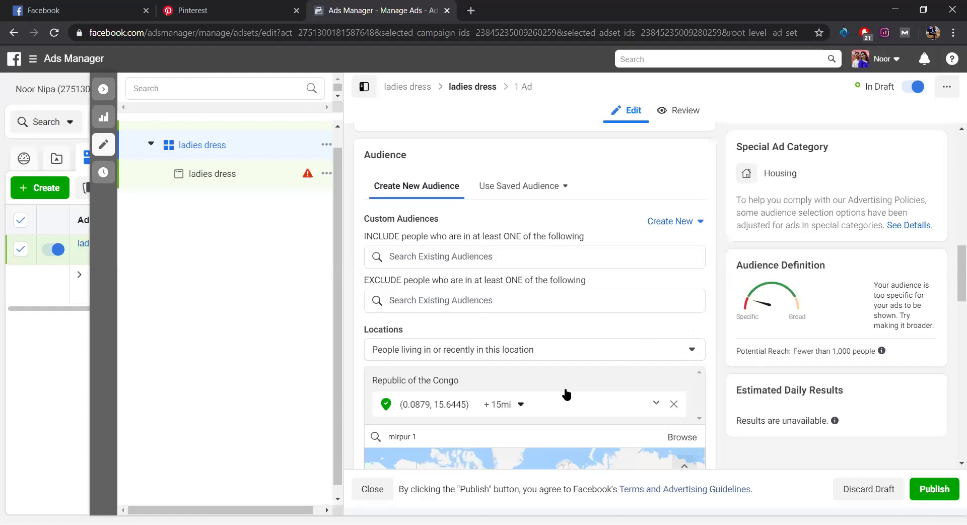
scroll(566, 393, "up", 3)
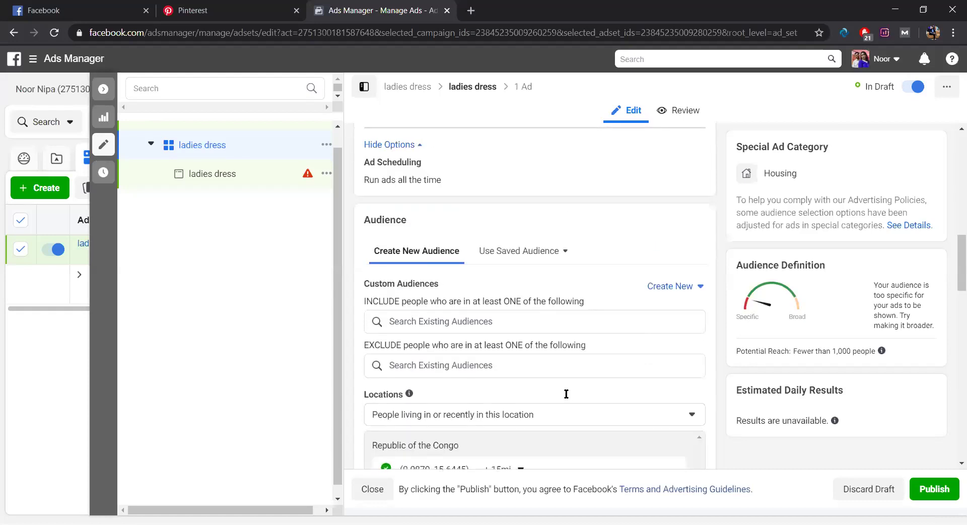
Review the ad set's schedule, name, traffic destination, dynamic creative, offer and budget settings
scroll(566, 394, "up", 5)
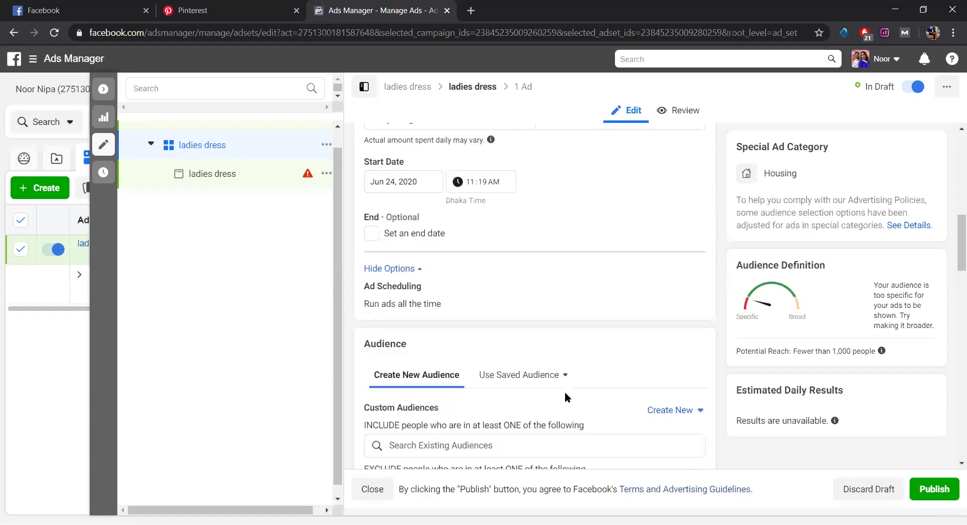
scroll(566, 397, "up", 6)
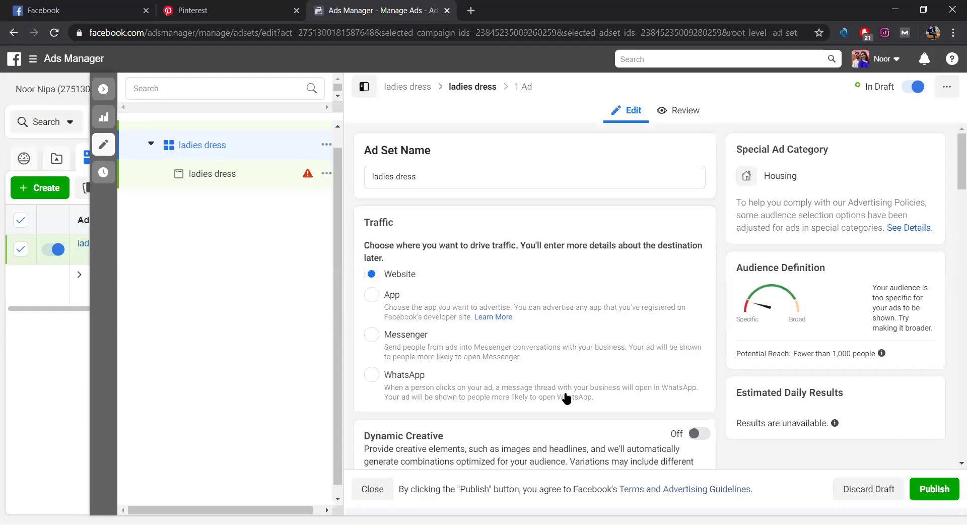
scroll(566, 394, "down", 1)
scroll(565, 395, "down", 2)
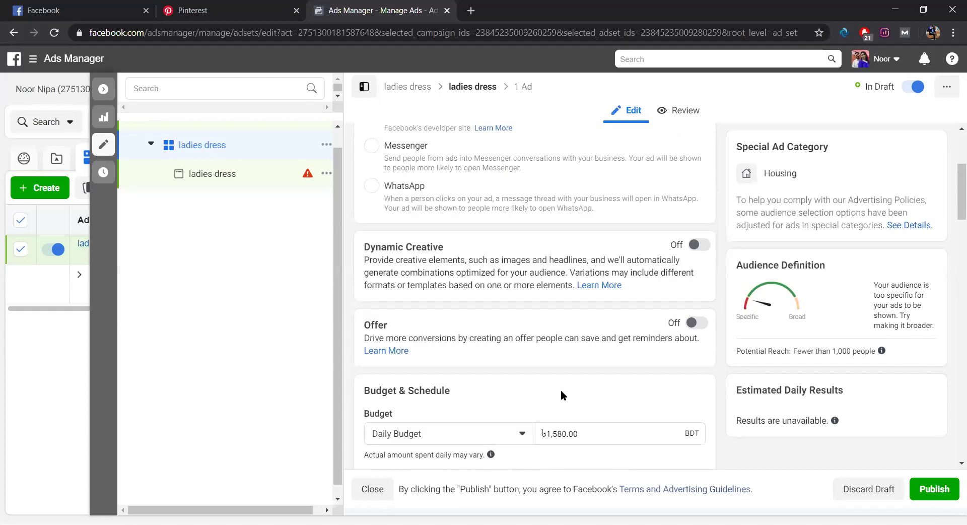
scroll(561, 388, "up", 3)
left_click(512, 185)
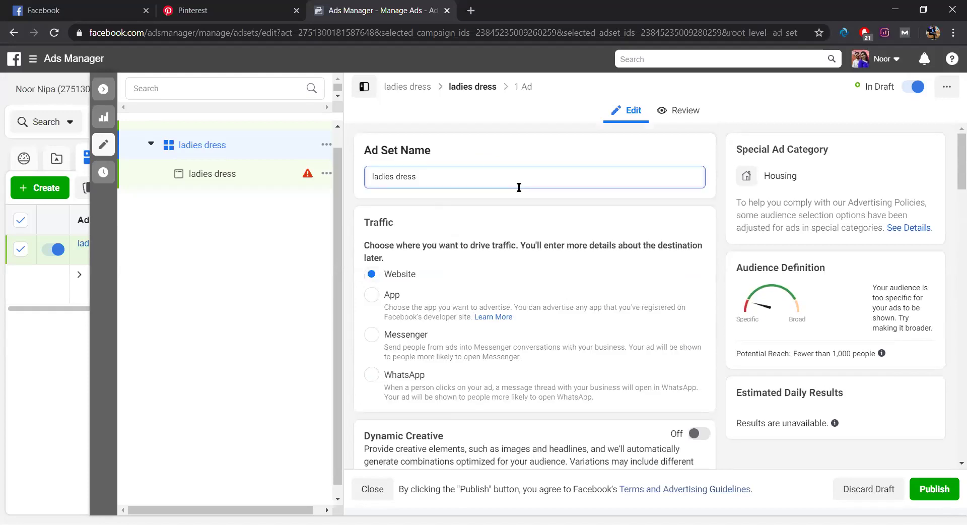
left_click(209, 238)
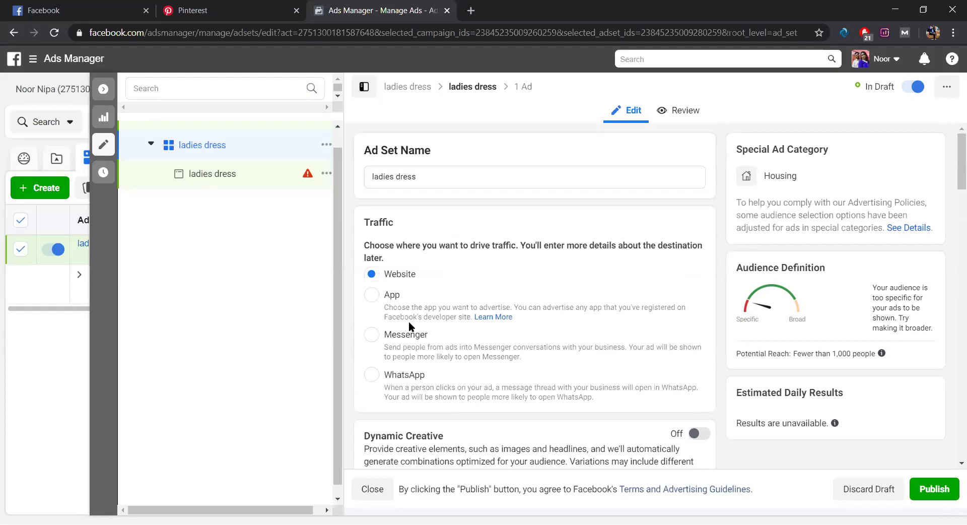
scroll(409, 322, "down", 1)
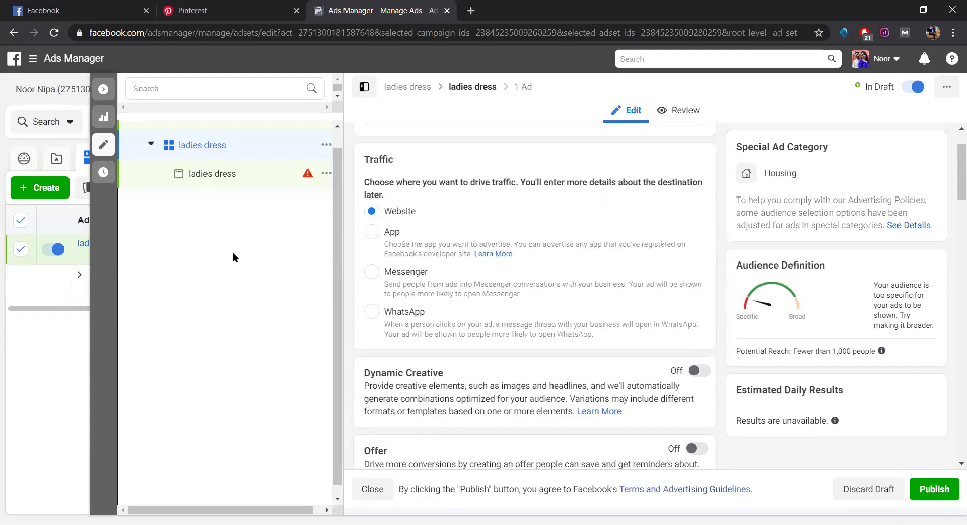
View the ladies dress ad, return to its parent ad set and collapse that ad set in the structure tree
left_click(178, 173)
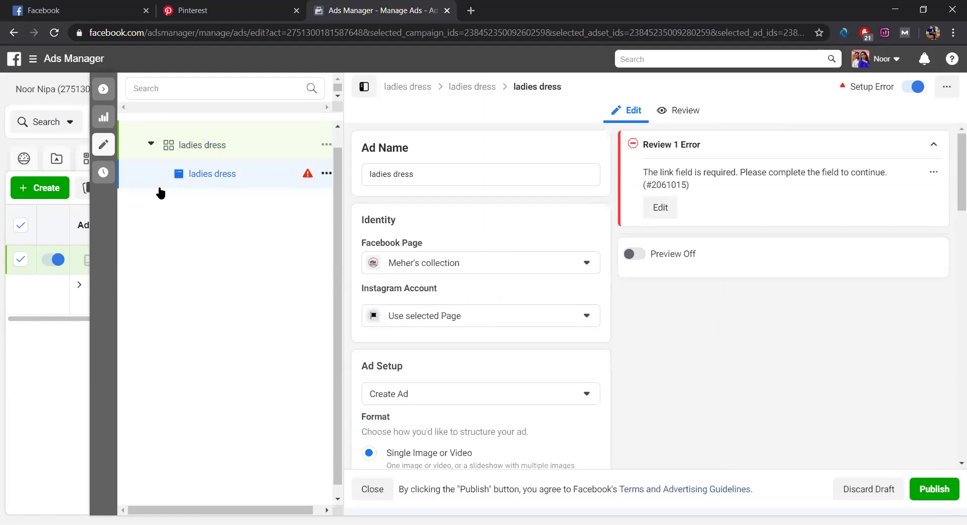
left_click(185, 147)
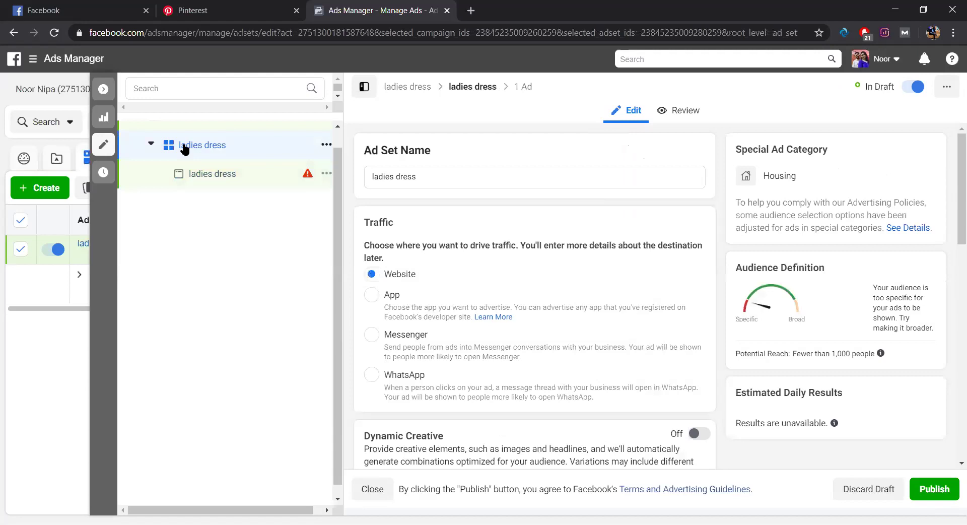
left_click(150, 144)
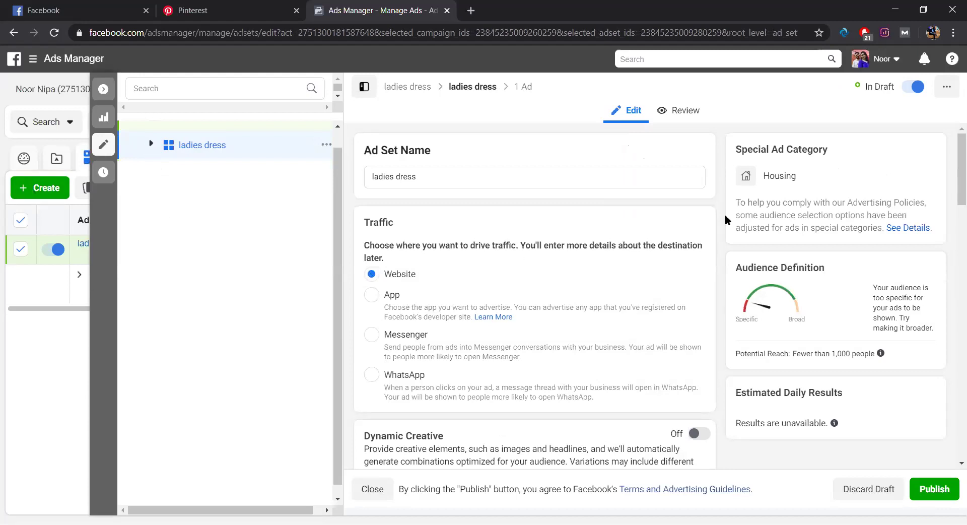
Show the personal ad account menu and close the ad set editor without publishing the draft items
left_click(899, 62)
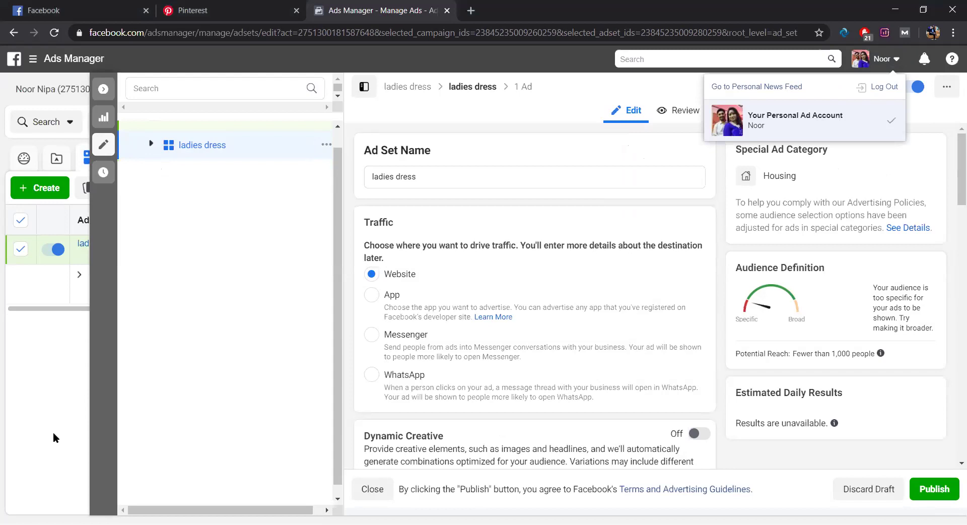
left_click(103, 90)
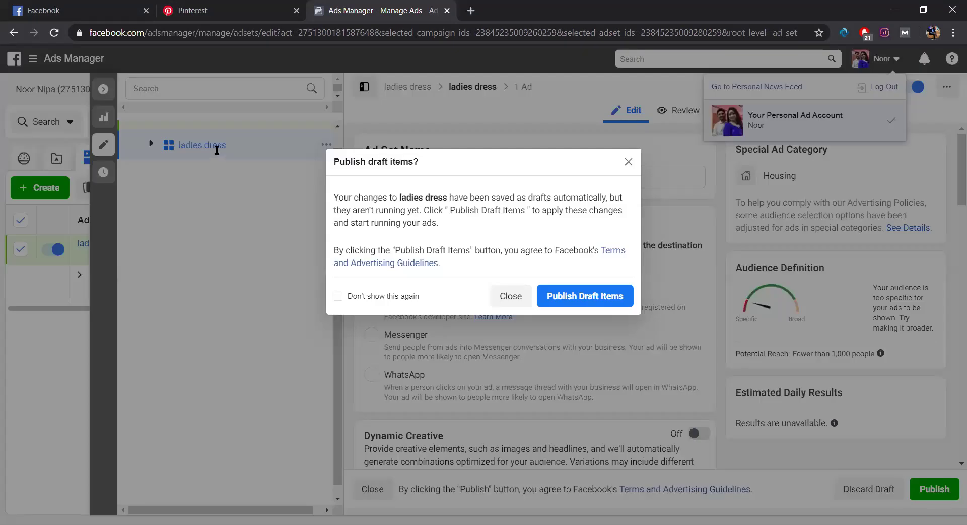
left_click(509, 298)
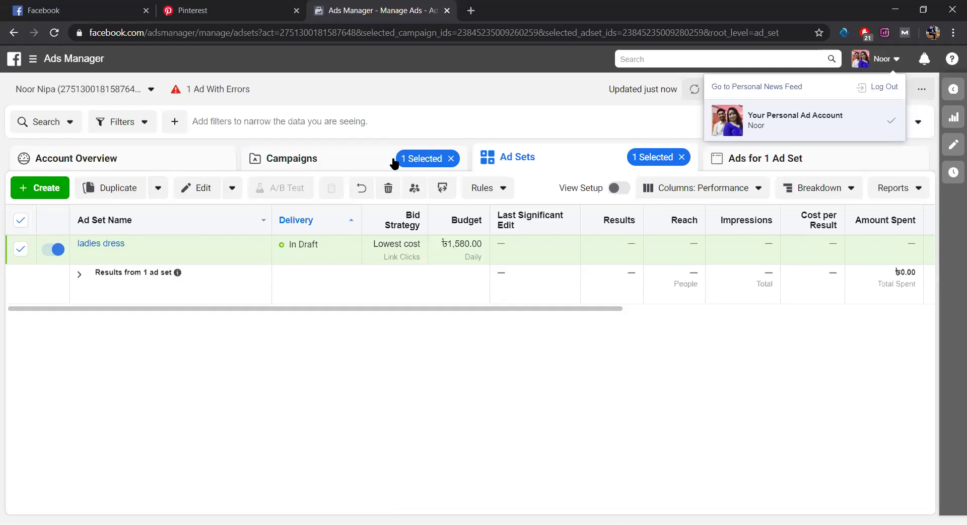
View the ladies dress campaign's settings from the campaign list and close the editor without publishing the drafts
left_click(304, 158)
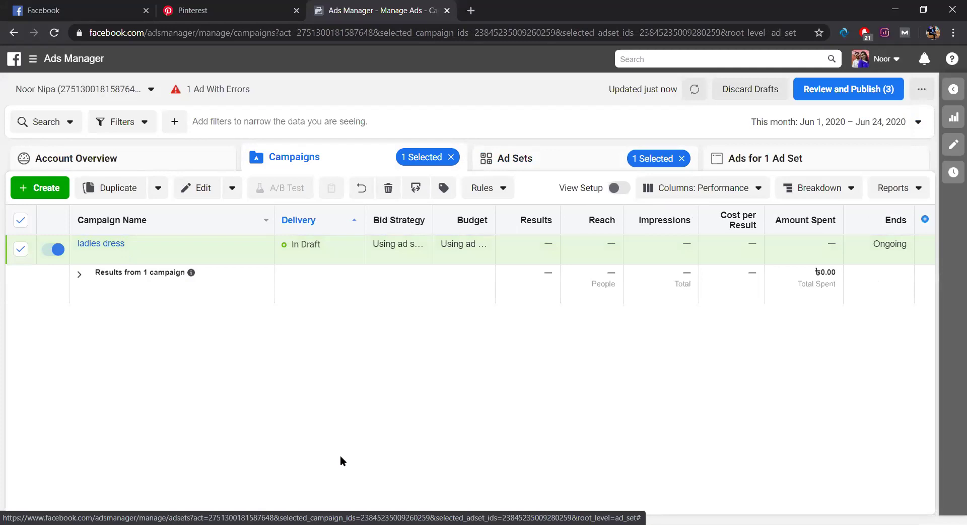
mouse_move(109, 249)
left_click(144, 252)
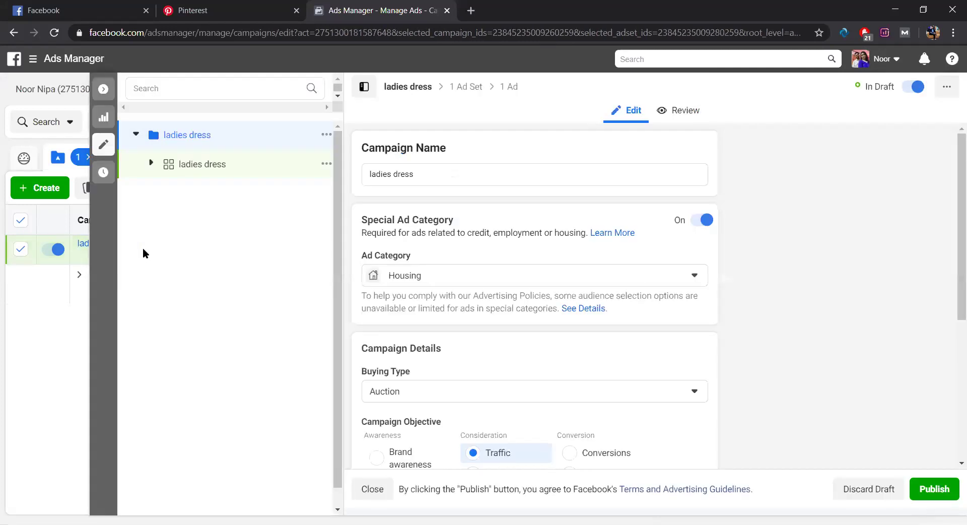
left_click(105, 89)
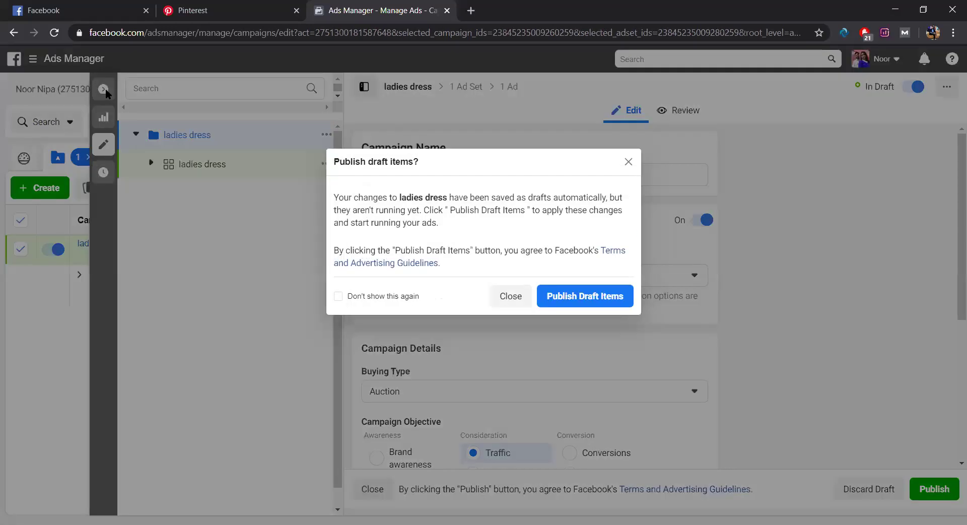
left_click(511, 296)
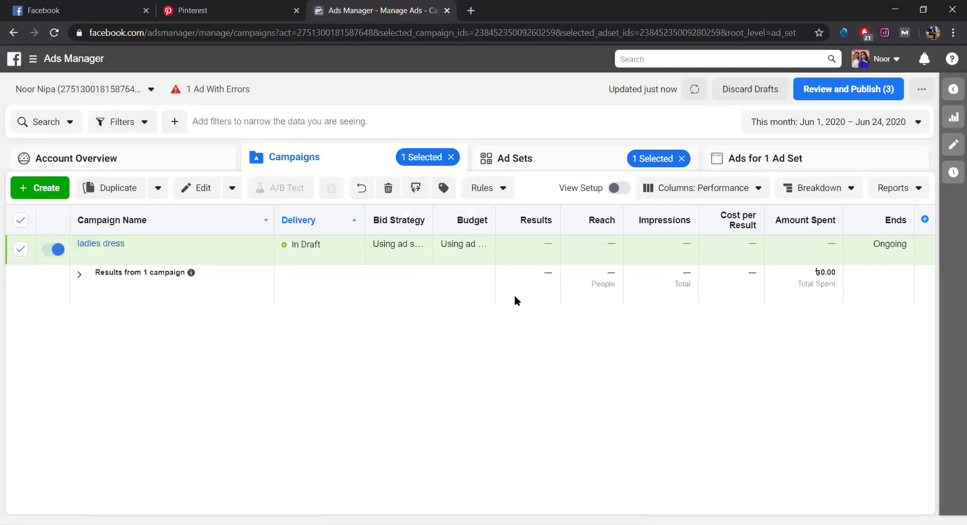
Clear the campaign and ad set selections and choose the personal ad account again
left_click(451, 156)
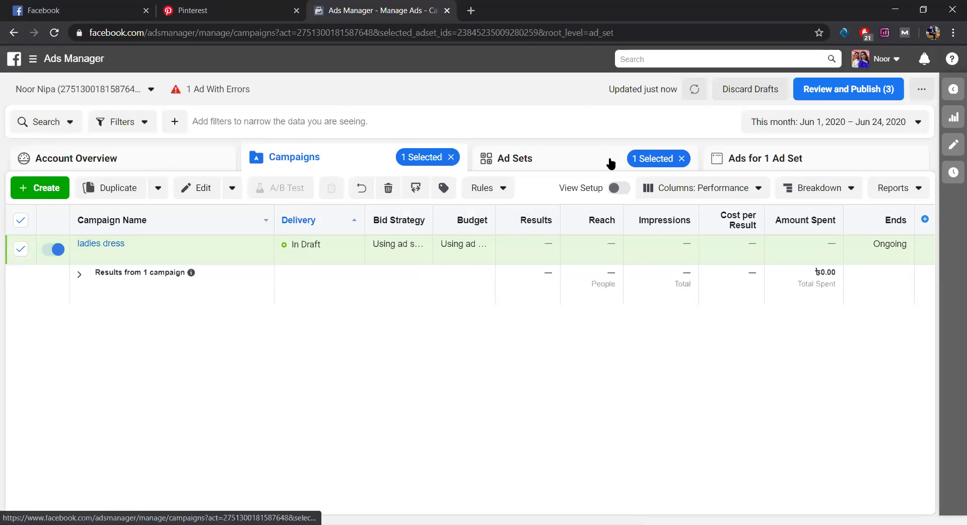
left_click(682, 158)
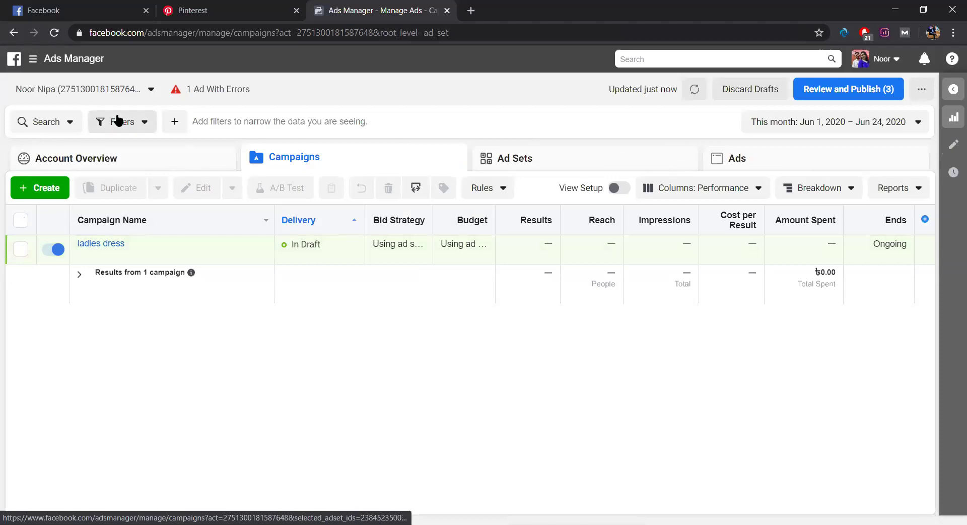
left_click(95, 90)
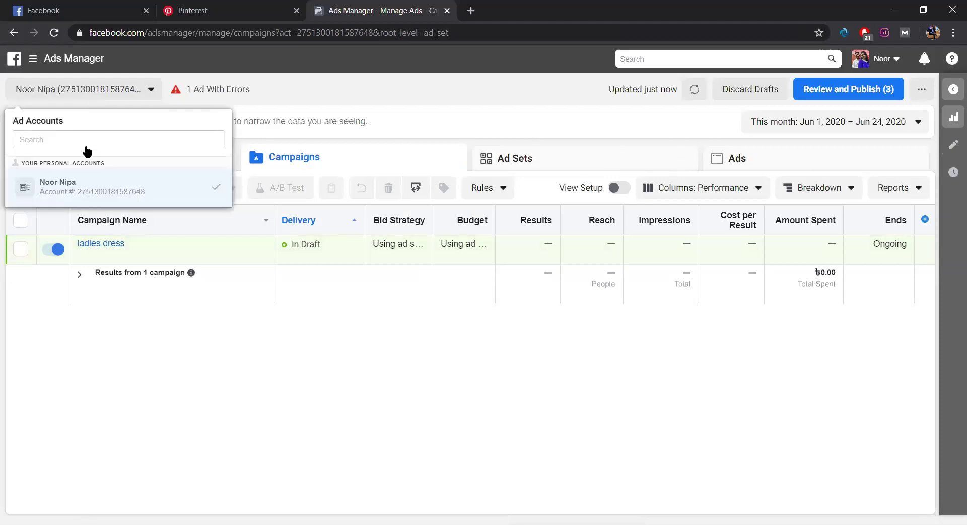
left_click(81, 186)
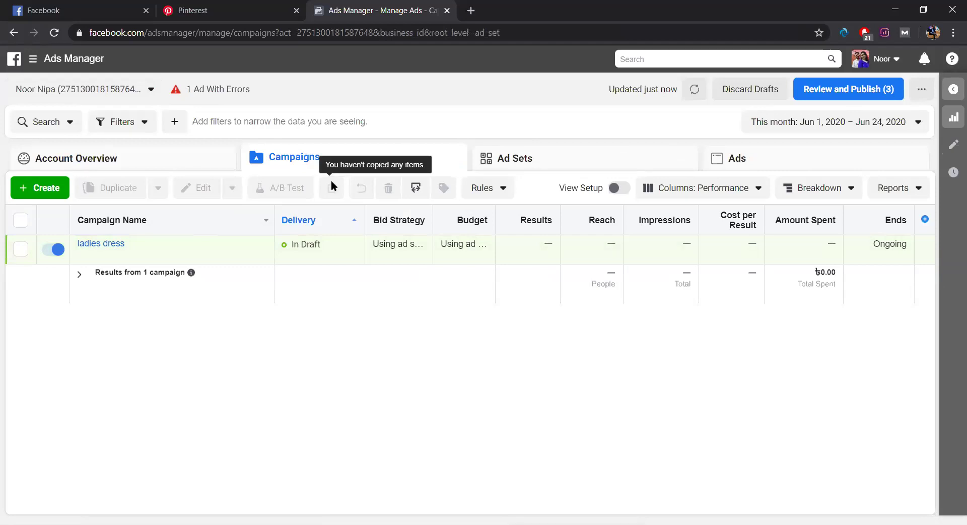
Reopen Ads Manager from the business tools shortcuts and dismiss the ad blocker notice
left_click(35, 59)
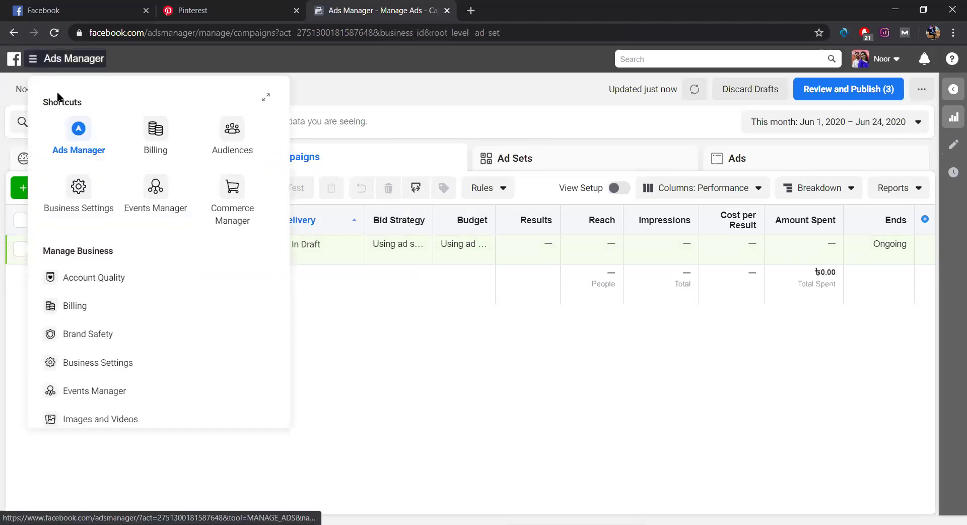
left_click(77, 147)
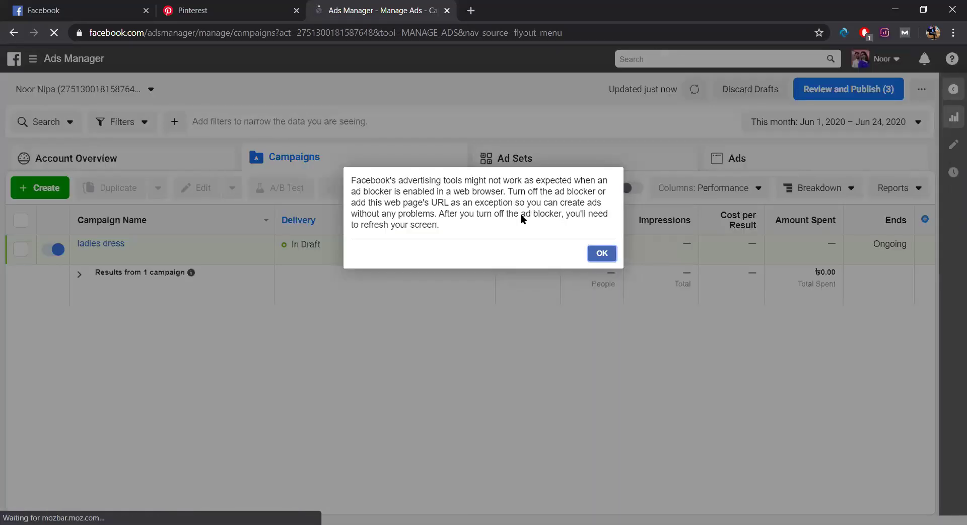
left_click(597, 253)
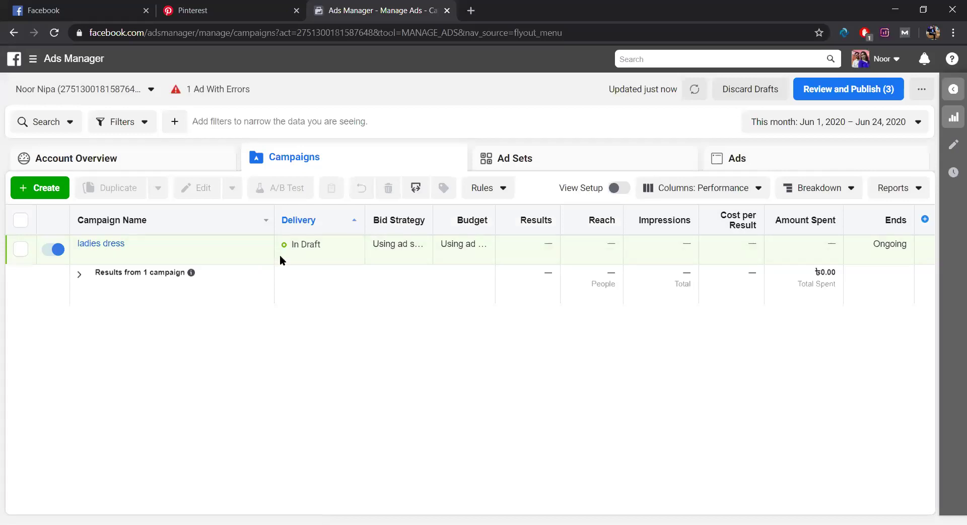
Open the ladies dress campaign for editing, view its ad category choices and turn off Special Ad Category
left_click(147, 254)
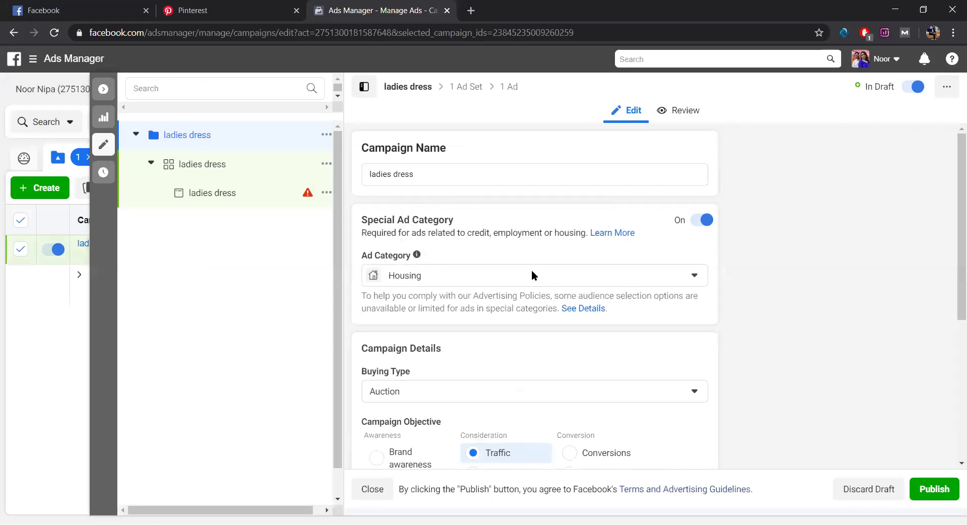
left_click(467, 276)
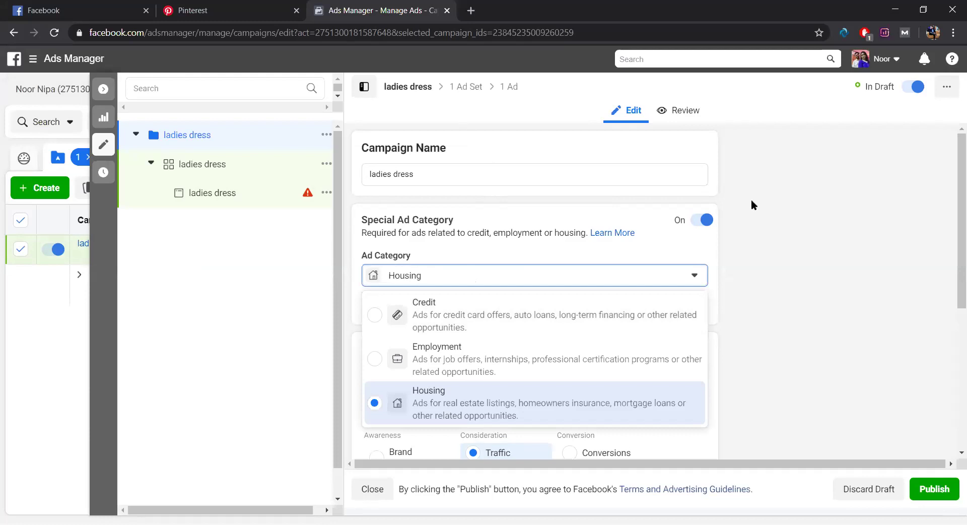
left_click(702, 221)
left_click(696, 222)
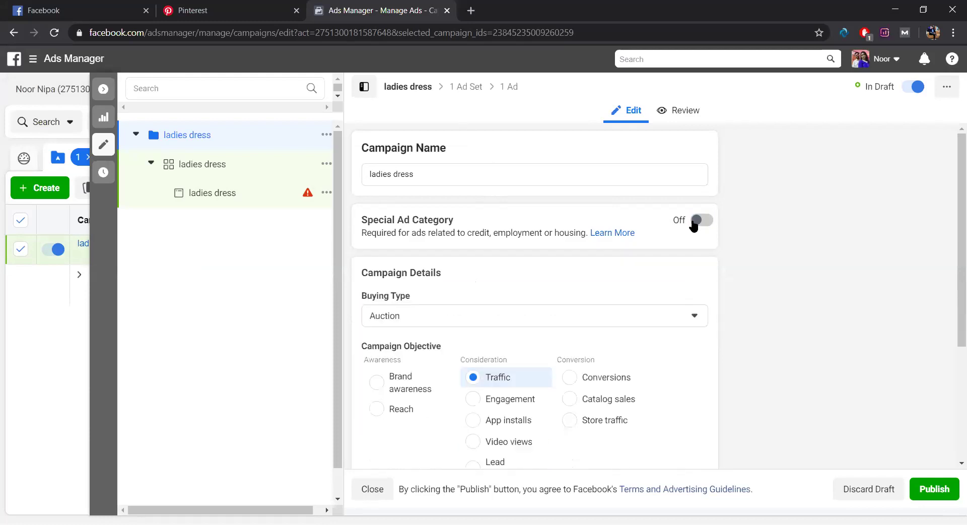
Change the campaign objective to Conversions and accept the resulting settings change
scroll(547, 347, "down", 2)
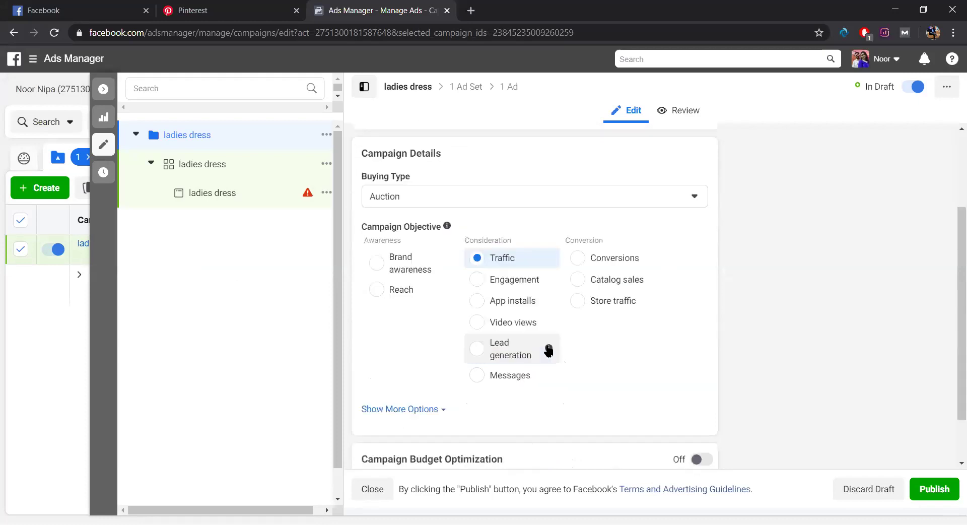
mouse_move(533, 248)
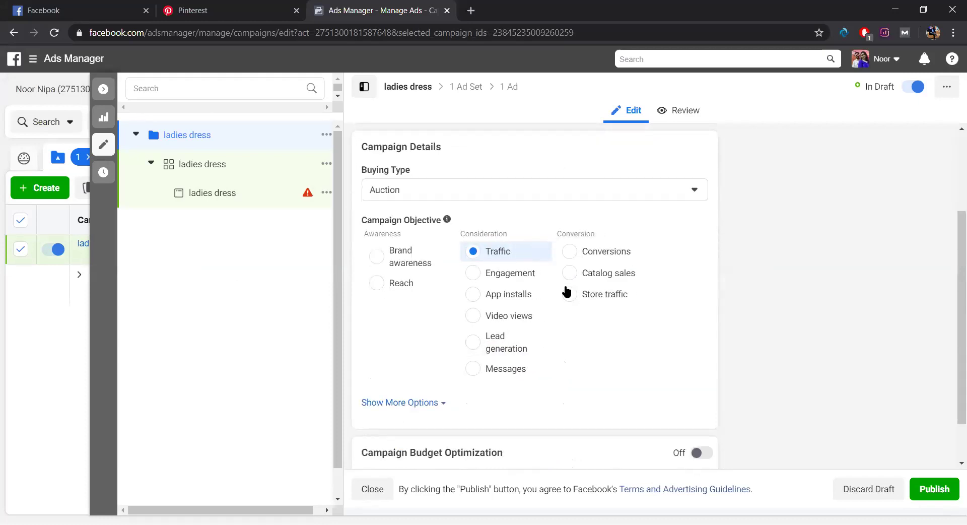
left_click(575, 252)
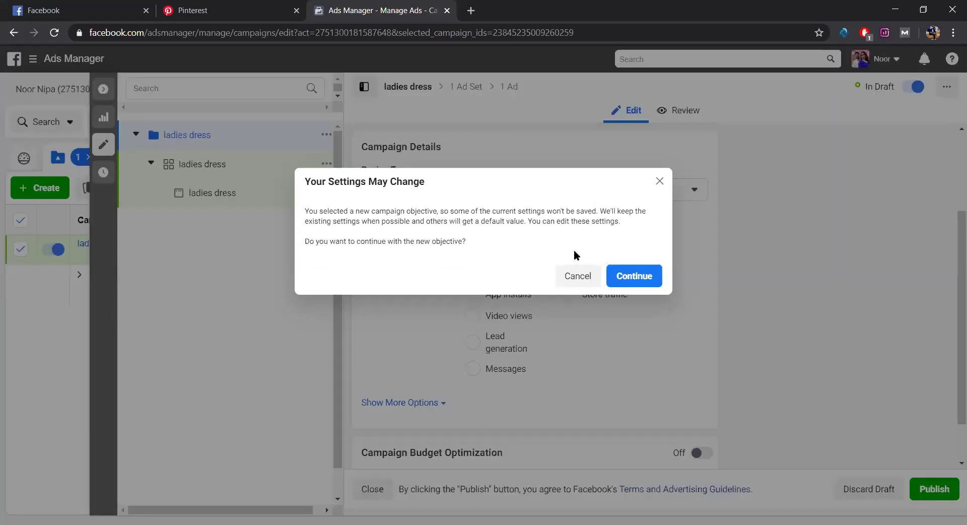
left_click(641, 275)
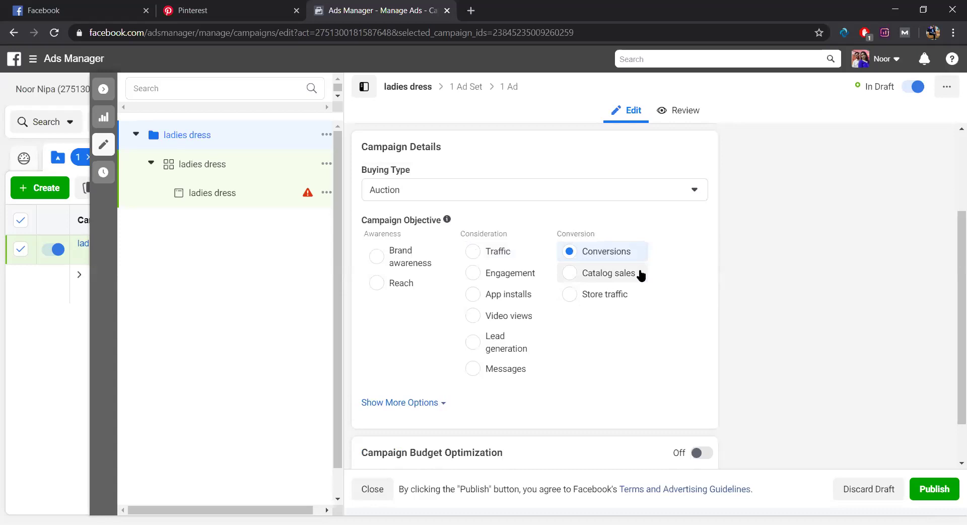
Expand the additional campaign options and examine the Campaign Spending Limit and Campaign Budget Optimization settings
scroll(639, 322, "down", 1)
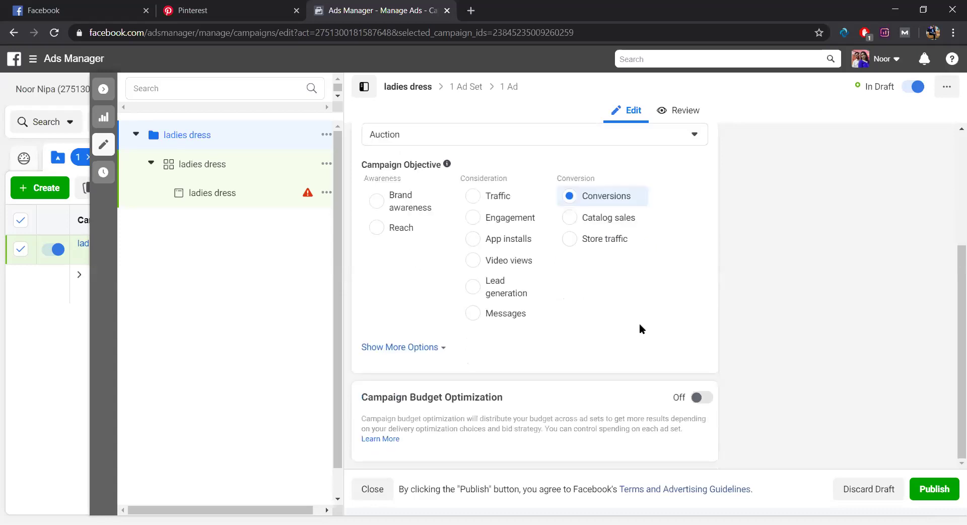
scroll(639, 322, "up", 2)
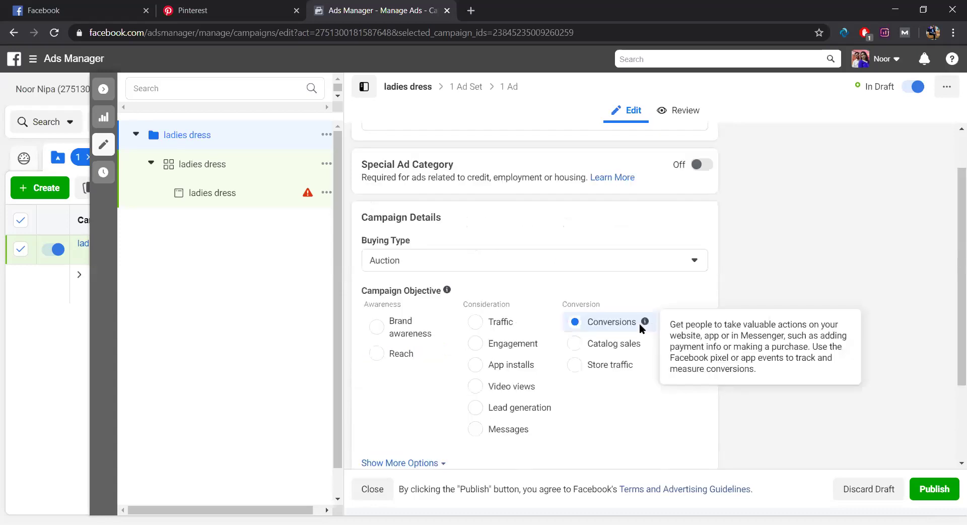
scroll(639, 323, "down", 2)
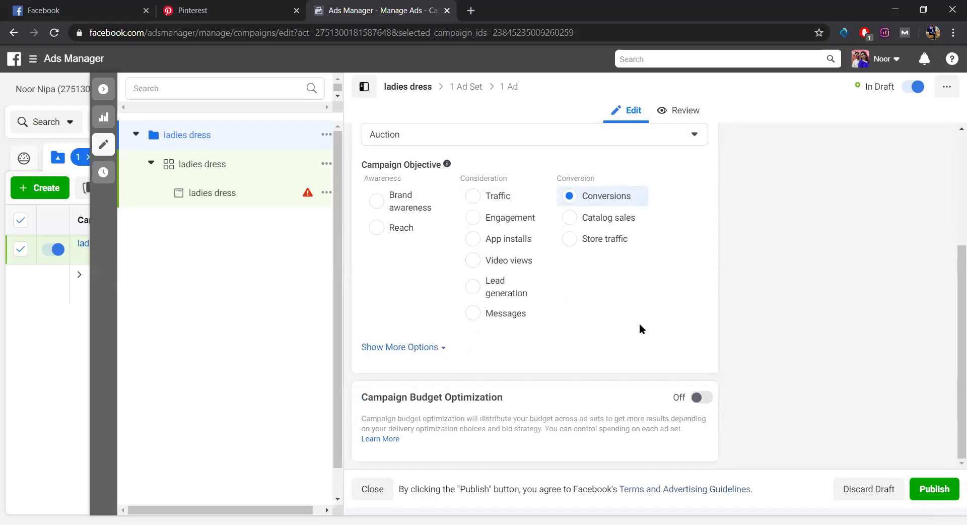
left_click(426, 348)
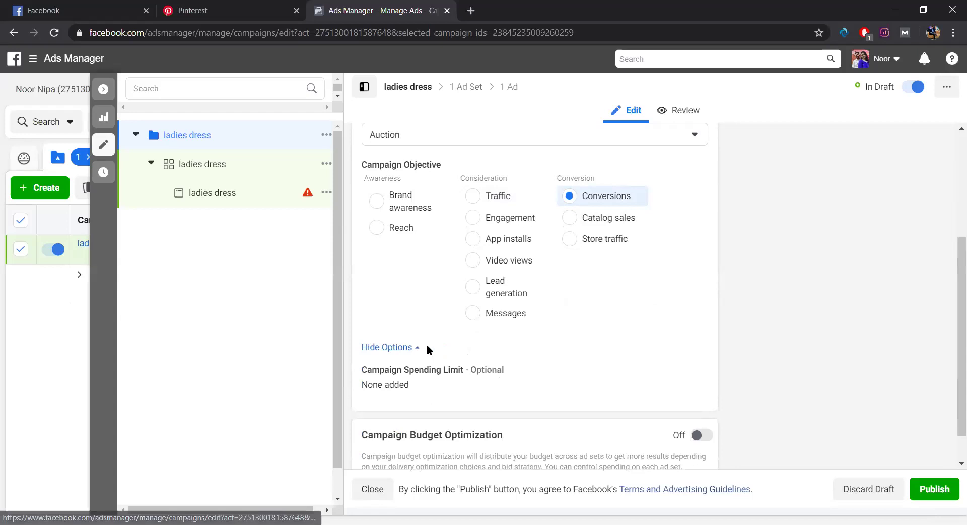
scroll(461, 365, "down", 1)
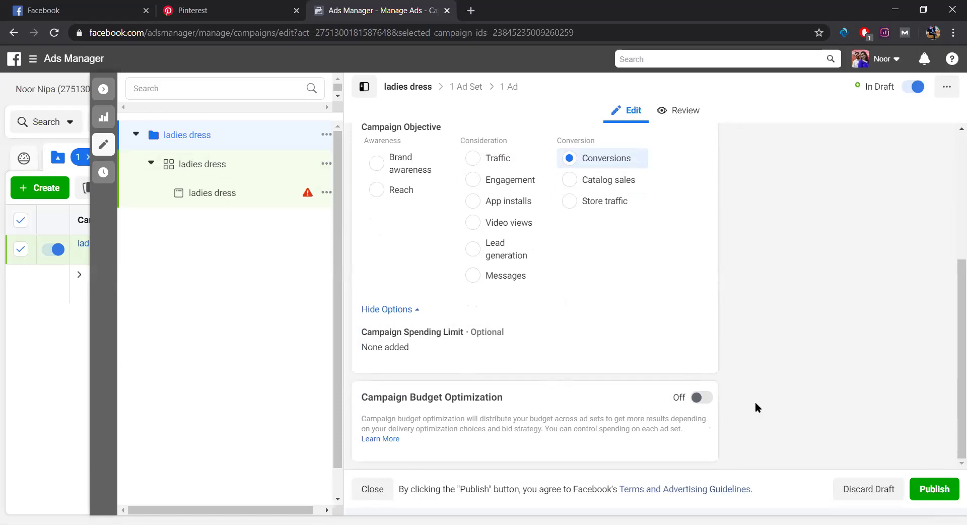
Open the ladies dress ad set, examine its conversion, budget, schedule and audience settings, and dismiss the lookalike audience tip
left_click(211, 166)
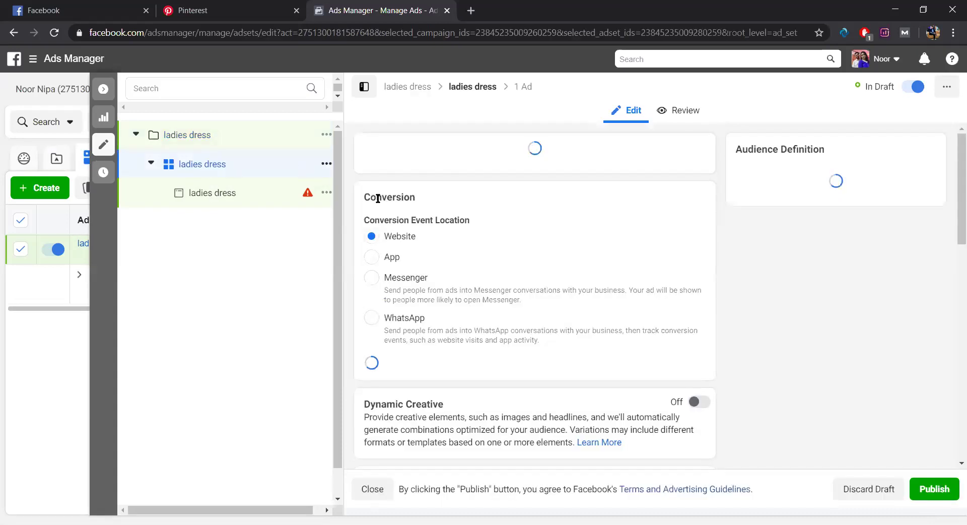
scroll(441, 310, "down", 3)
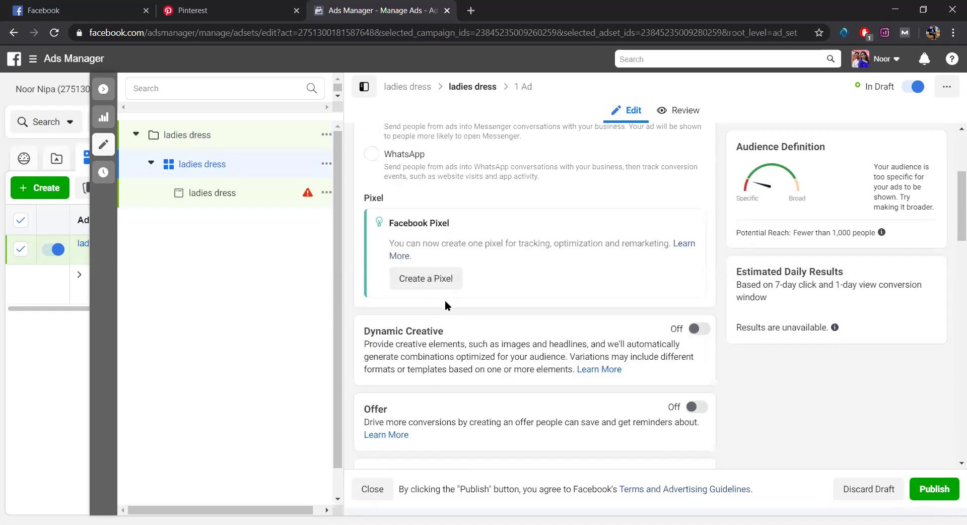
scroll(446, 301, "down", 2)
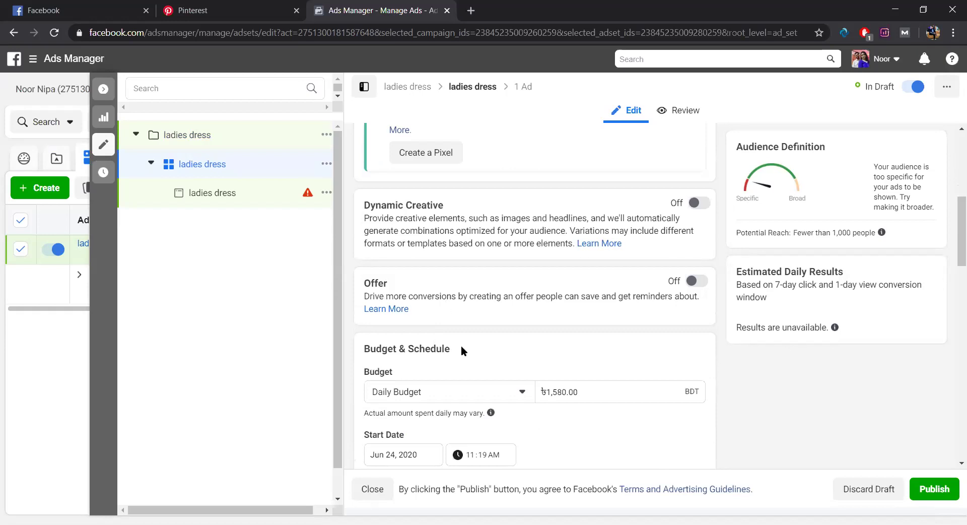
scroll(461, 346, "down", 2)
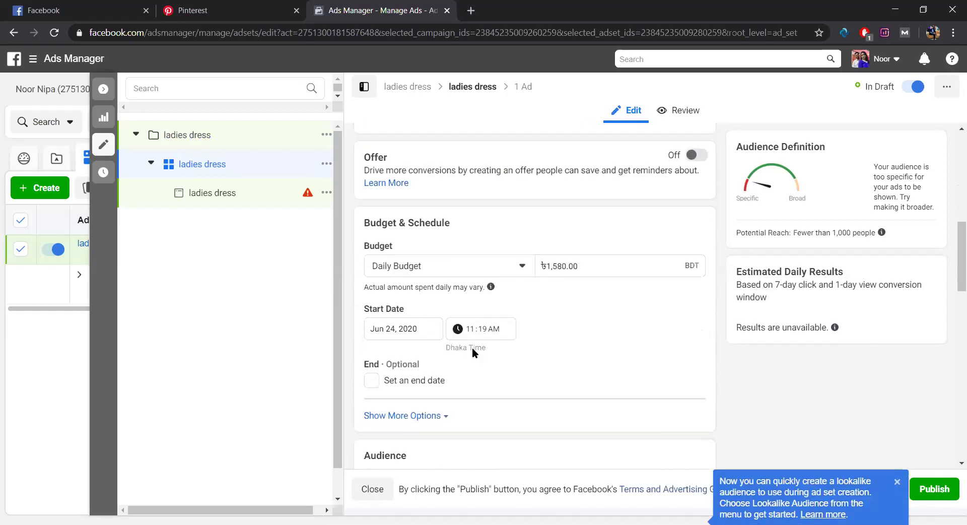
scroll(472, 347, "down", 7)
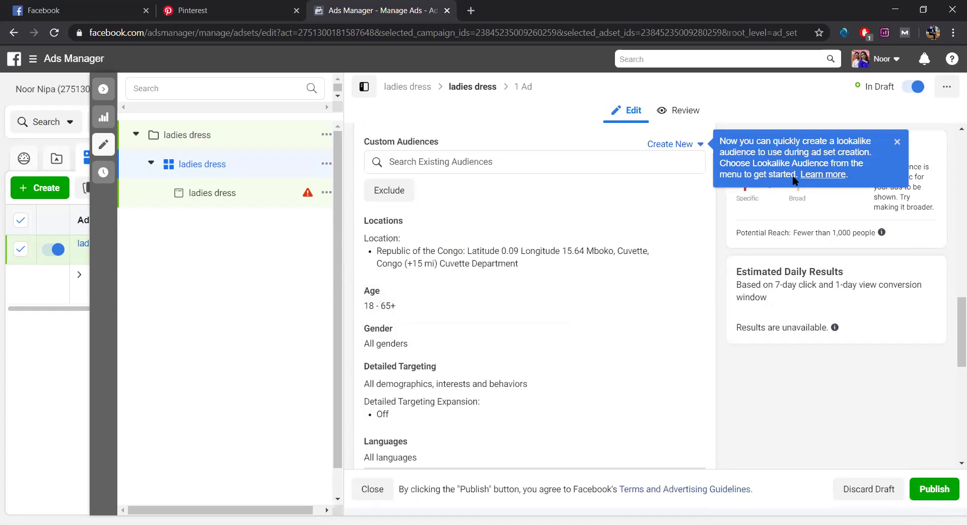
left_click(895, 142)
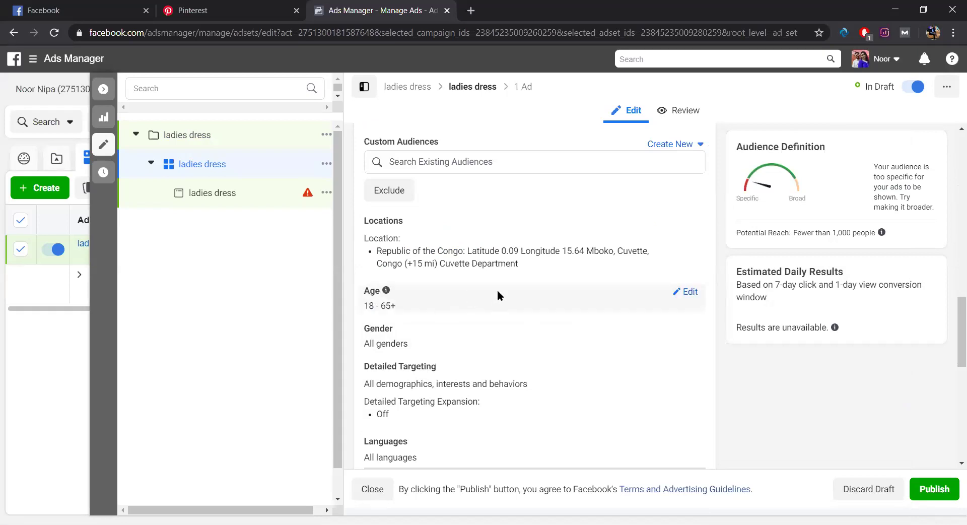
Set the ad set's audience age range to 13 through 45
left_click(690, 292)
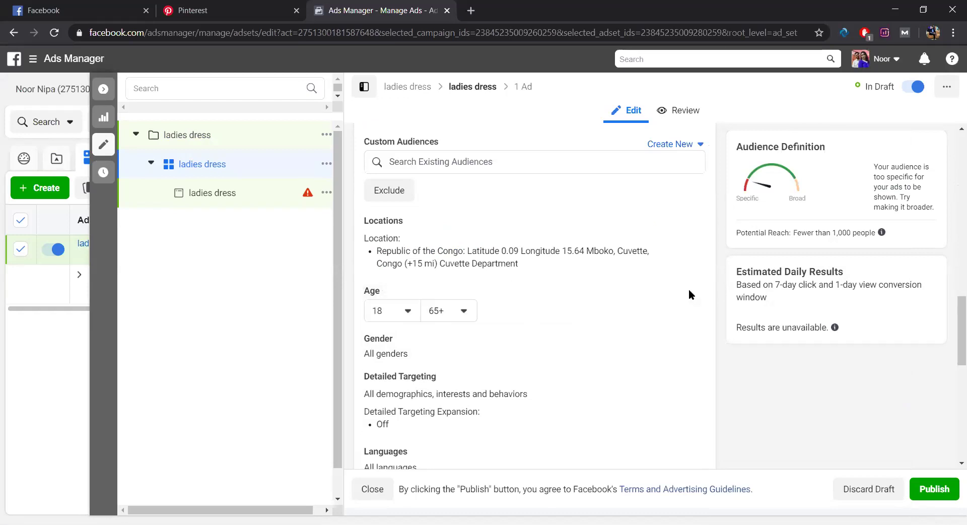
left_click(412, 307)
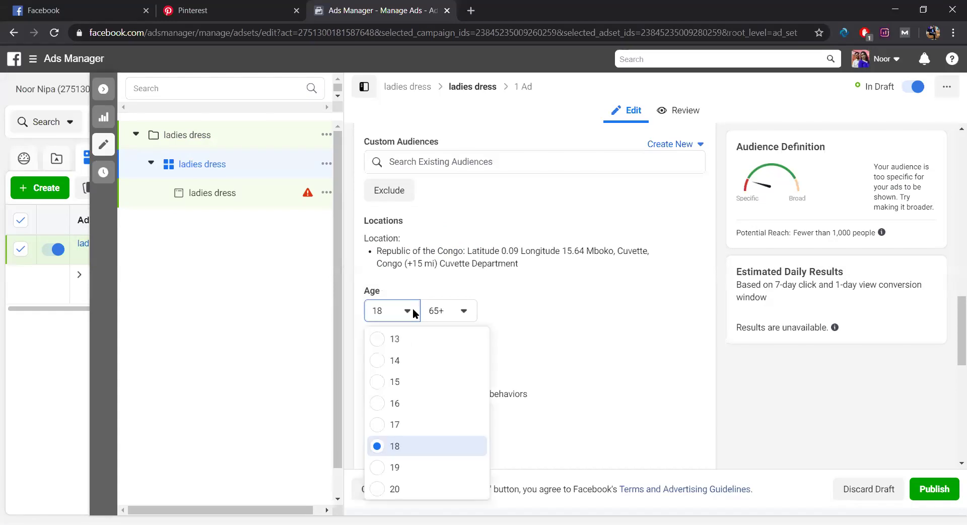
left_click(394, 338)
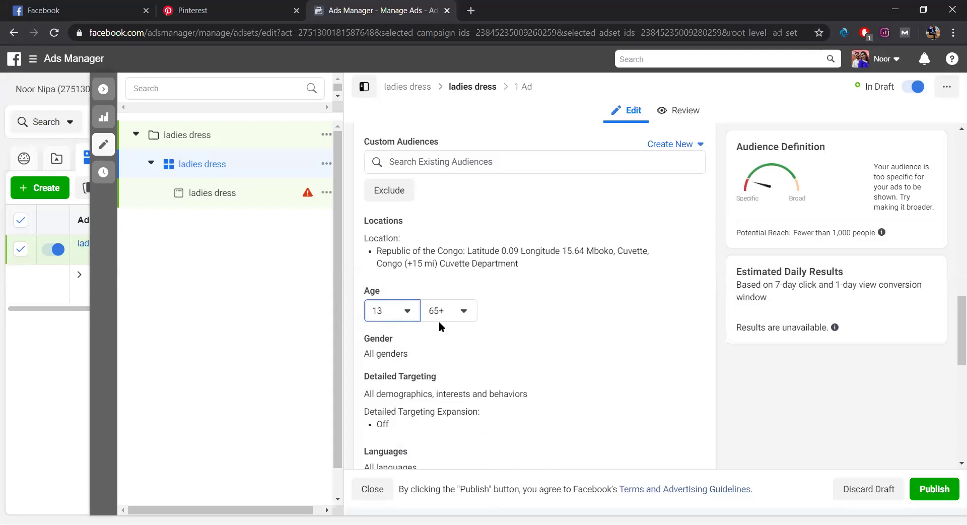
left_click(464, 312)
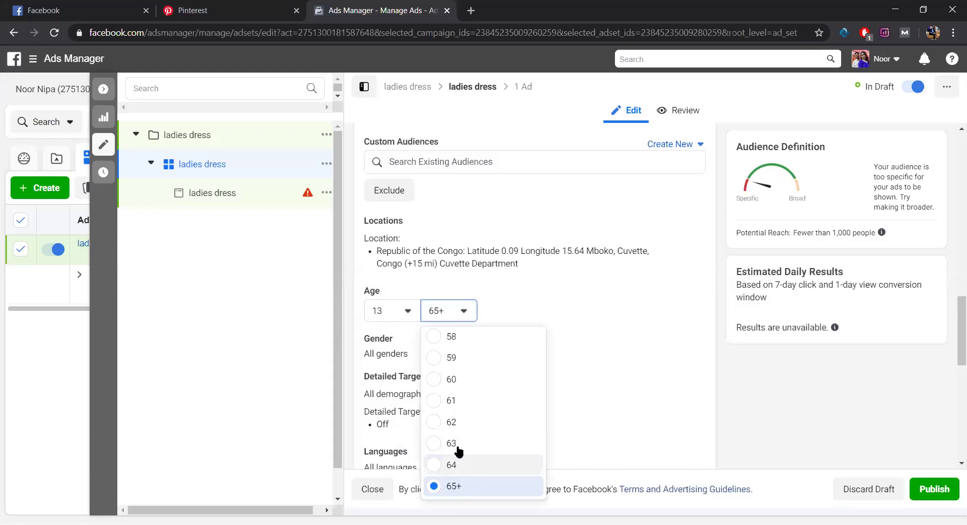
scroll(428, 377, "up", 3)
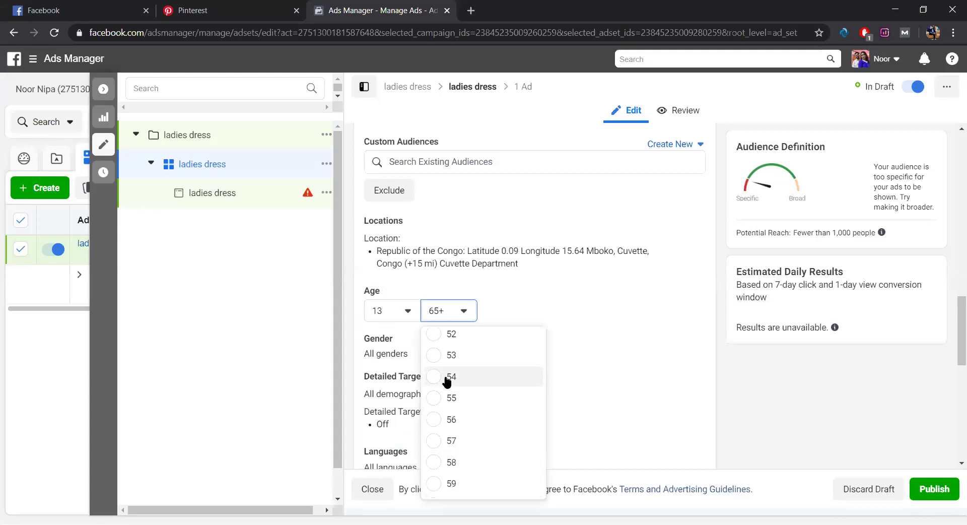
scroll(433, 381, "up", 3)
scroll(452, 387, "up", 4)
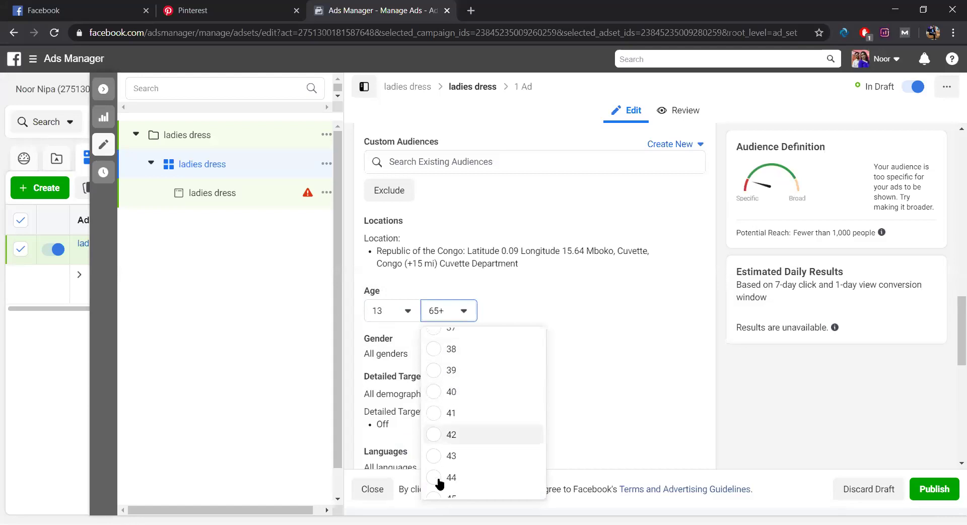
scroll(440, 460, "down", 2)
scroll(439, 460, "down", 3)
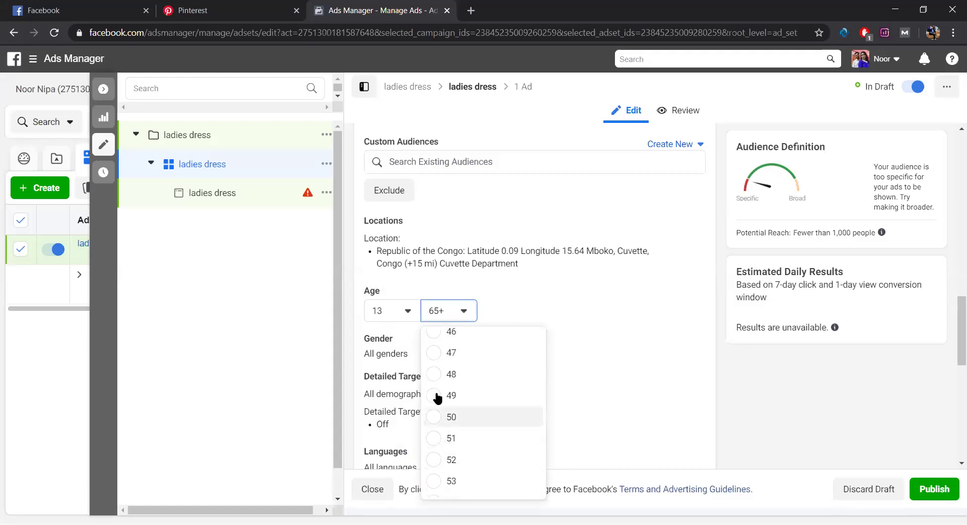
scroll(437, 353, "up", 3)
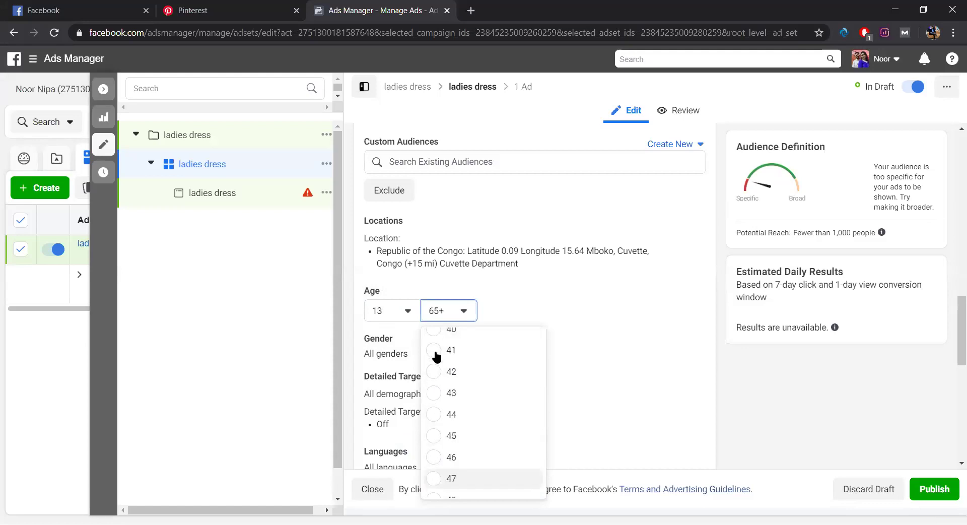
left_click(439, 435)
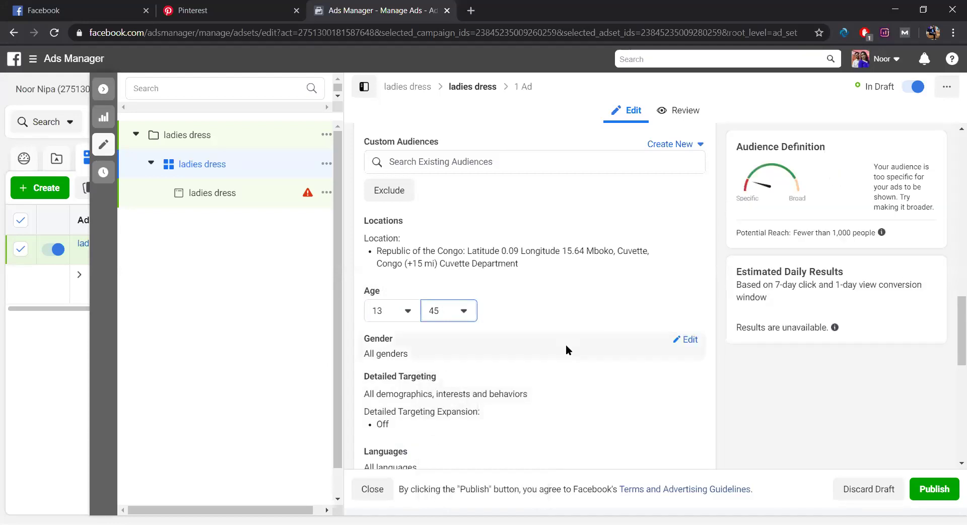
Restrict the audience gender to Women and add Bengali as the targeted language
left_click(690, 339)
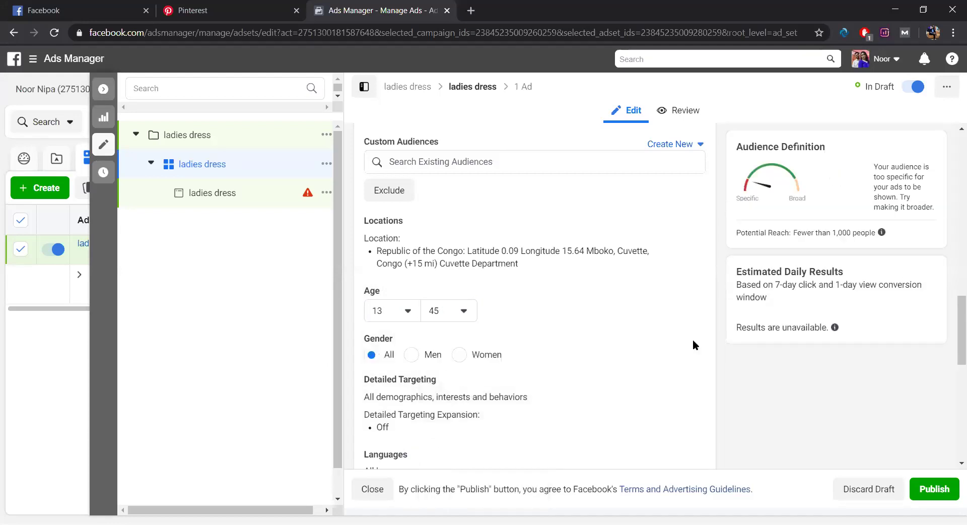
left_click(457, 357)
scroll(467, 359, "down", 1)
scroll(470, 358, "down", 1)
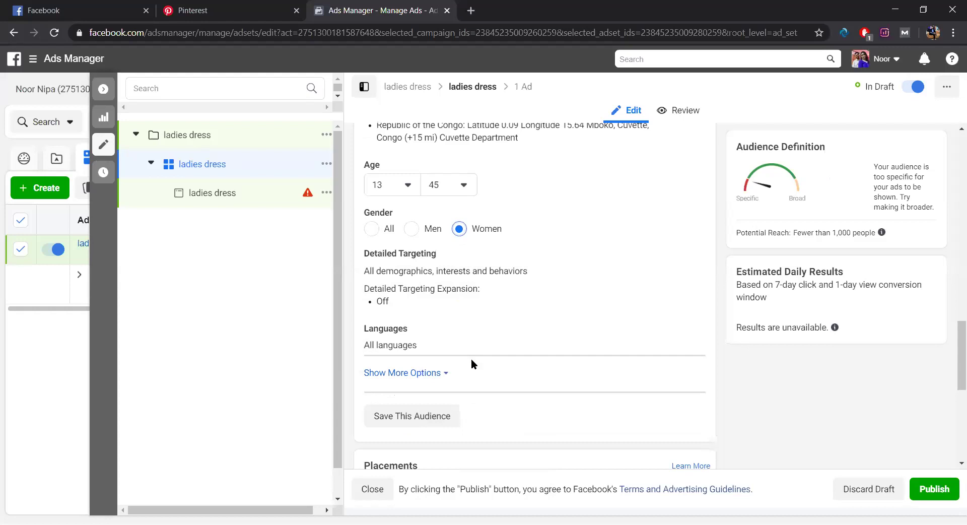
mouse_move(675, 331)
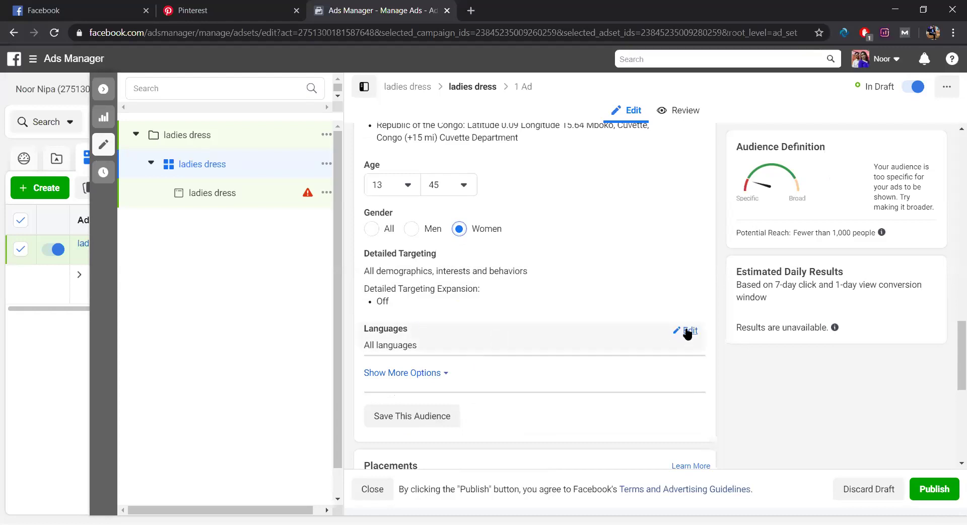
left_click(686, 330)
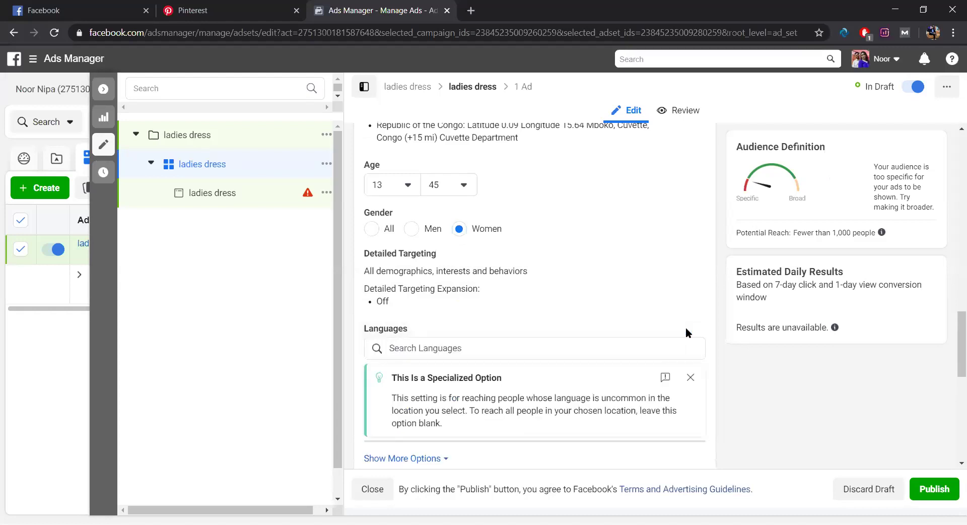
left_click(688, 377)
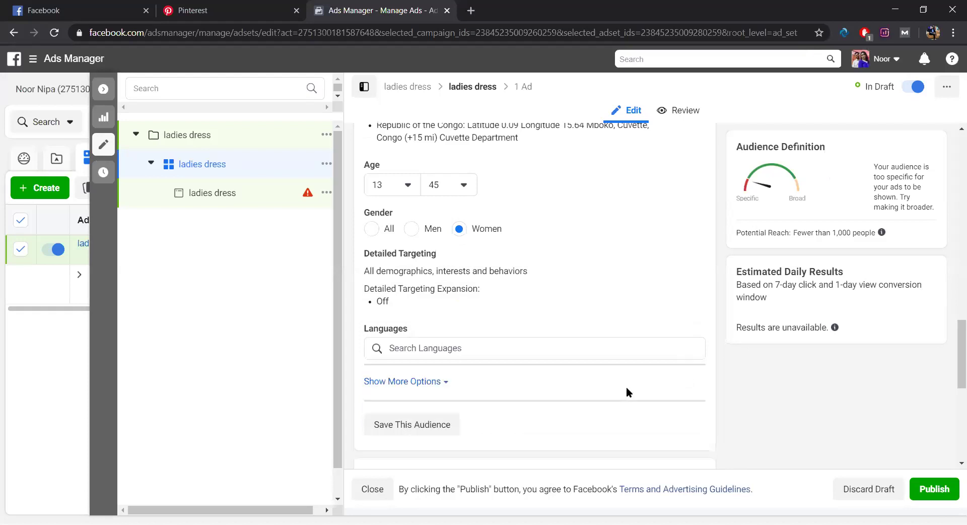
left_click(426, 347)
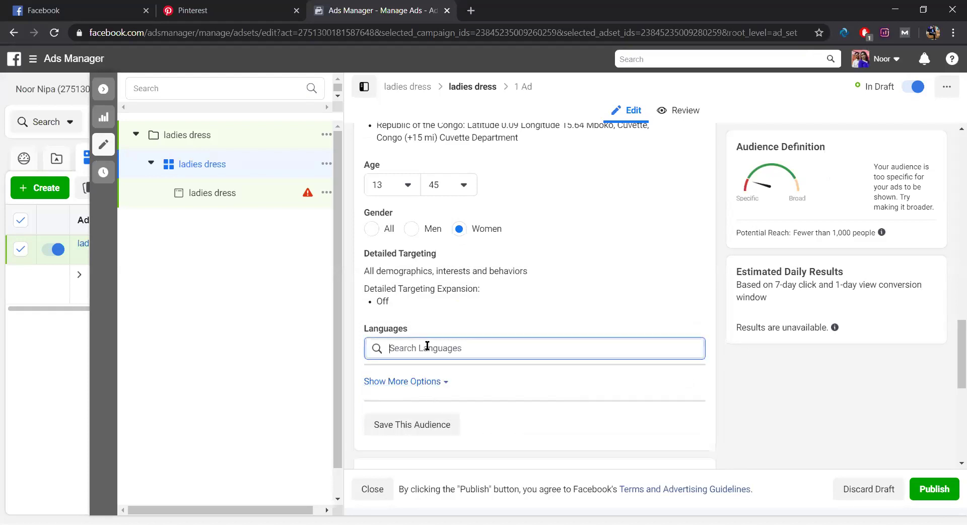
type("be")
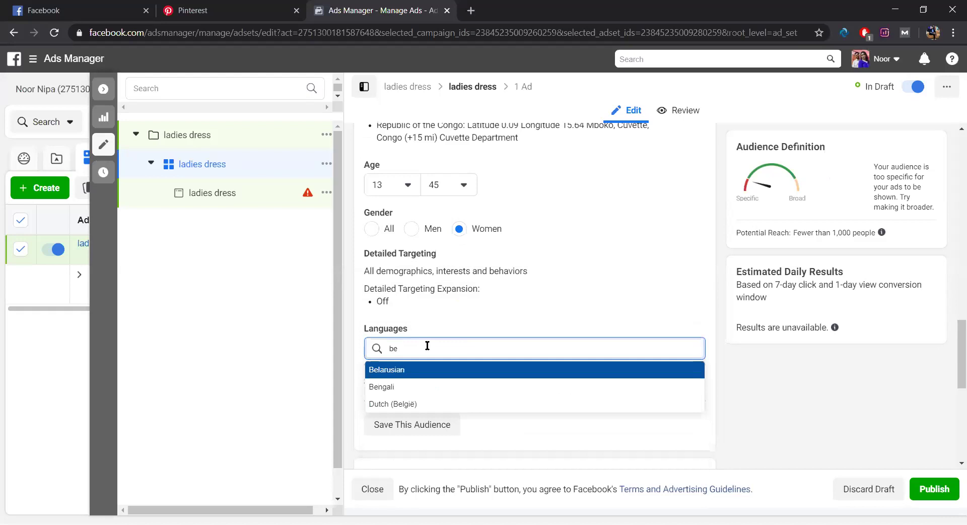
left_click(419, 387)
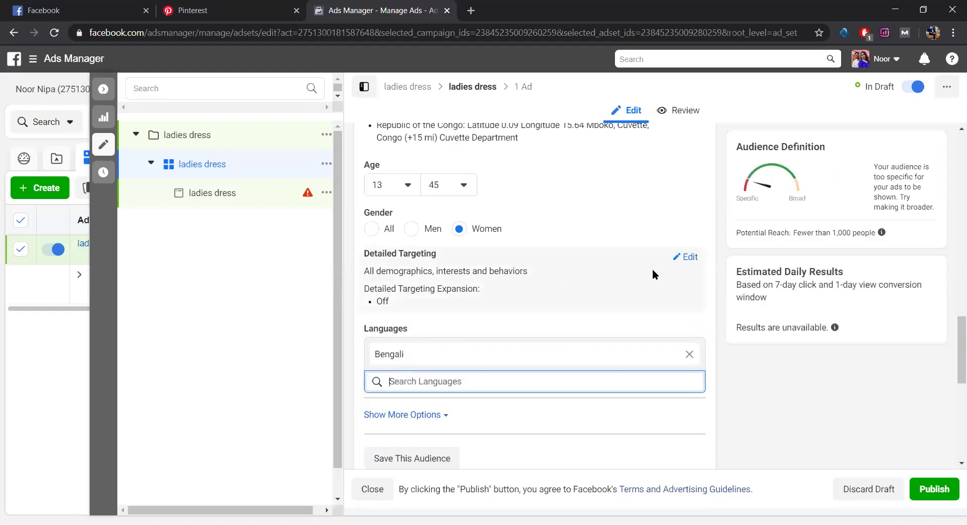
Open Detailed Targeting for editing and check which demographics, interests or behaviors it offers
left_click(687, 257)
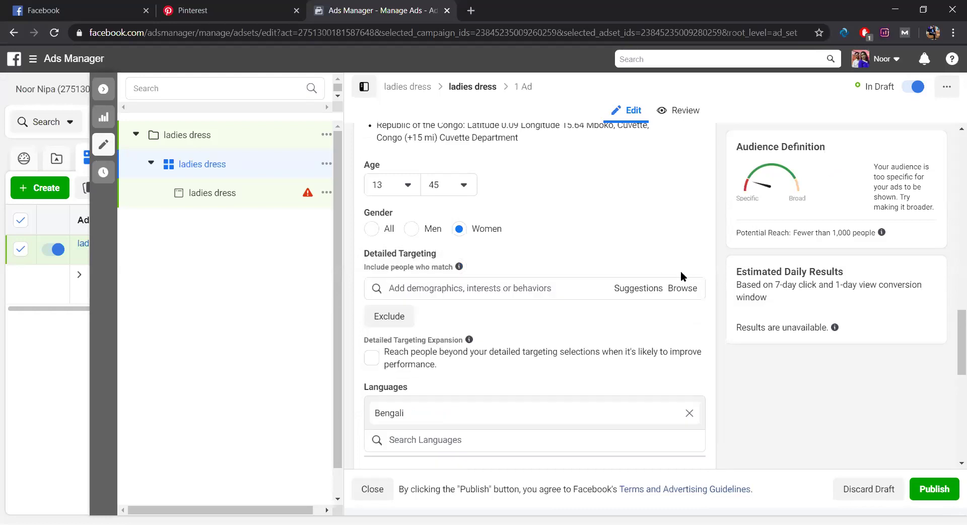
left_click(415, 286)
left_click(502, 253)
left_click(475, 286)
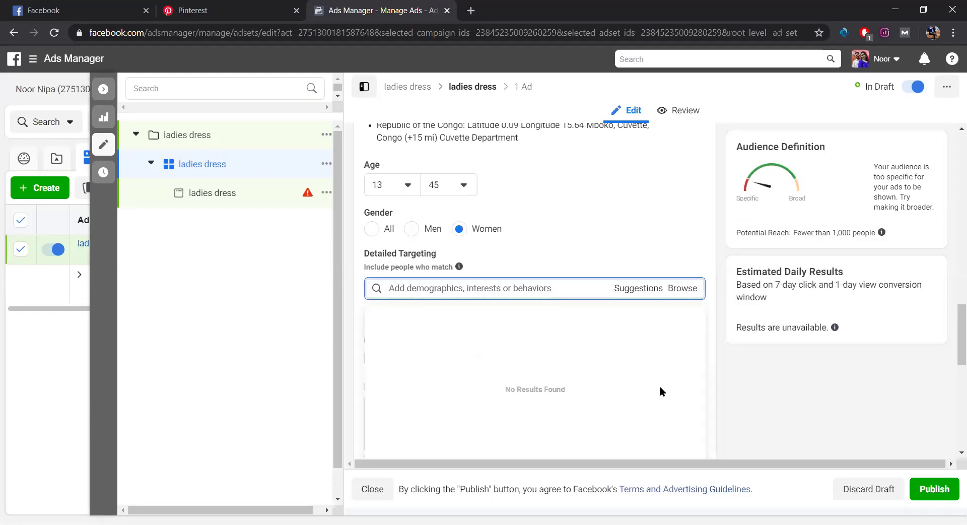
left_click(355, 339)
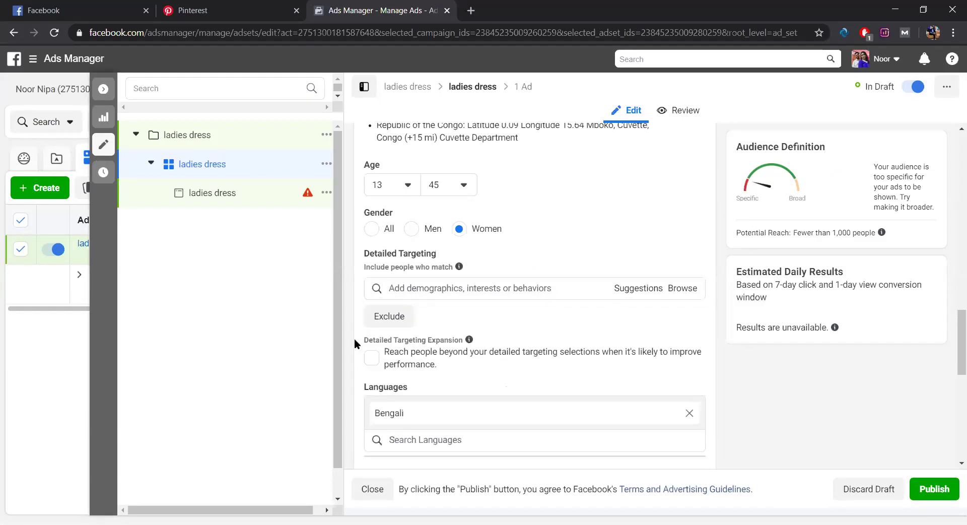
Examine the ad set's Placements and Optimization & Delivery settings, briefly expanding the additional delivery options
scroll(413, 352, "down", 4)
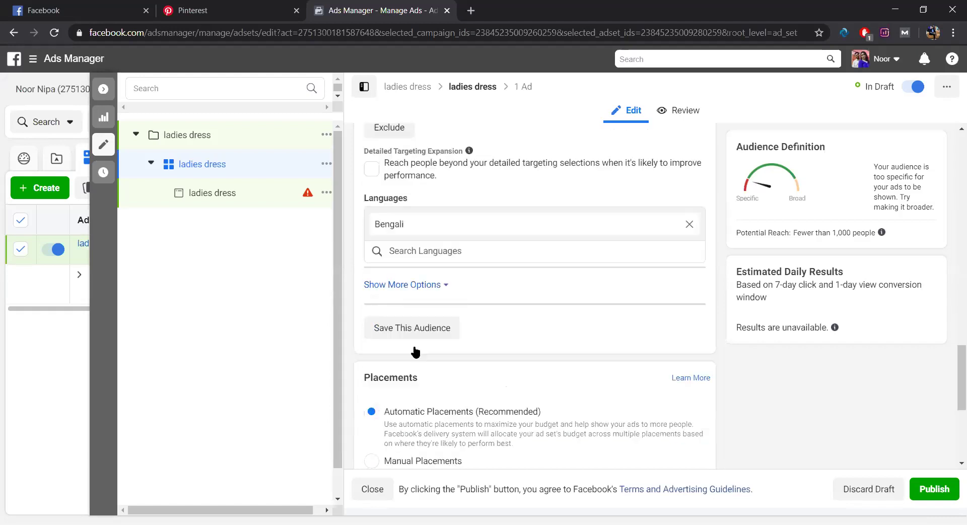
scroll(415, 351, "down", 3)
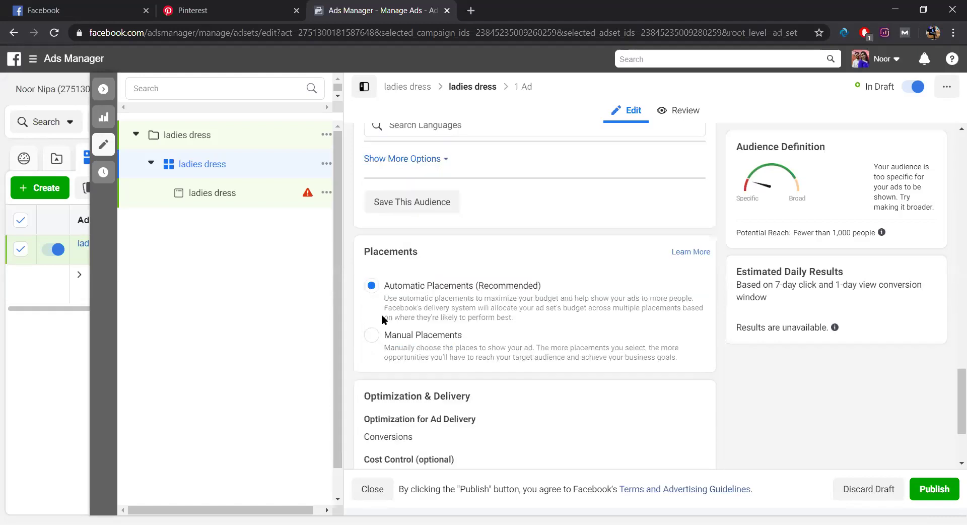
scroll(385, 320, "down", 3)
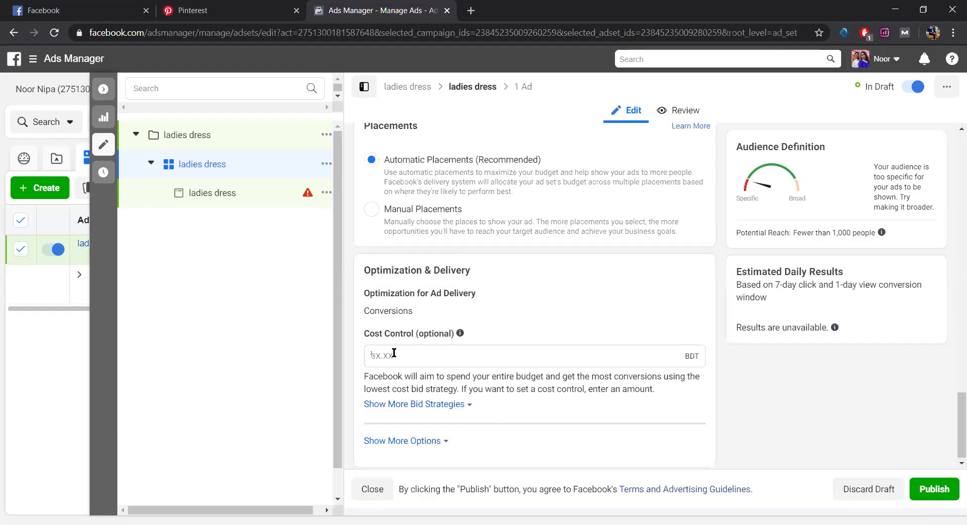
scroll(401, 344, "down", 1)
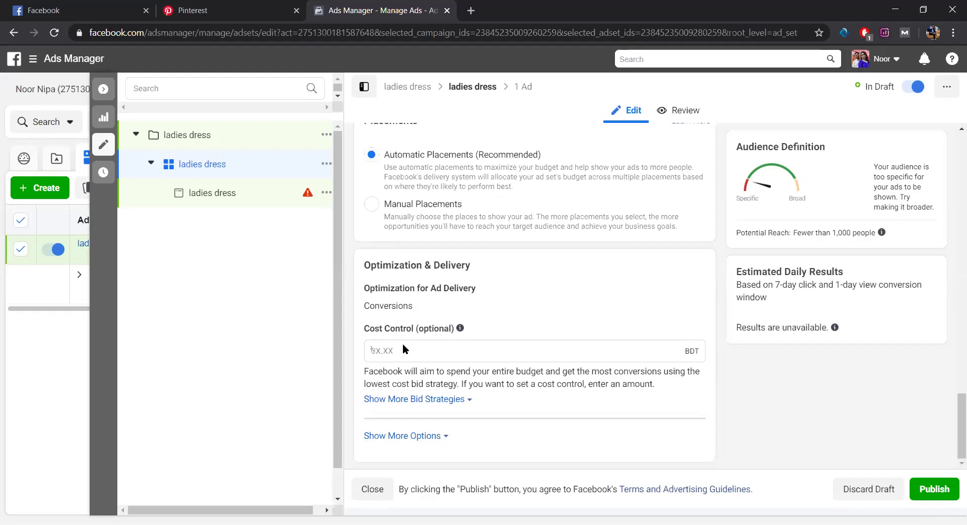
left_click(398, 435)
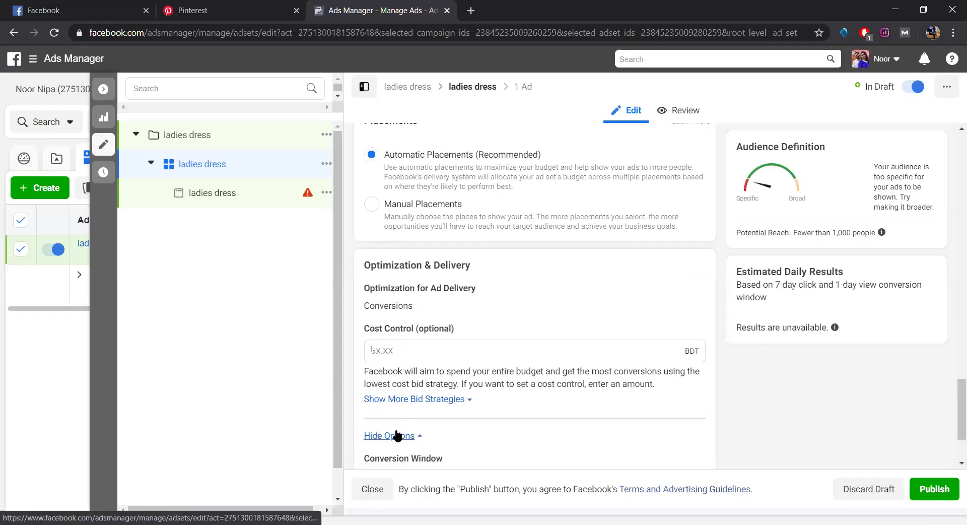
left_click(400, 436)
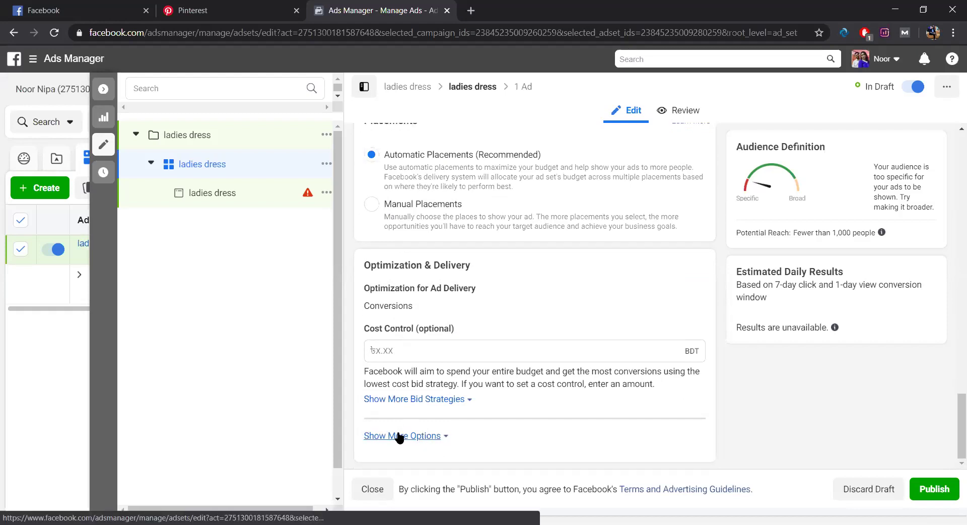
Open the ladies dress ad and examine its identity, ad setup and format options
left_click(230, 202)
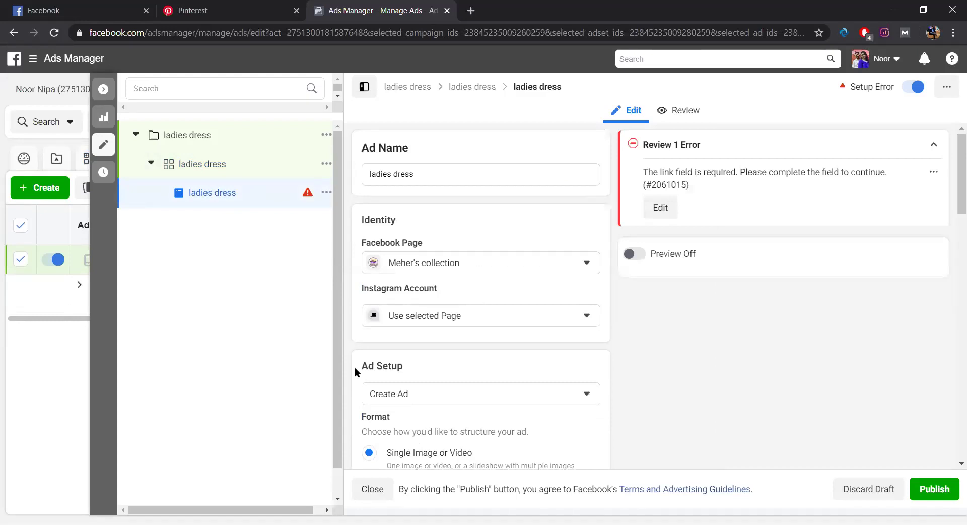
scroll(400, 351, "down", 3)
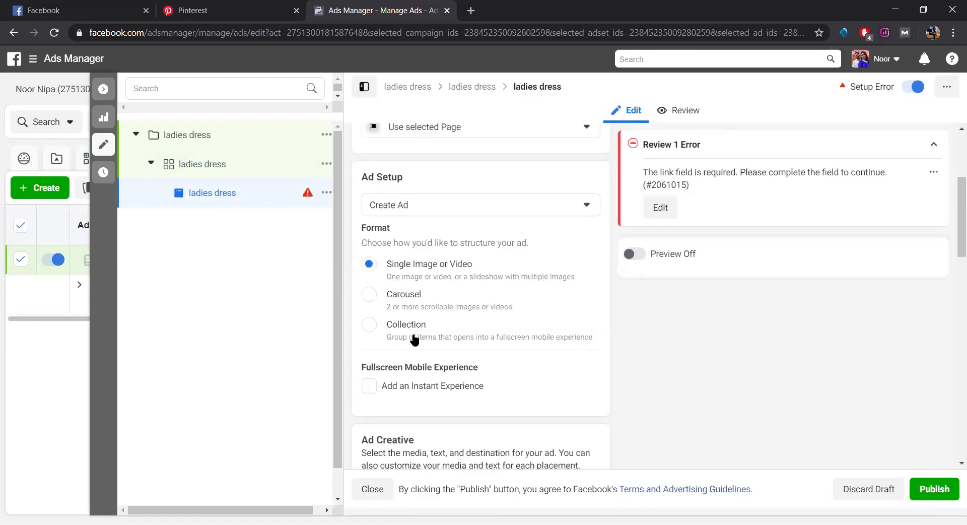
scroll(411, 332, "down", 1)
scroll(423, 282, "up", 3)
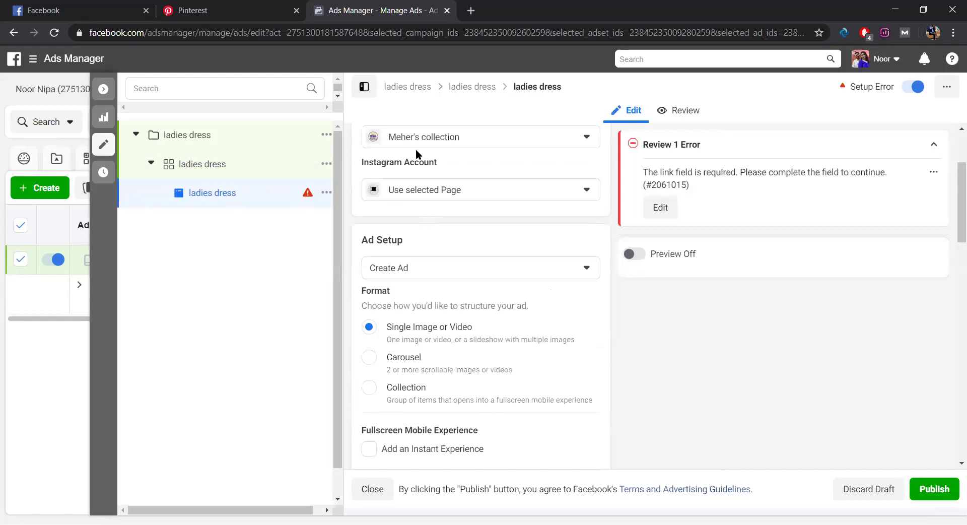
Check the Facebook Page choices for the ladies dress ad and set its format to Carousel
left_click(428, 135)
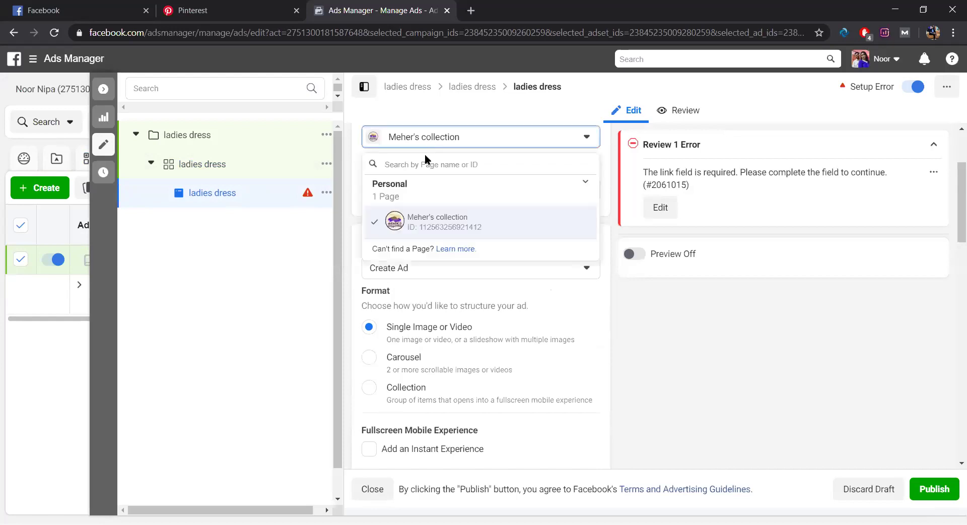
left_click(519, 135)
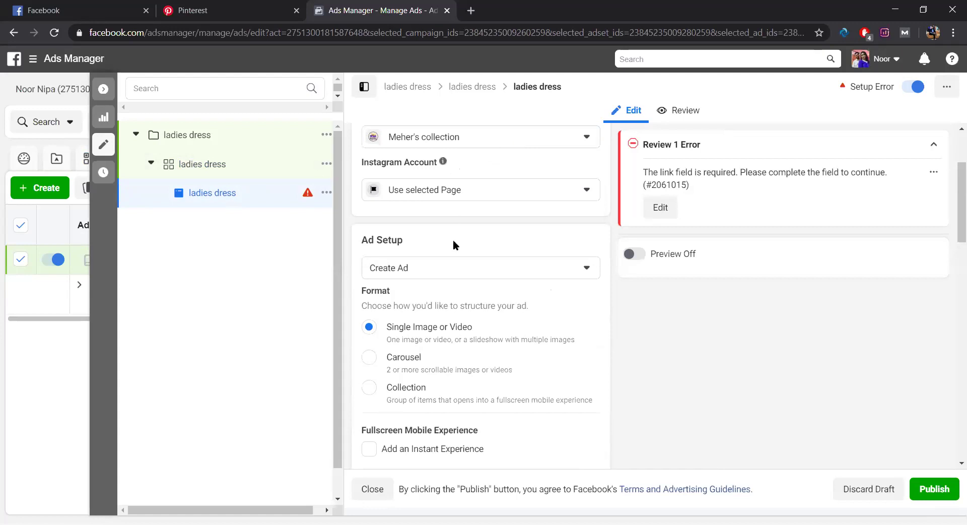
scroll(407, 342, "down", 2)
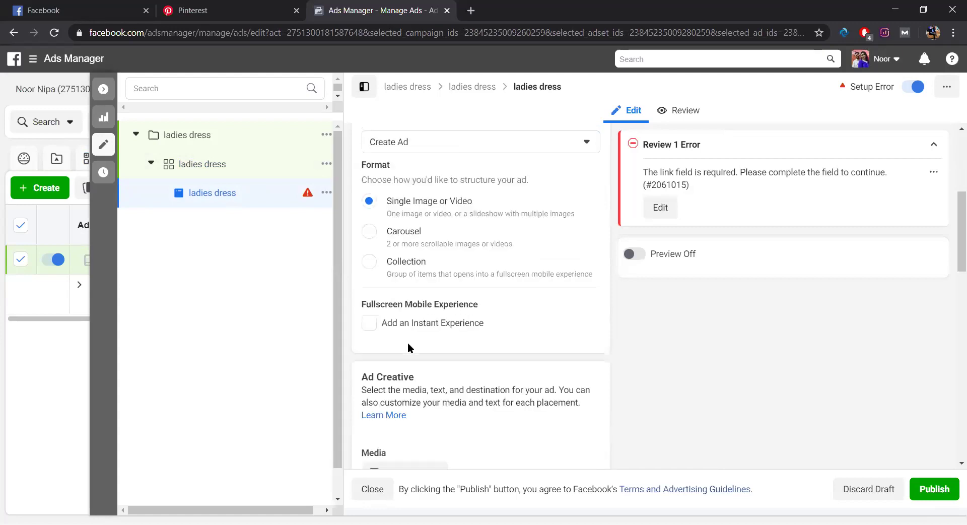
left_click(370, 231)
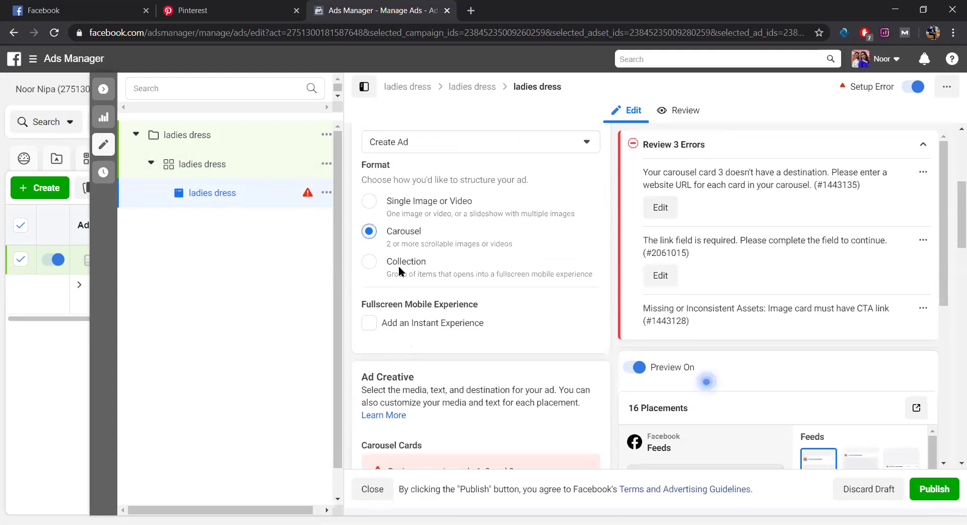
scroll(398, 265, "down", 5)
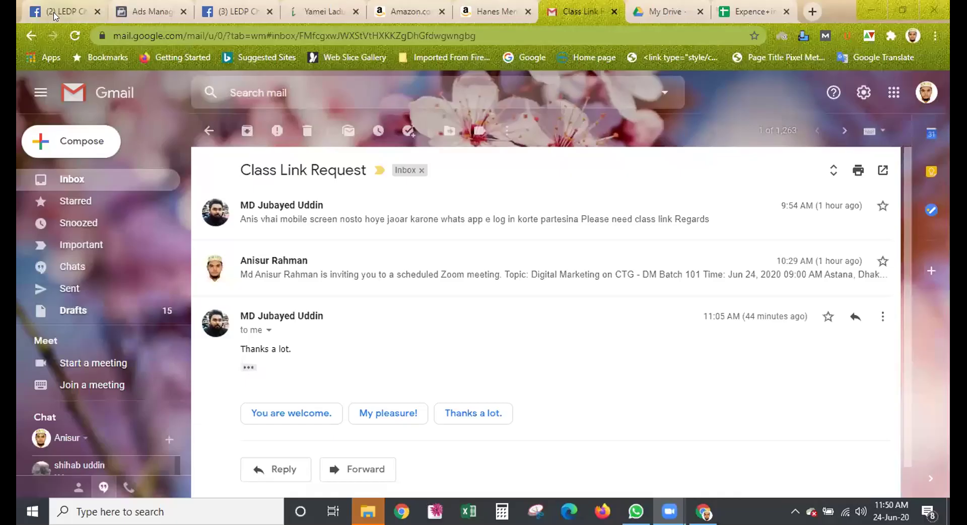
Switch to the Facebook home feed and find Newchic's sponsored carousel post for men's vacation shirts
left_click(55, 17)
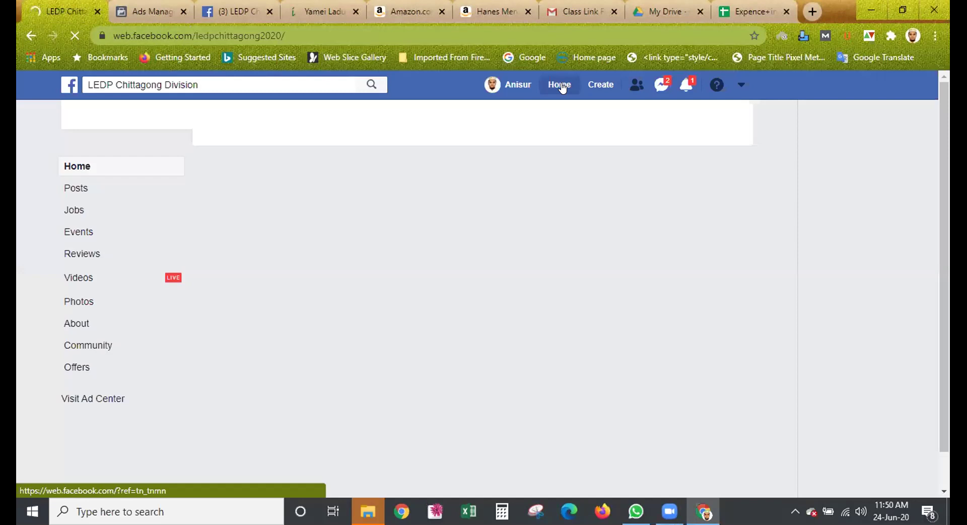
left_click(368, 511)
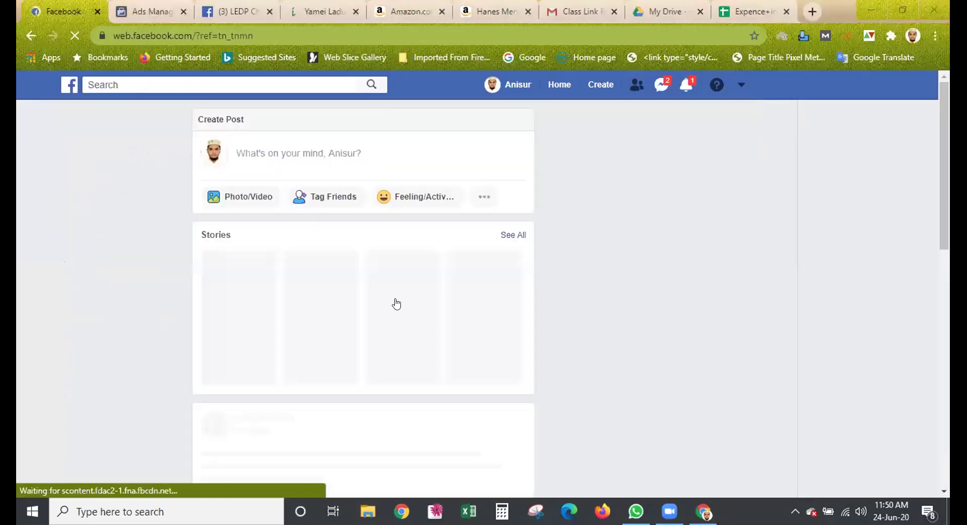
key("alt+Tab")
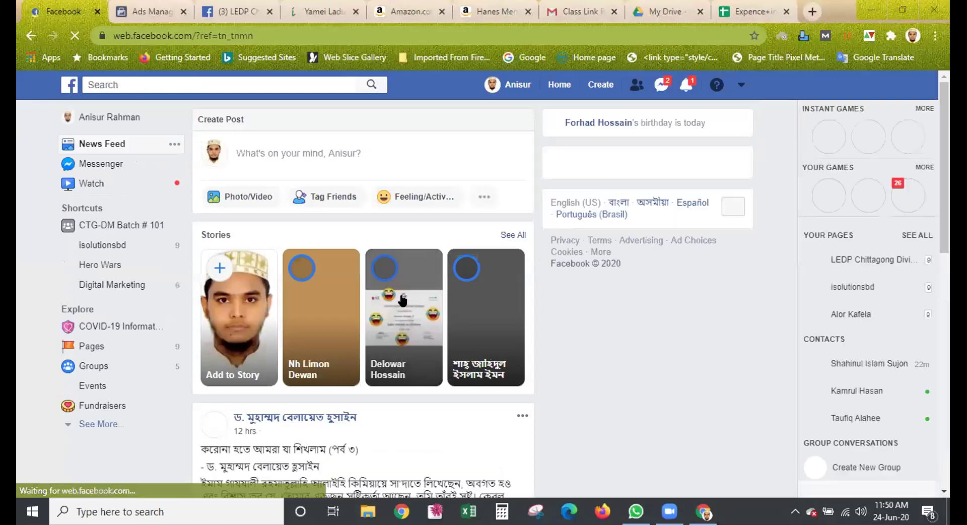
scroll(402, 301, "down", 2)
scroll(402, 301, "down", 10)
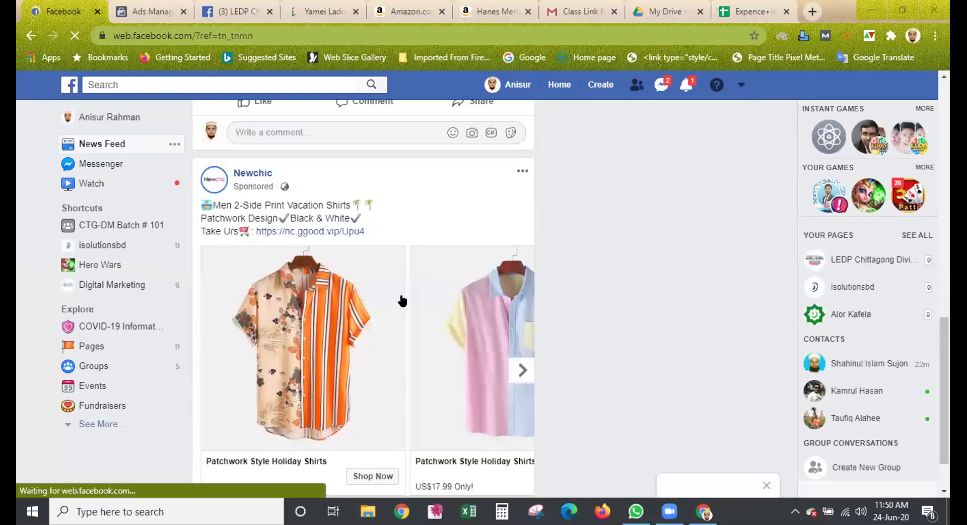
scroll(278, 237, "down", 1)
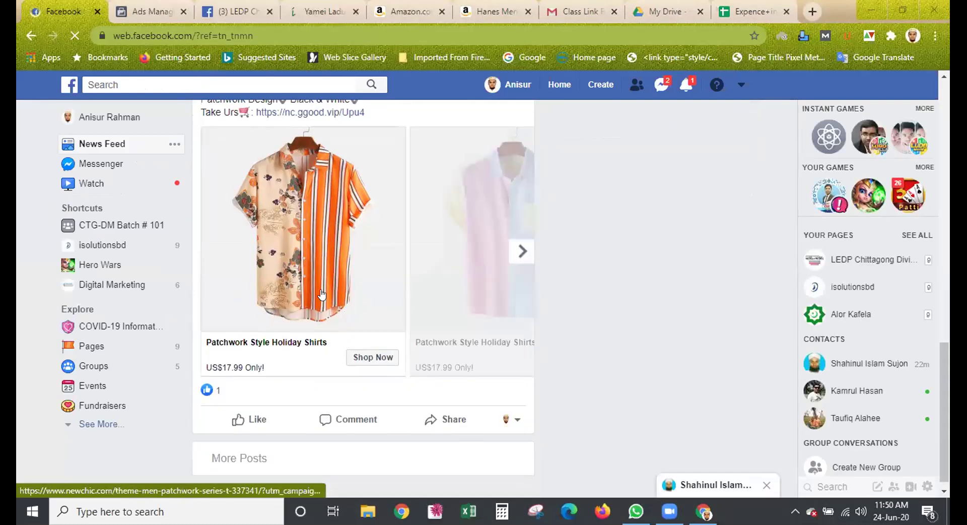
scroll(313, 282, "up", 2)
scroll(322, 291, "down", 1)
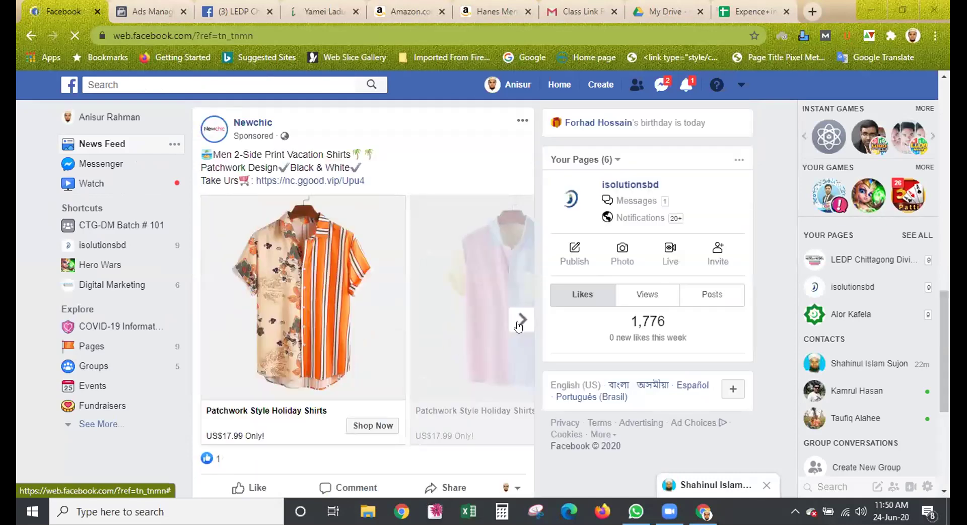
Browse the Newchic carousel back and forth, ending on its closing profile card
left_click(520, 320)
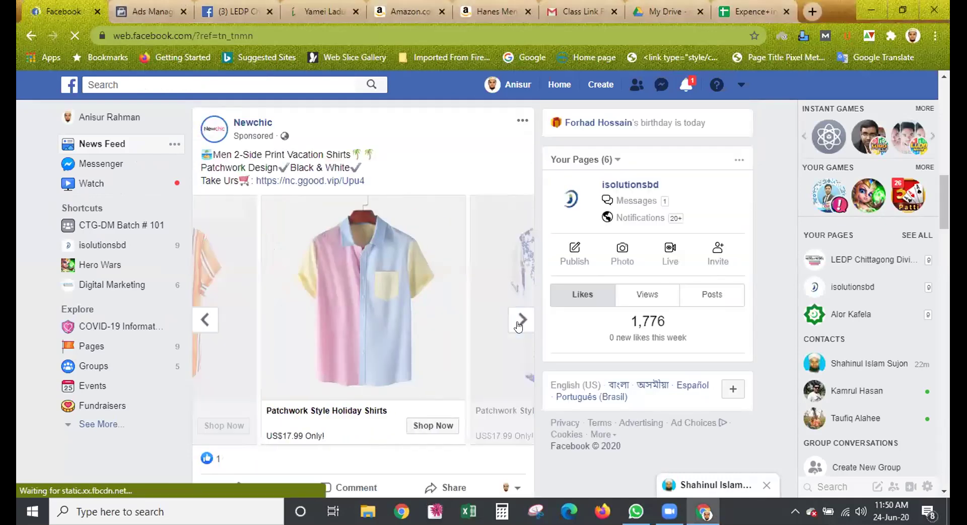
left_click(520, 323)
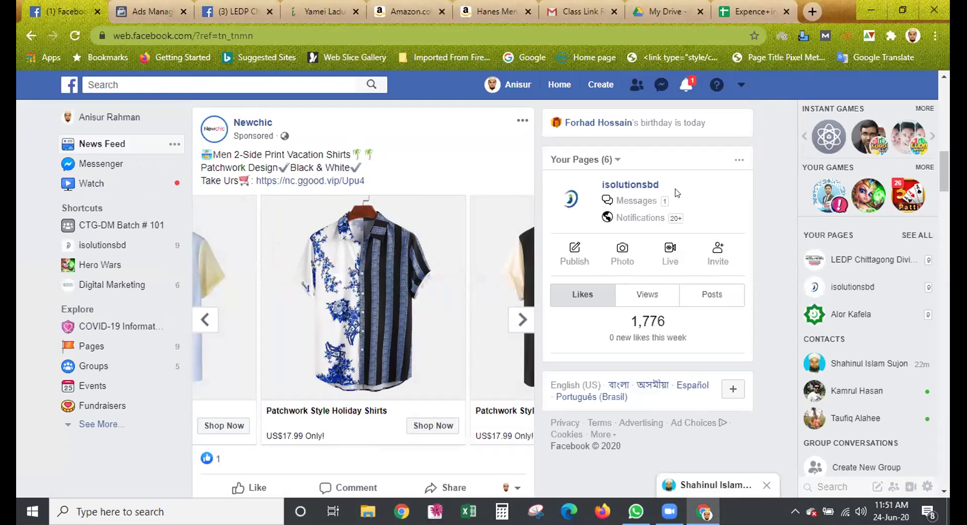
left_click(203, 320)
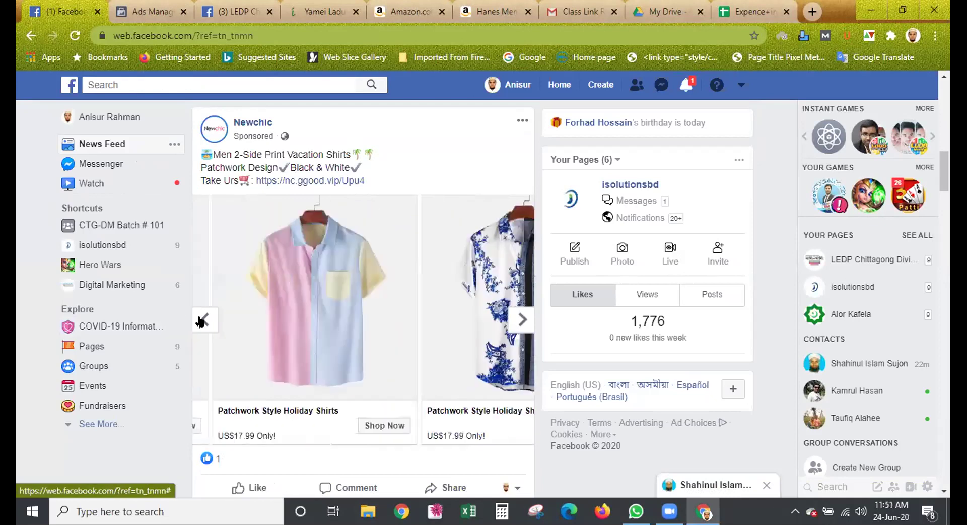
left_click(201, 321)
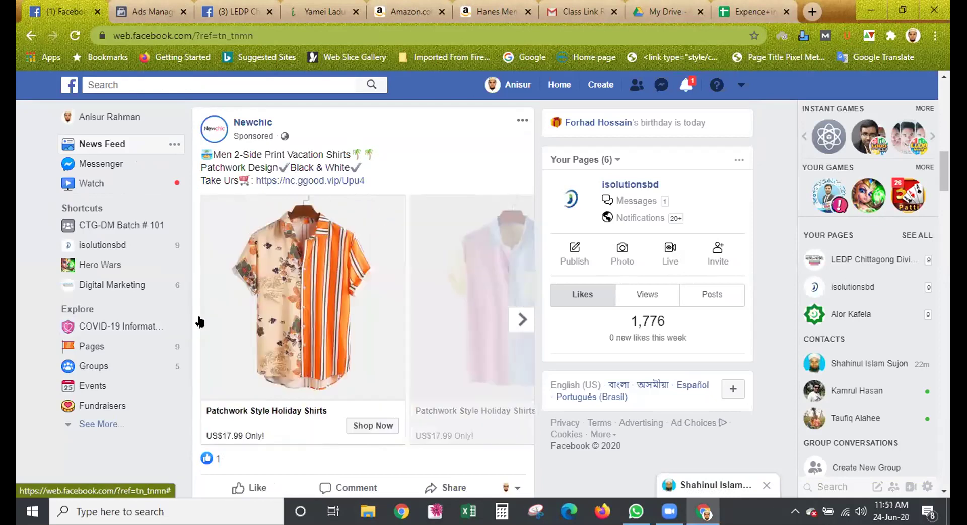
left_click(513, 321)
left_click(513, 321)
left_click(514, 321)
left_click(513, 321)
left_click(513, 322)
left_click(513, 321)
left_click(513, 322)
left_click(513, 321)
left_click(513, 322)
left_click(514, 321)
left_click(517, 319)
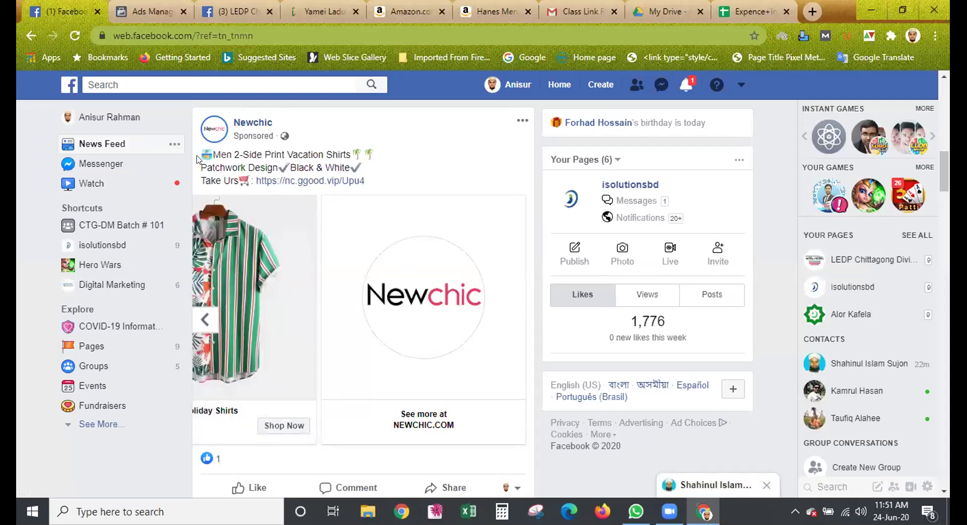
Highlight the Newchic ad's primary text for review, then go back to the yellow patchwork shirt card
left_click_drag(200, 153, 372, 183)
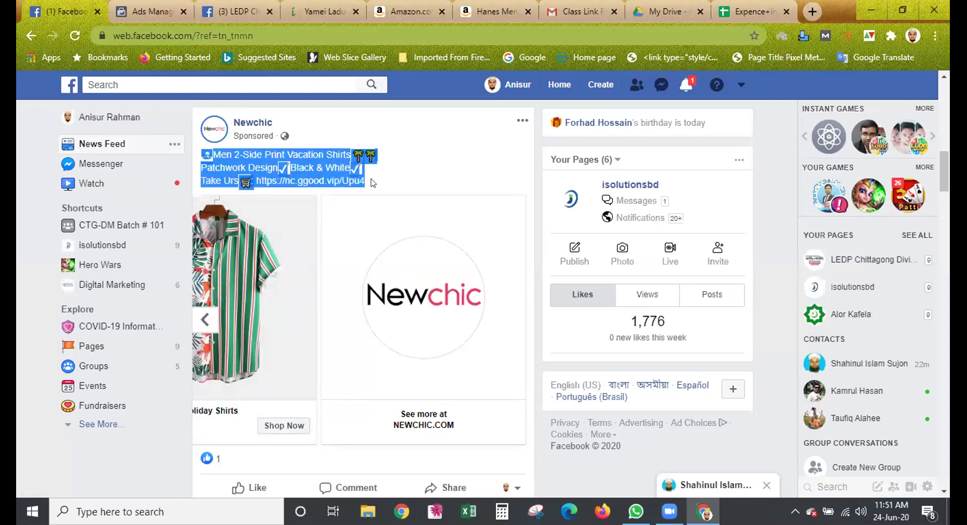
left_click(224, 155)
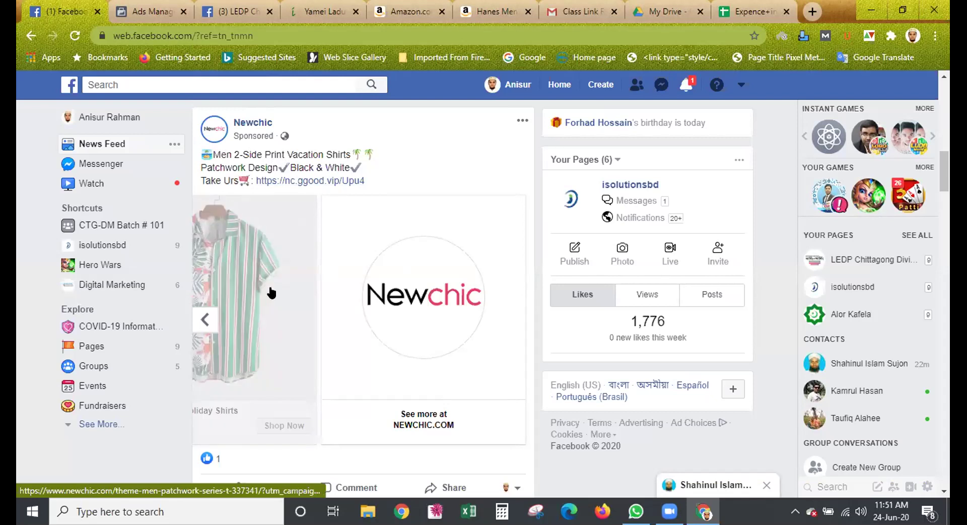
left_click(205, 319)
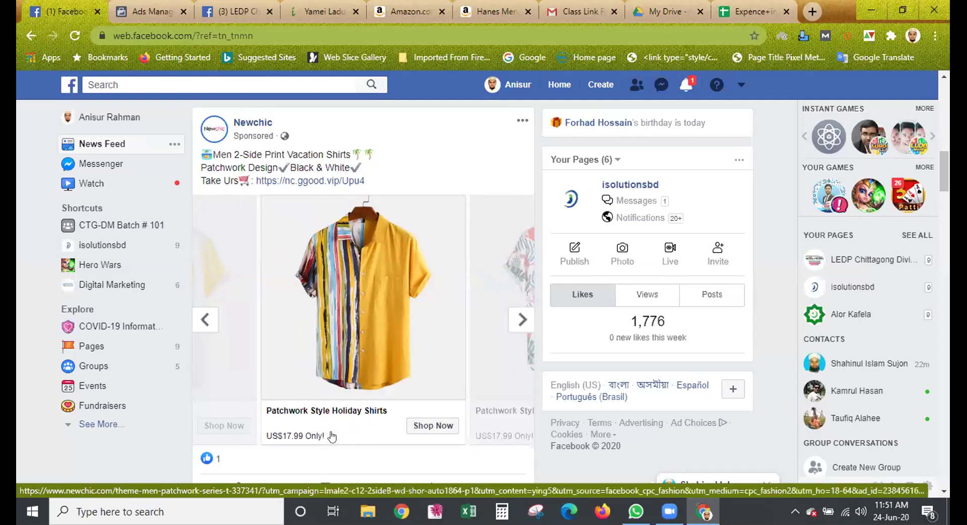
Open the yellow shirt card's Shop Now destination, decline the site notifications and examine the page address with its campaign tracking parameters
left_click(434, 428)
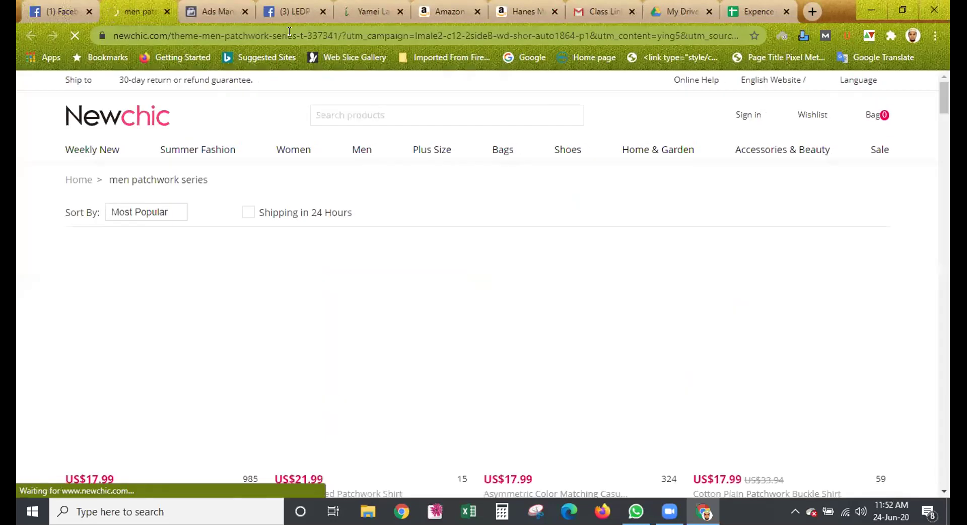
left_click_drag(342, 35, 108, 20)
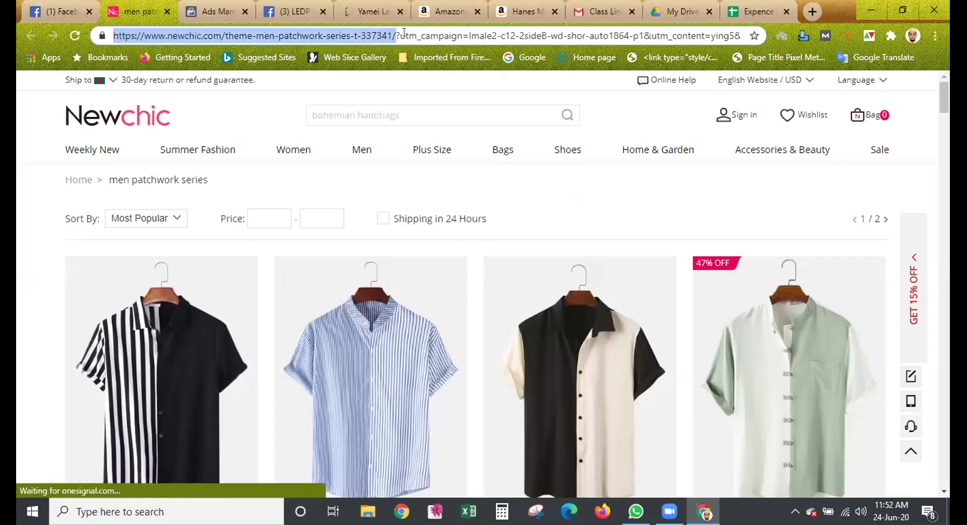
left_click_drag(394, 33, 935, 30)
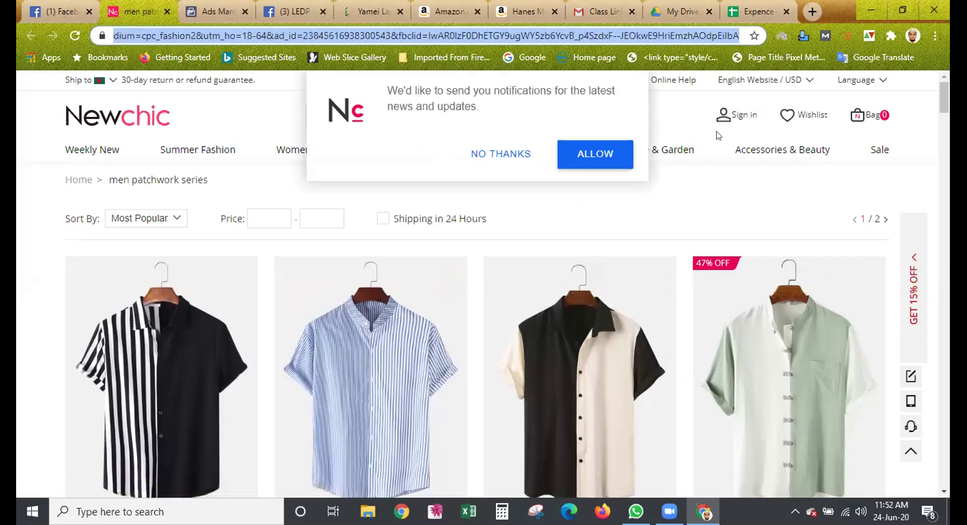
left_click(528, 155)
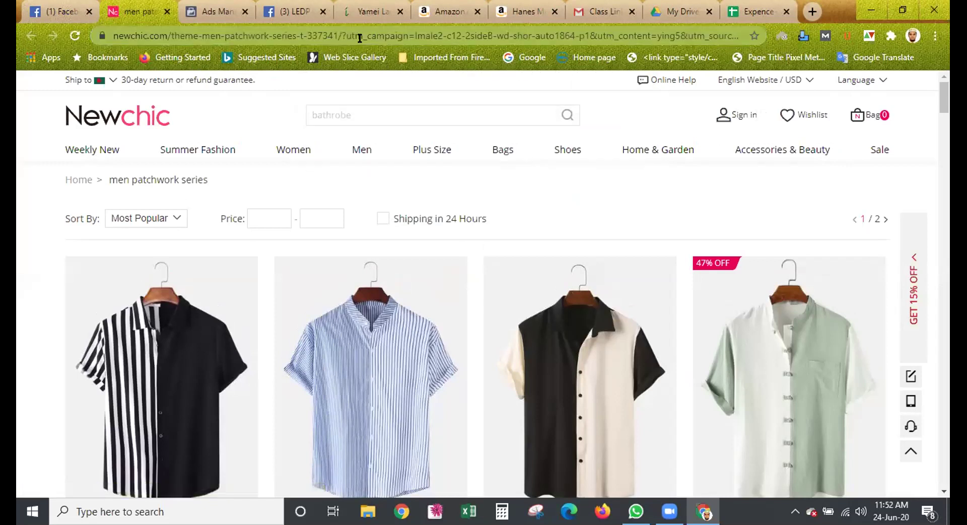
left_click_drag(432, 36, 765, 39)
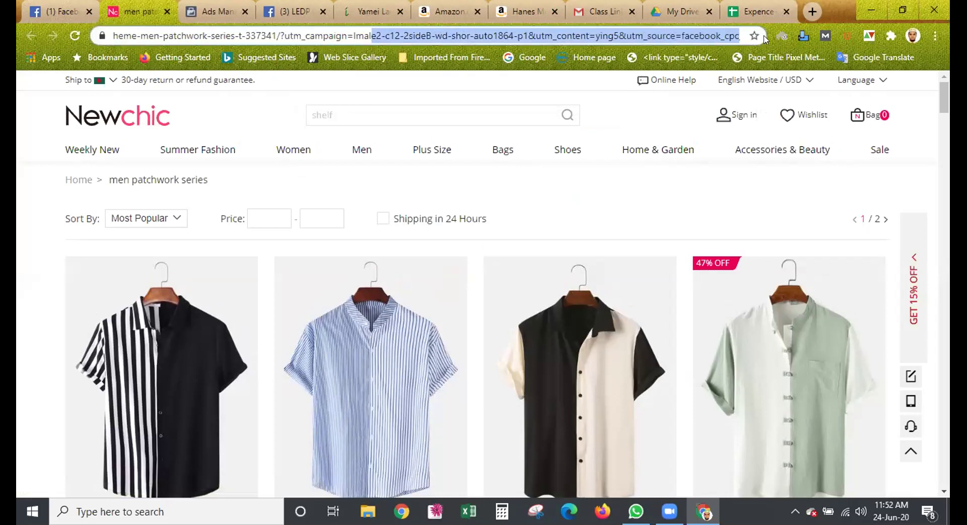
Look through the men patchwork series products on the Newchic landing page
scroll(222, 287, "down", 10)
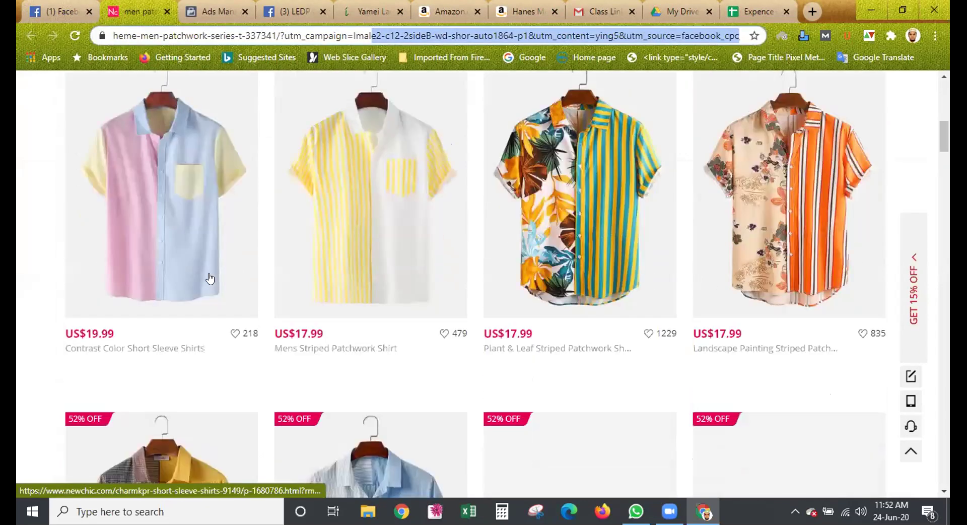
scroll(210, 279, "down", 8)
scroll(210, 272, "up", 3)
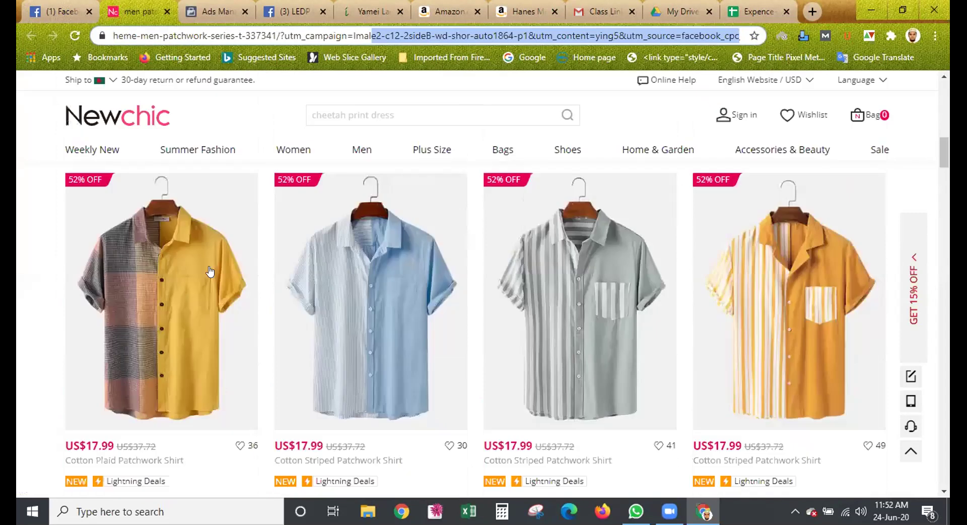
scroll(210, 272, "up", 5)
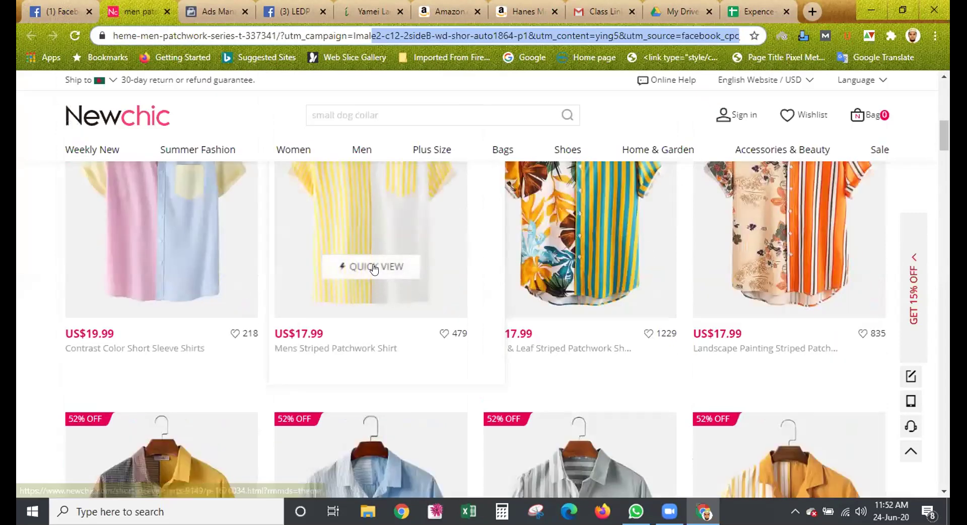
scroll(375, 269, "up", 3)
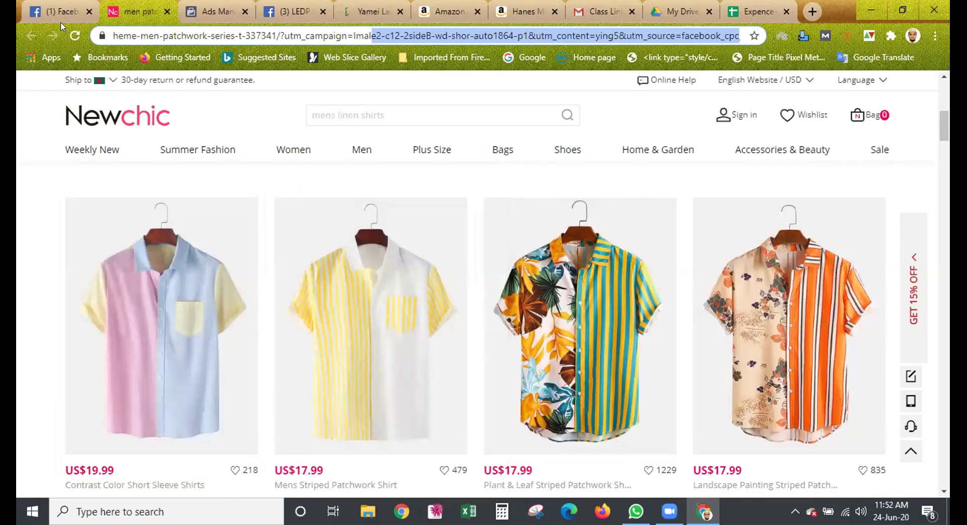
Glance at the test sale ad's carousel format in Ads Manager, then highlight the Newchic post's primary text on Facebook
left_click(185, 19)
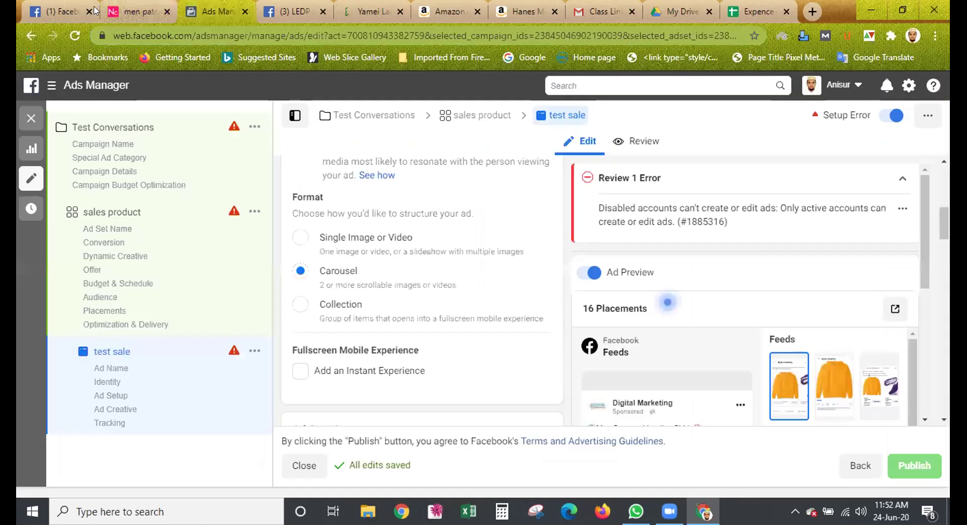
left_click(72, 15)
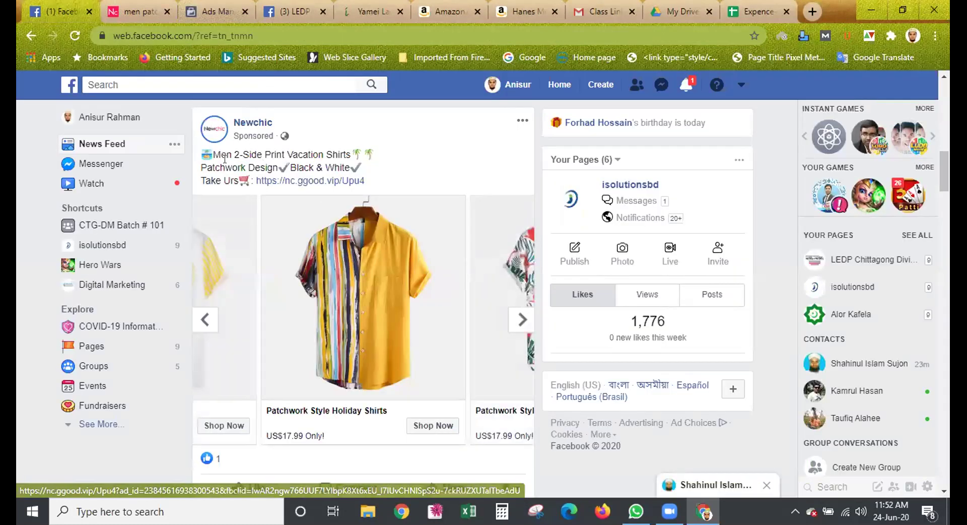
left_click_drag(201, 154, 381, 180)
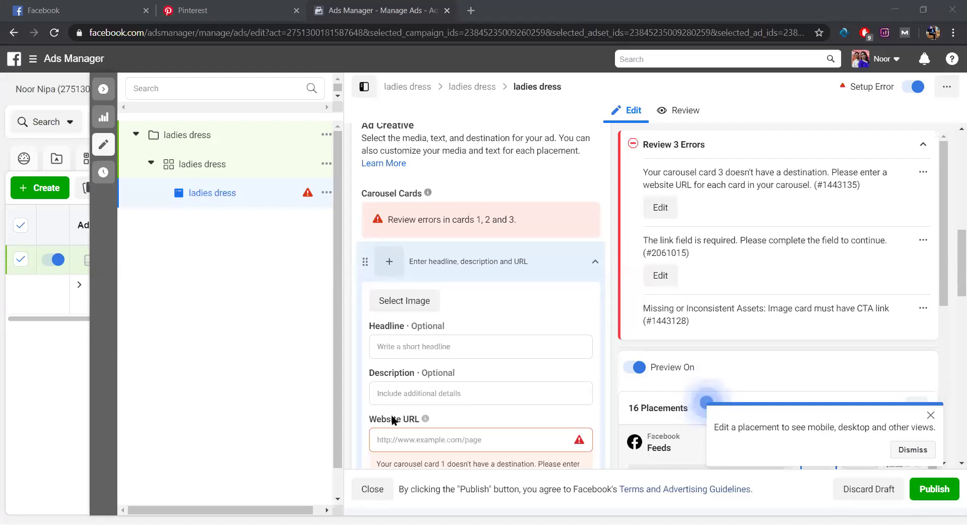
Examine the ladies dress ad's carousel card fields, primary text, See More URL and call-to-action settings
scroll(393, 420, "down", 3)
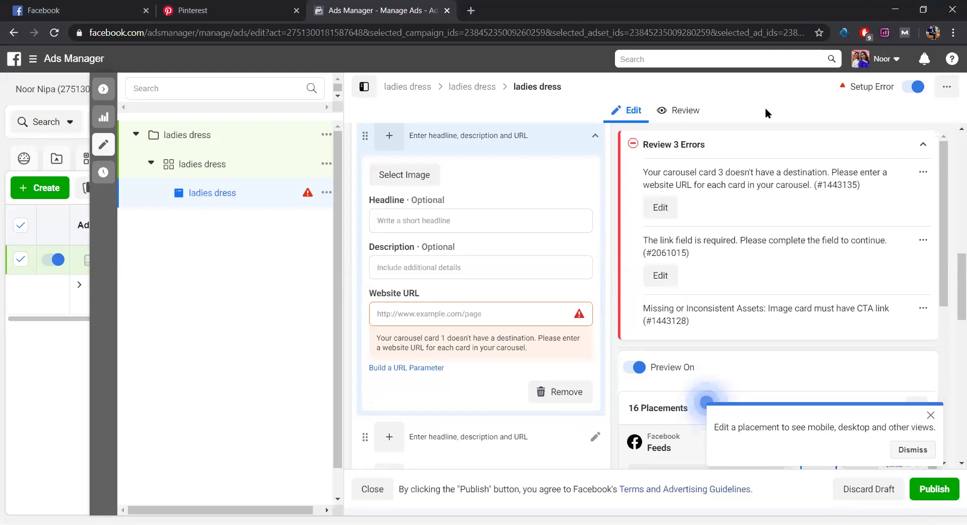
scroll(475, 264, "down", 4)
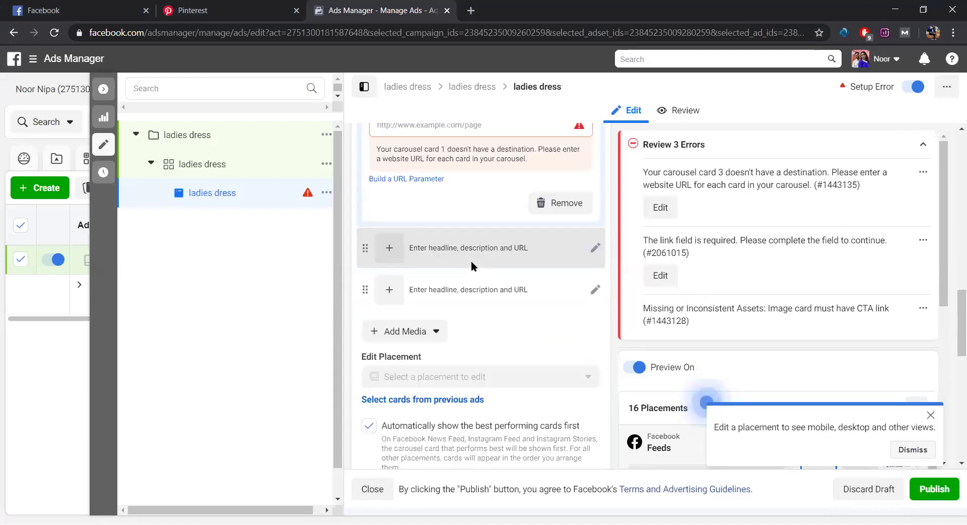
scroll(470, 261, "down", 6)
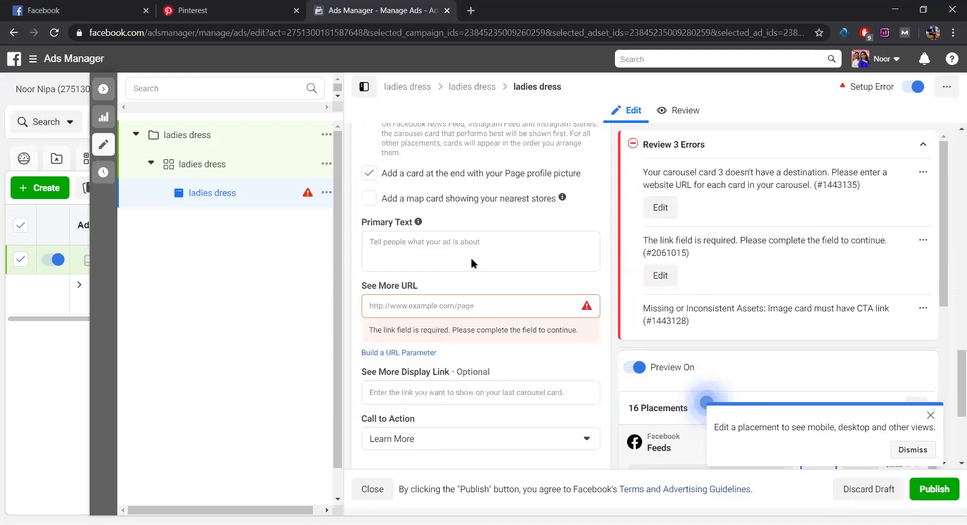
scroll(471, 258, "down", 1)
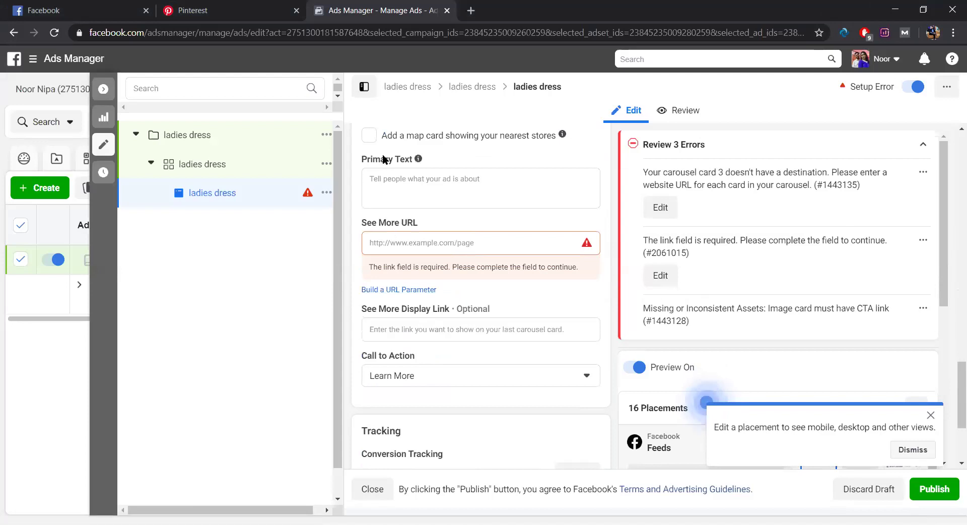
Examine the ladies dress ad's empty Primary Text field, and dismiss the prompt about publishing draft items without publishing
left_click(401, 177)
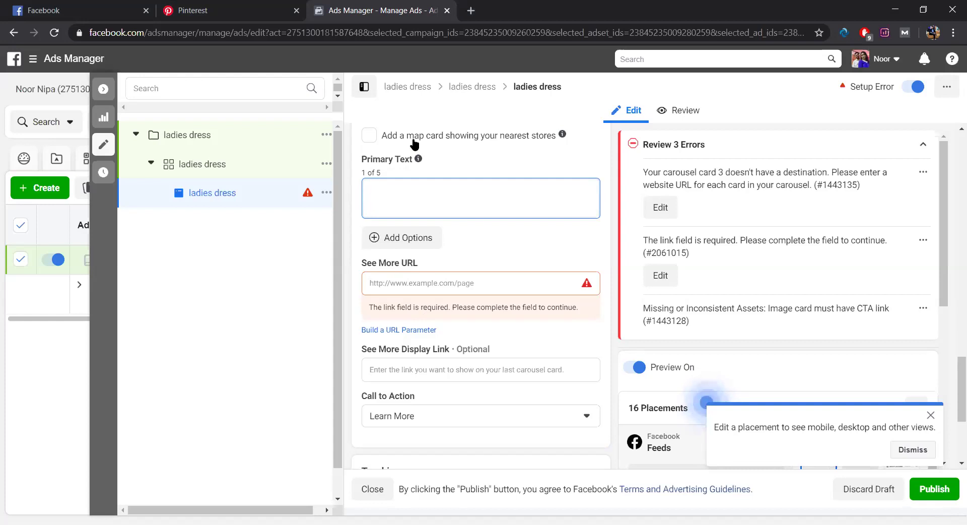
mouse_move(782, 4)
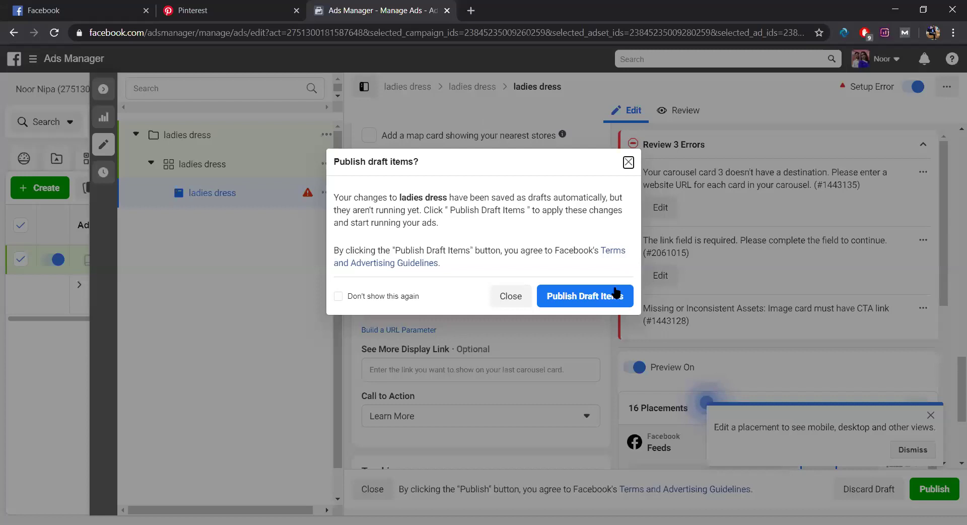
left_click(628, 162)
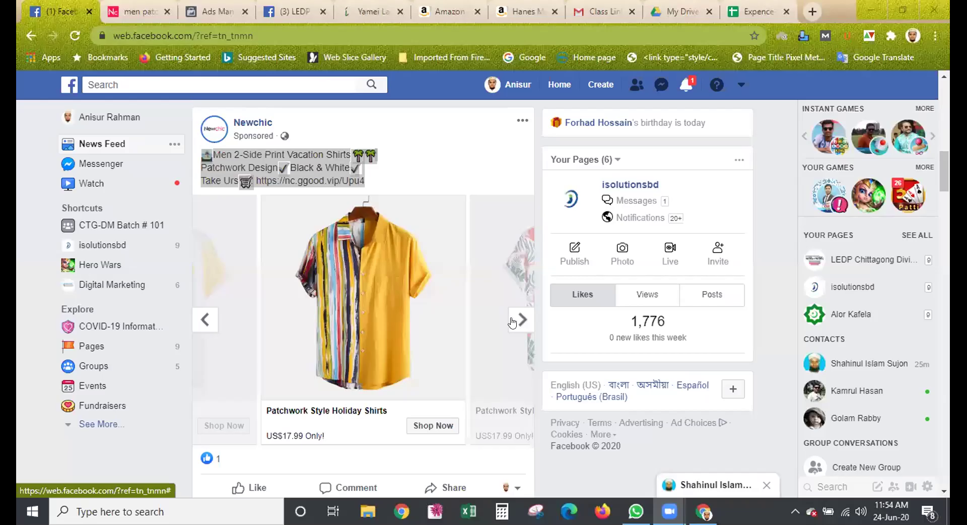
Advance the Newchic post's carousel to its end card, open the card's destination and highlight the page address up to the tracking parameters
left_click(518, 319)
left_click(518, 318)
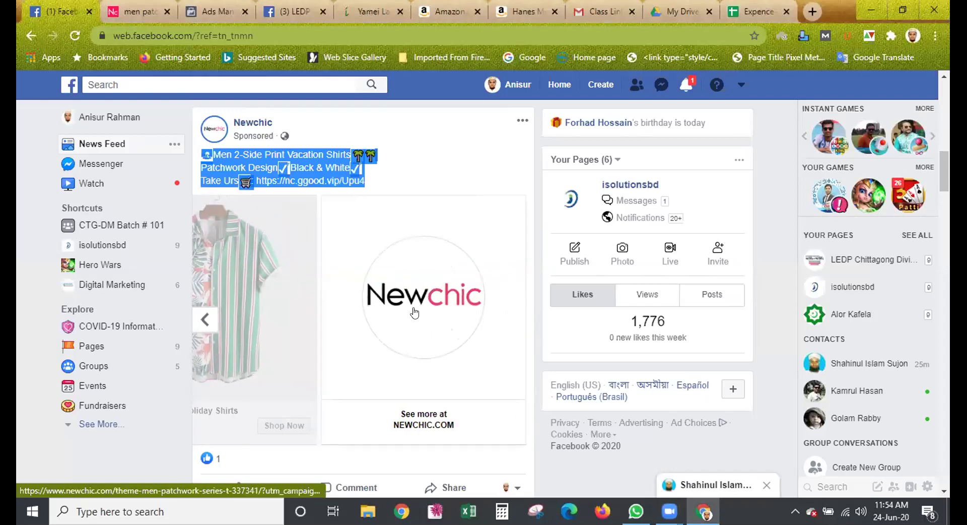
left_click(413, 311)
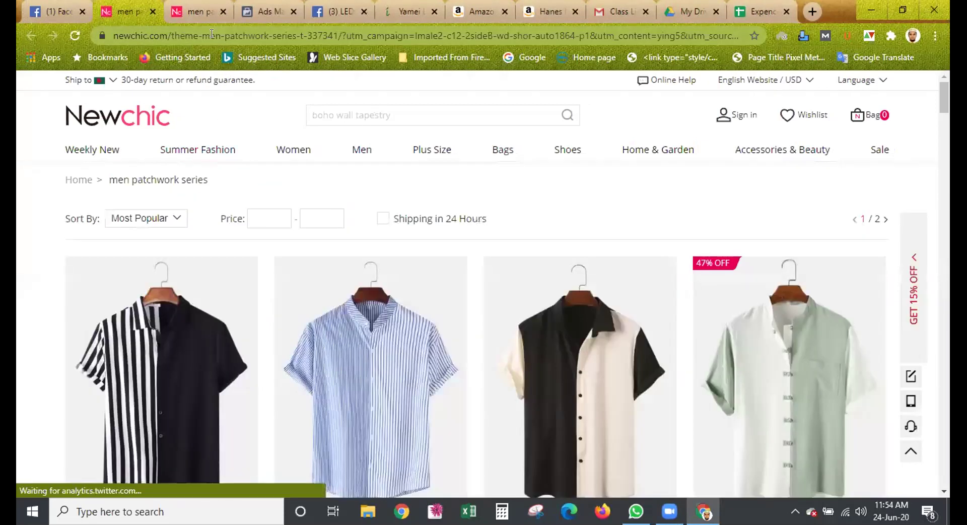
left_click(338, 36)
key("shift+Home")
Look through the men patchwork series products on the landing page, and open the Newchic home page
scroll(516, 315, "down", 10)
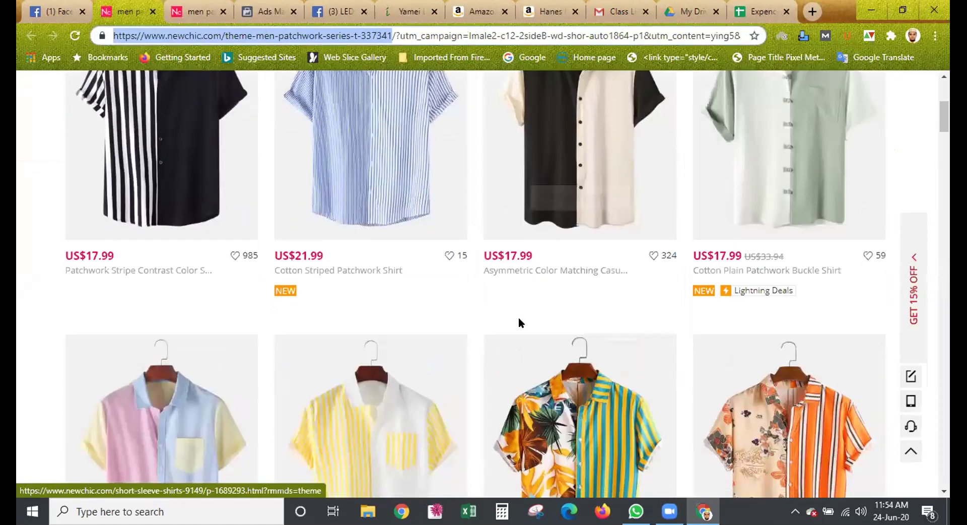
scroll(513, 311, "down", 20)
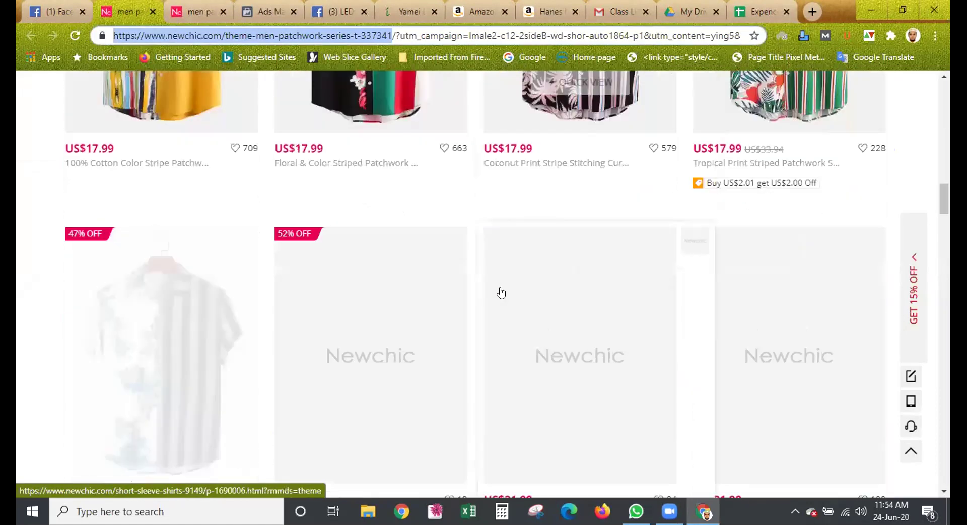
scroll(500, 292, "down", 17)
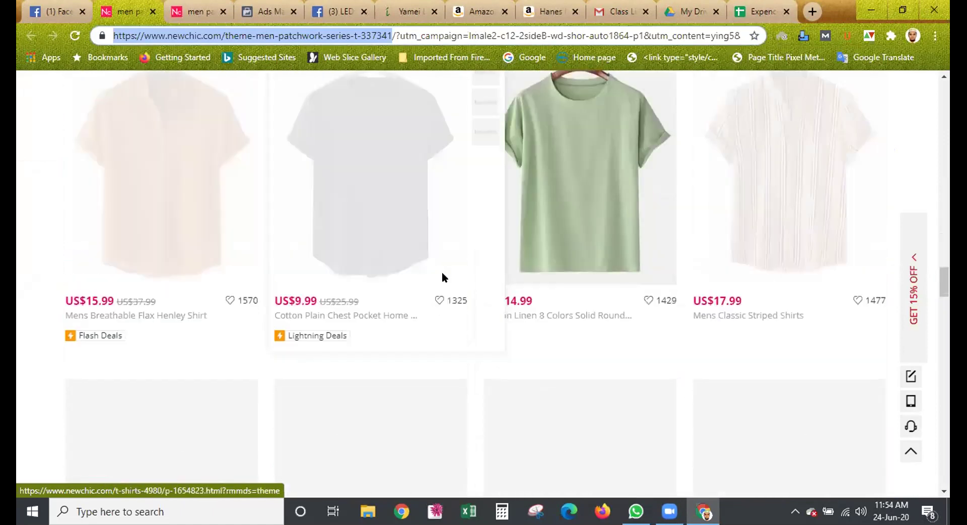
scroll(442, 271, "up", 11)
scroll(352, 191, "up", 5)
left_click(152, 130)
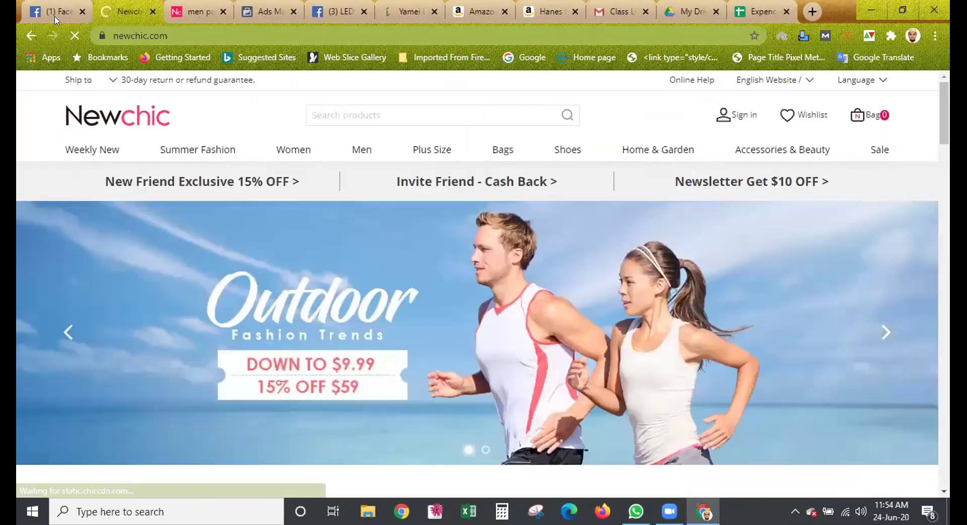
Open Newchic's Facebook page from the sponsored post's page name, and return to the post
left_click(55, 11)
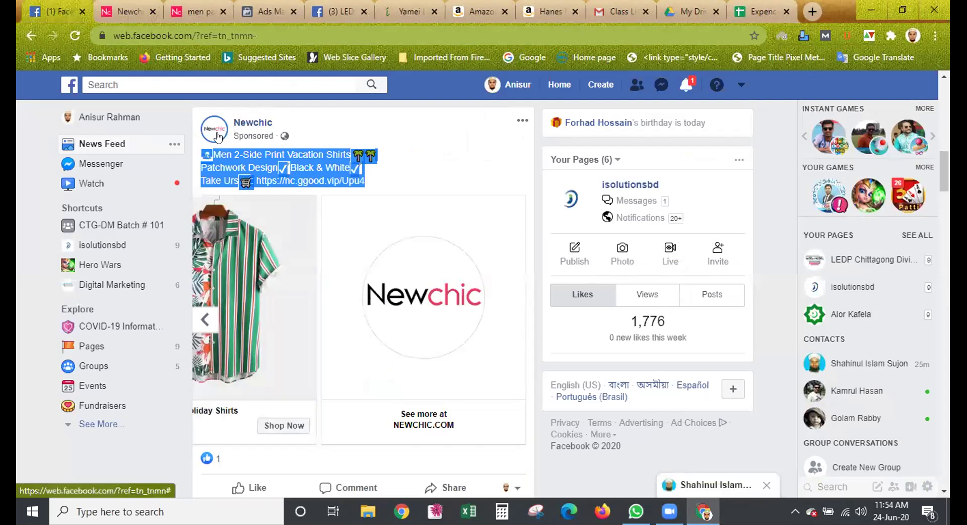
left_click(272, 127)
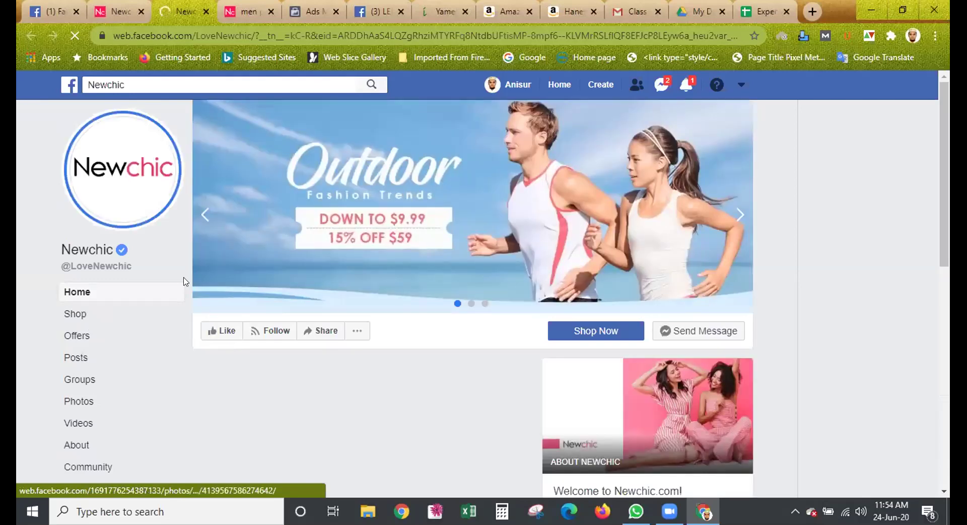
left_click(53, 11)
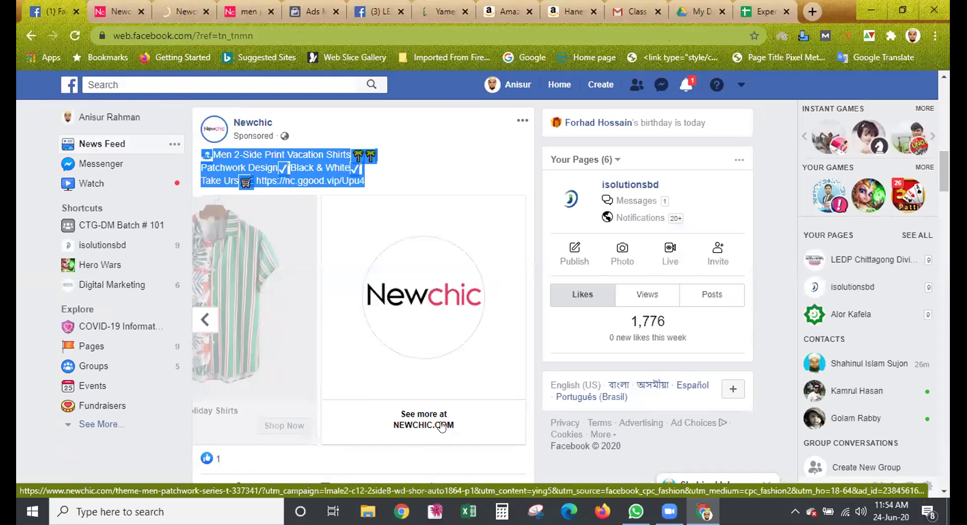
Dismiss the 15% off sign-up offer on the Newchic home page and look through its categories, featured brands and Flash Deals
left_click(117, 11)
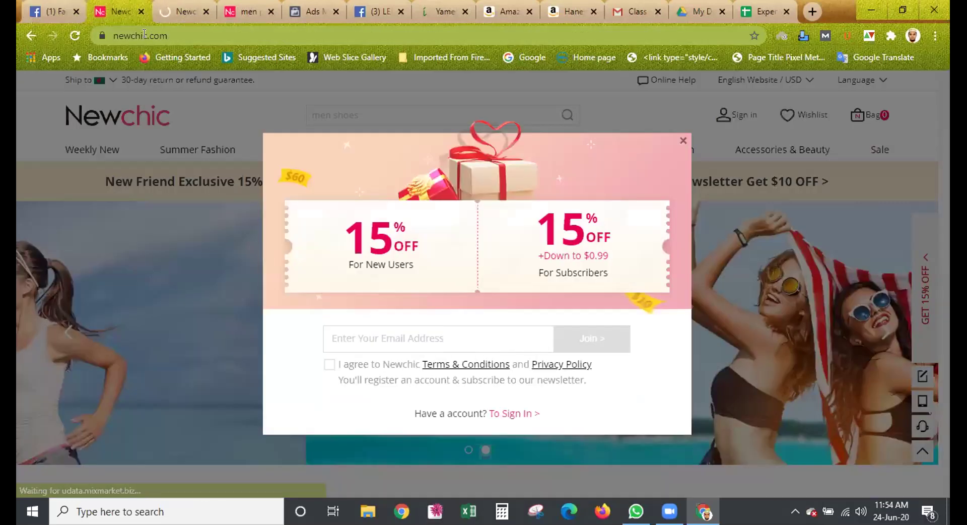
left_click(683, 142)
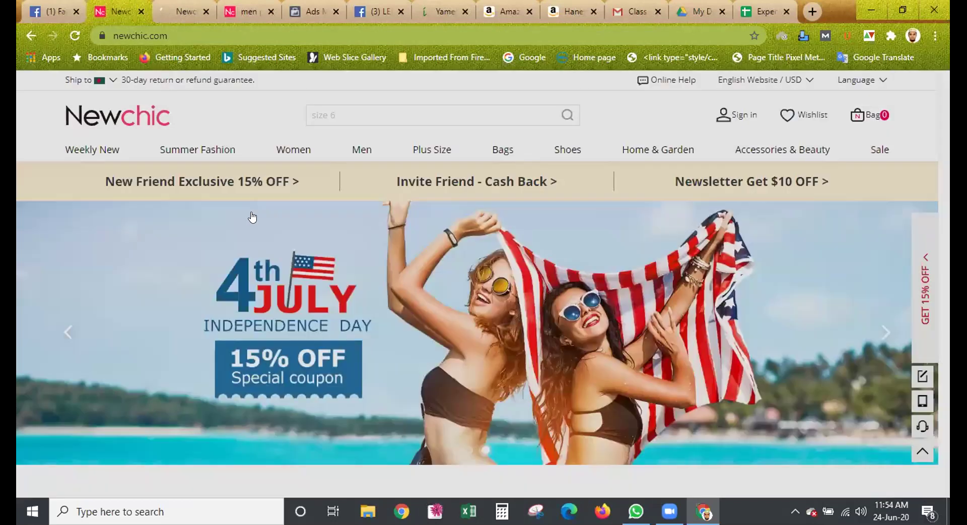
scroll(397, 228, "down", 5)
scroll(398, 225, "down", 10)
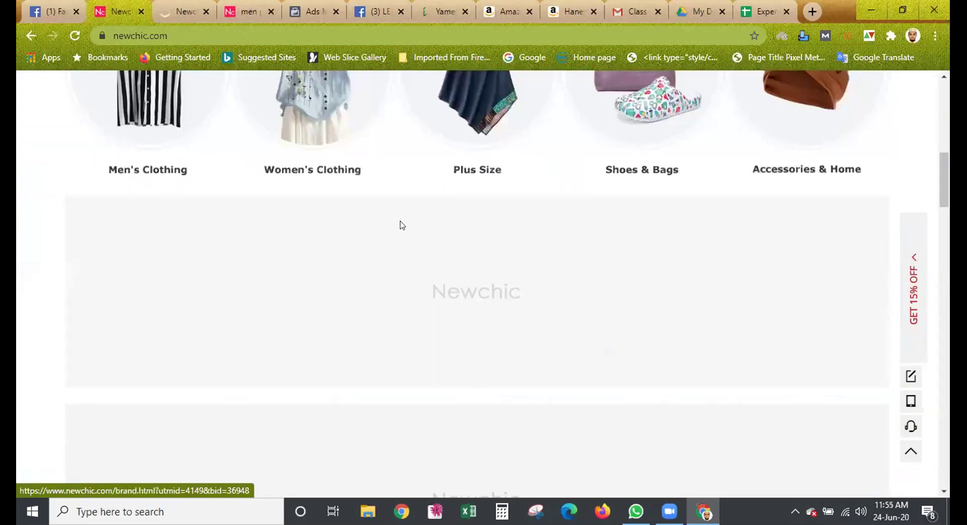
scroll(398, 222, "up", 2)
scroll(399, 218, "down", 10)
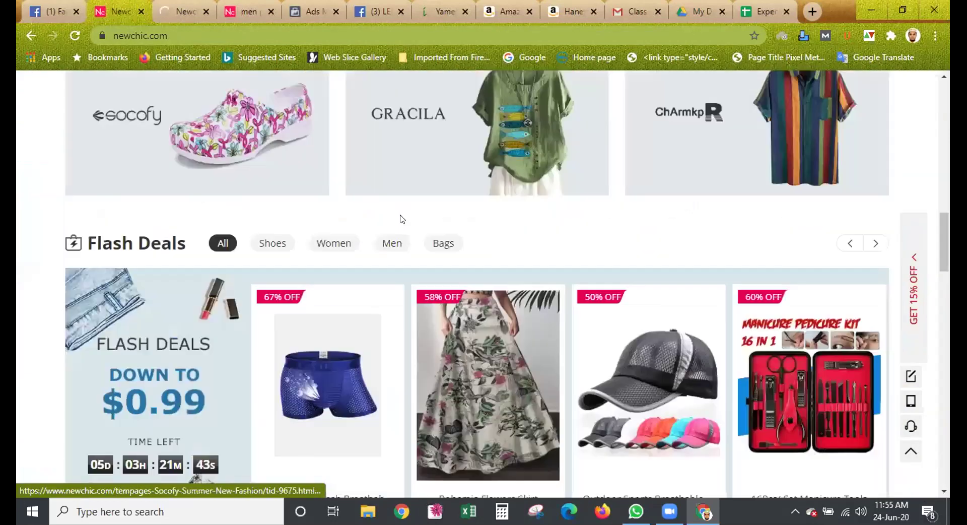
scroll(403, 217, "up", 5)
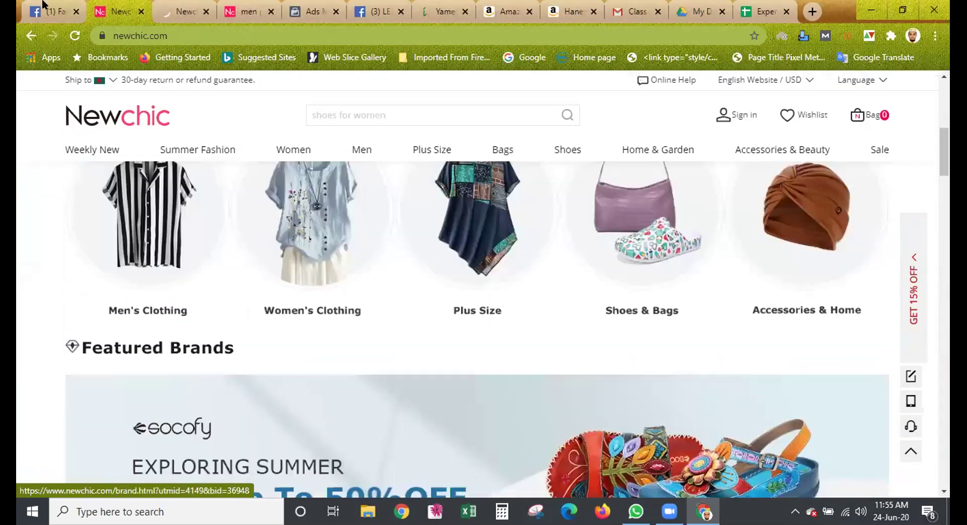
Go back through the Newchic post's carousel on Facebook to its first card, the orange patchwork shirt
key("ctrl+1")
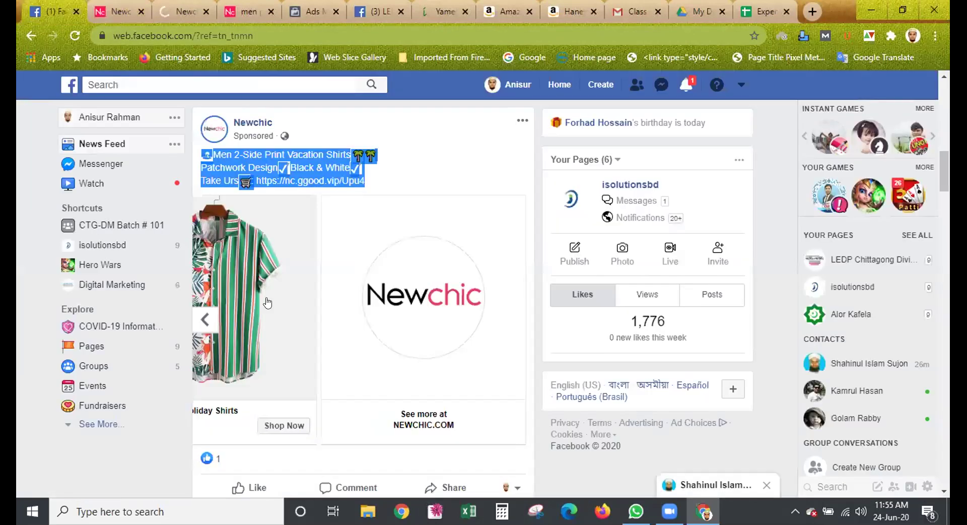
left_click(209, 324)
left_click(210, 323)
left_click(210, 324)
left_click(210, 323)
left_click(210, 323)
left_click(210, 324)
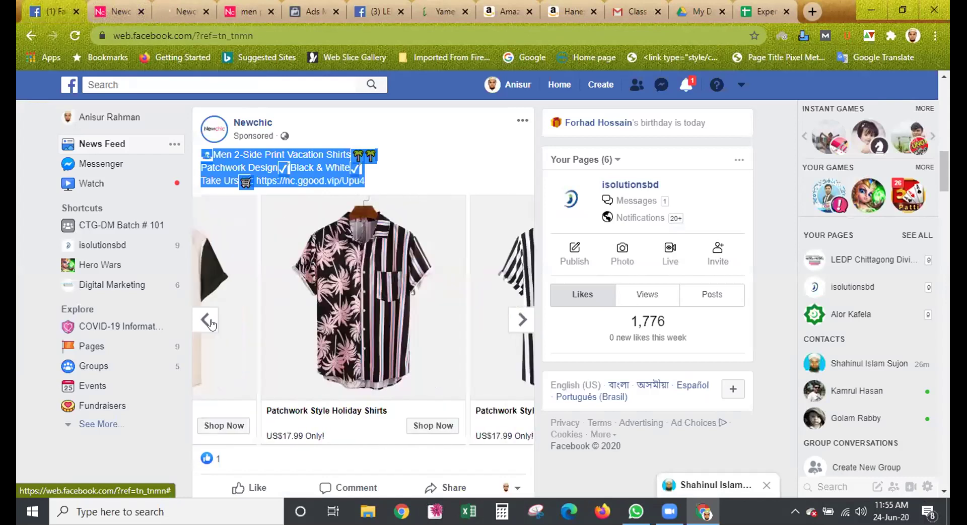
left_click(210, 323)
left_click(210, 323)
left_click(210, 323)
left_click(210, 324)
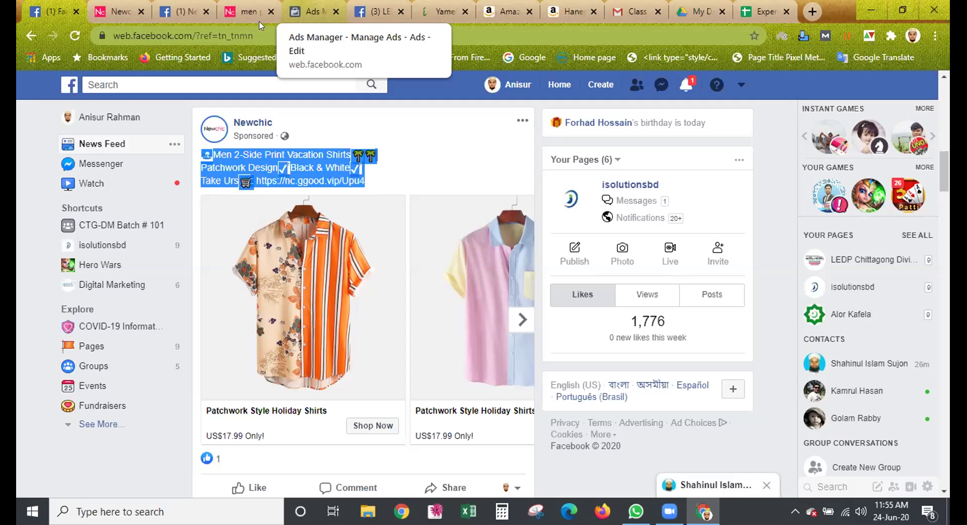
Glance at the test sale ad in Ads Manager, then highlight the first two lines of the Newchic post's primary text in turn
left_click(296, 8)
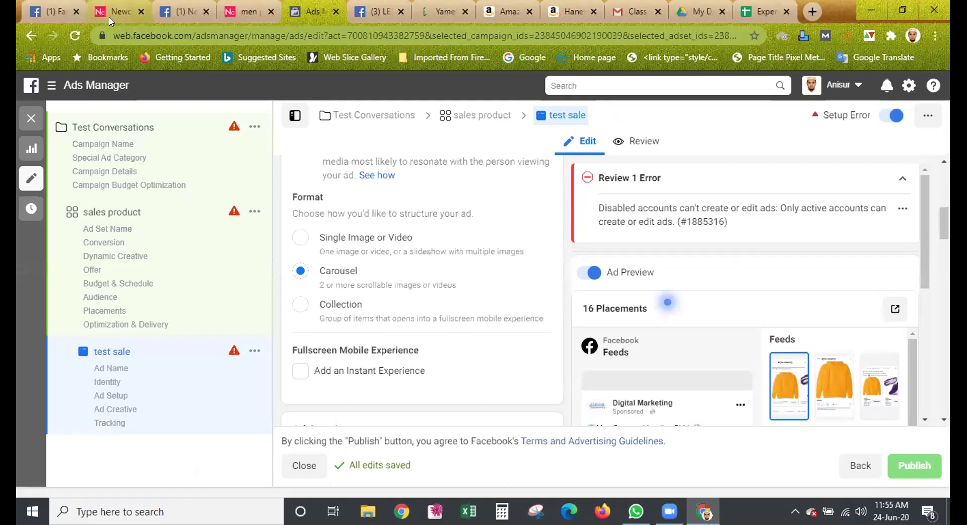
left_click(49, 17)
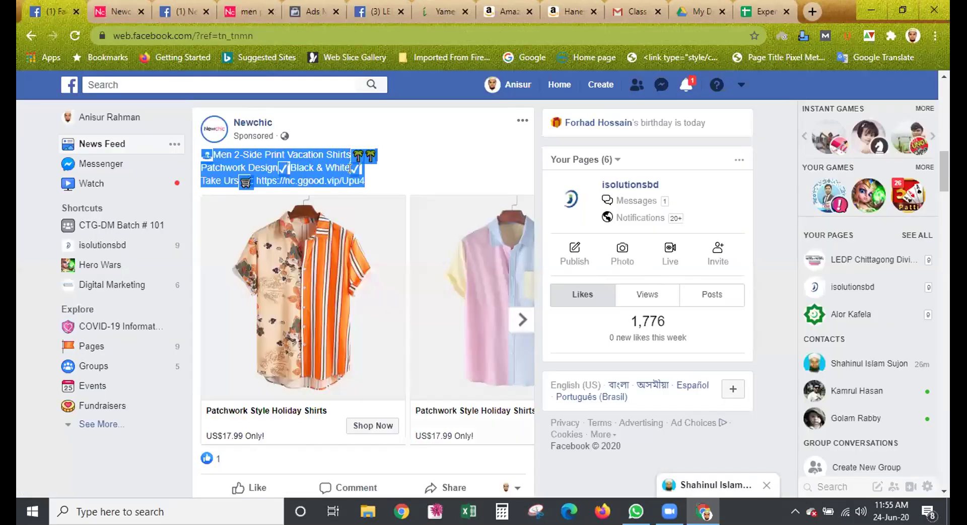
left_click(374, 183)
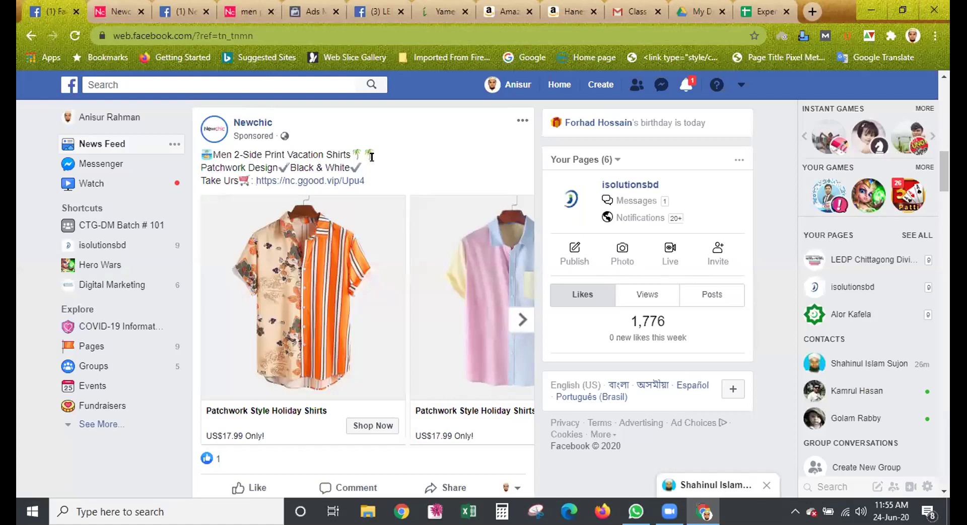
triple_click(207, 150)
left_click_drag(199, 151, 207, 151)
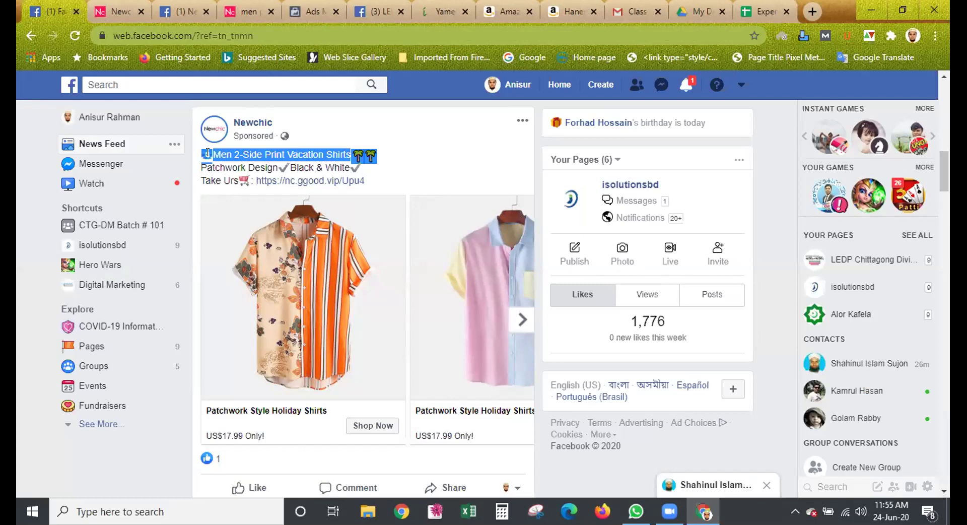
left_click(208, 152)
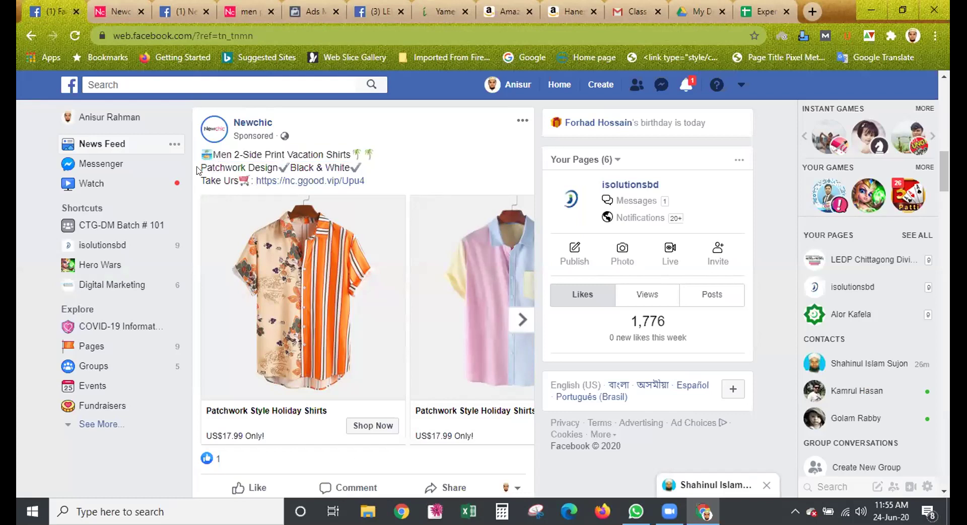
left_click_drag(370, 168, 201, 167)
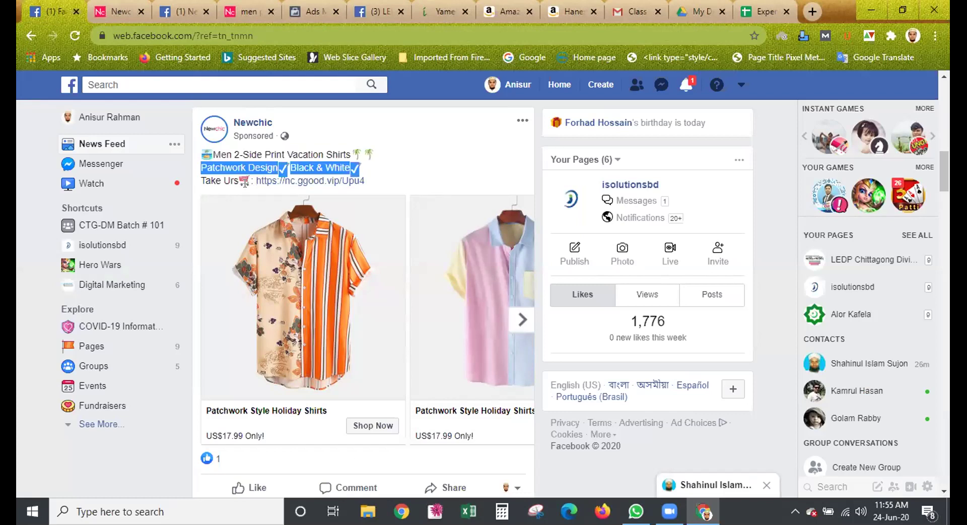
Open the short link in the Newchic post and highlight the domain and the men-patchwork-series part of the resulting address
left_click(289, 179)
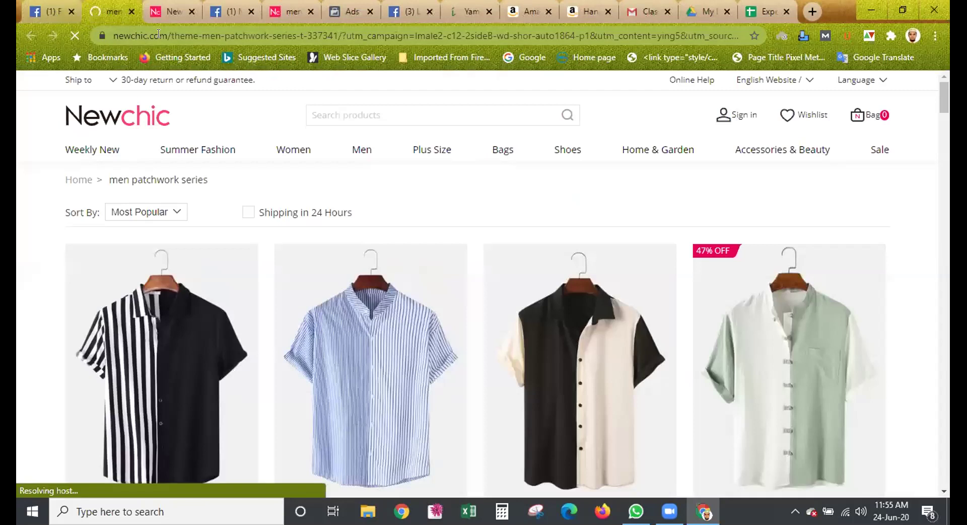
double_click(158, 34)
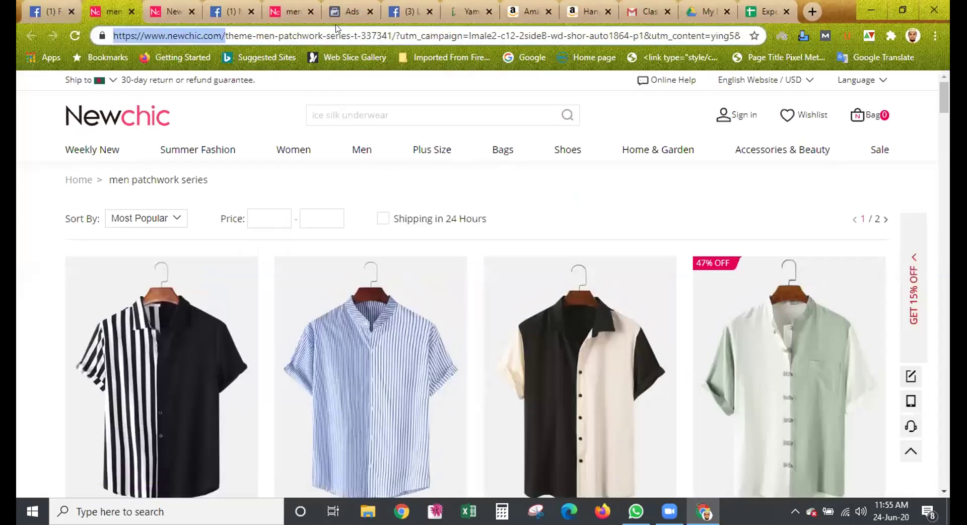
left_click(393, 34)
left_click_drag(400, 35, 256, 37)
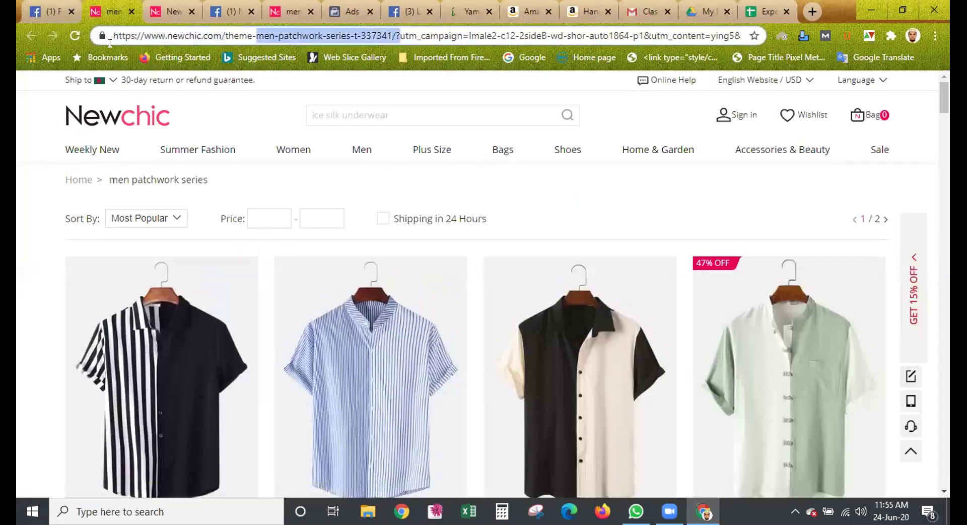
Return to the Newchic post on Facebook and highlight the emojis within its primary text
left_click(51, 11)
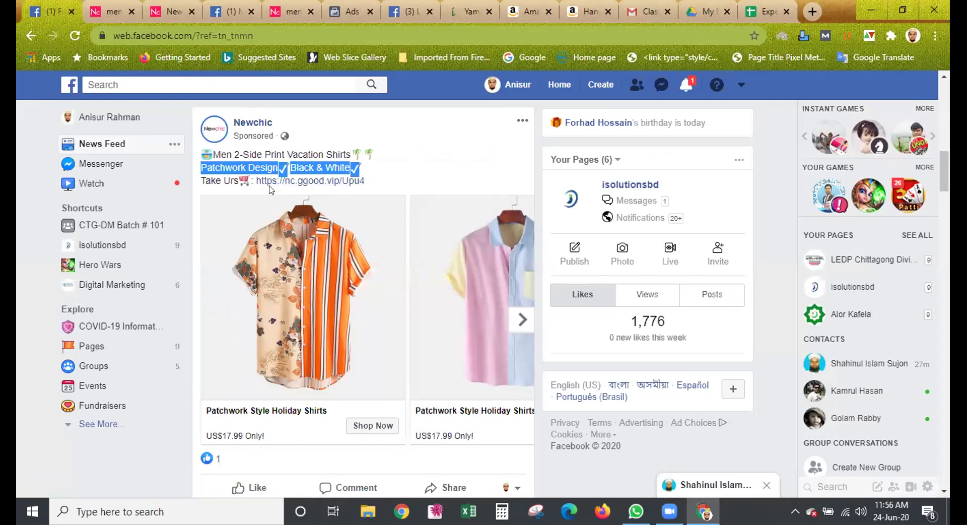
left_click(241, 180)
left_click_drag(245, 175, 251, 175)
left_click(351, 152)
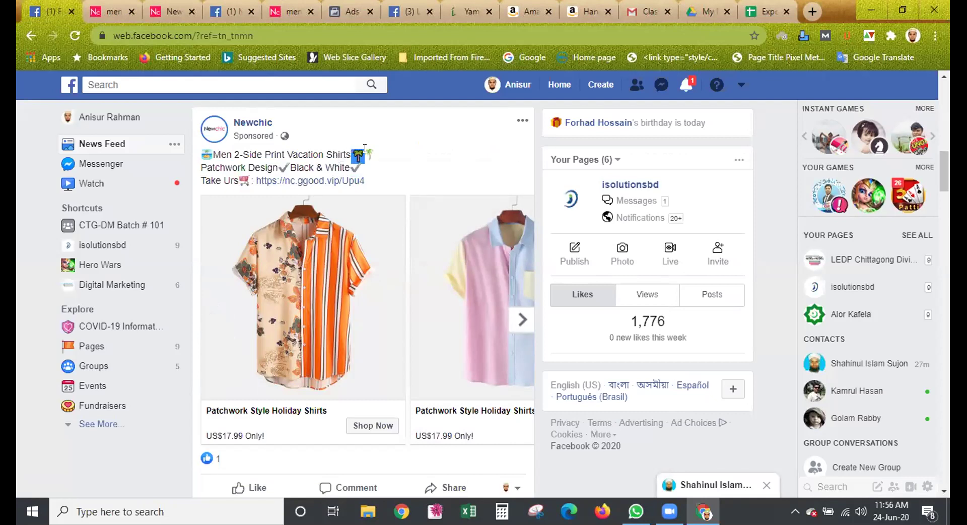
left_click_drag(200, 154, 211, 151)
Search Google for "link shortener" in a new browser tab
left_click(813, 13)
type("li")
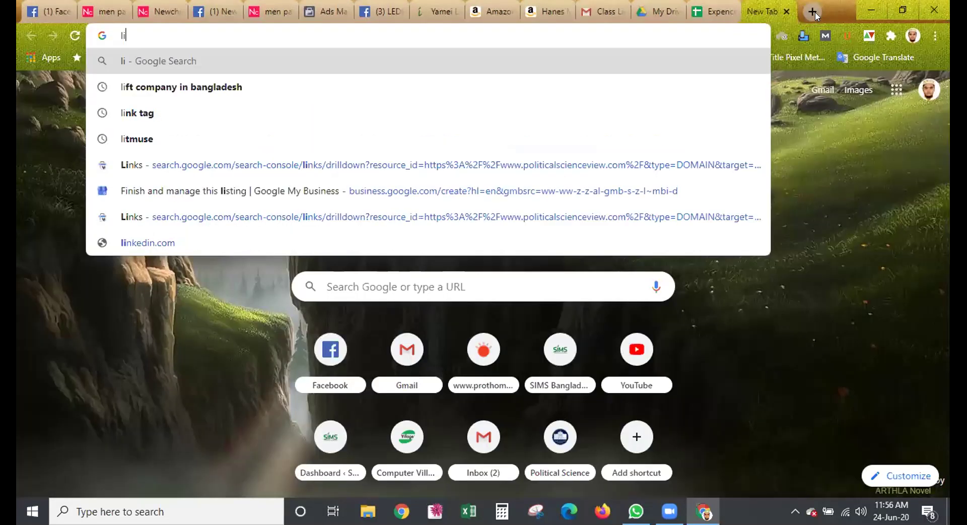
type("nk ")
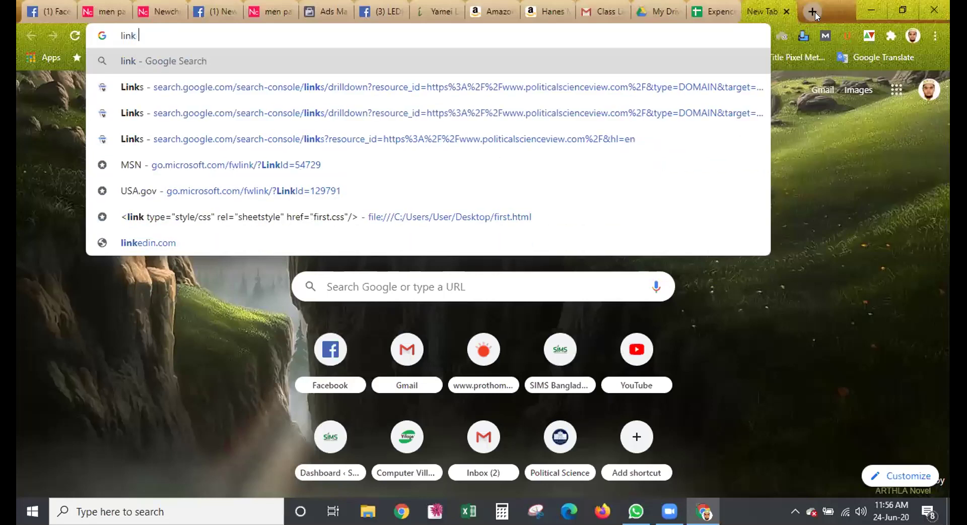
type("sho")
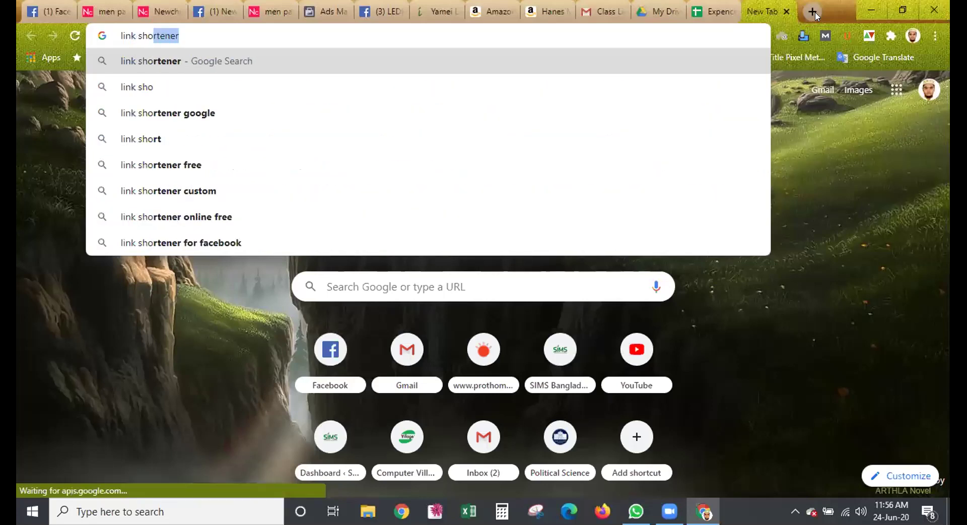
key("Return")
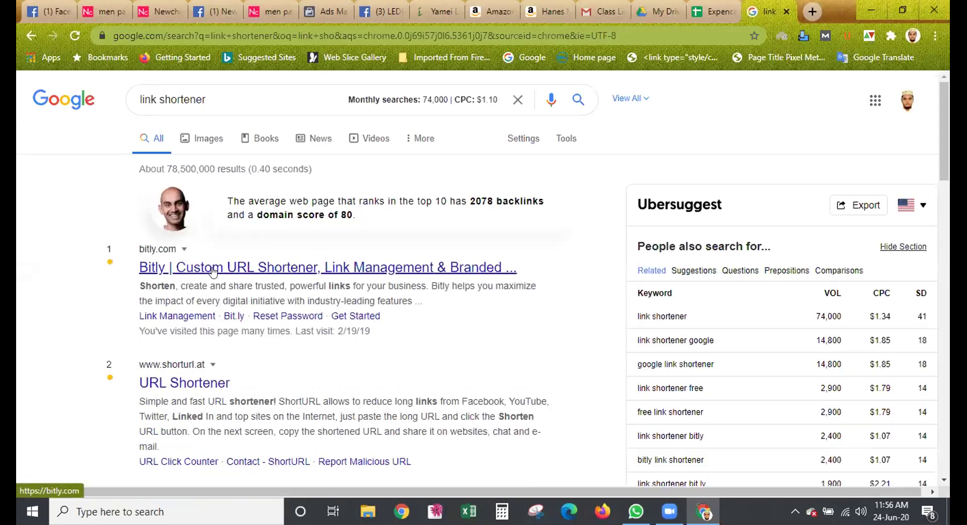
Open the Bitly search result in a separate browser tab and close the duplicate tab
middle_click(342, 251)
middle_click(342, 251)
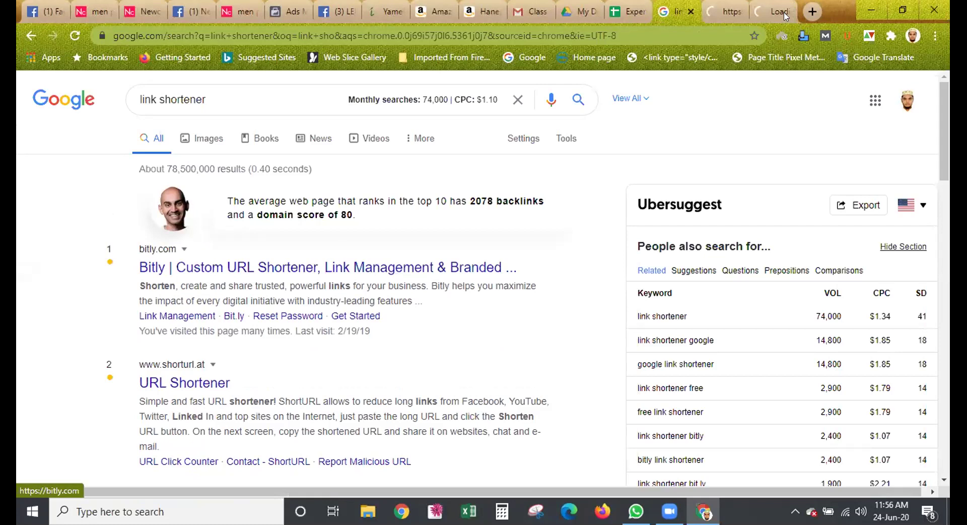
key("ctrl+Tab")
key("ctrl+w")
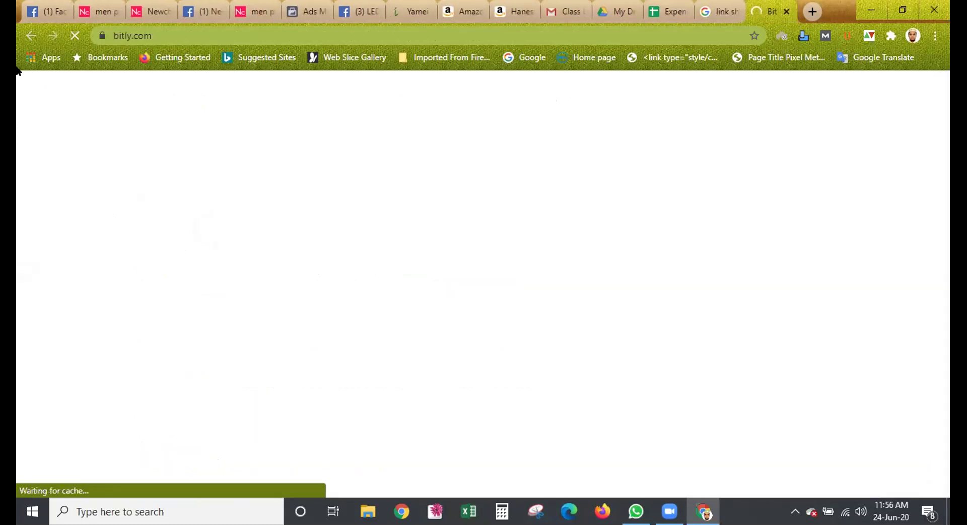
Copy the Newchic men-patchwork-series address without its tracking parameters and go back to the Bitly page
left_click(95, 8)
left_click_drag(395, 36, 112, 38)
key("ctrl+c")
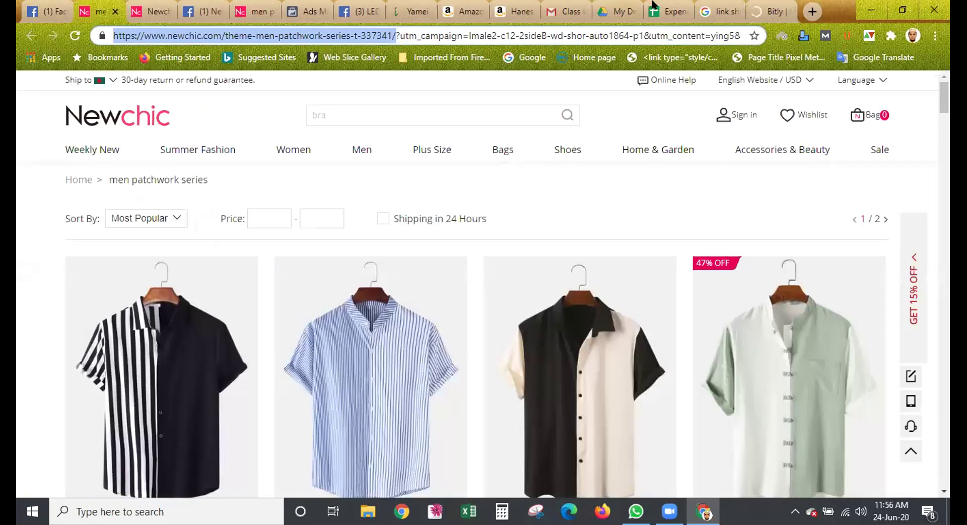
left_click(773, 11)
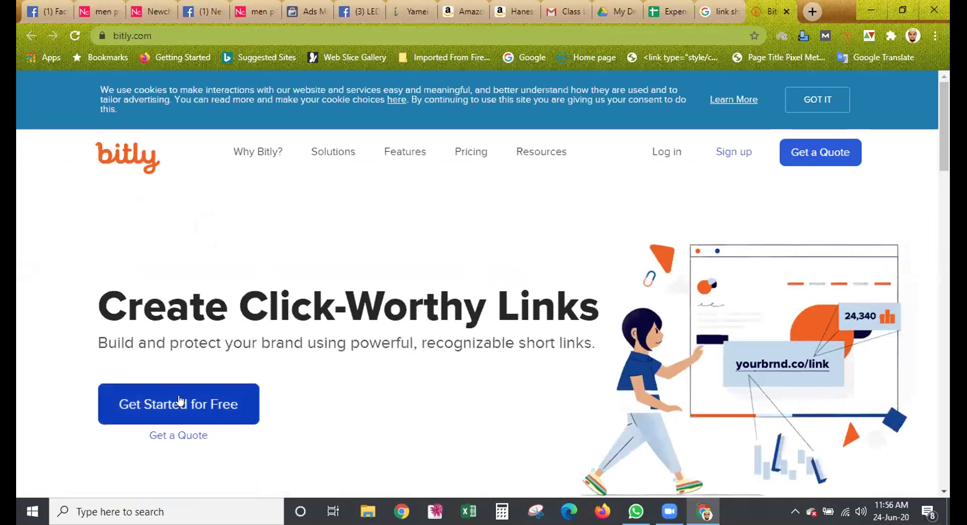
left_click(204, 389)
scroll(276, 382, "down", 4)
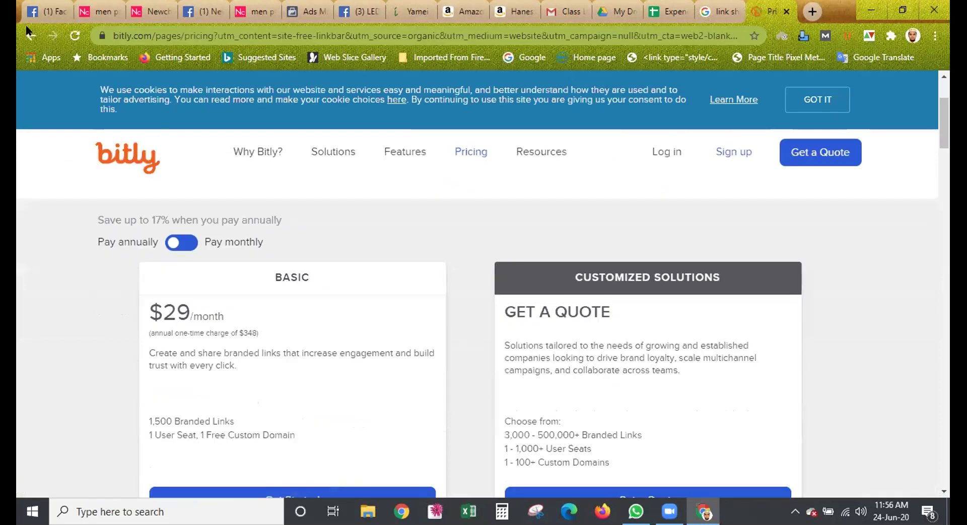
left_click(27, 33)
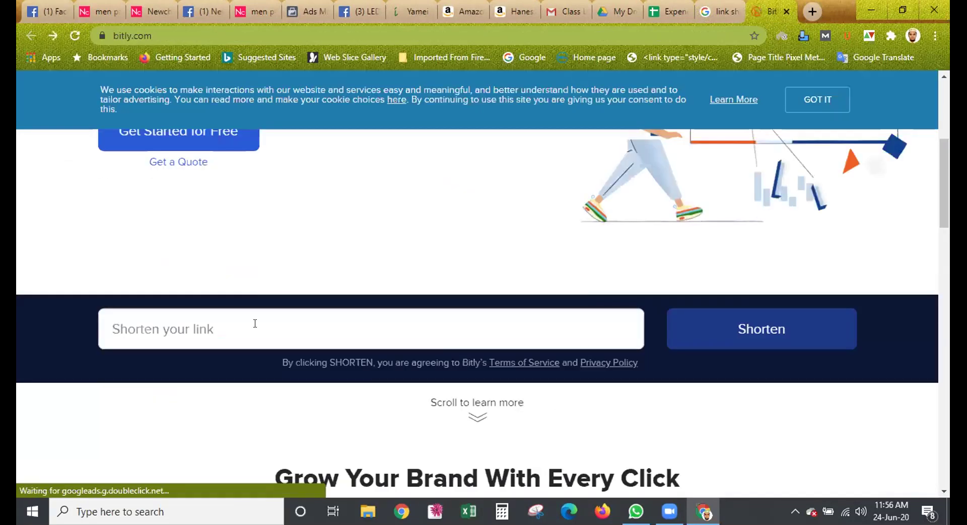
Shorten the copied Newchic address in Bitly, dismiss the COVID-19 promotion and copy the resulting short link
left_click(254, 323)
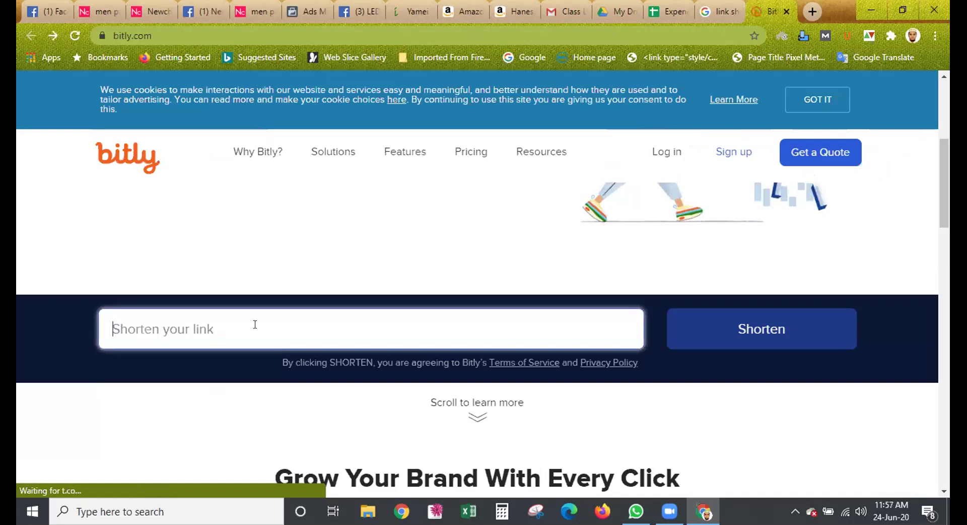
key("ctrl+v")
left_click(729, 333)
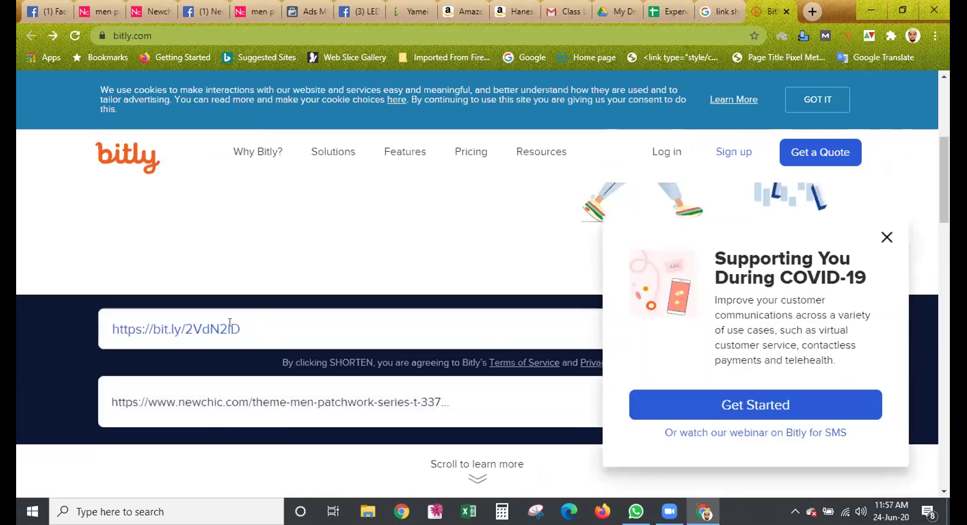
left_click(888, 238)
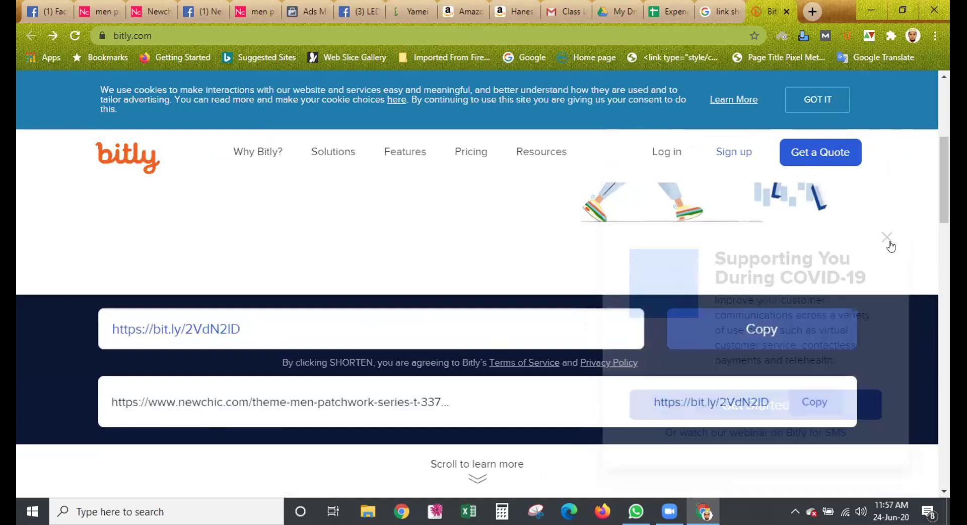
left_click(820, 401)
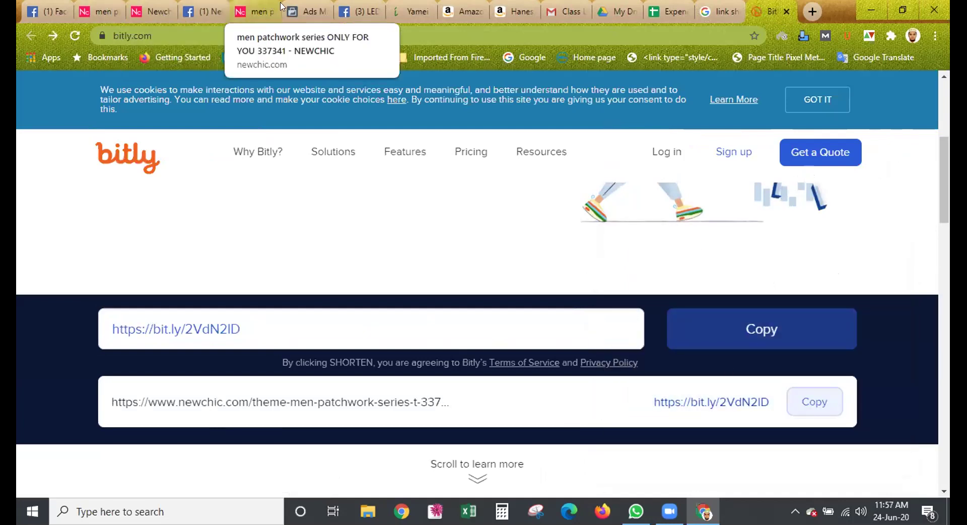
Replace the nc.ggood.vip link in the test sale ad's primary text with the copied Bitly link in Ads Manager
left_click(295, 11)
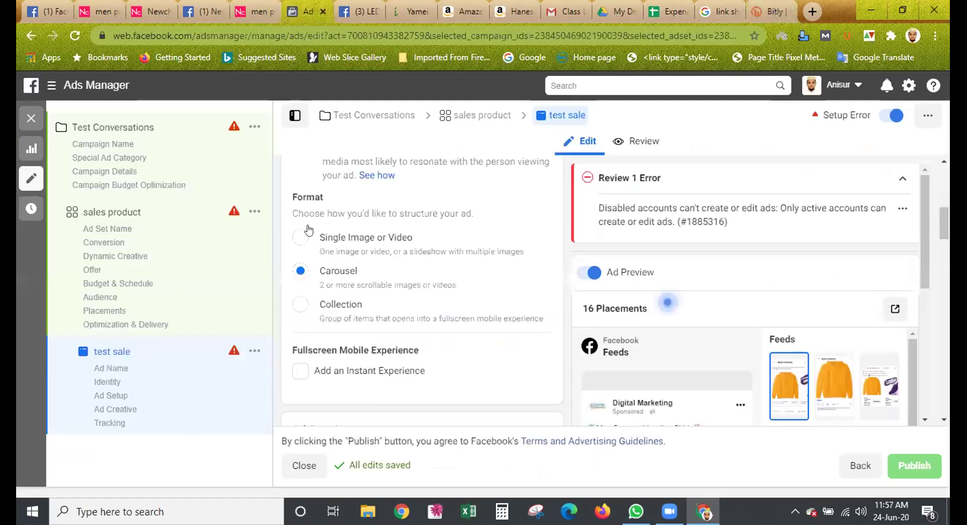
scroll(354, 314, "down", 10)
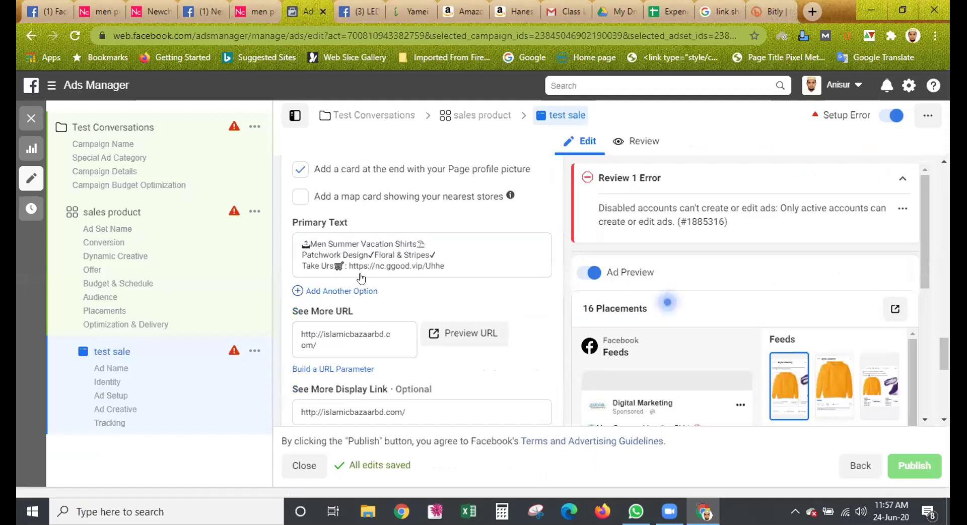
scroll(358, 272, "up", 5)
scroll(388, 302, "down", 4)
scroll(393, 316, "down", 1)
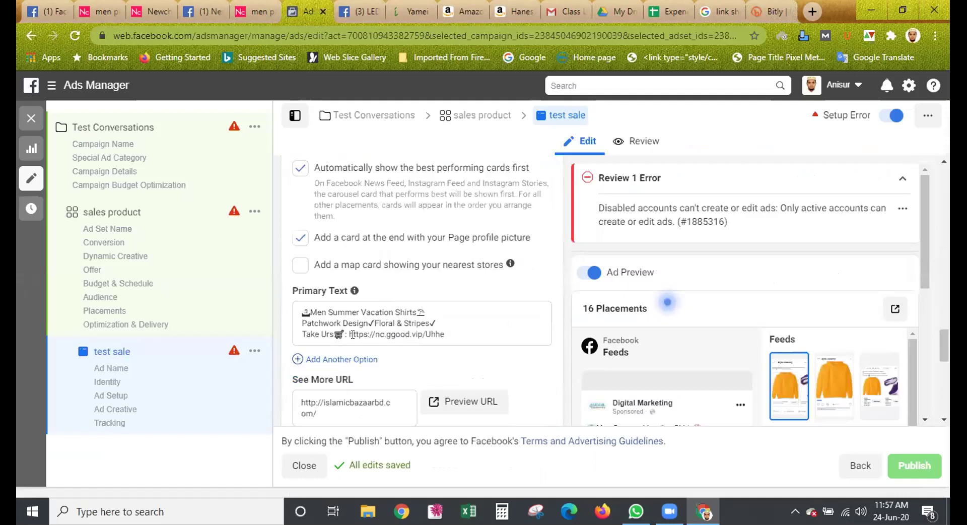
left_click_drag(349, 334, 453, 325)
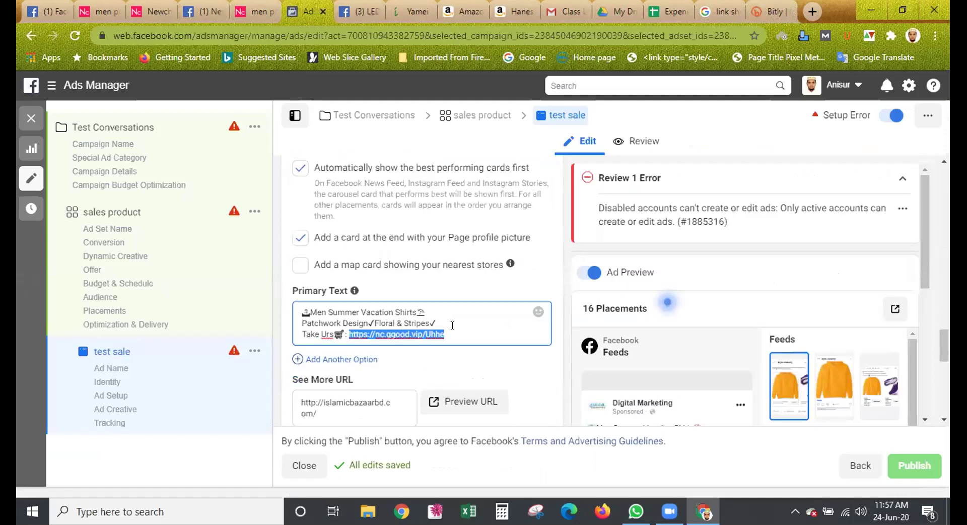
key("ctrl+v")
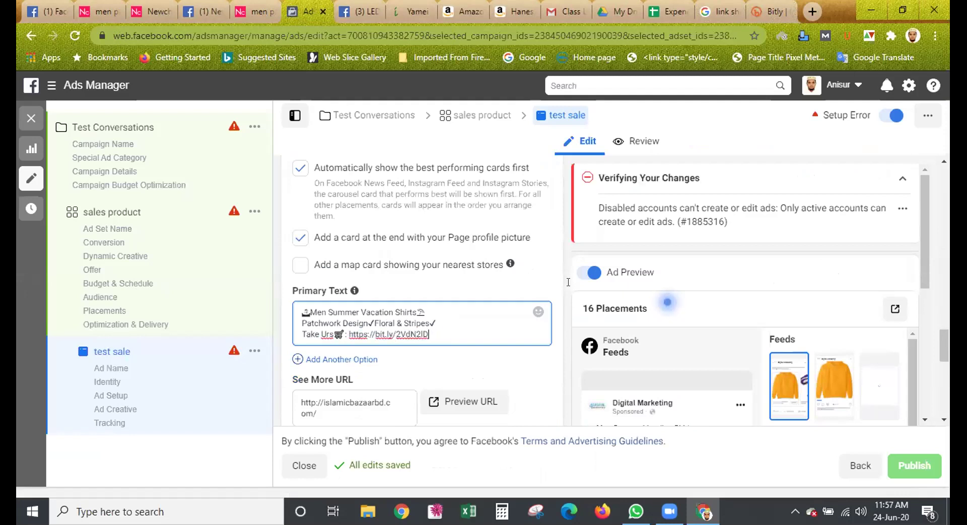
Revisit the Bitly page, the Newchic men patchwork series page and the sponsored Newchic post on Facebook
left_click(771, 11)
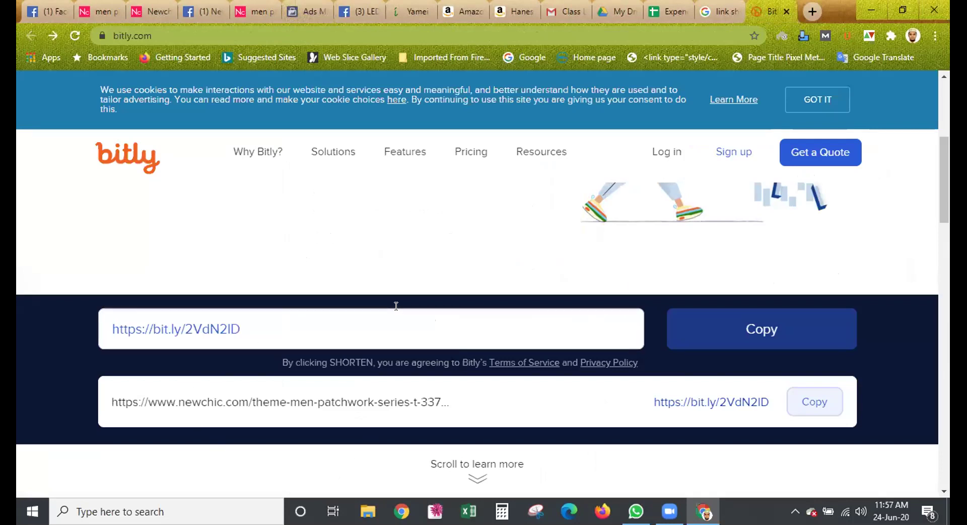
scroll(513, 312, "up", 5)
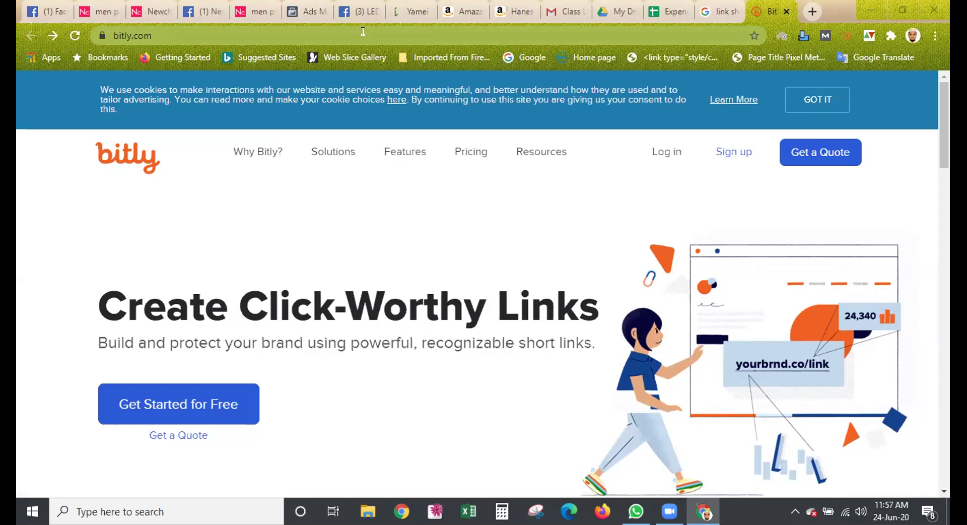
left_click(101, 11)
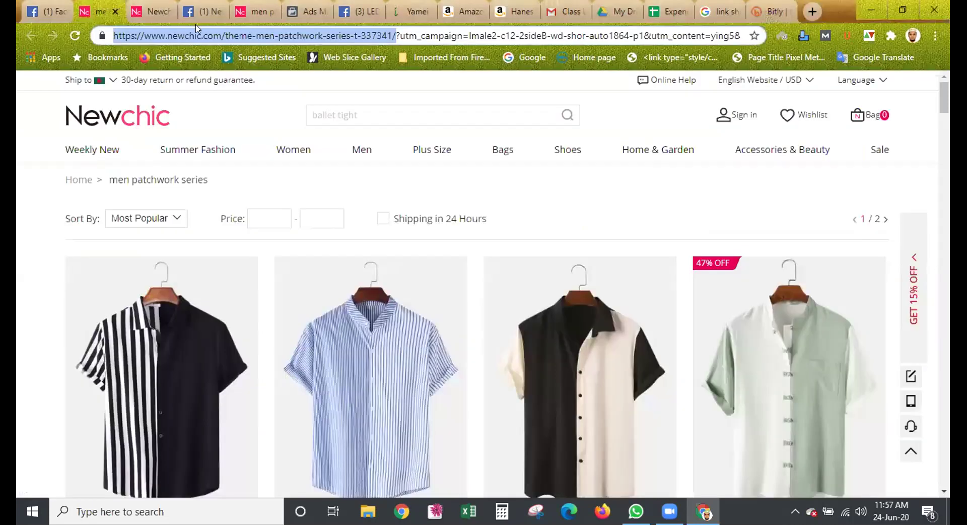
left_click(41, 13)
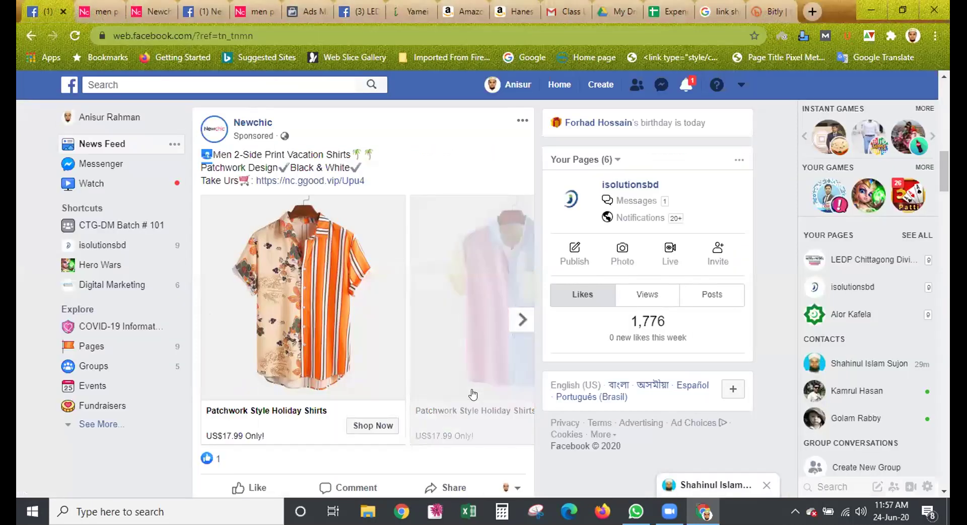
scroll(473, 395, "down", 4)
scroll(476, 388, "up", 4)
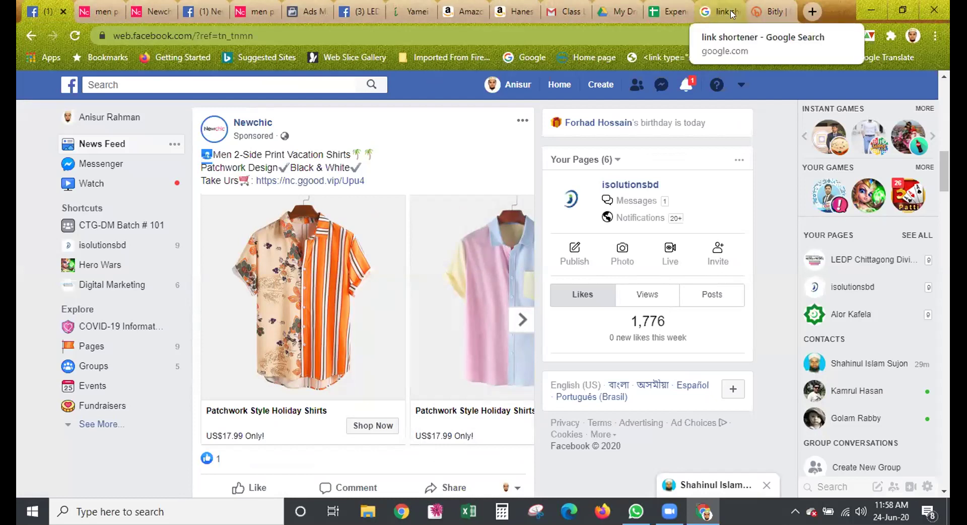
Return to Bitly and look at the shortened Newchic link beside its original address
left_click(759, 14)
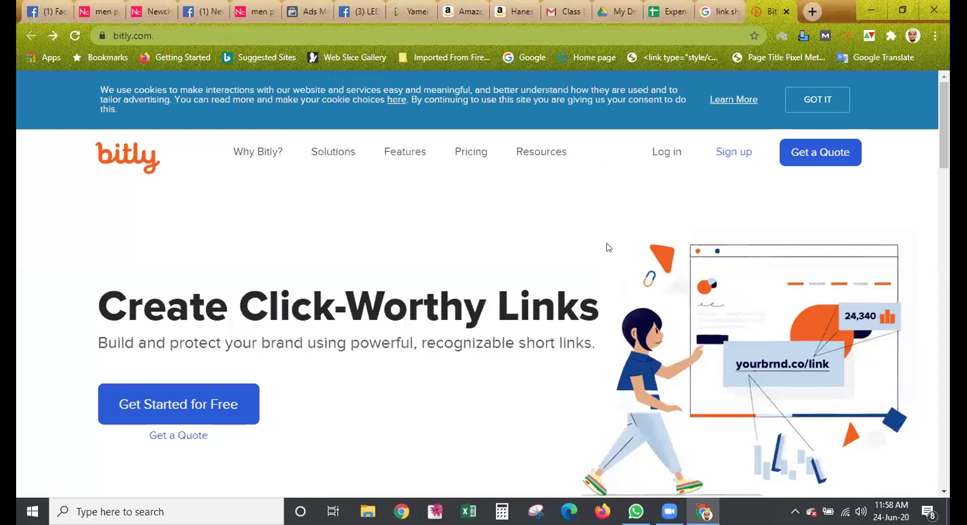
scroll(609, 246, "down", 4)
scroll(618, 360, "down", 3)
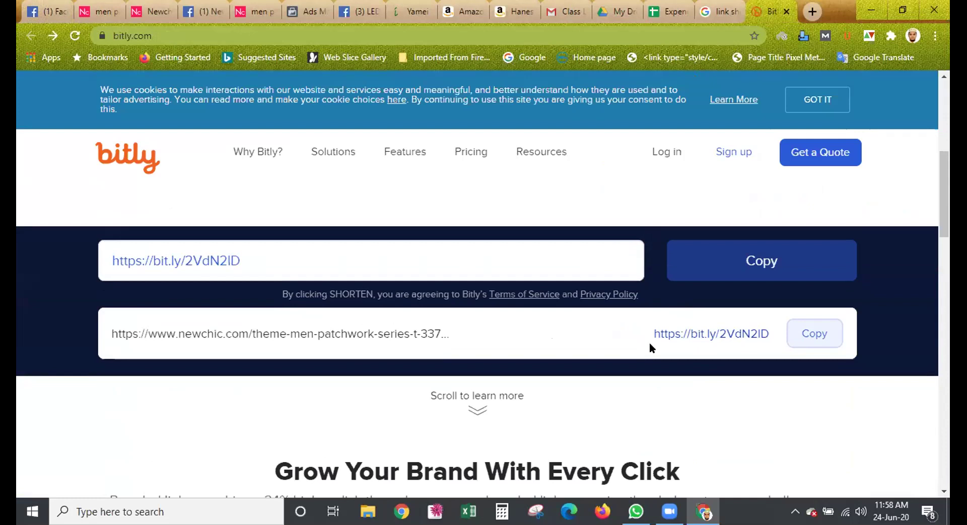
Examine the Basic and Customized Solutions plans on Bitly's pricing page
left_click(468, 152)
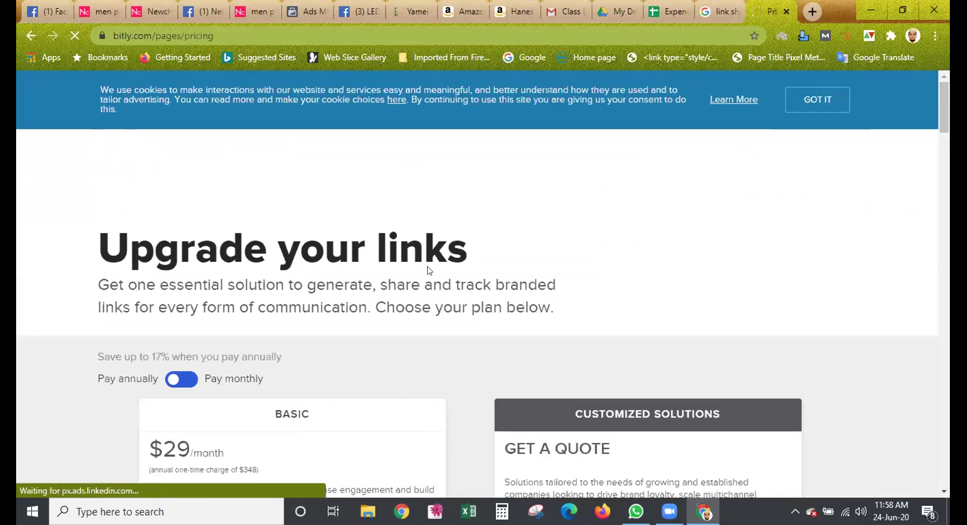
scroll(426, 265, "down", 2)
scroll(425, 260, "down", 2)
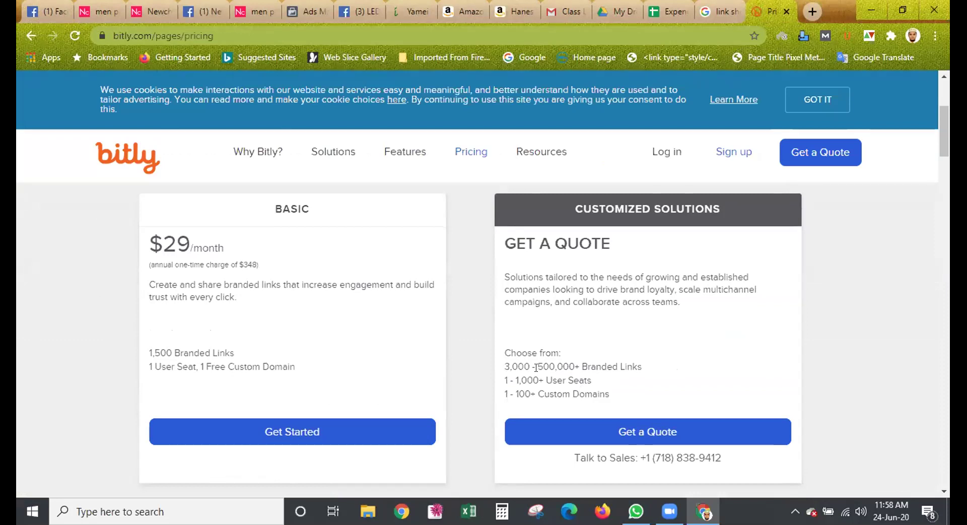
scroll(415, 379, "down", 3)
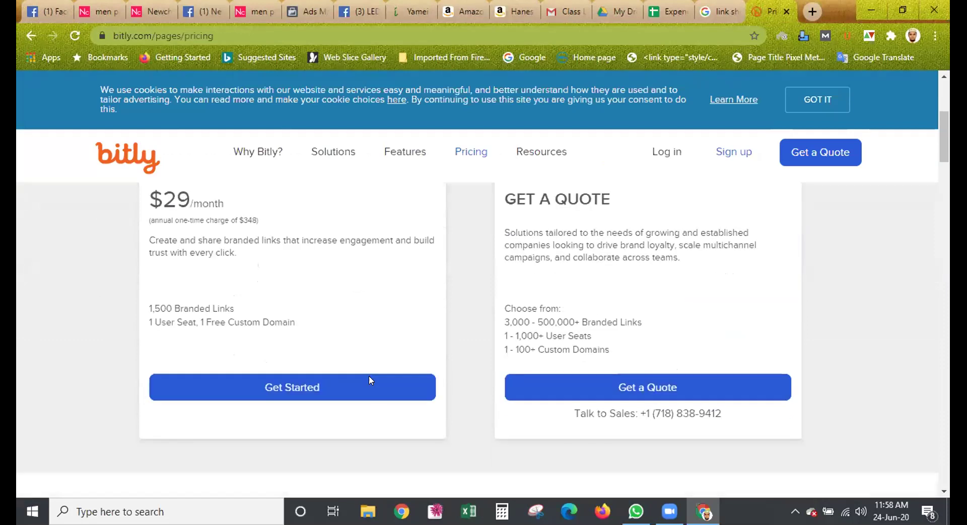
scroll(250, 379, "down", 5)
scroll(182, 350, "up", 10)
scroll(182, 346, "up", 1)
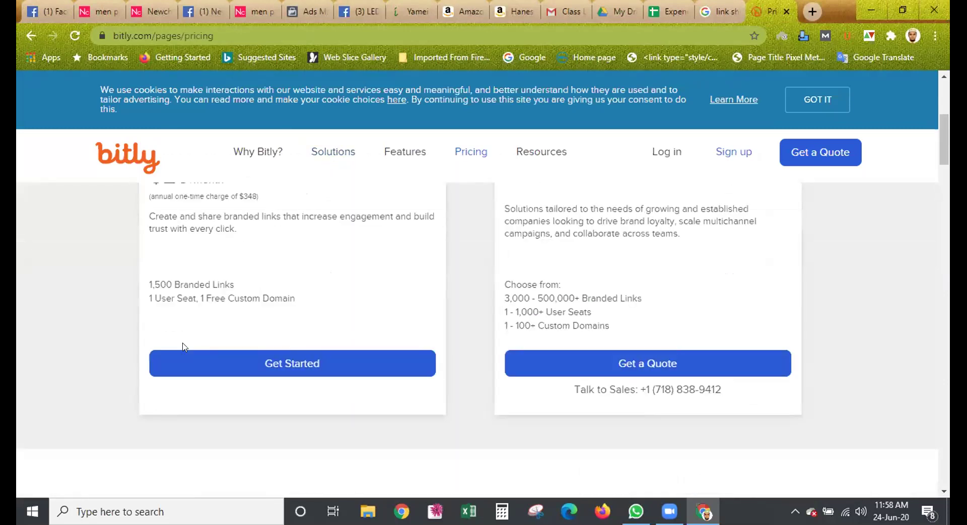
scroll(204, 347, "up", 5)
scroll(285, 424, "down", 5)
scroll(297, 406, "up", 5)
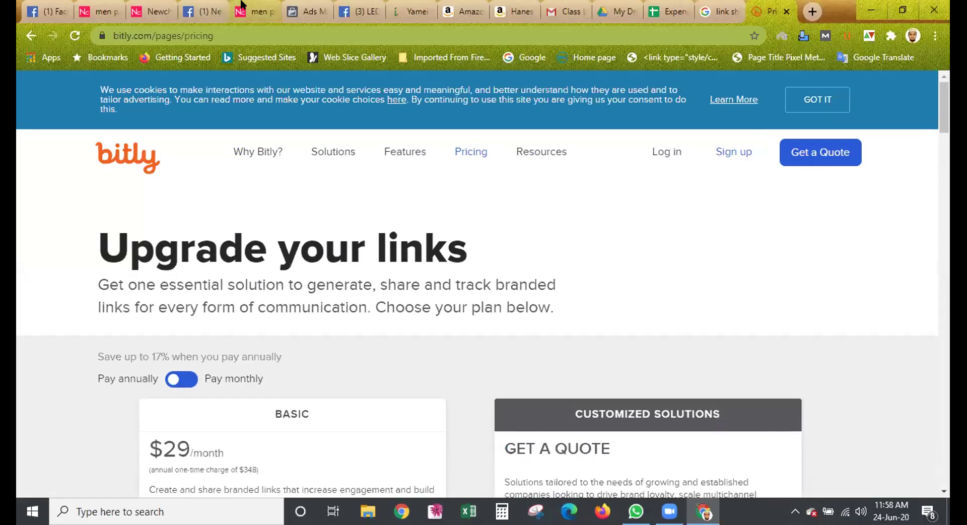
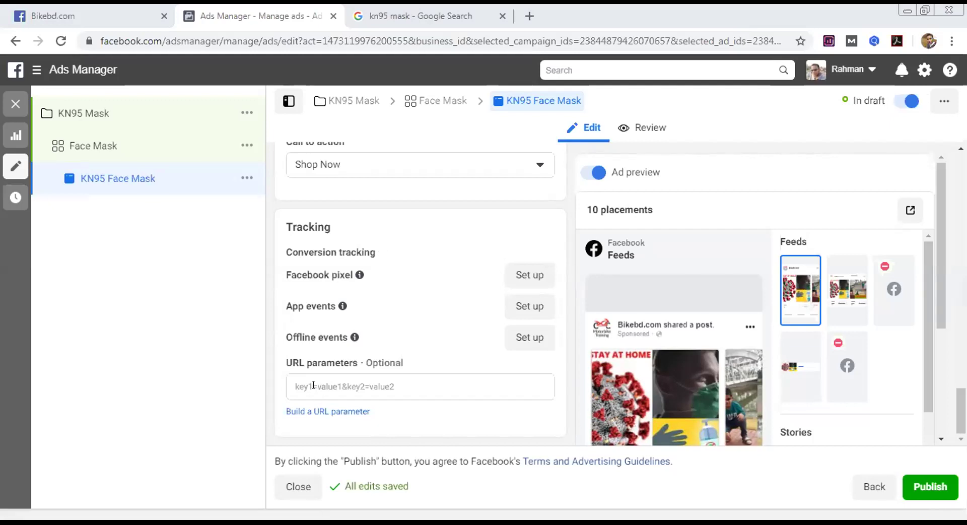
Point out the URL parameters field of the KN95 Face Mask ad and highlight the Tracking section from its heading through Facebook pixel
left_click(313, 384)
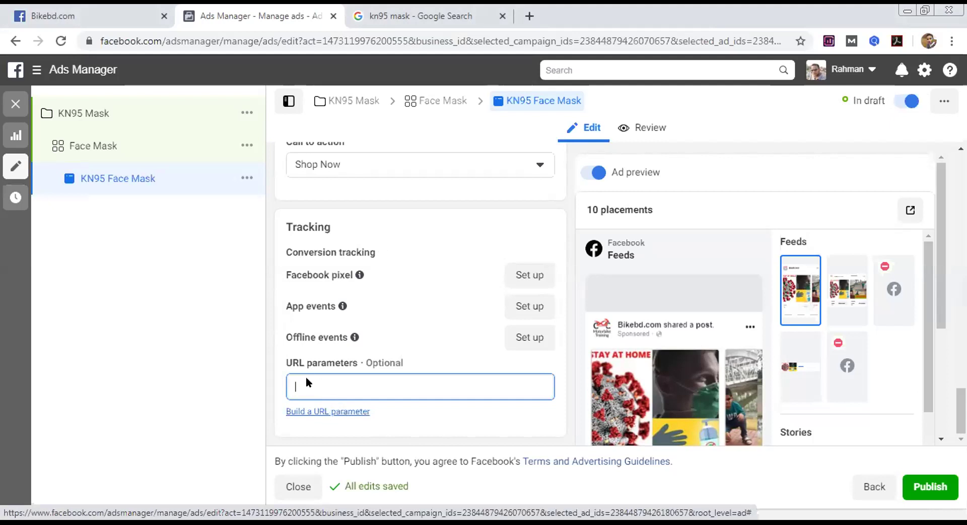
left_click(228, 315)
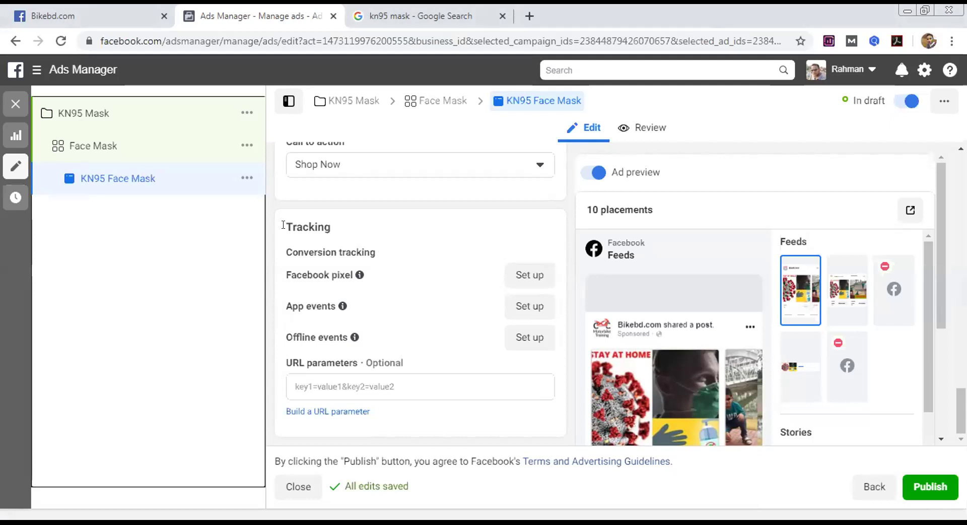
left_click_drag(283, 225, 265, 283)
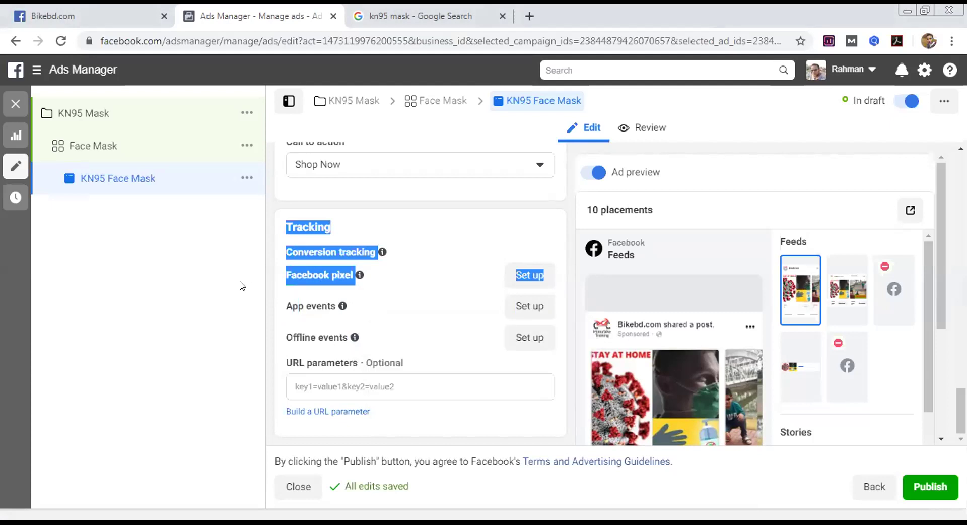
left_click(249, 272)
left_click(295, 225)
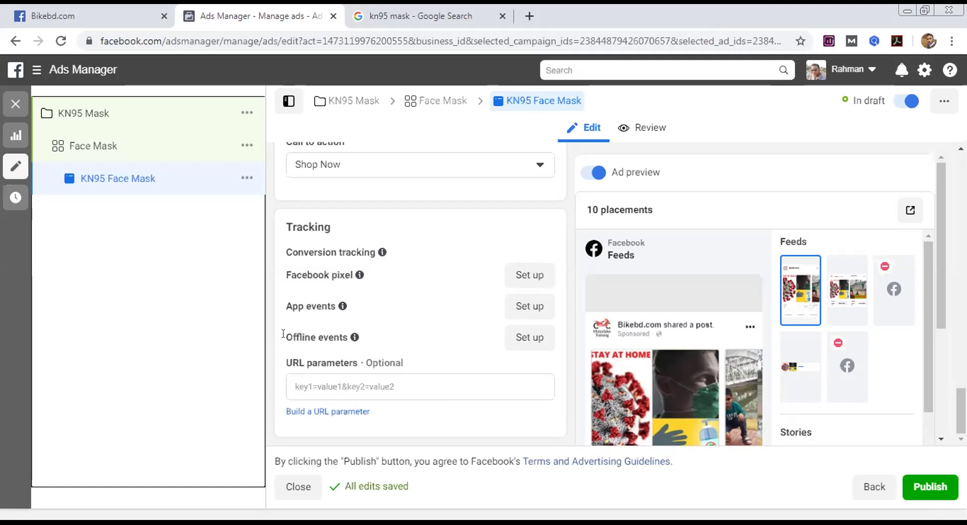
Highlight the Offline events label in the KN95 Face Mask ad's conversion tracking settings twice
left_click_drag(284, 336, 345, 347)
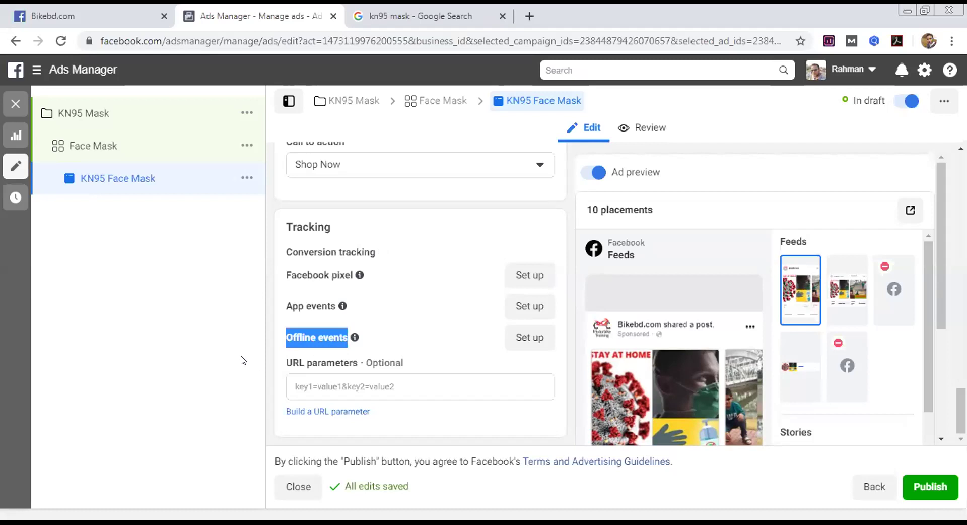
left_click(285, 338)
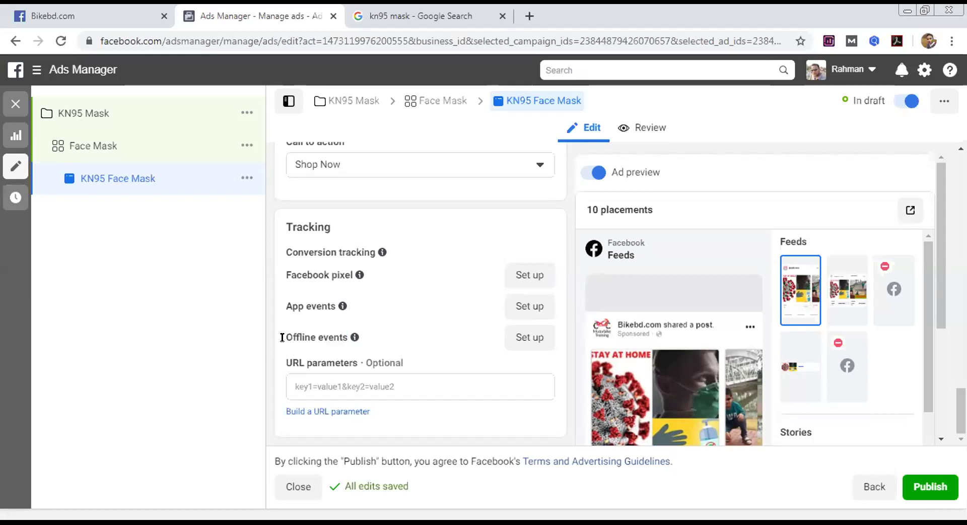
left_click_drag(313, 339, 355, 340)
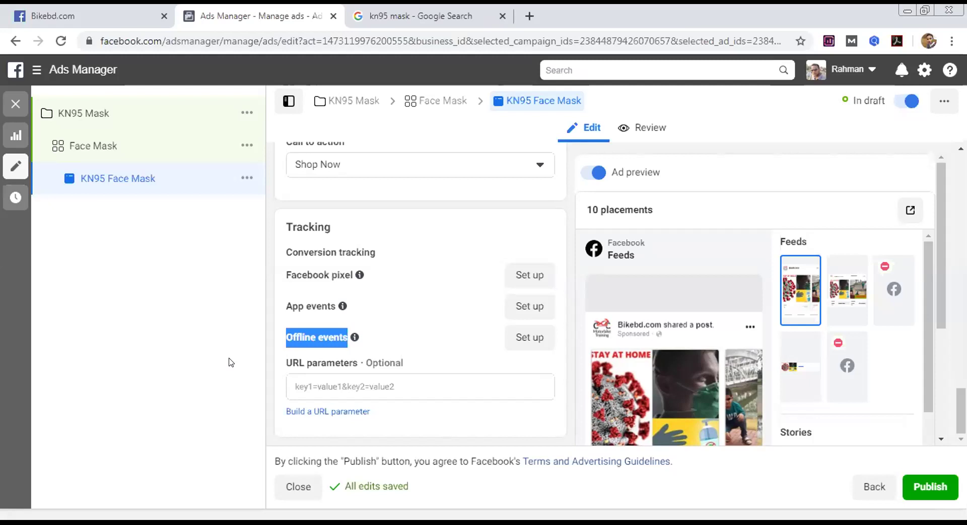
Start setting up Offline events for the KN95 Face Mask ad and read the Business Manager overview down to Common questions
left_click(528, 337)
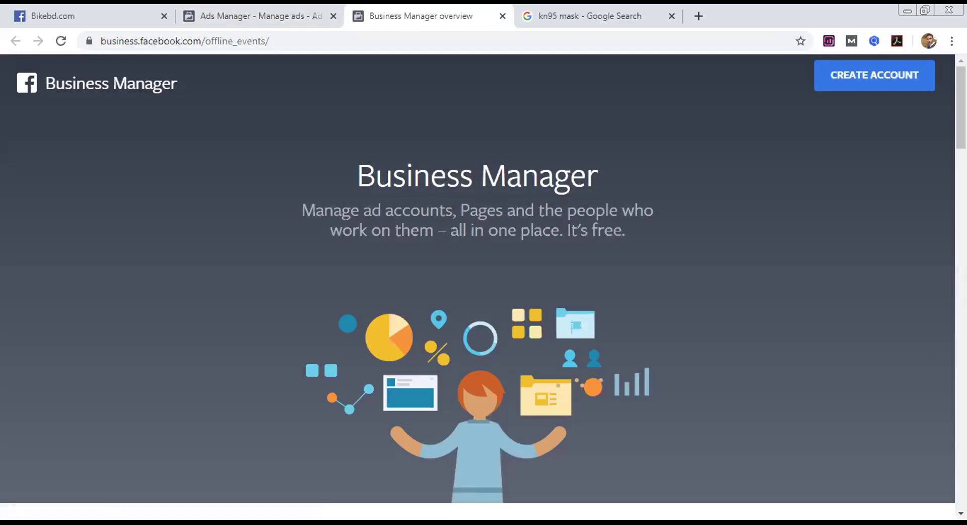
scroll(477, 287, "down", 6)
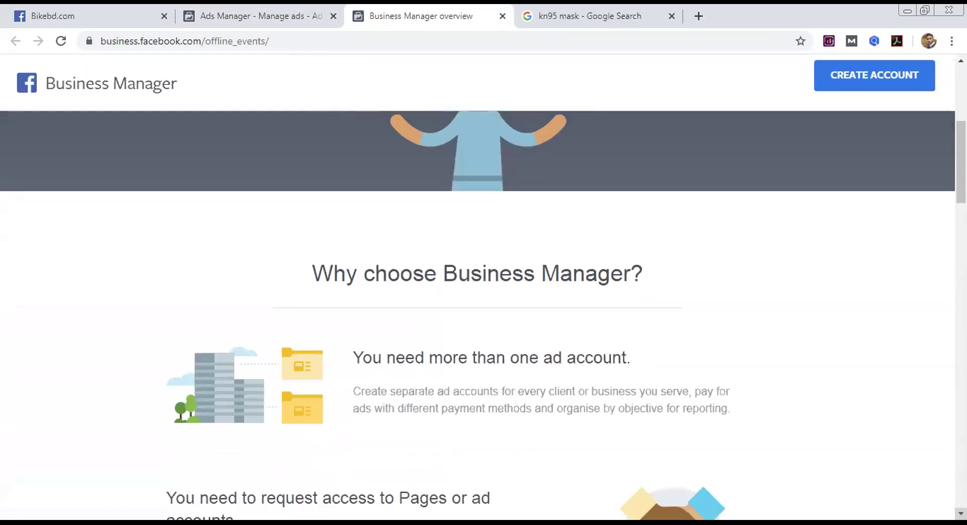
scroll(477, 315, "down", 5)
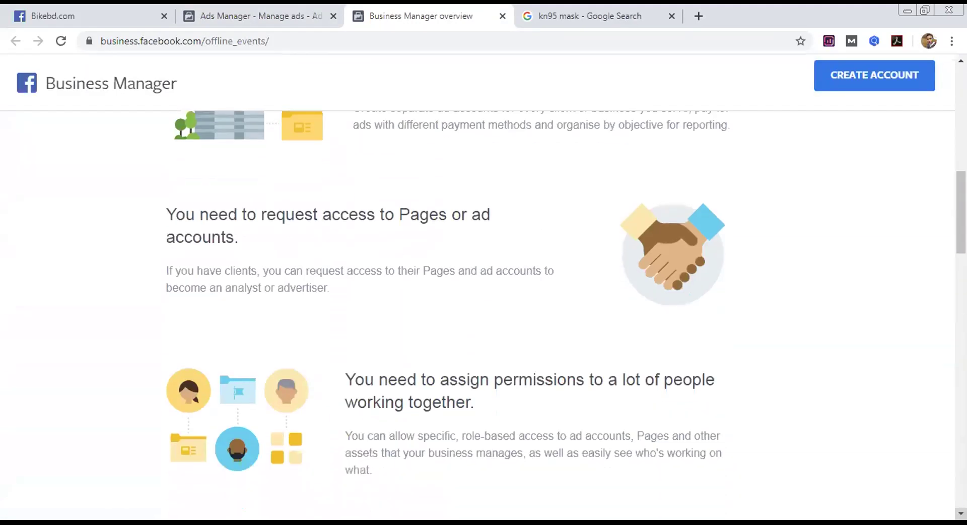
scroll(477, 315, "down", 10)
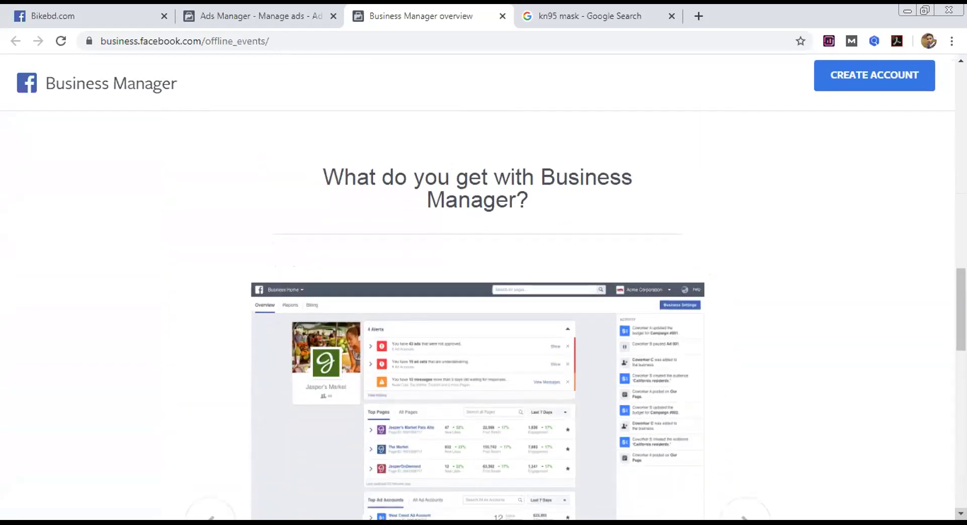
scroll(477, 315, "down", 7)
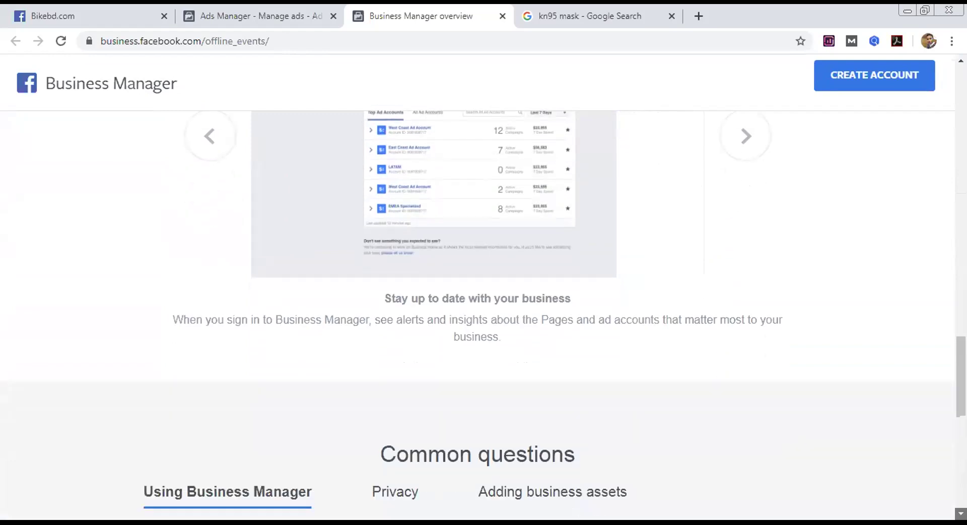
scroll(477, 315, "down", 4)
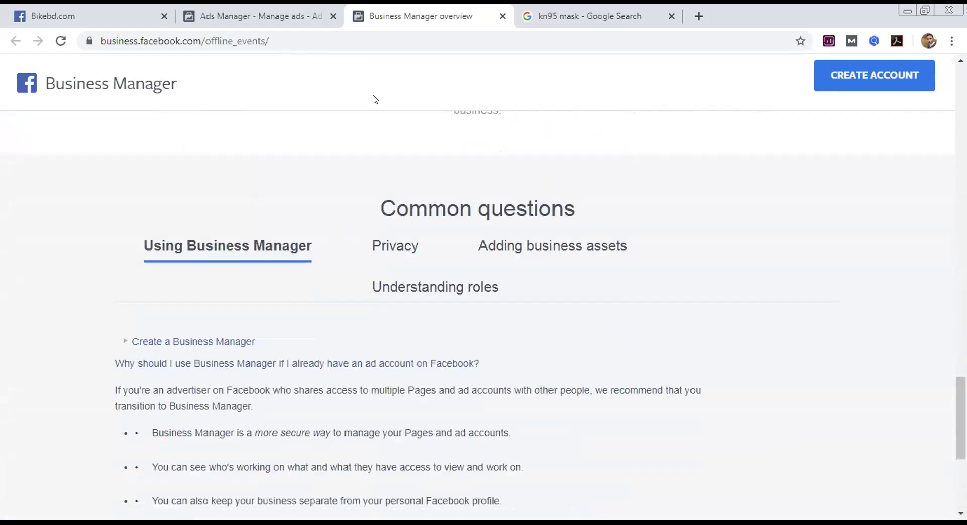
Close the Business Manager overview page and return to the KN95 Face Mask ad's Tracking settings
left_click(269, 22)
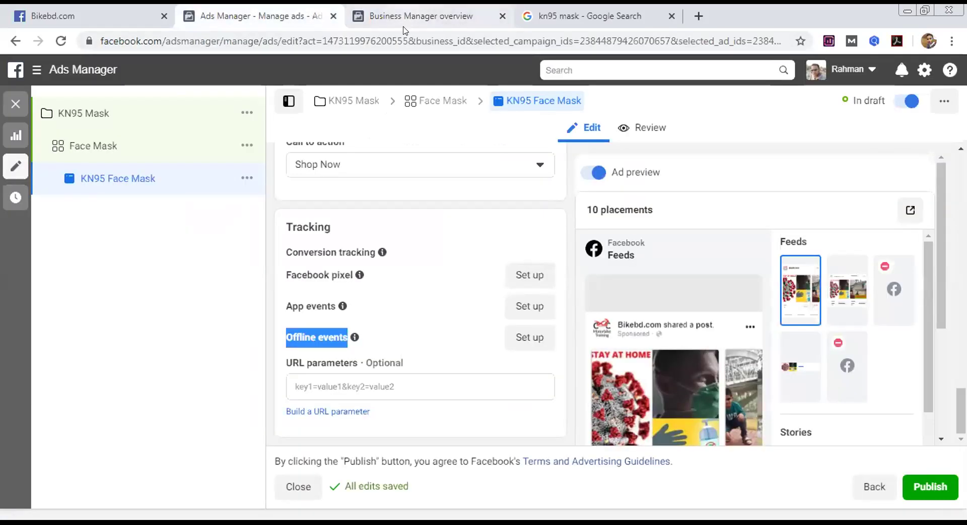
left_click(404, 29)
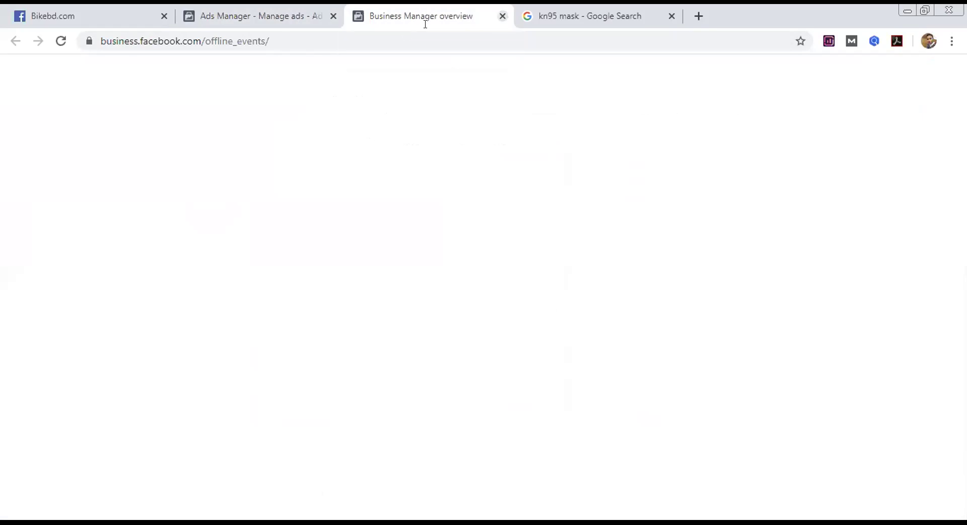
key("ctrl+w")
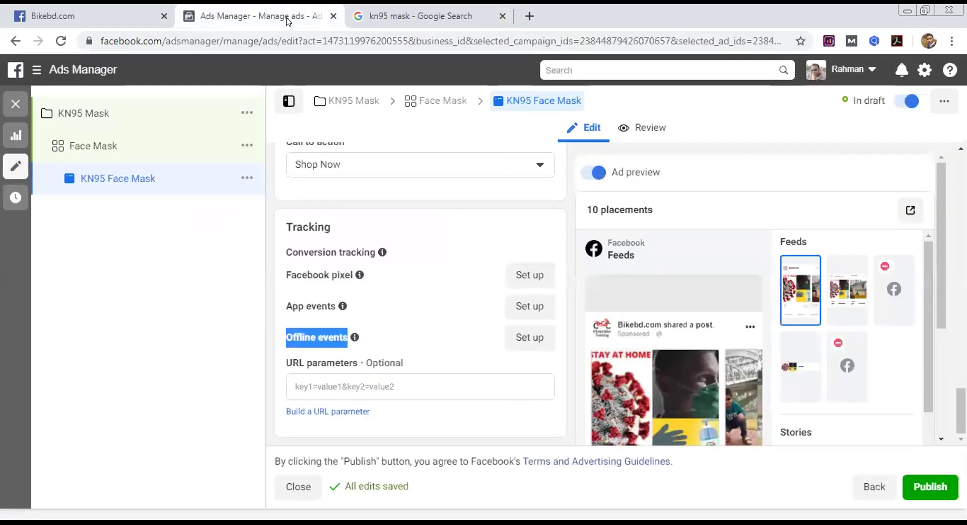
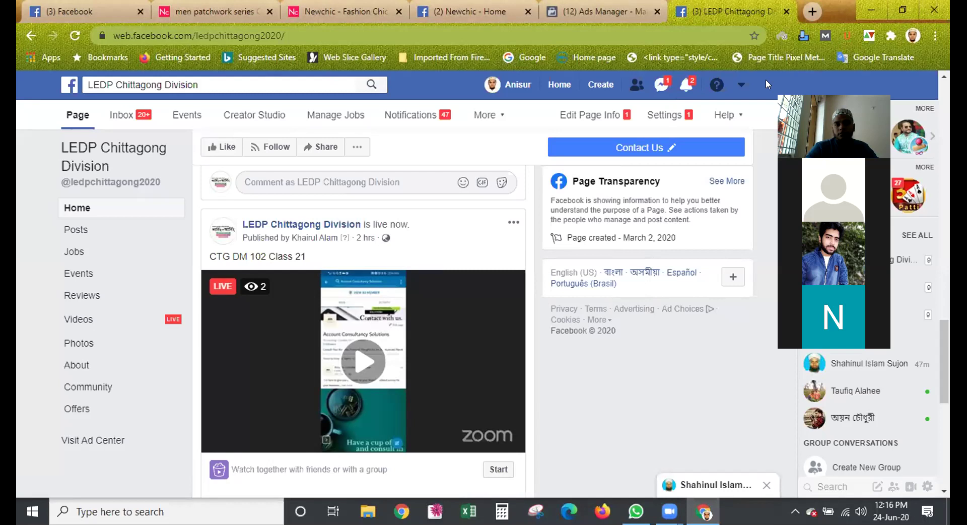
Switch from the LEDP Chittagong Division page to the test sale ad in Ads Manager and open Events Manager
left_click(590, 11)
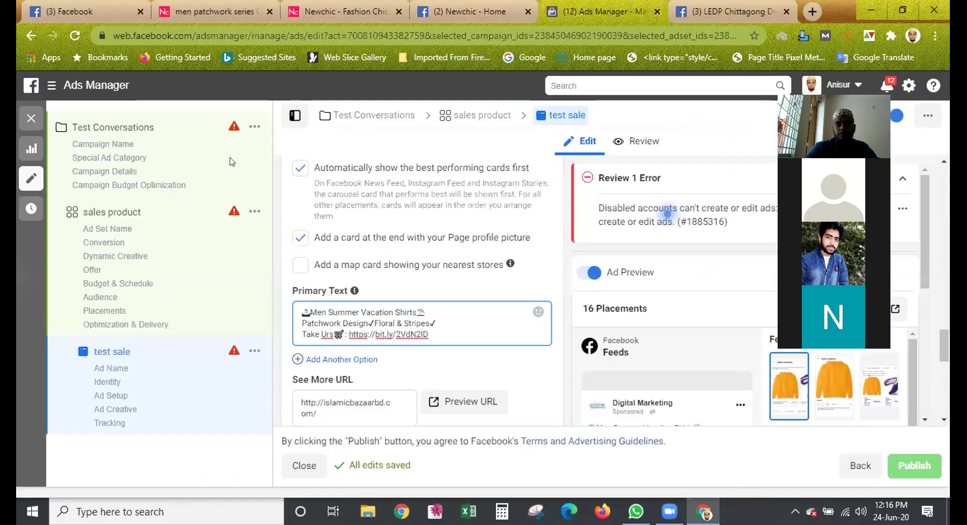
left_click(52, 86)
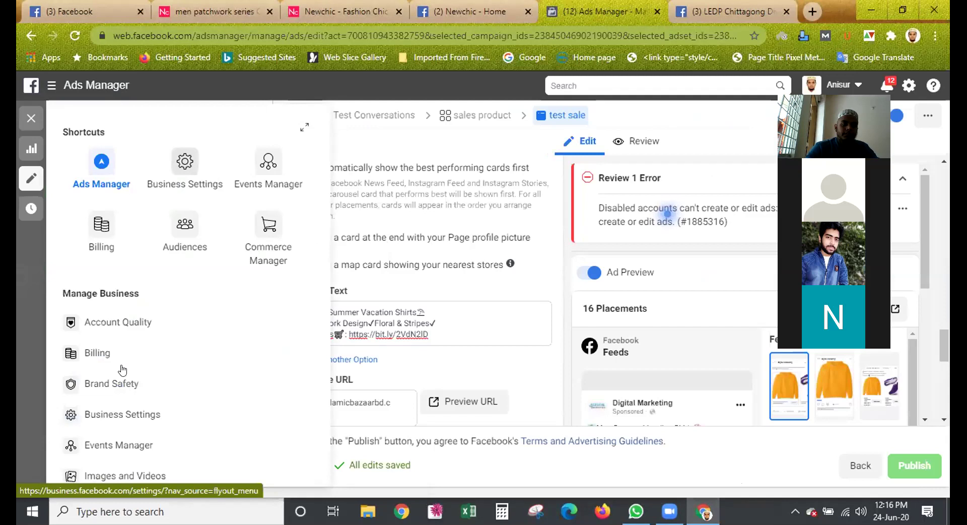
left_click(267, 164)
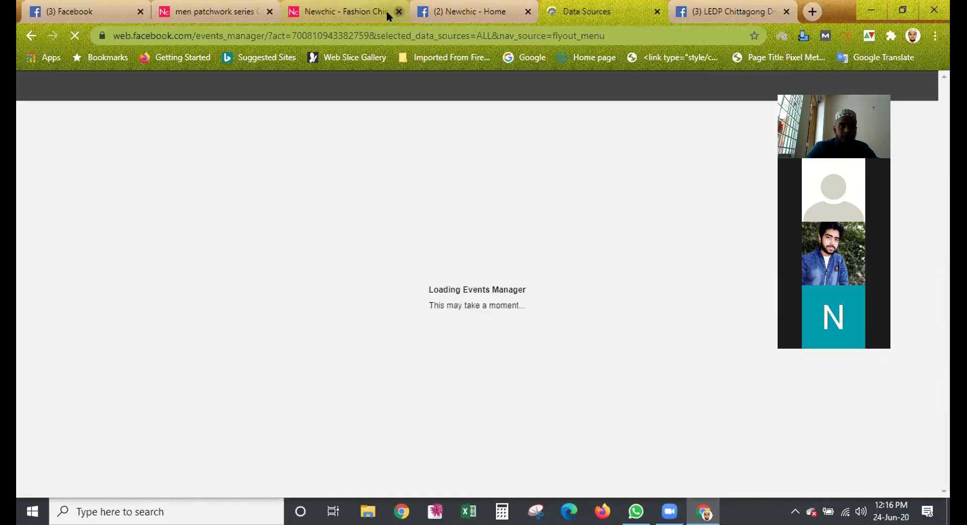
Close the two Newchic website pages, the Newchic Facebook page and the LEDP Chittagong page, leaving Facebook and Events Manager open
left_click(399, 11)
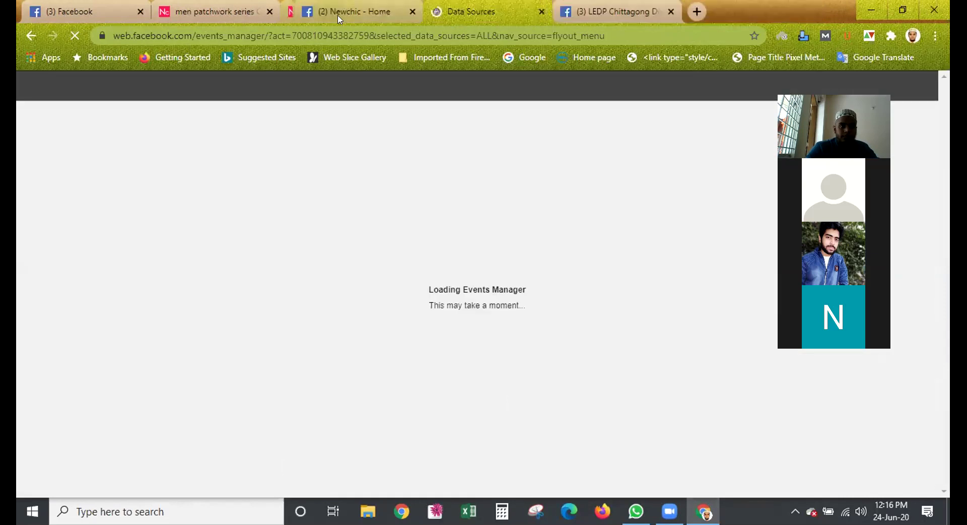
left_click(270, 12)
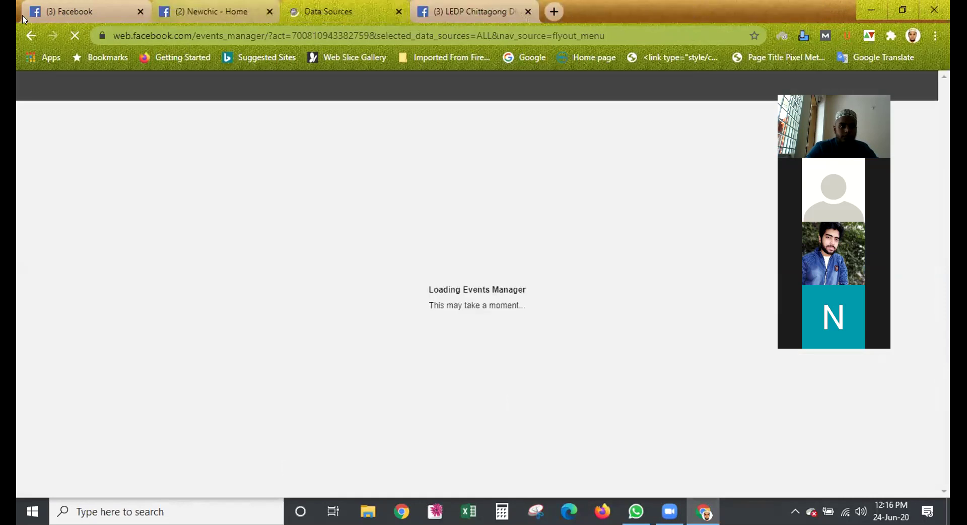
left_click(270, 12)
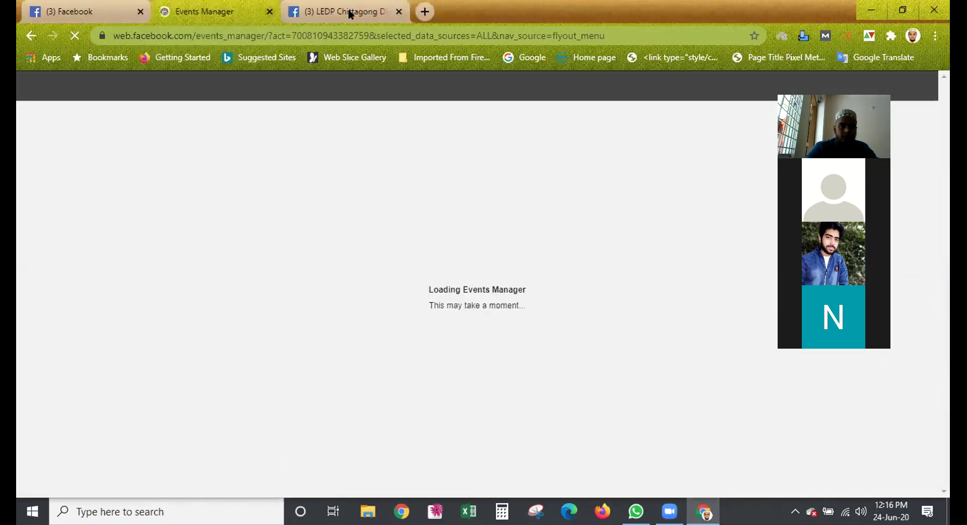
left_click(399, 11)
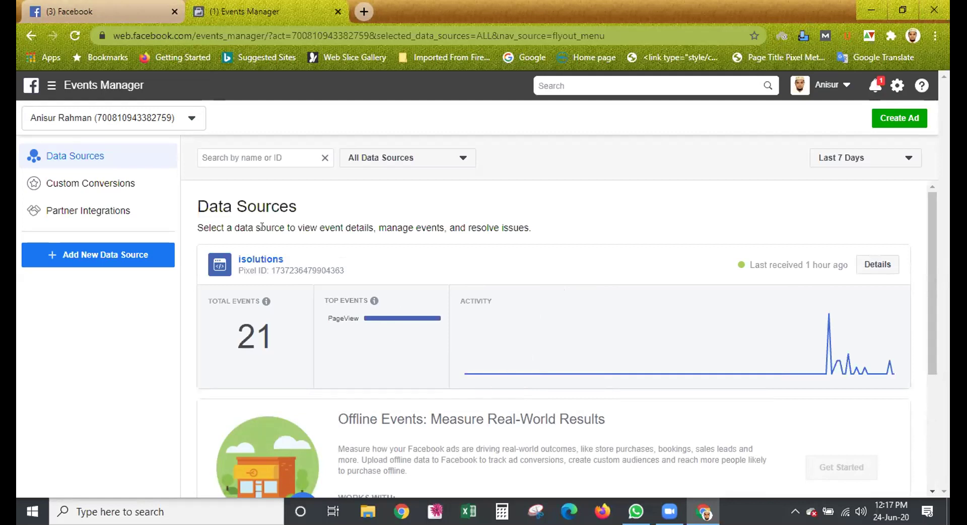
Open the details of the isolutions pixel from the data sources and review its overview and events list
scroll(518, 356, "down", 3)
scroll(513, 271, "up", 3)
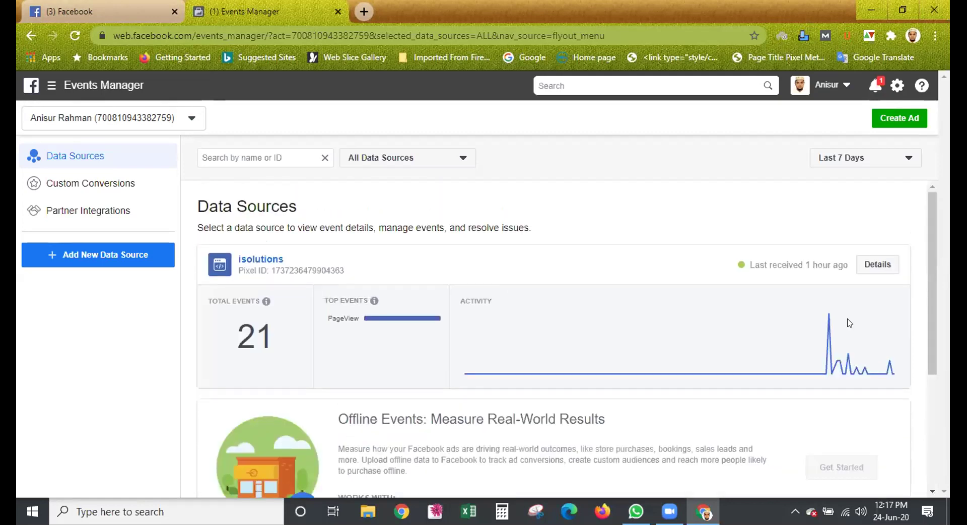
left_click(877, 267)
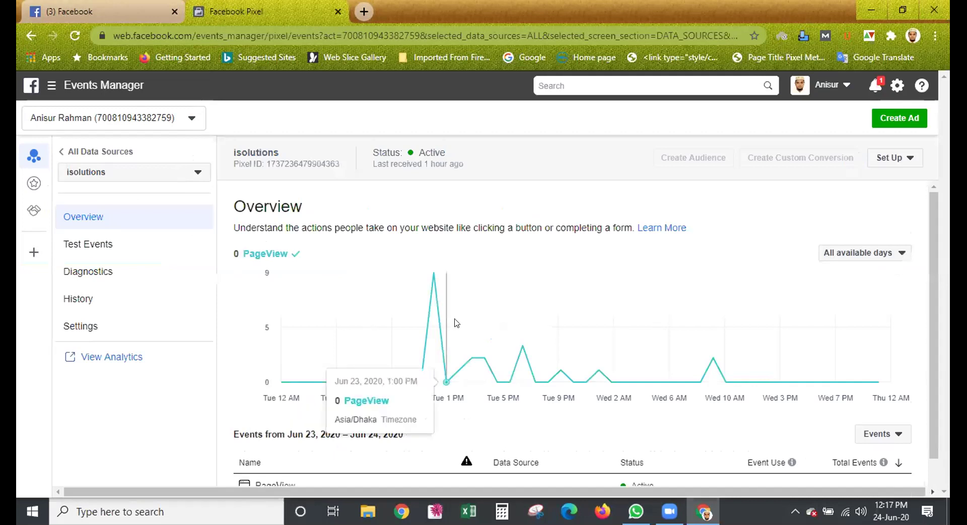
scroll(456, 312, "down", 1)
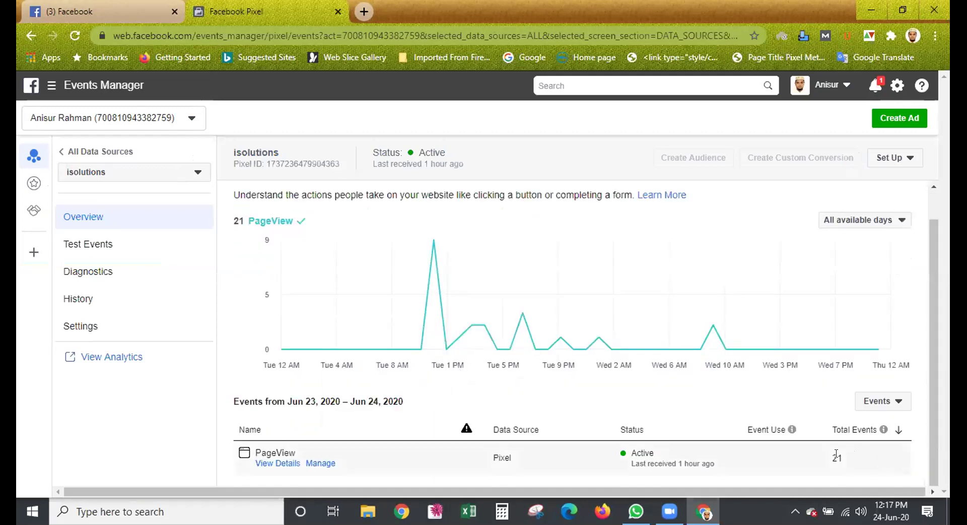
View the PageView event's activity graph and tracking type breakdown, and close its details
left_click(276, 463)
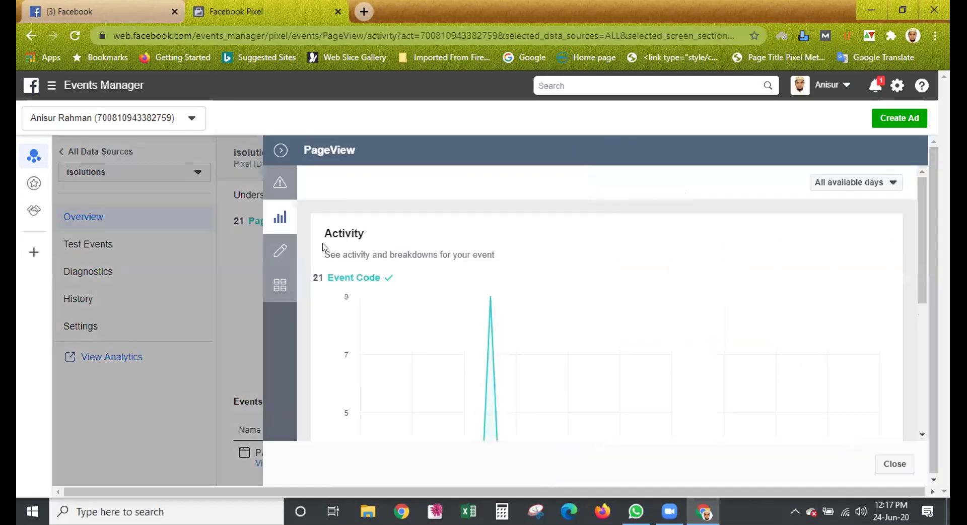
scroll(569, 325, "down", 5)
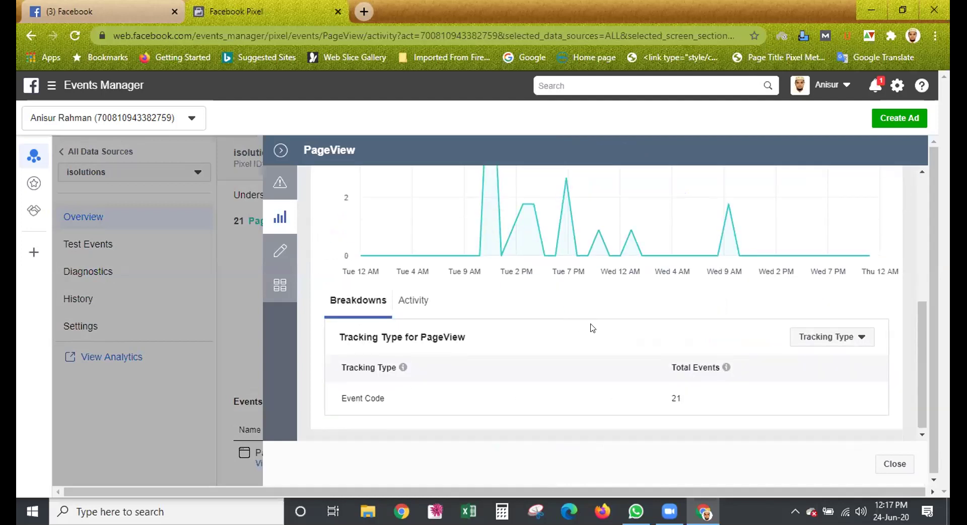
scroll(568, 285, "up", 3)
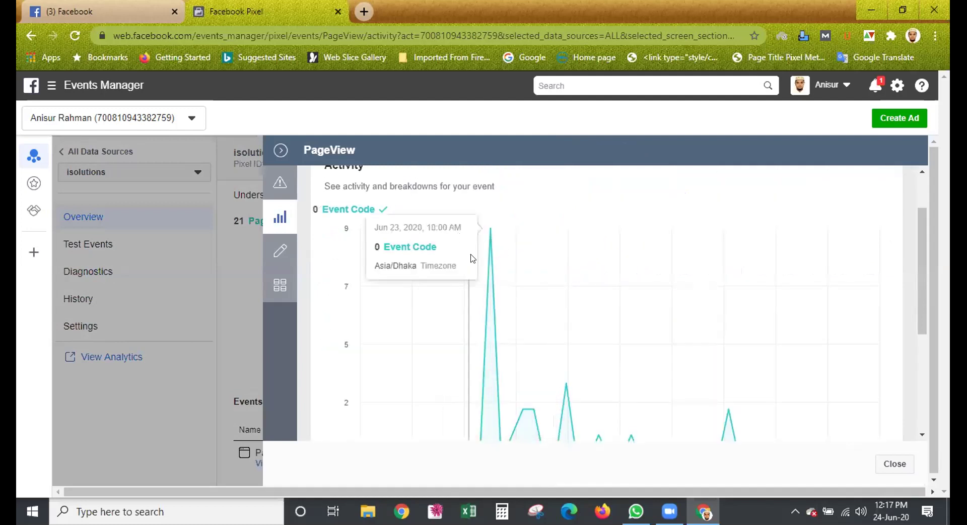
scroll(388, 214, "down", 3)
left_click(279, 250)
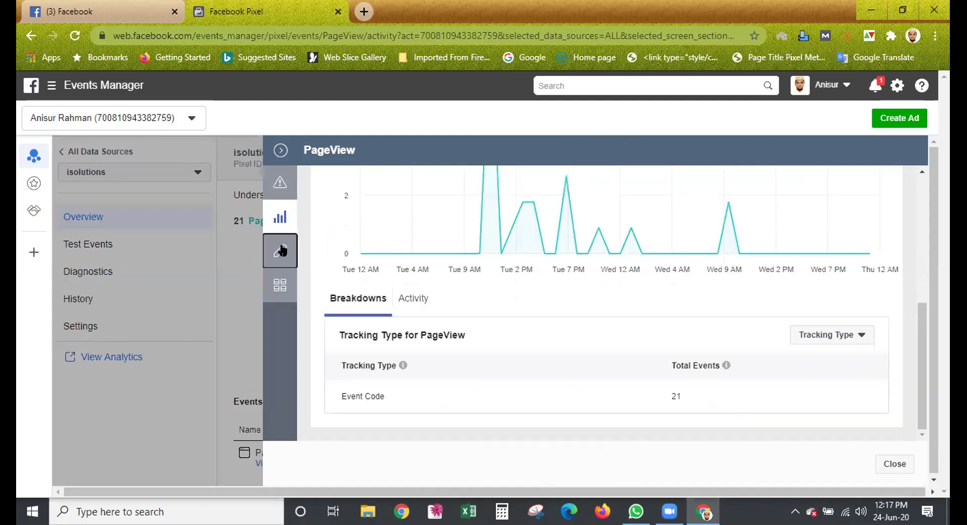
left_click(280, 217)
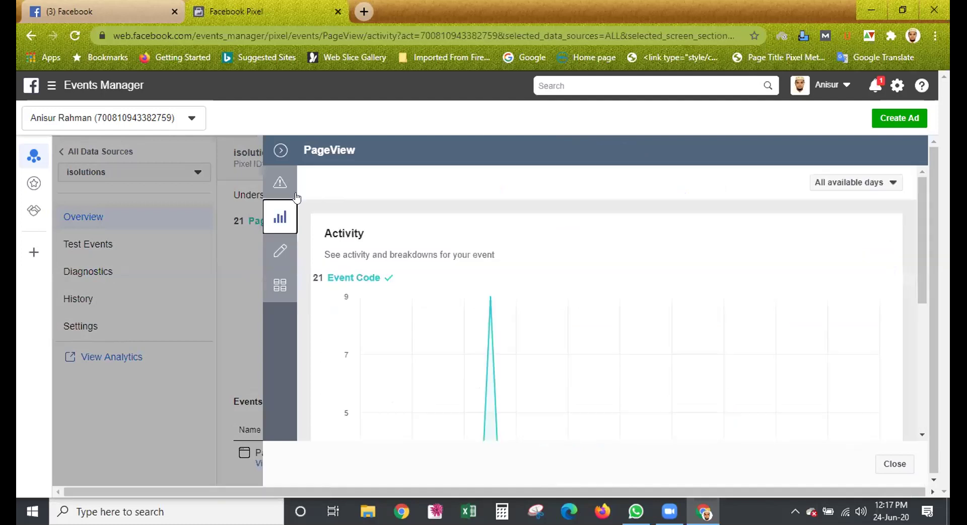
left_click(276, 149)
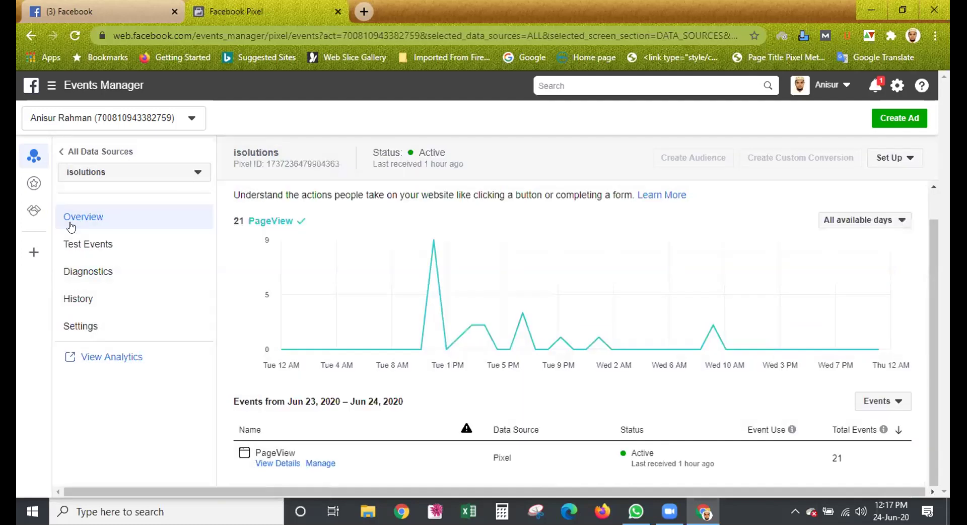
Check the pixel's Diagnostics and History sections and bring up its Analytics report
left_click(107, 276)
left_click(84, 300)
left_click(93, 357)
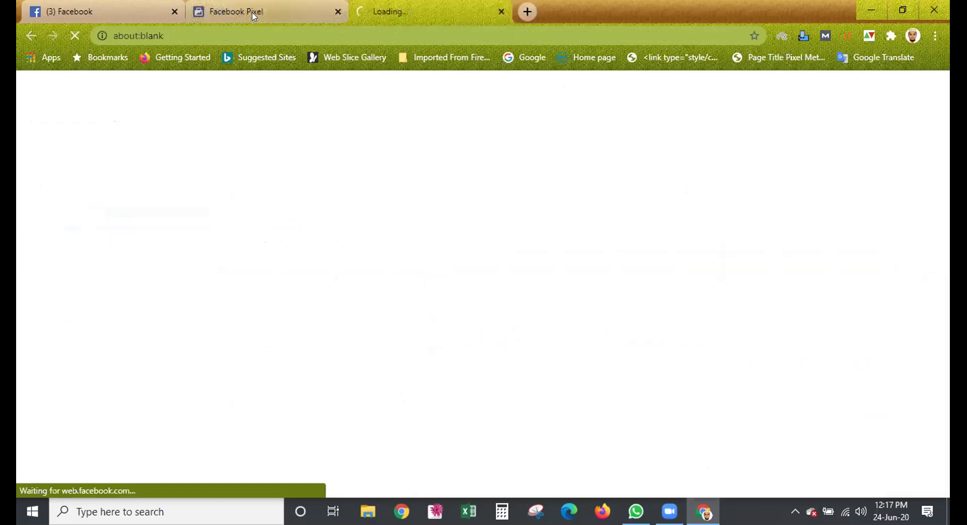
left_click(253, 15)
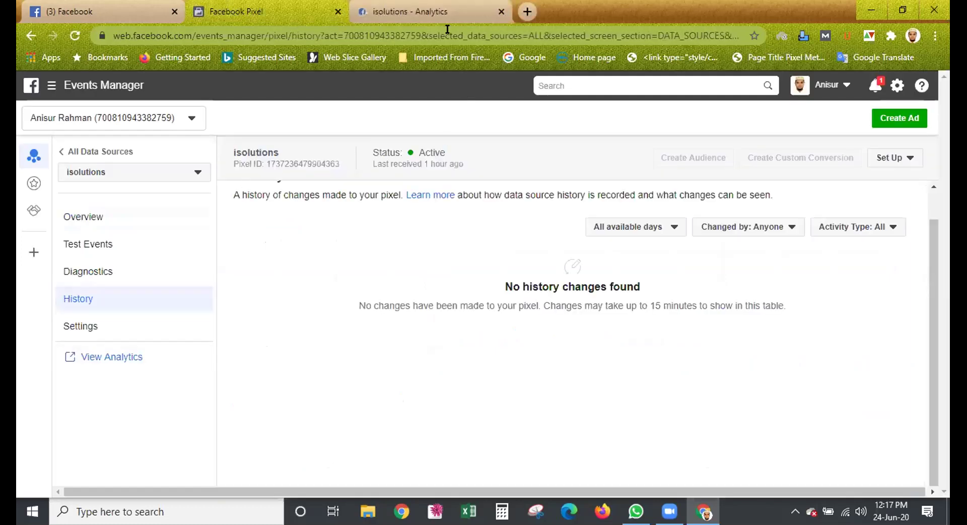
left_click(425, 12)
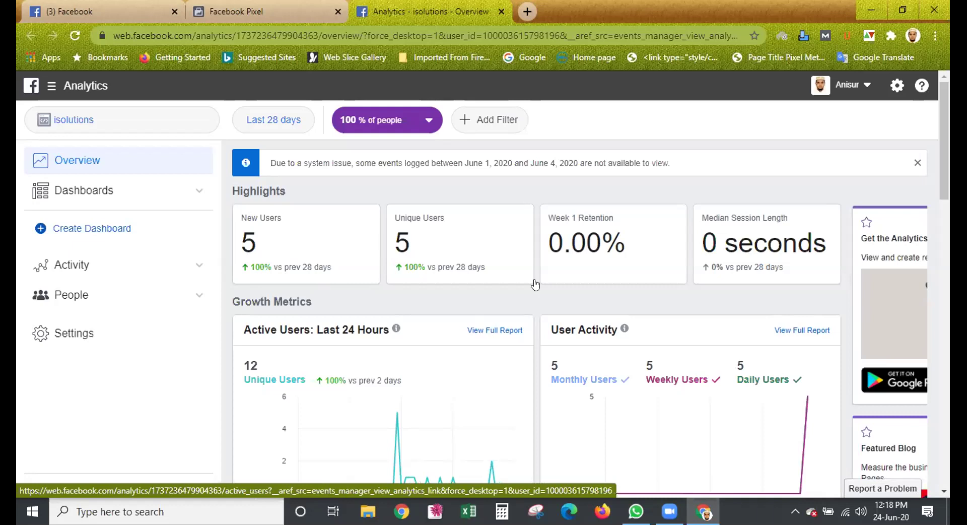
Examine the Analytics overview, including growth metrics, traffic sources, active users by hour and top web pages
scroll(568, 302, "down", 3)
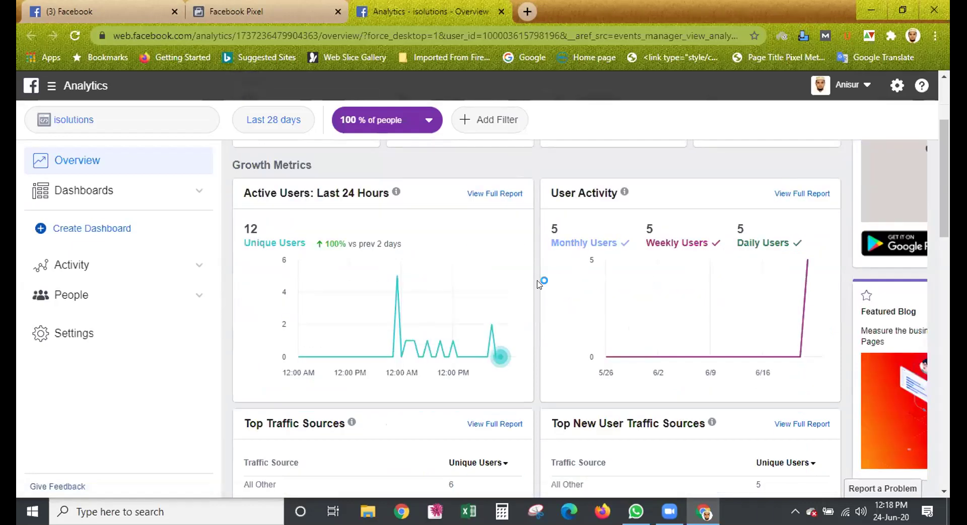
scroll(509, 318, "down", 3)
scroll(467, 349, "down", 1)
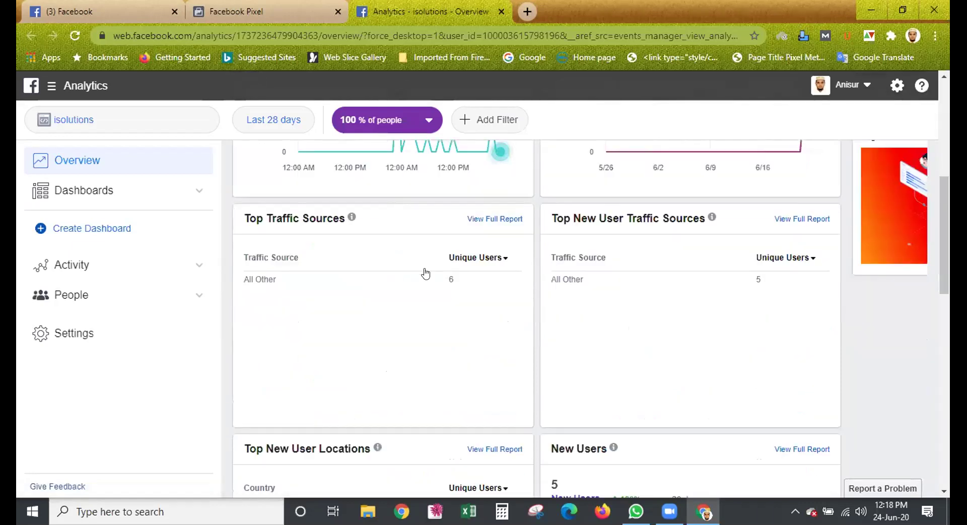
scroll(426, 273, "down", 4)
scroll(492, 255, "down", 4)
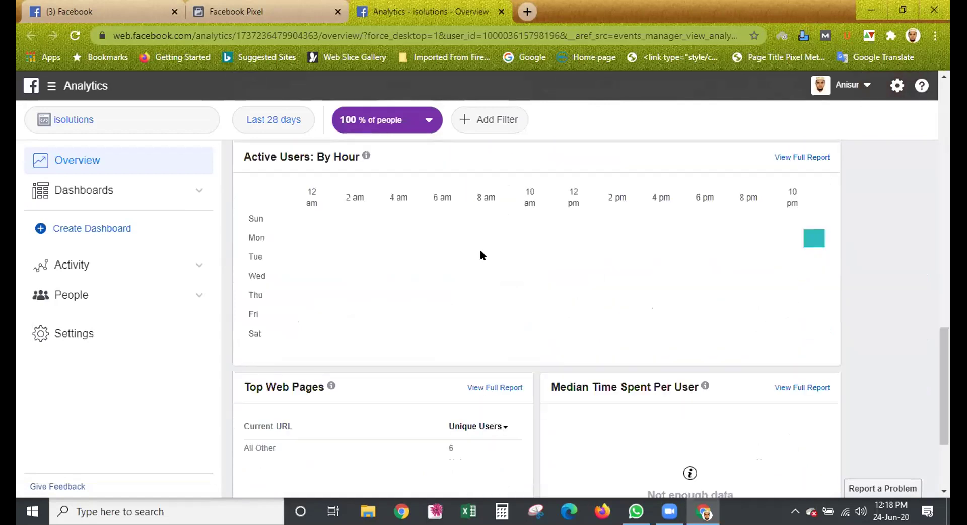
scroll(368, 248, "down", 2)
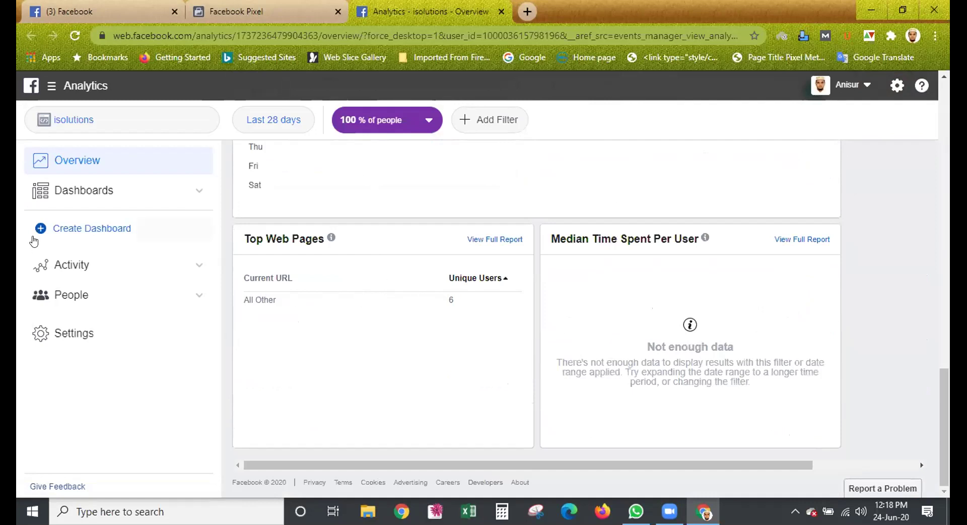
Look through the available Activity reports and review the Technology report on visitors' devices under People
left_click(66, 267)
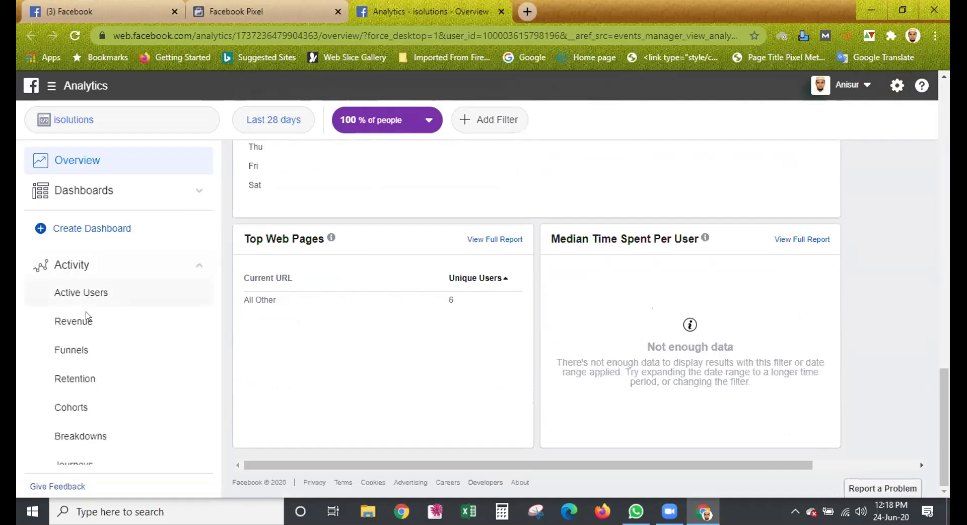
scroll(86, 323, "down", 3)
scroll(111, 313, "down", 1)
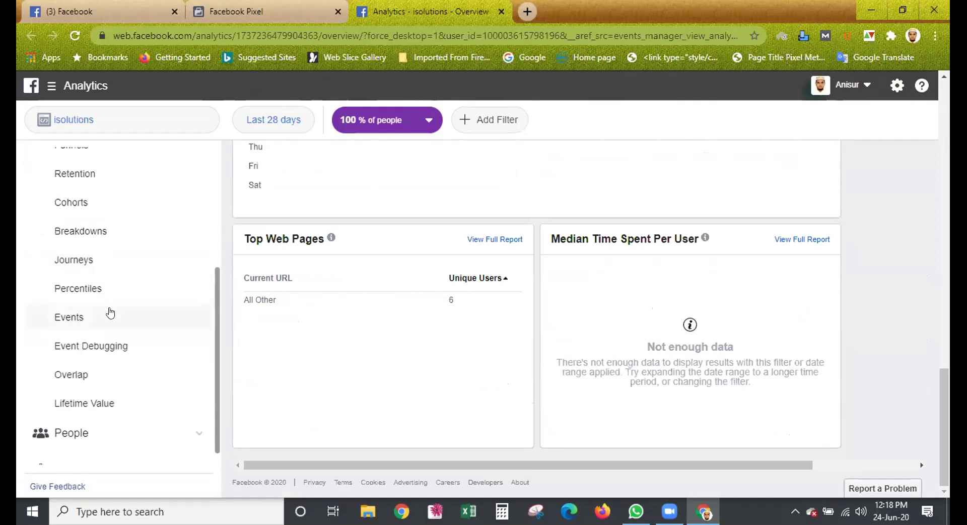
scroll(110, 312, "down", 1)
left_click(73, 410)
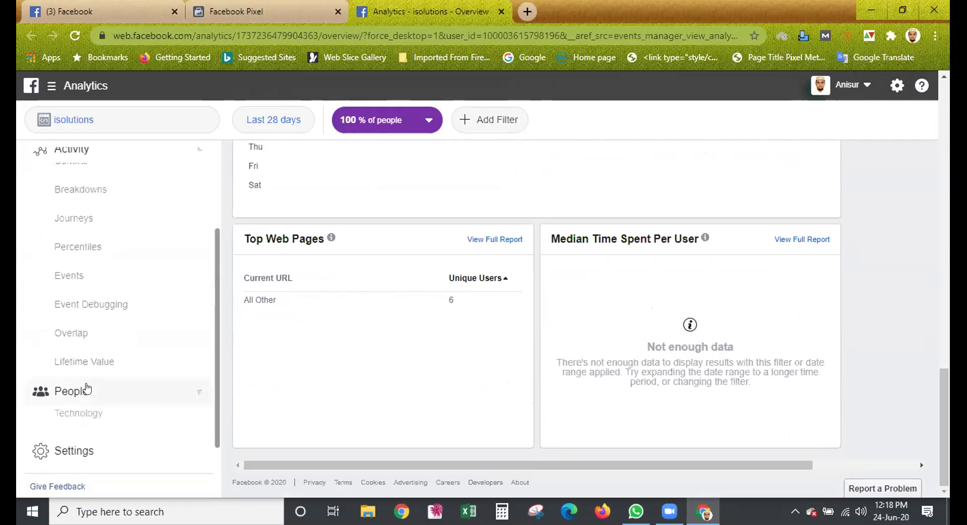
left_click(95, 355)
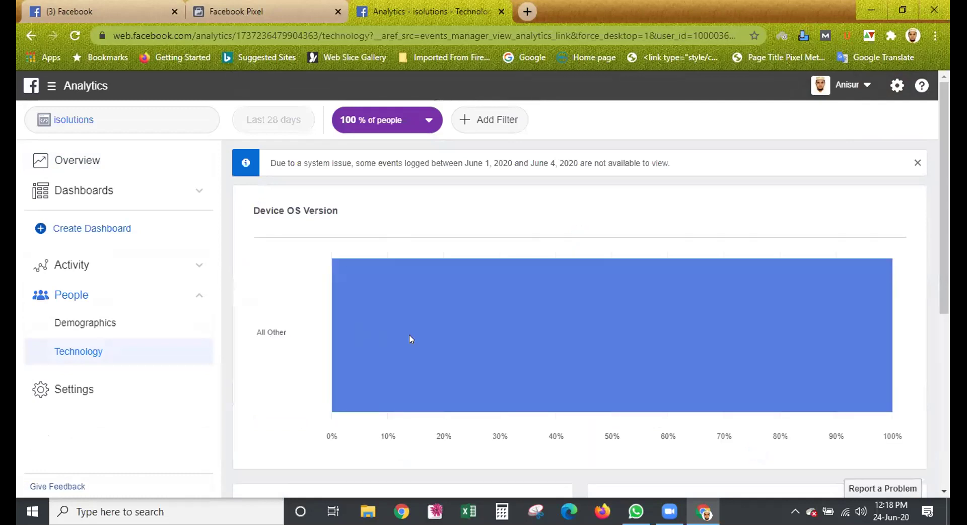
scroll(410, 335, "down", 4)
scroll(413, 335, "down", 3)
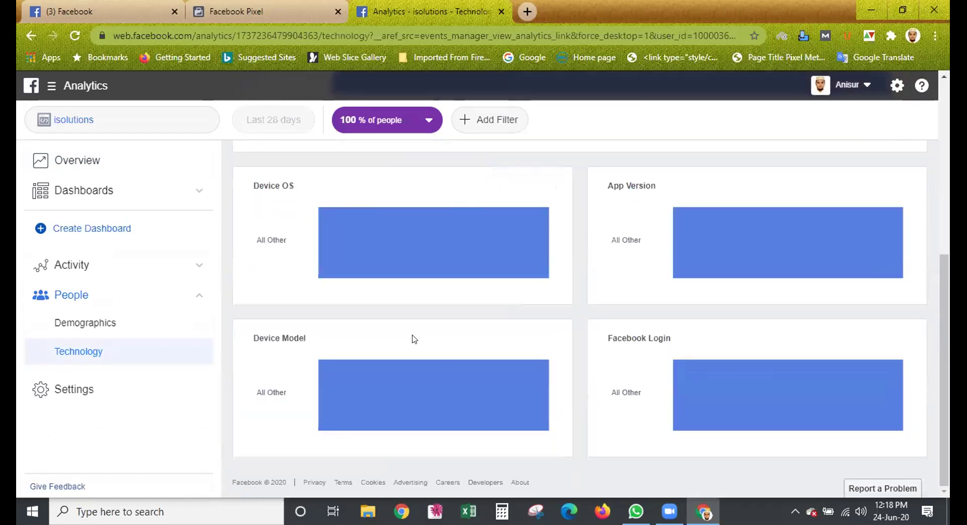
Review the Demographics report with its age, gender, country, city and language charts, and dismiss the system issue notice
left_click(85, 323)
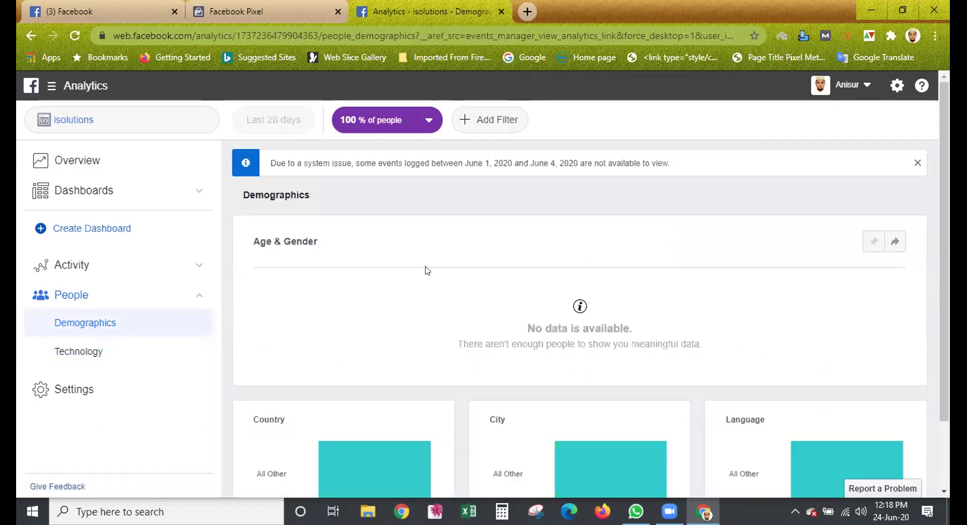
scroll(456, 293, "down", 2)
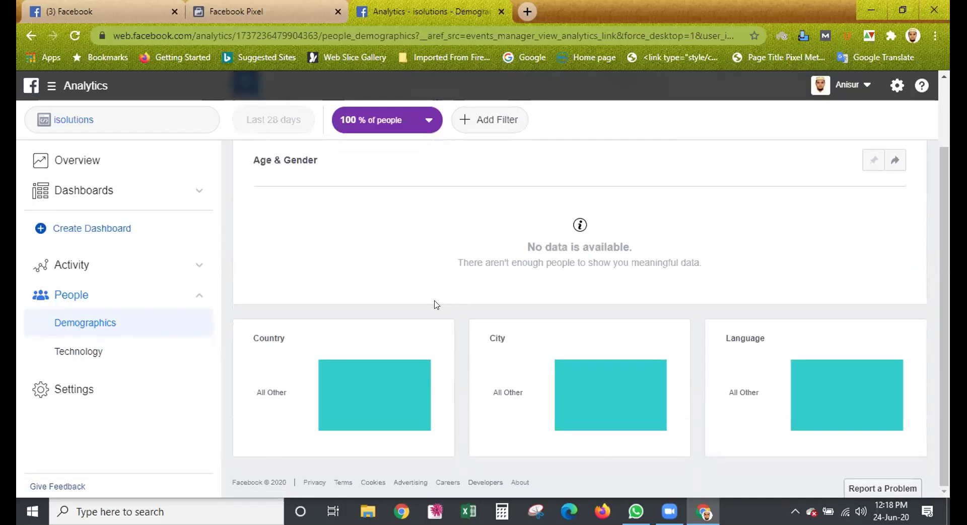
scroll(436, 305, "up", 2)
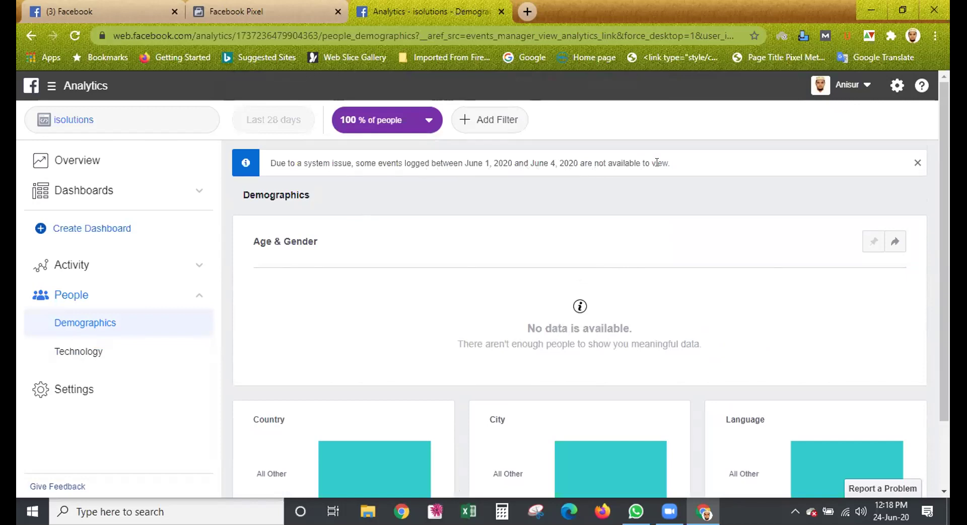
left_click(917, 163)
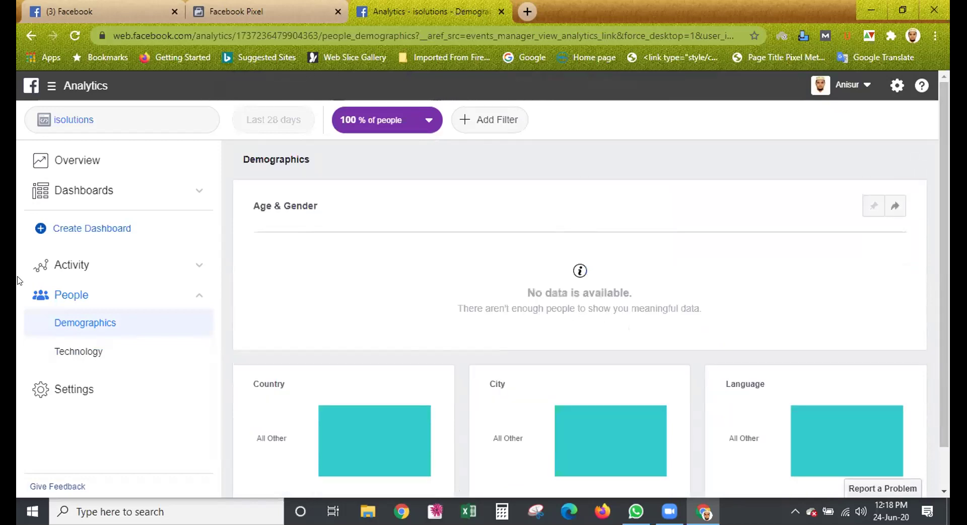
Open the Events report under Activity and inspect the event count for Page Views
left_click(79, 192)
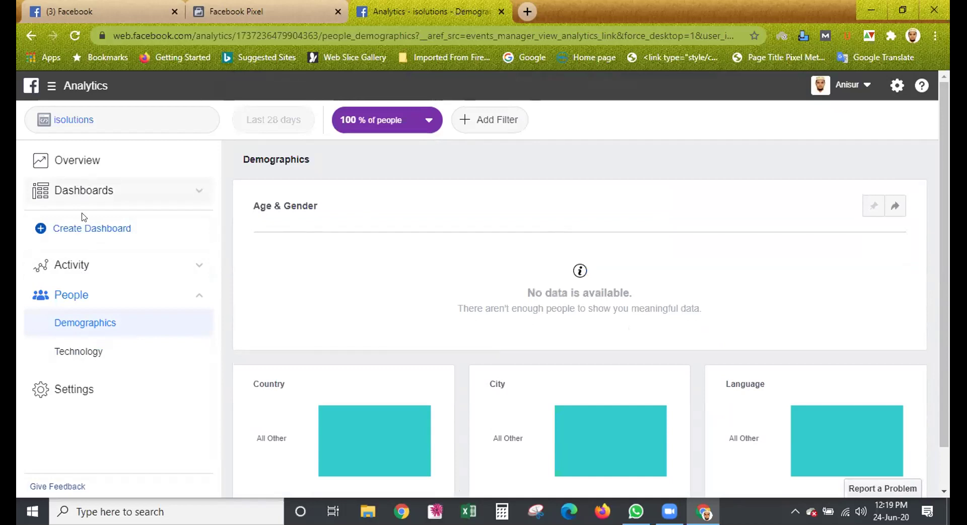
left_click(70, 264)
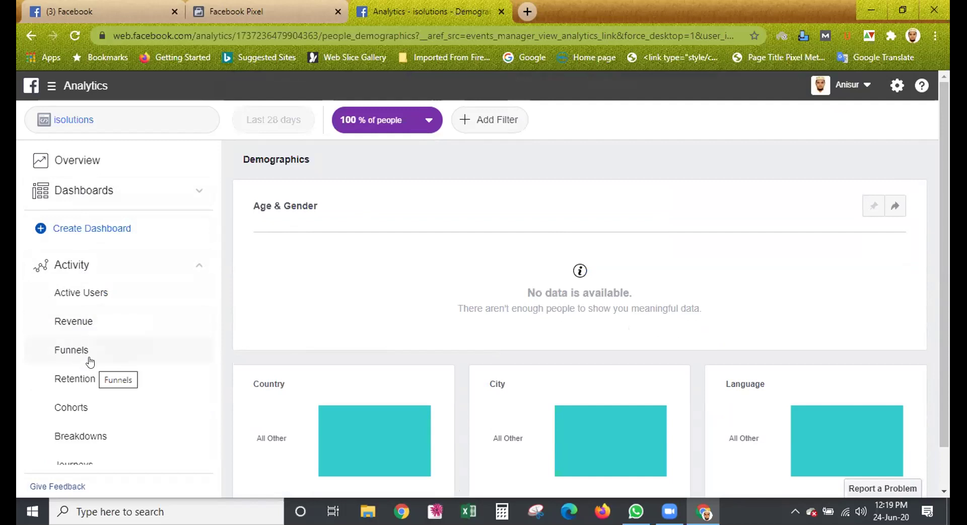
scroll(90, 359, "down", 1)
scroll(98, 339, "down", 2)
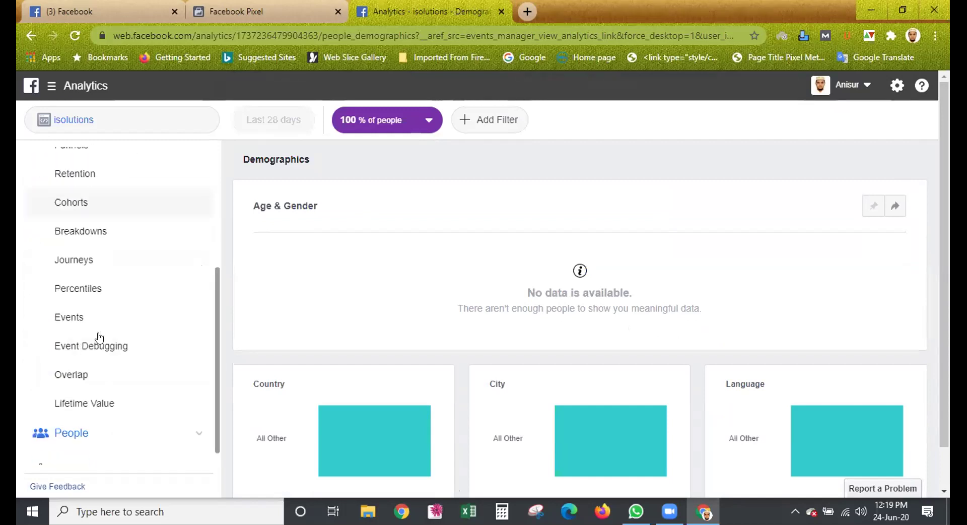
left_click(100, 315)
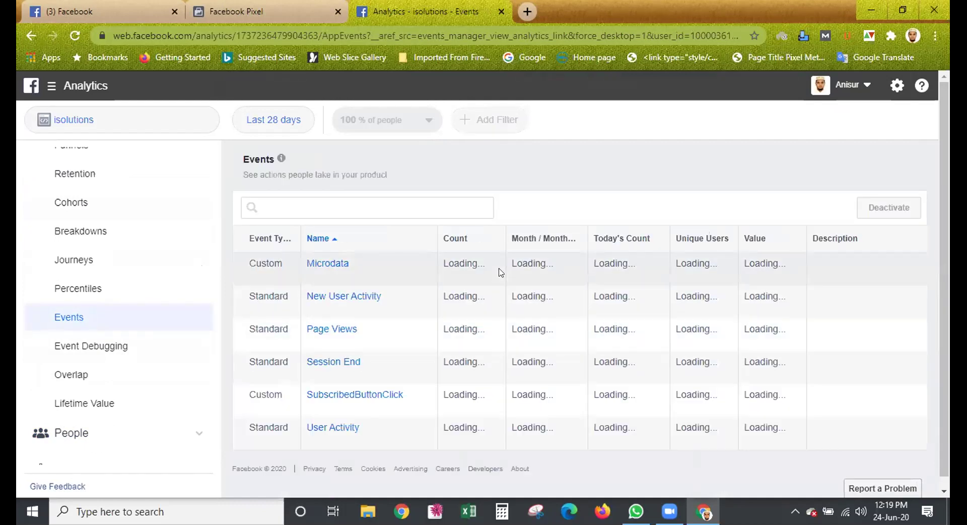
left_click(327, 332)
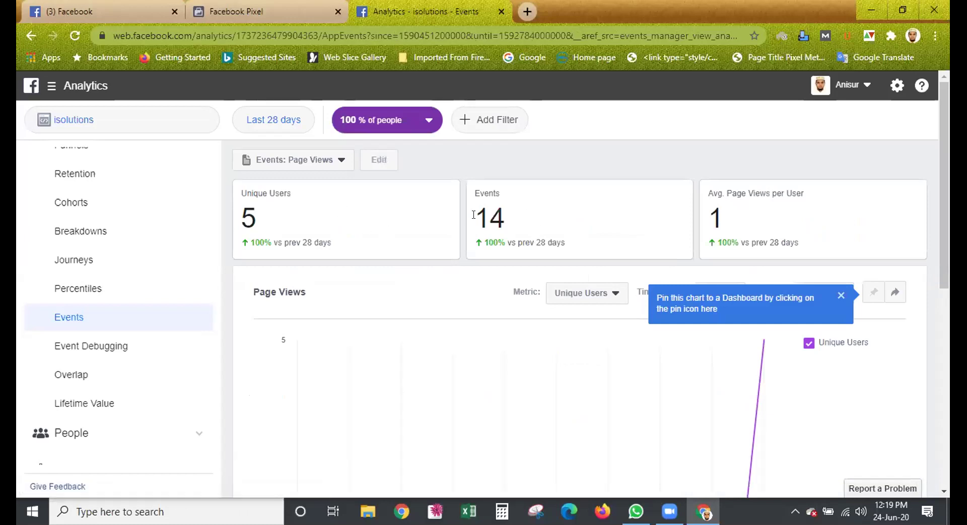
left_click_drag(471, 211, 524, 216)
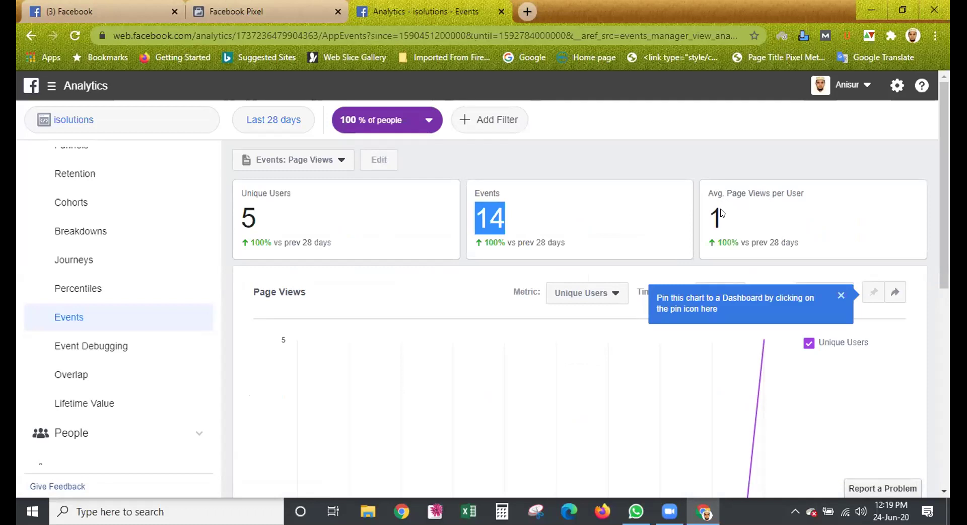
Dismiss the chart pinning tip and review the Page Views chart of unique users in the Events report
left_click(841, 299)
scroll(352, 335, "down", 6)
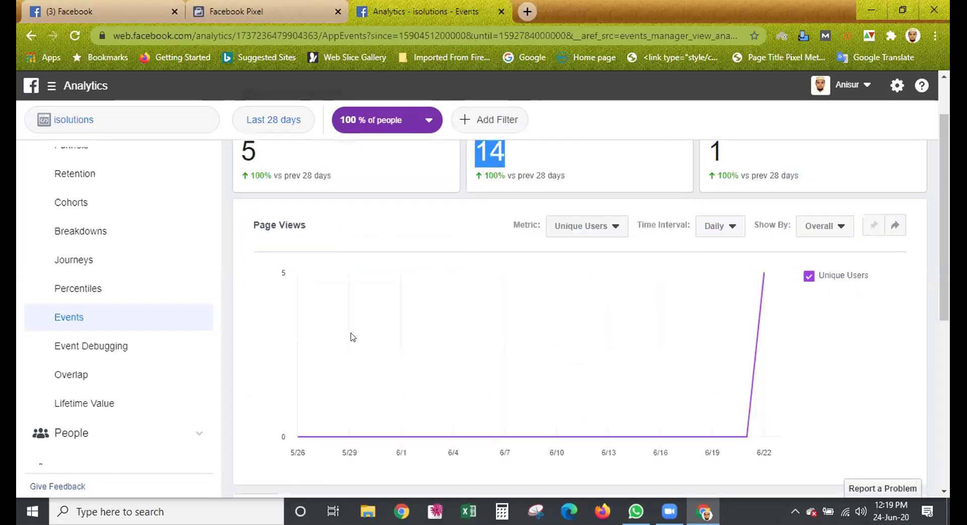
scroll(361, 315, "up", 4)
scroll(361, 315, "up", 2)
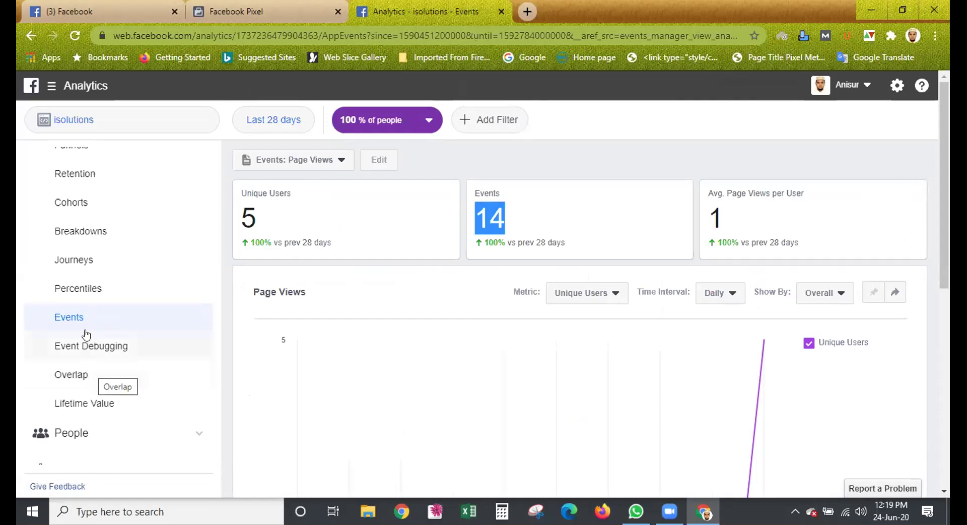
Open the Active Users report, check the Unique Users figure, and open the New Users details to inspect their event count
scroll(78, 225, "up", 4)
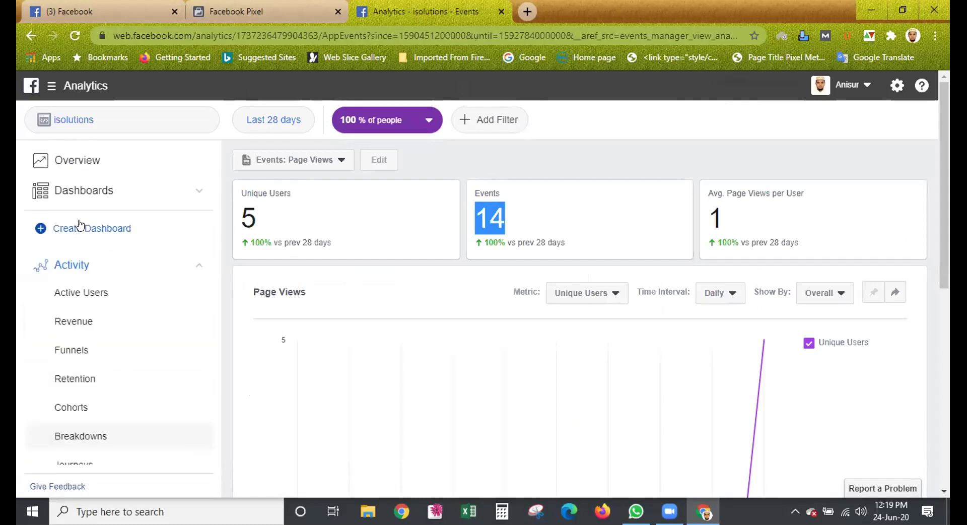
left_click(81, 292)
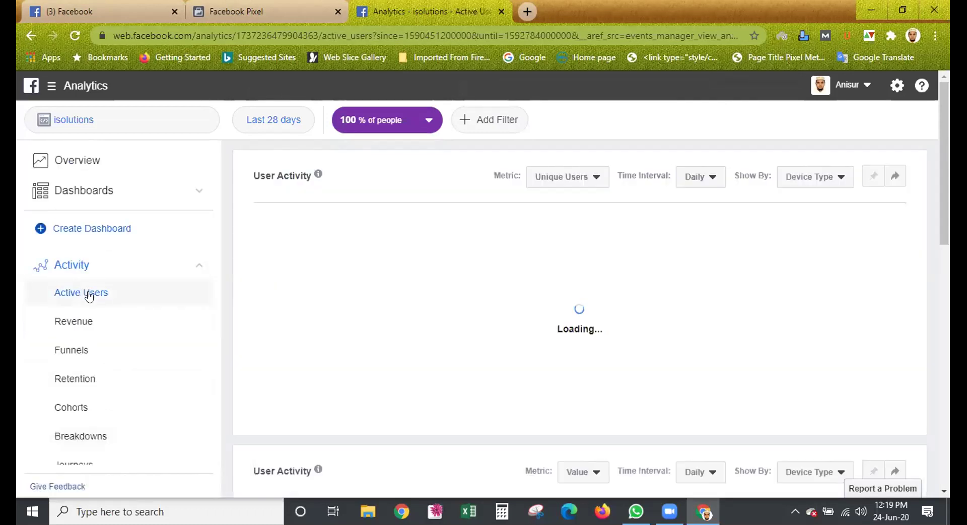
left_click(244, 13)
scroll(289, 190, "up", 1)
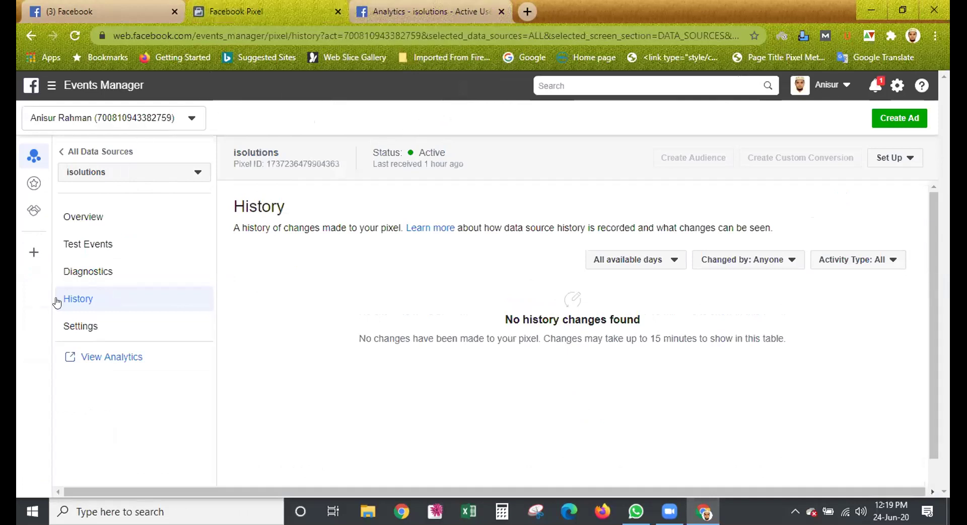
left_click(112, 356)
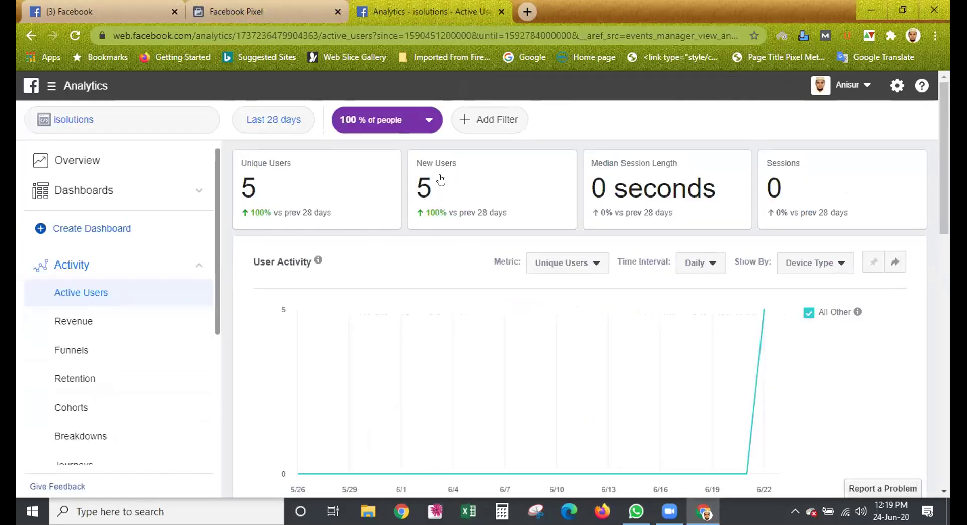
left_click_drag(274, 192, 243, 190)
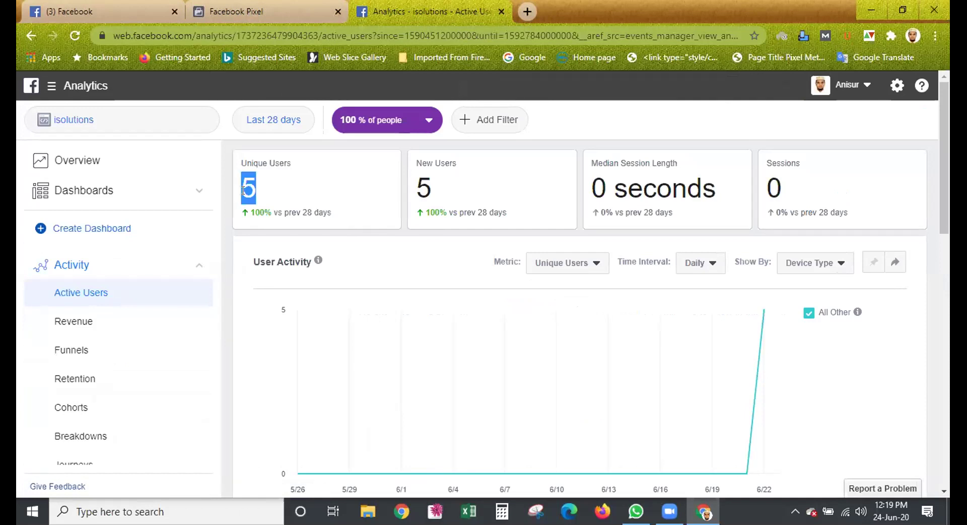
left_click(461, 185)
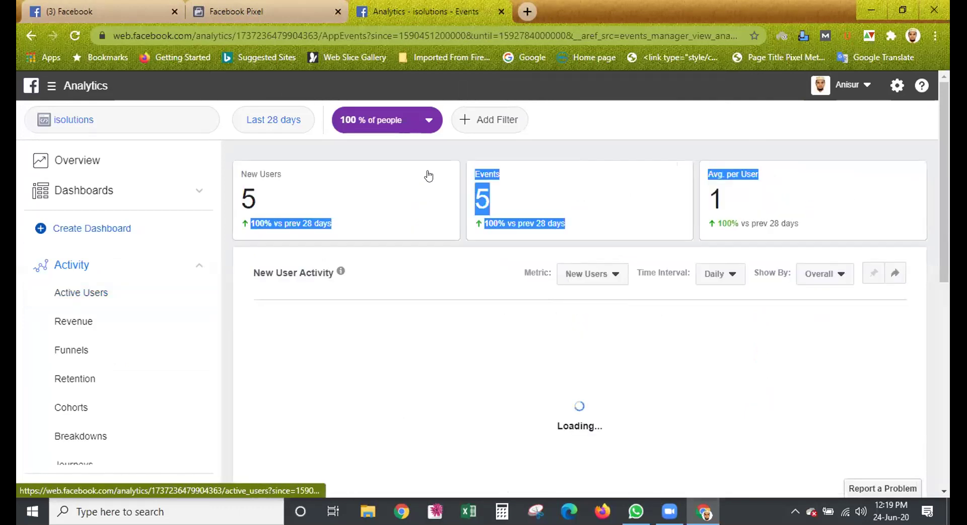
double_click(483, 196)
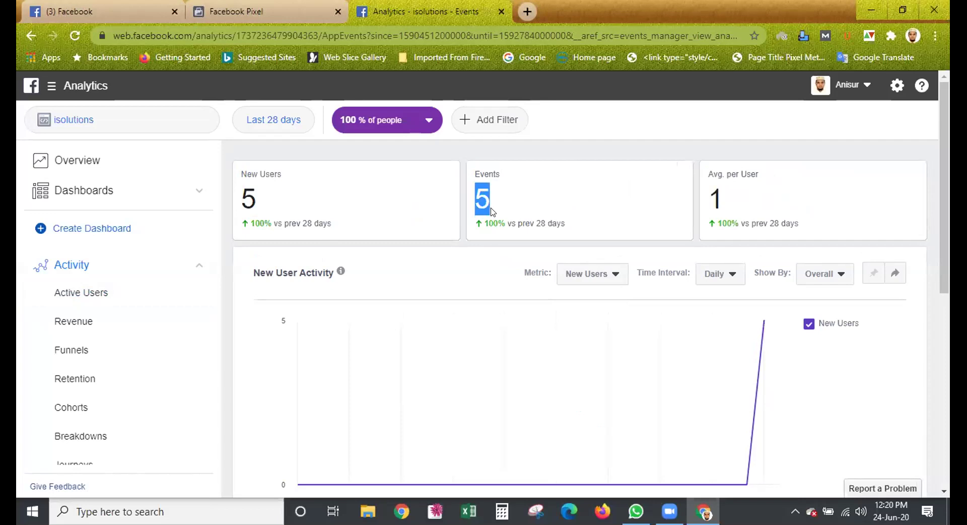
Return to Events Manager, open its Data Sources overview and look through the listed sources
left_click(209, 13)
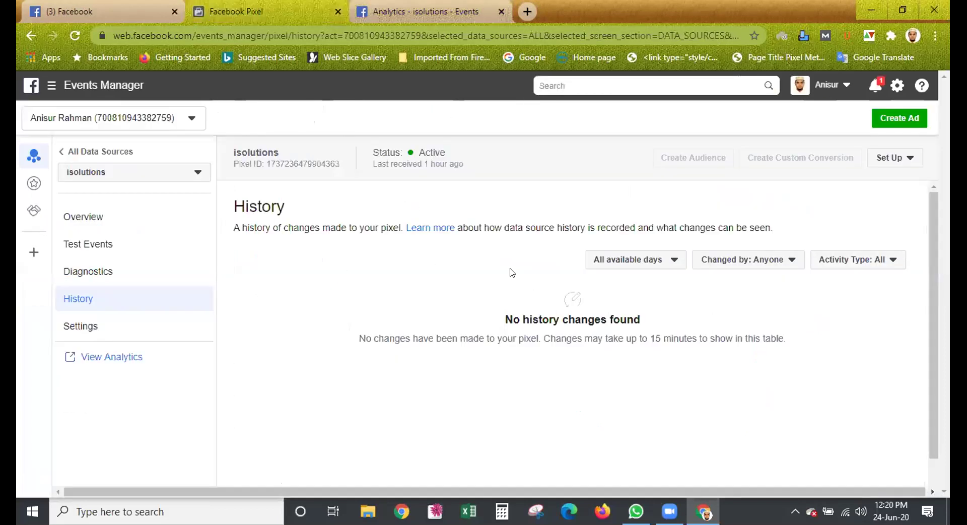
left_click(52, 86)
left_click(260, 183)
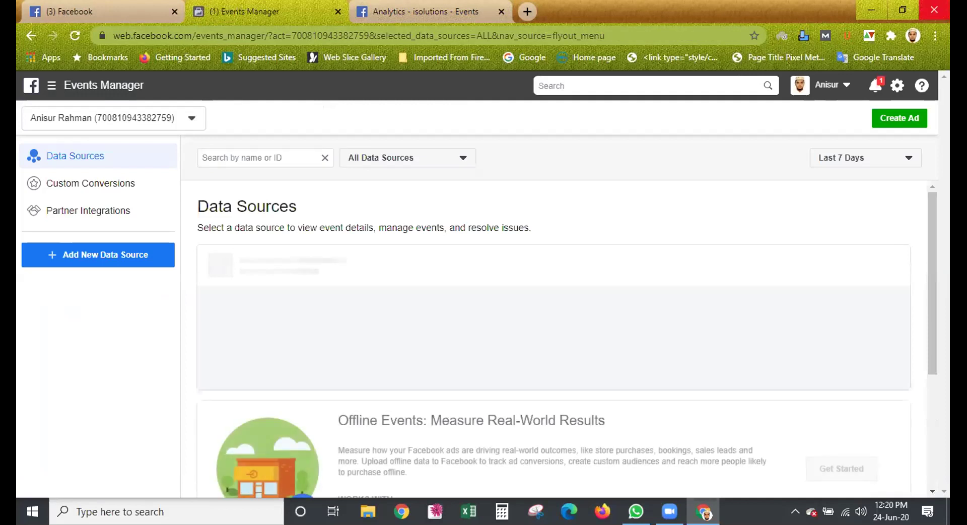
scroll(693, 219, "down", 4)
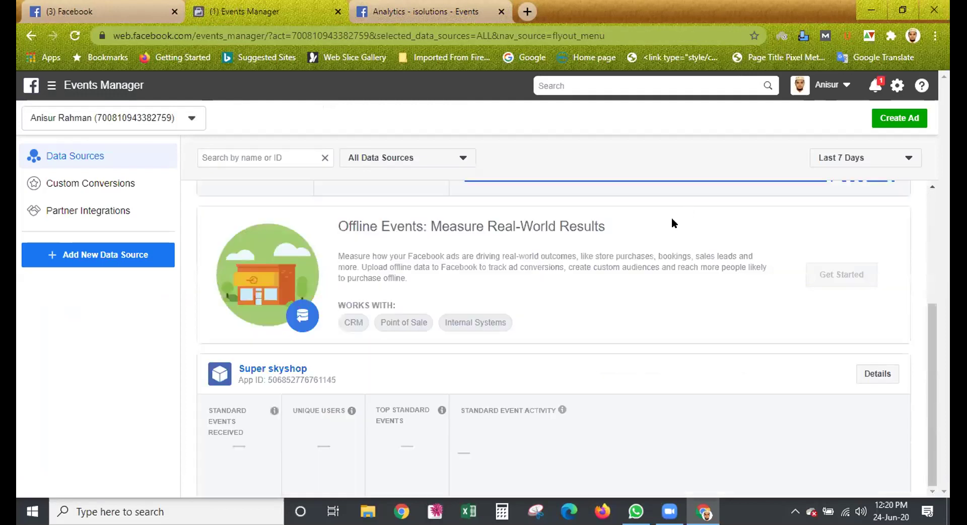
scroll(627, 247, "up", 4)
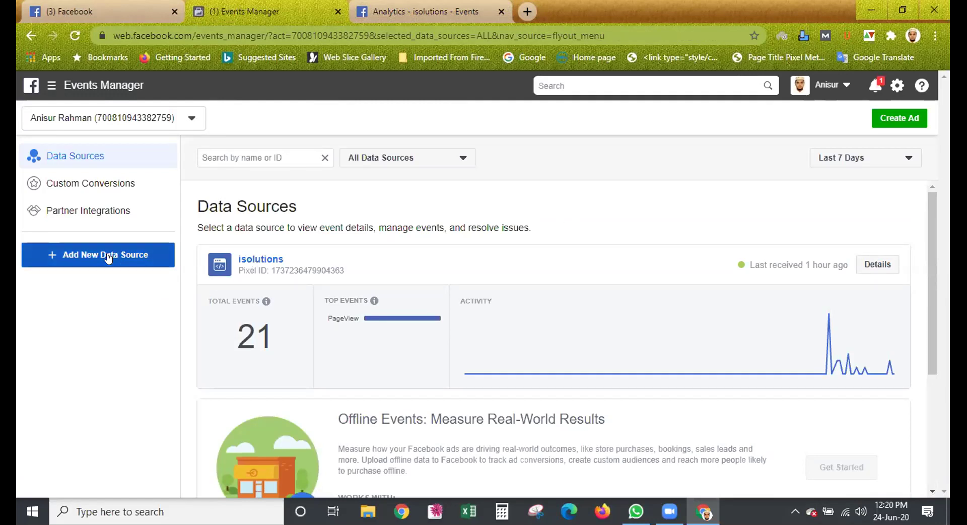
Filter the data sources to Facebook Pixels and review the isolutions pixel's activity
left_click(393, 160)
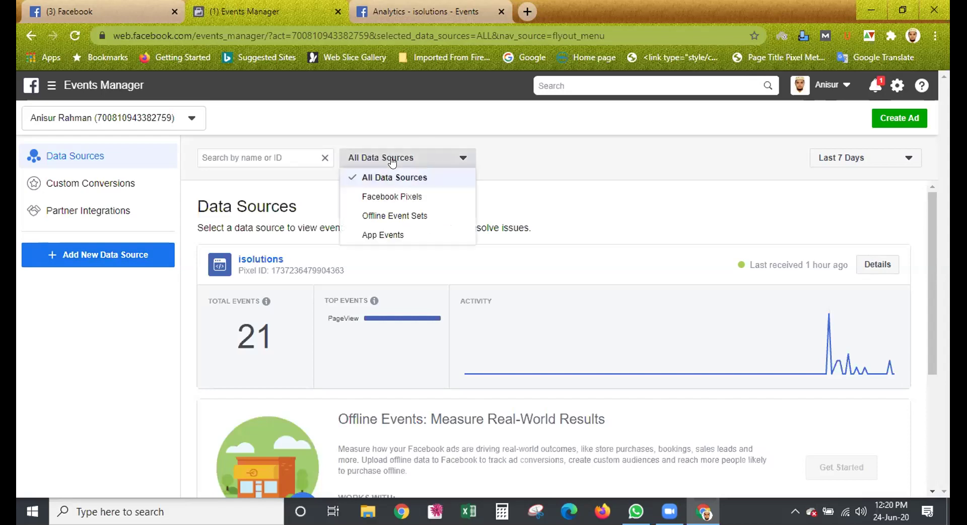
left_click(395, 200)
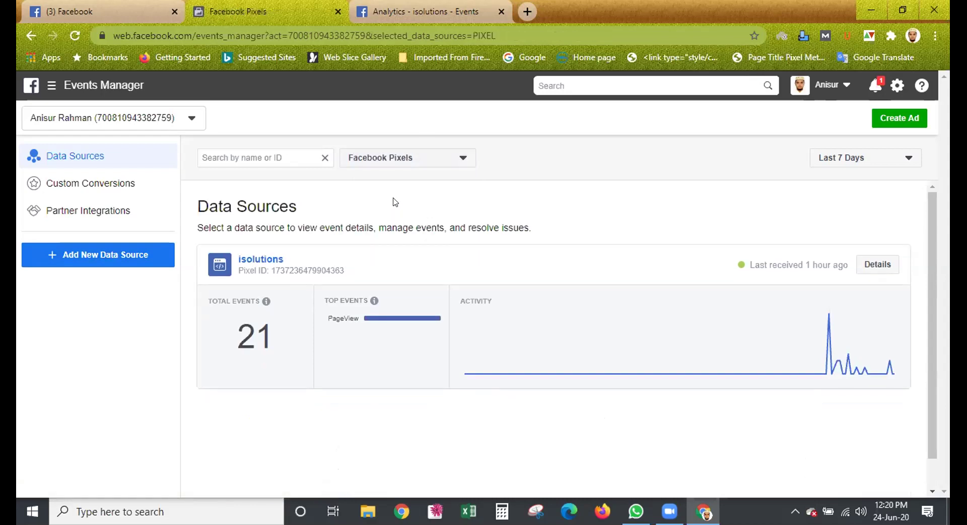
scroll(439, 327, "down", 1)
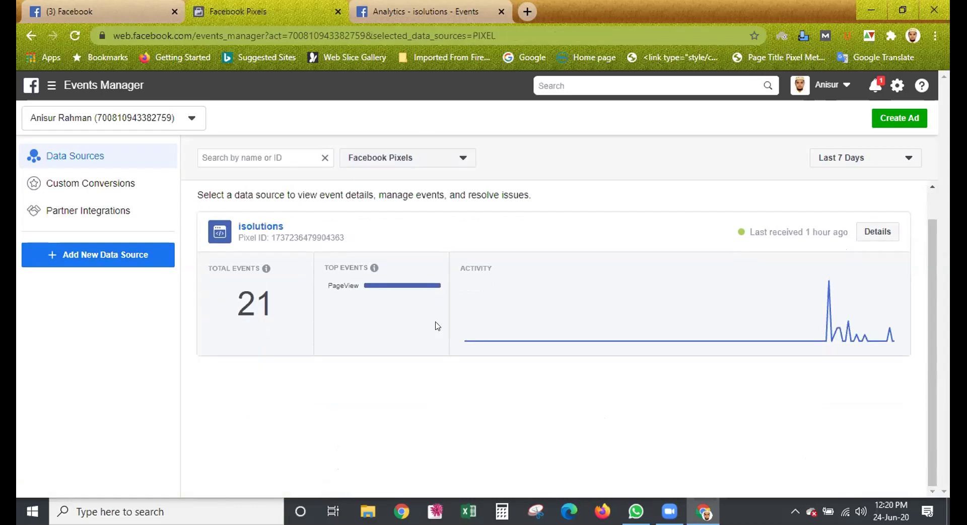
Check whether the personal ad account can add a new Facebook Pixel data source, reading the option's info note
left_click(120, 263)
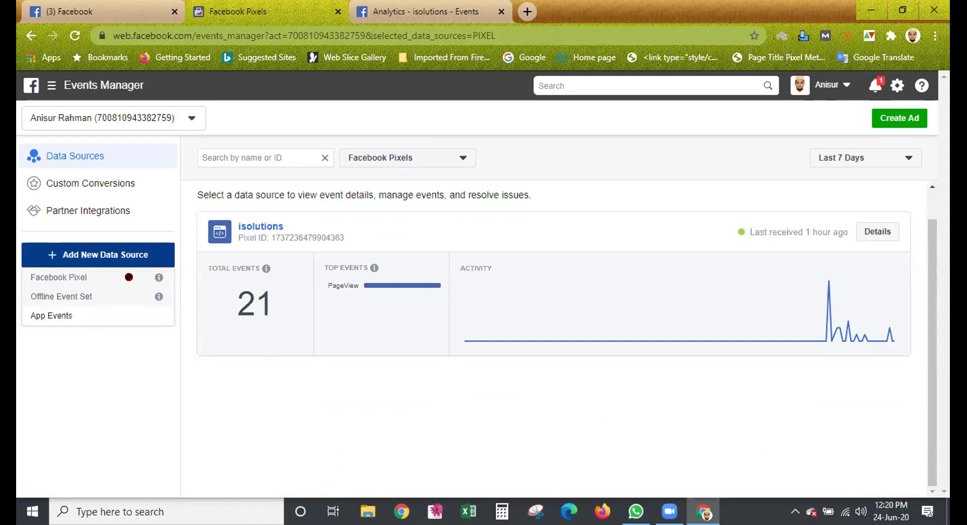
mouse_move(156, 278)
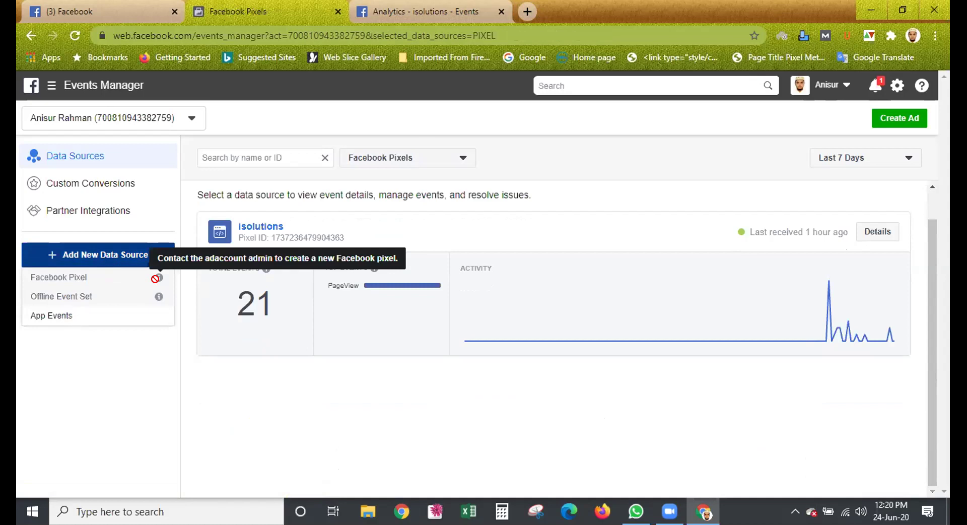
left_click(863, 158)
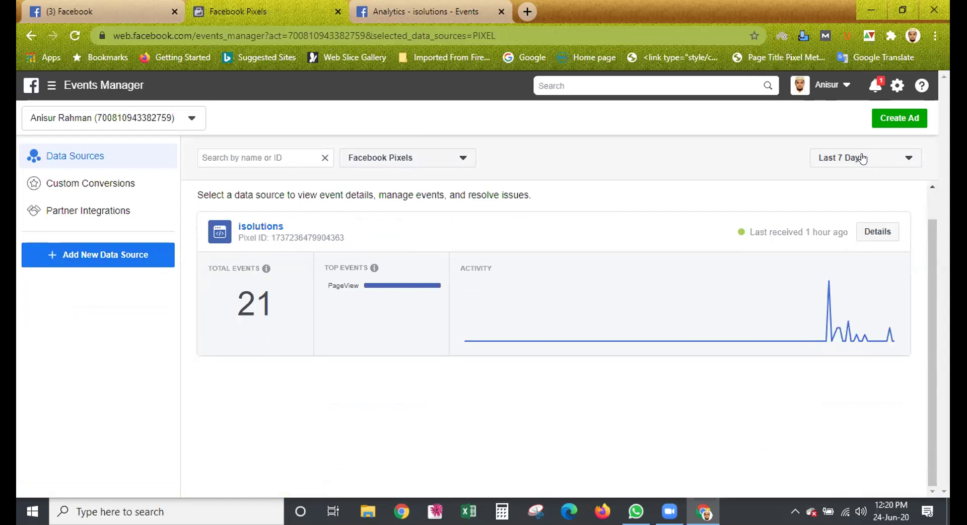
Open Custom Conversions, switch Events Manager to the business account, and close the Analytics page
left_click(78, 191)
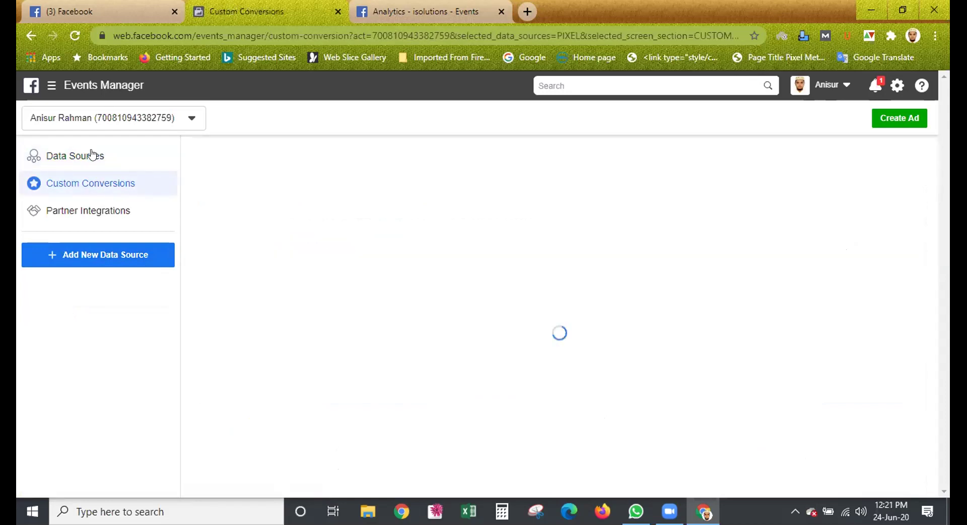
left_click(94, 117)
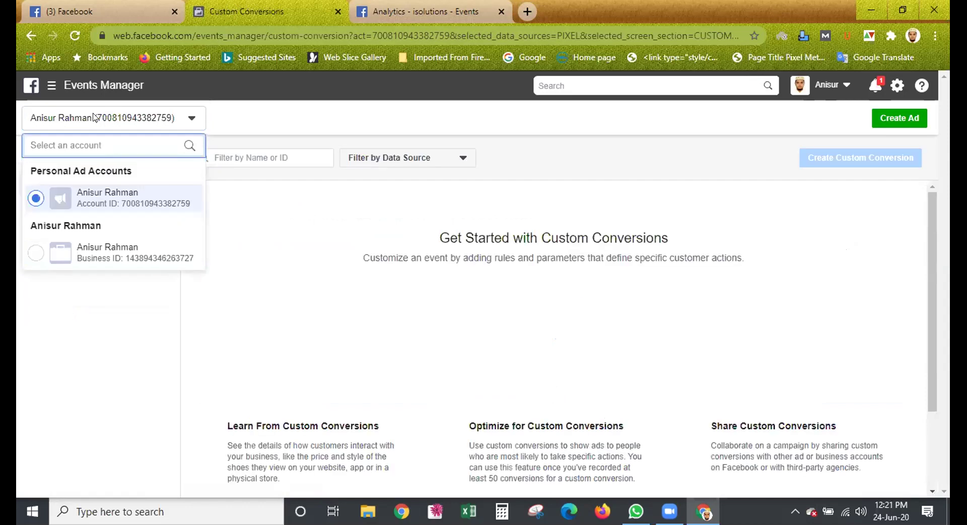
left_click(95, 251)
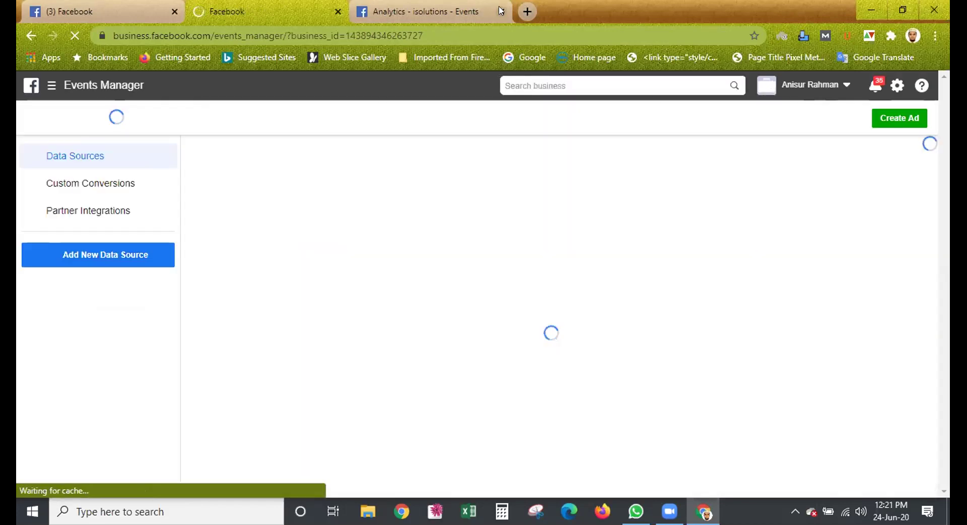
left_click(500, 11)
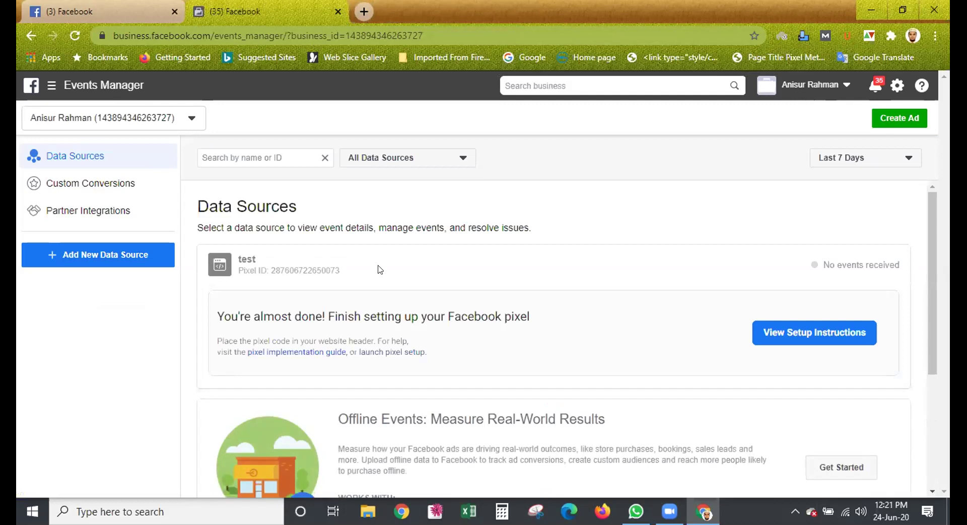
Review the business account's new data source types, available accounts and existing data sources, keeping the business account selected
left_click(127, 259)
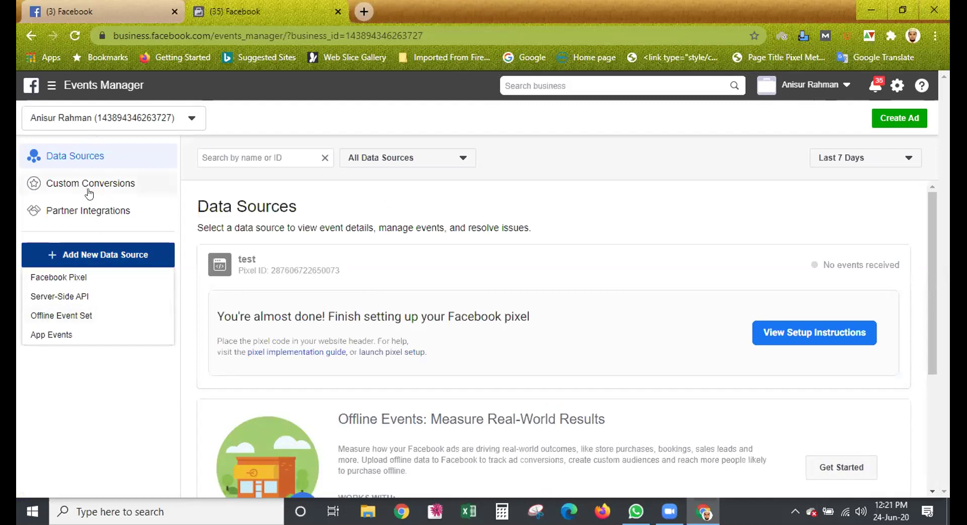
left_click(116, 119)
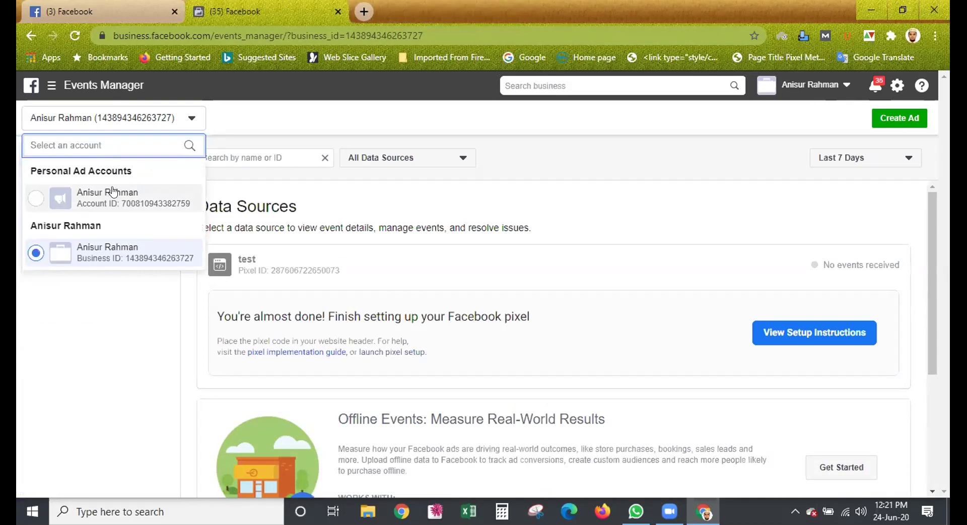
left_click(107, 258)
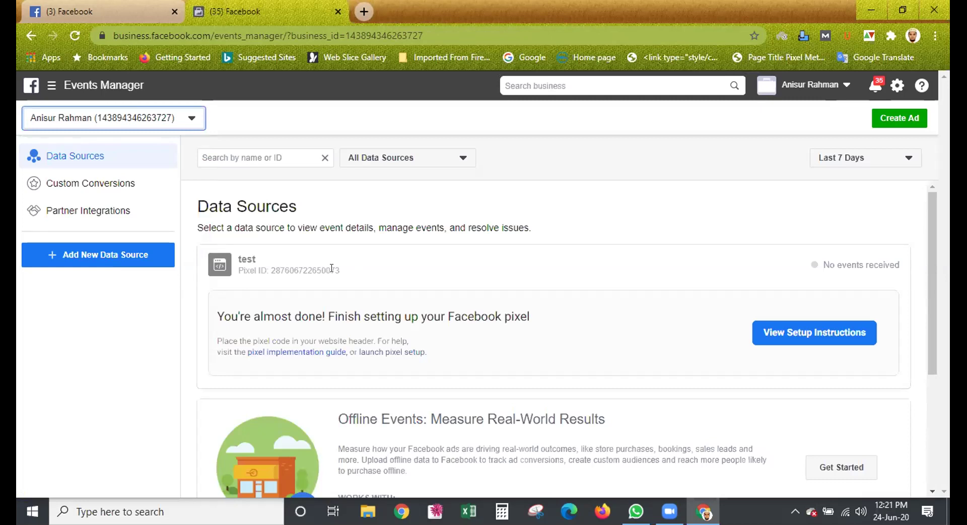
left_click(62, 118)
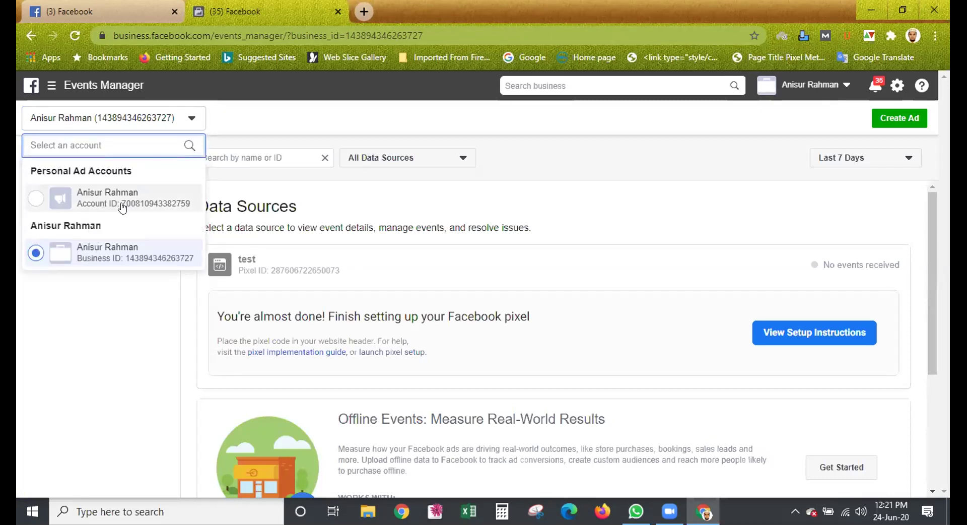
left_click(143, 258)
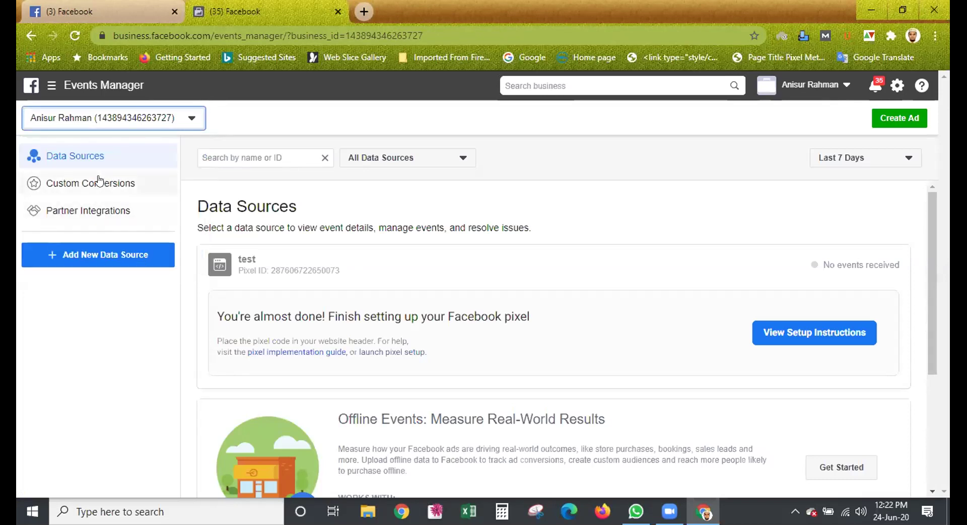
double_click(827, 158)
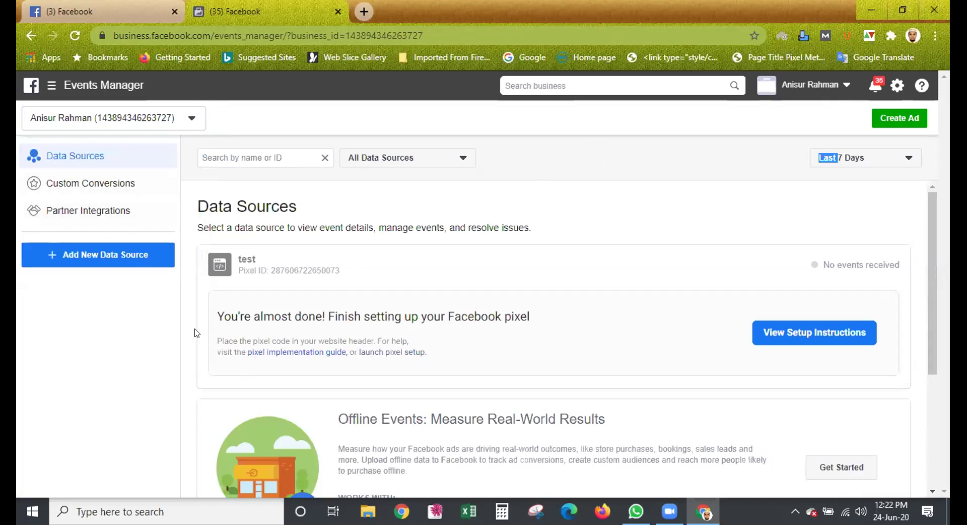
scroll(595, 291, "down", 3)
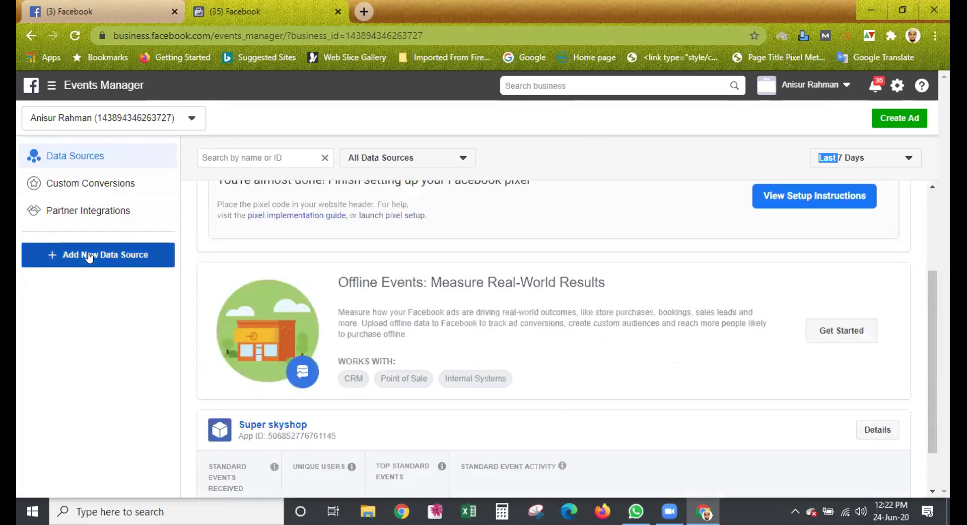
Create a new Facebook Pixel data source named "test pixel 2time", leaving the optional website address blank
left_click(88, 256)
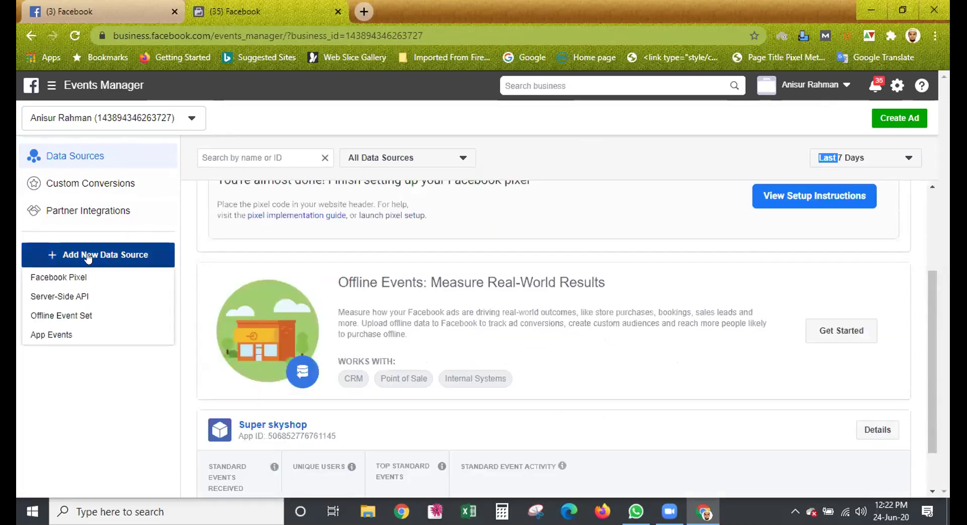
left_click(67, 281)
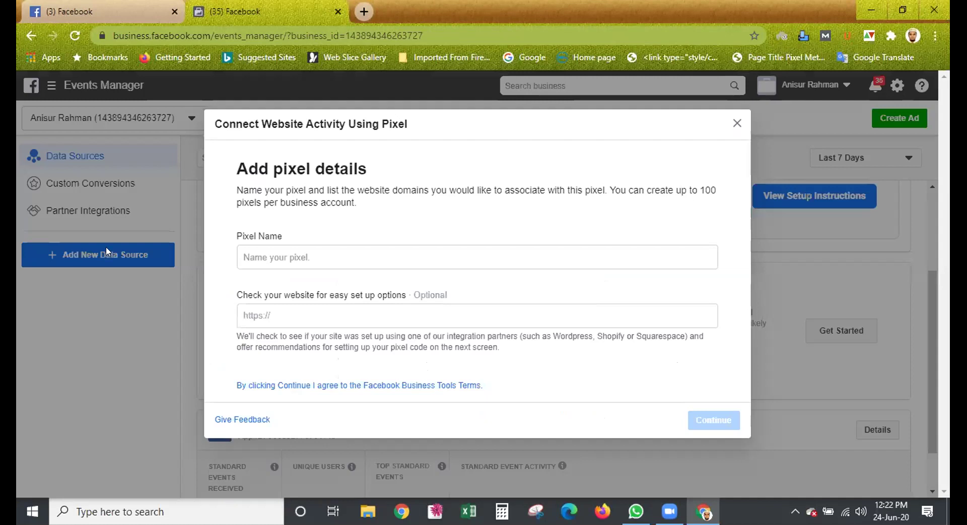
left_click(305, 257)
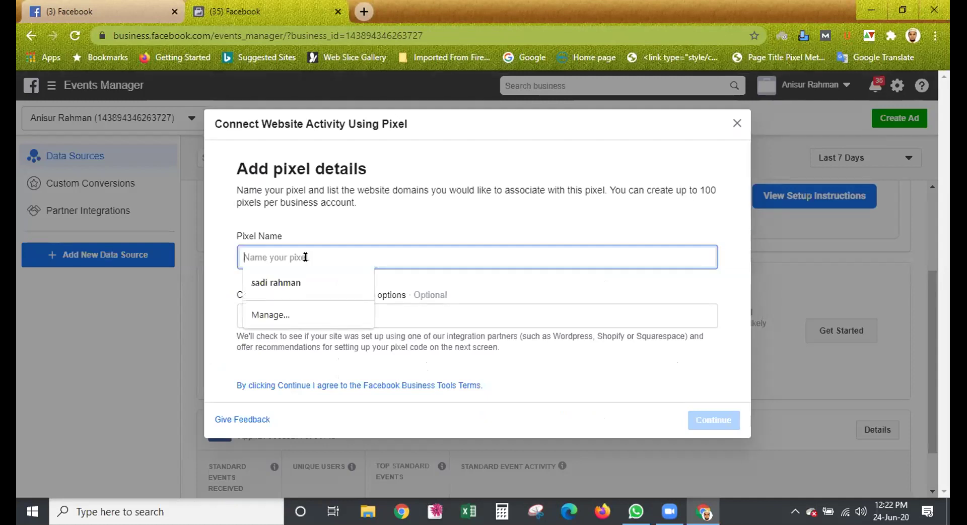
type("te")
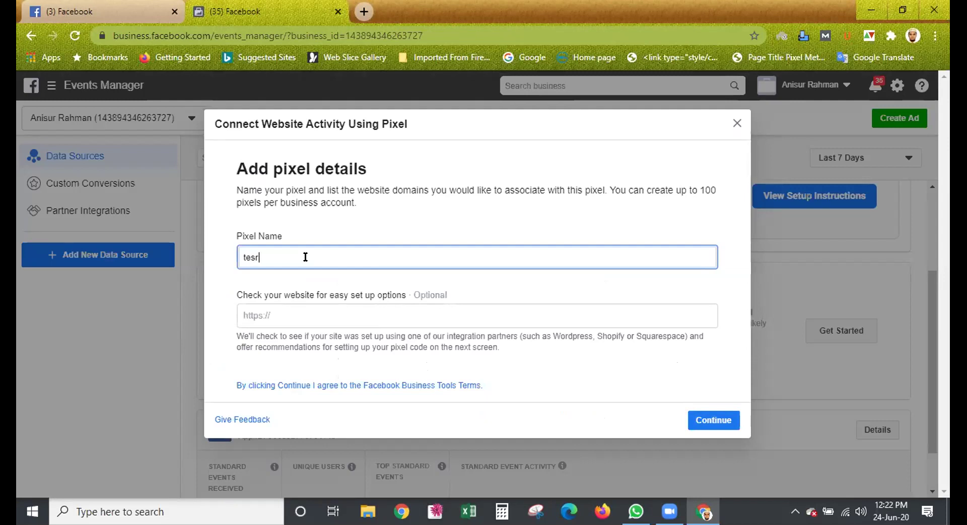
type("sr")
key("BackSpace")
type("t pixel 2ntim")
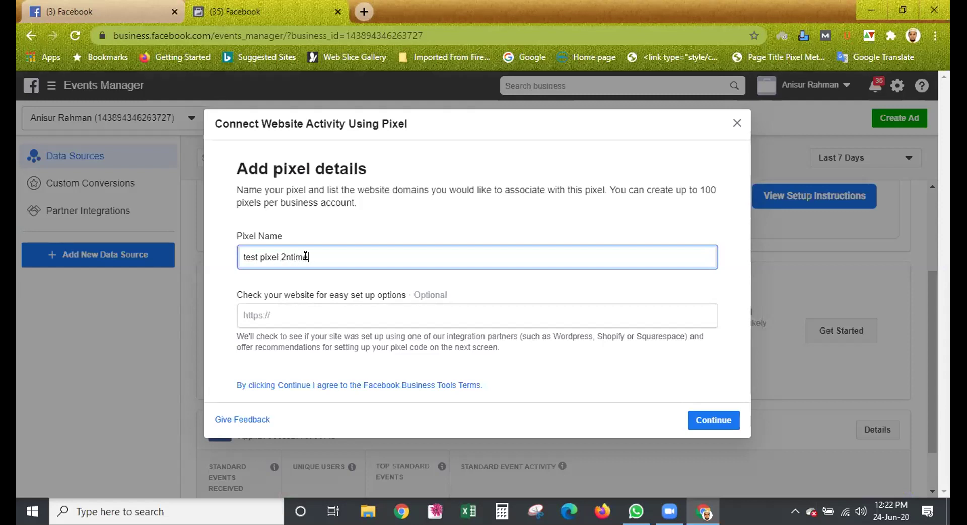
type("e")
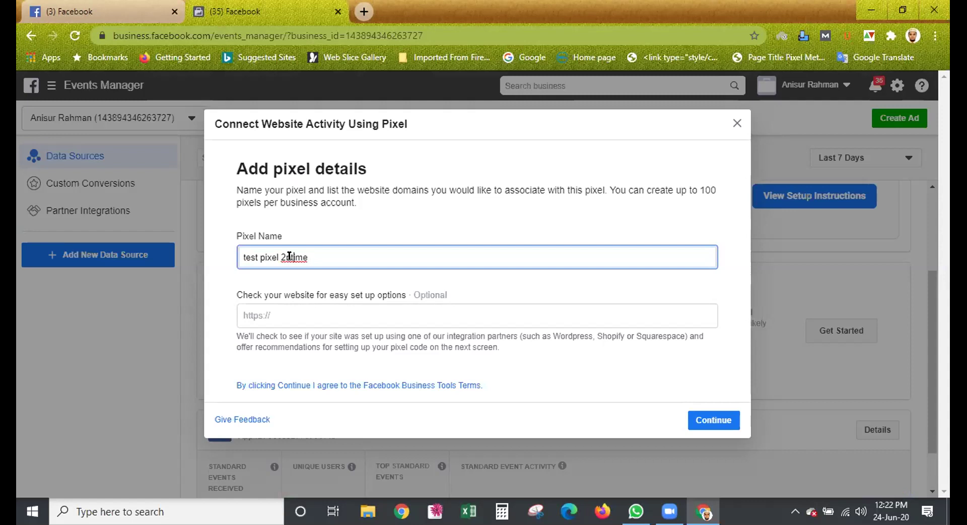
key("BackSpace")
left_click(338, 251)
left_click(326, 313)
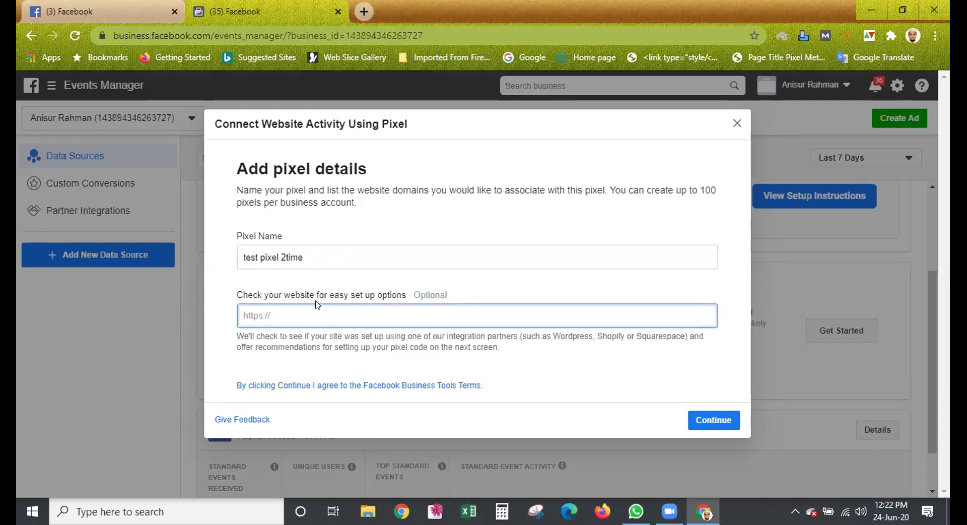
left_click(699, 421)
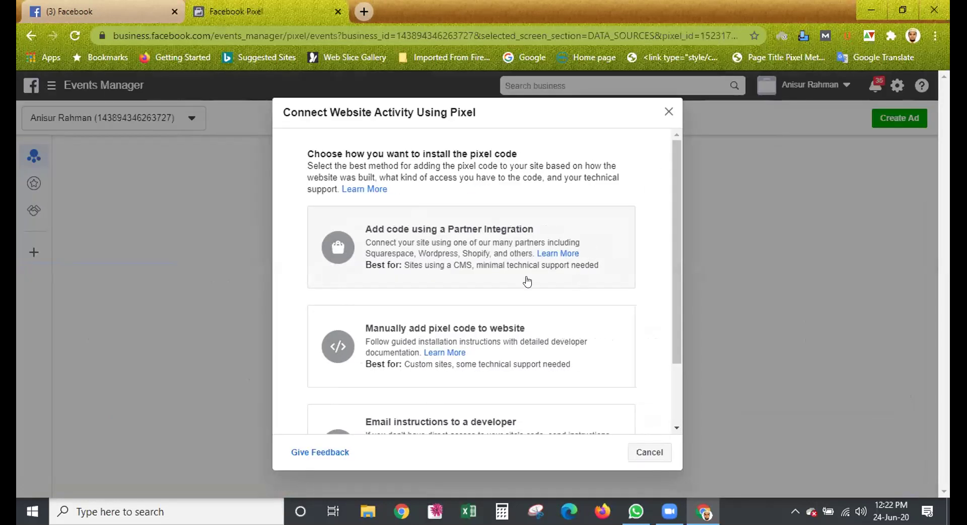
Review the pixel code installation methods and choose to add the code to the website manually
scroll(398, 291, "down", 1)
scroll(401, 320, "down", 1)
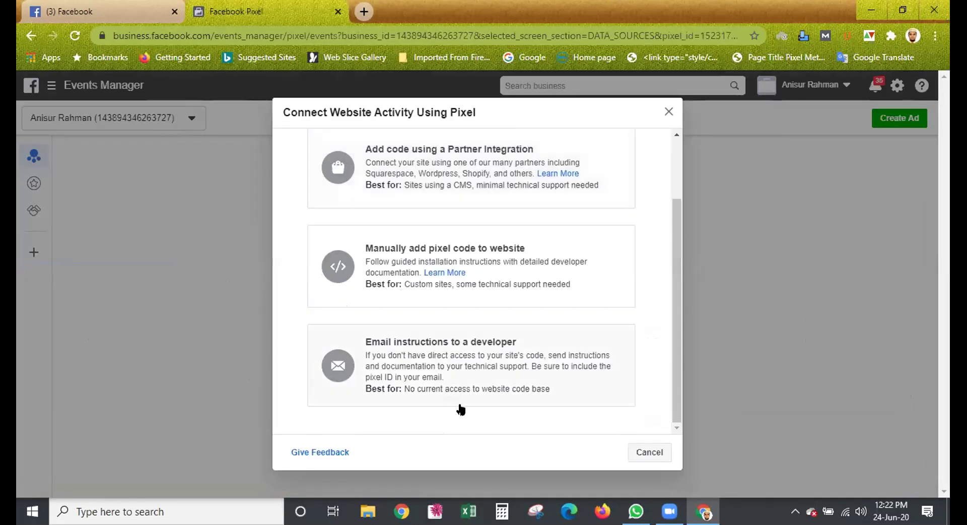
scroll(469, 312, "up", 2)
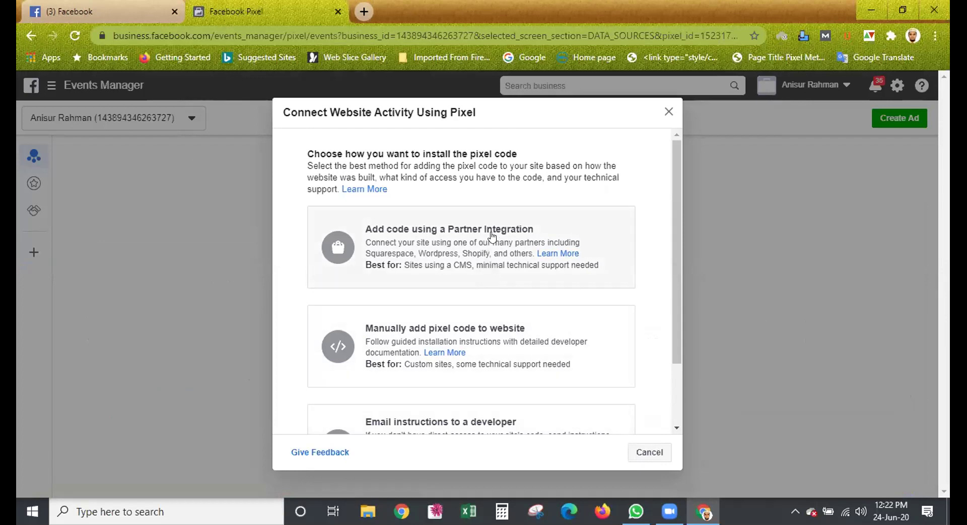
scroll(492, 234, "down", 2)
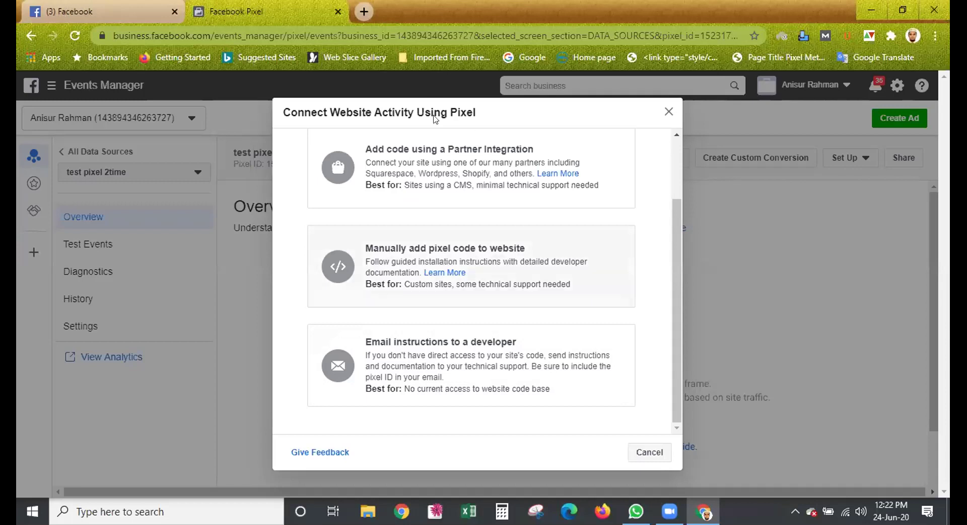
left_click(406, 284)
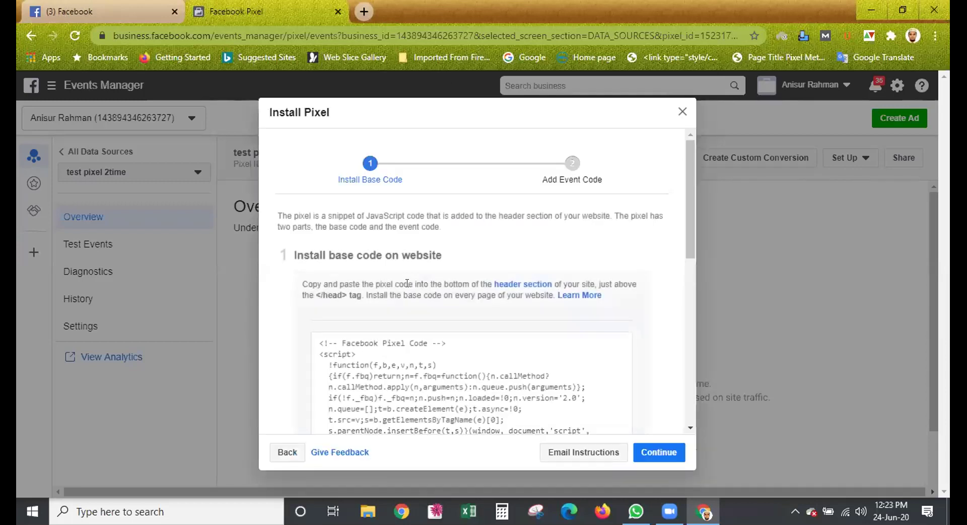
Look through the pixel installation instructions, copy the base code to the clipboard, and close the installation dialog
scroll(407, 283, "down", 6)
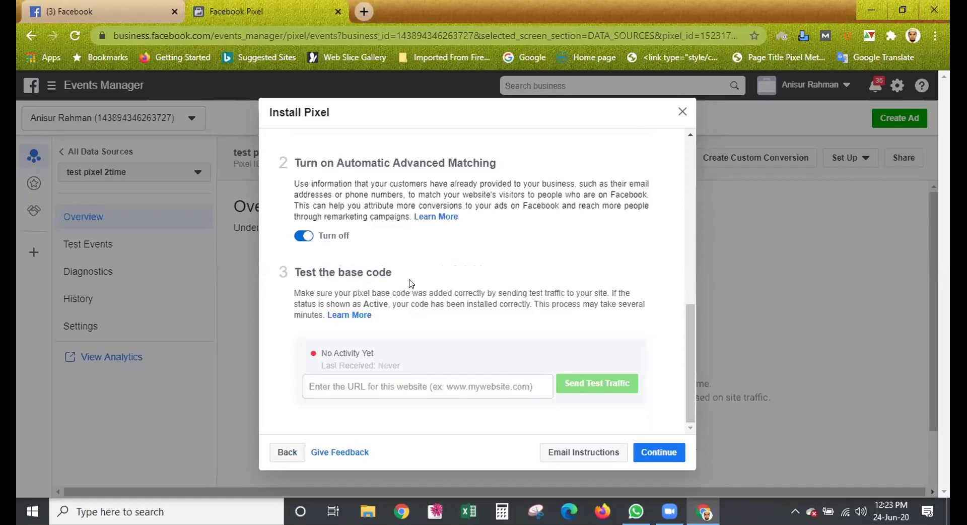
scroll(423, 262, "up", 6)
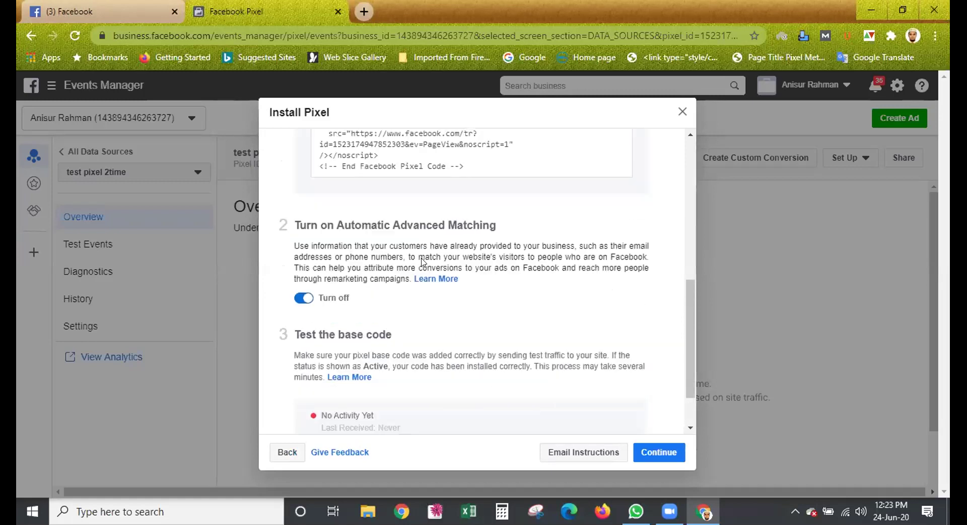
mouse_move(461, 347)
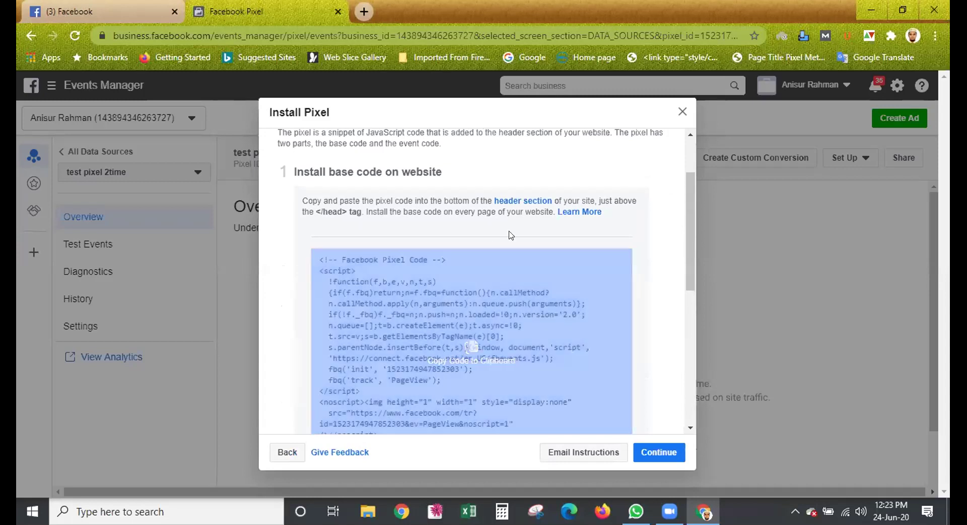
mouse_move(375, 388)
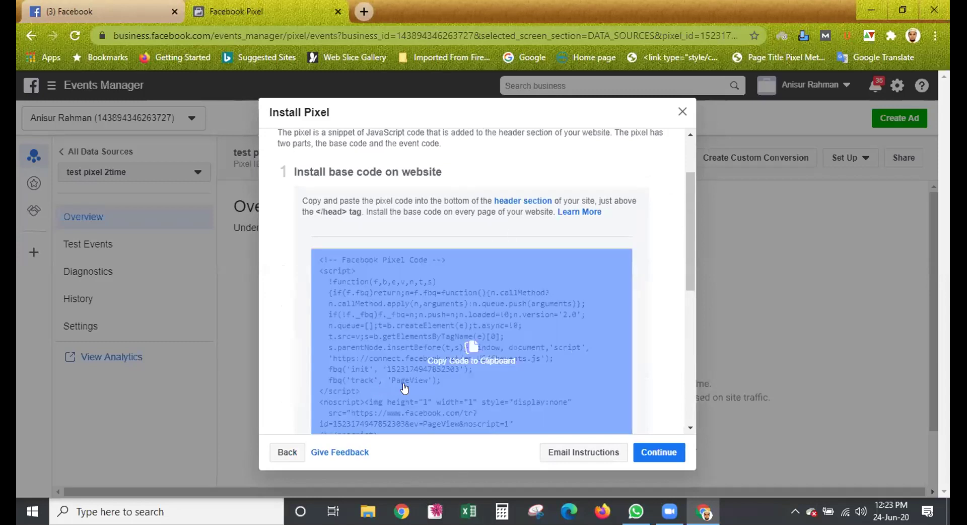
scroll(438, 363, "down", 3)
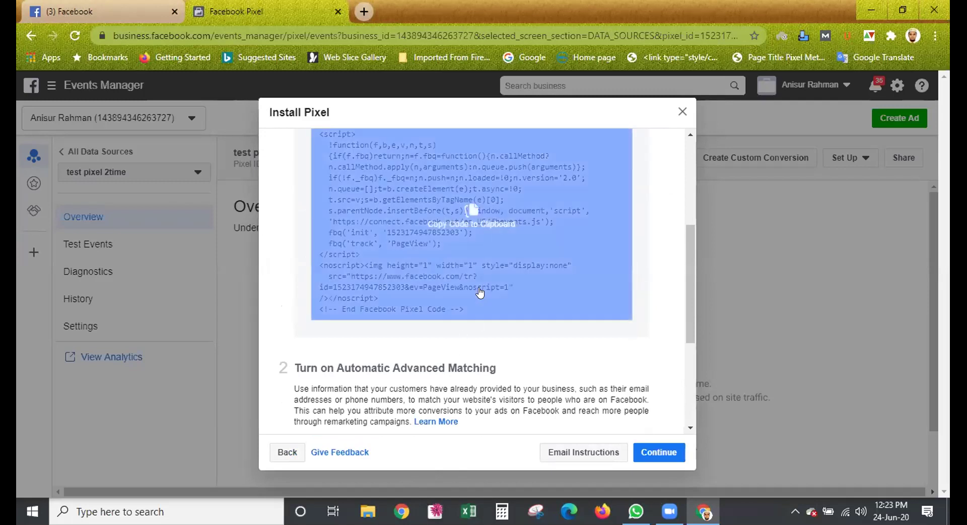
scroll(471, 353, "up", 4)
scroll(470, 373, "down", 2)
left_click(468, 282)
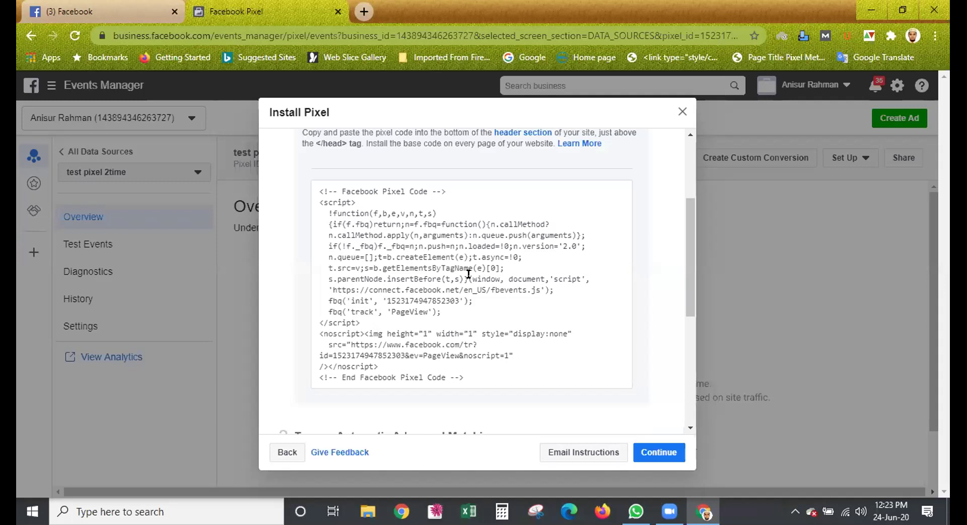
mouse_move(439, 227)
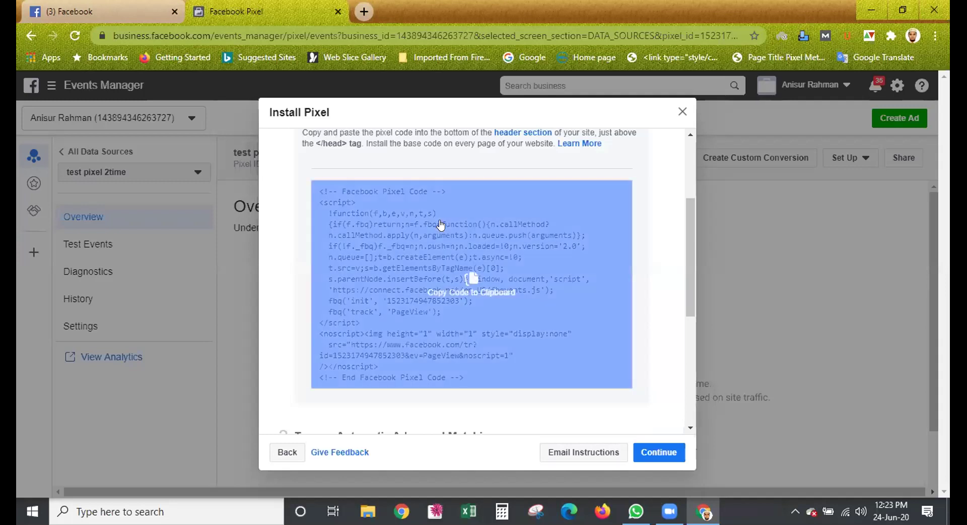
left_click(682, 111)
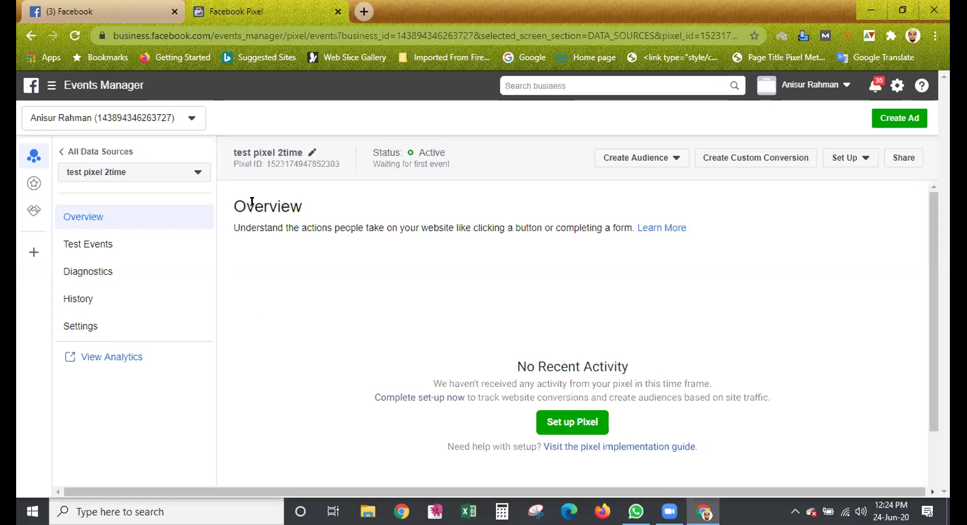
Open Test Events for the new pixel and dismiss the tip about browser and server events
left_click(101, 245)
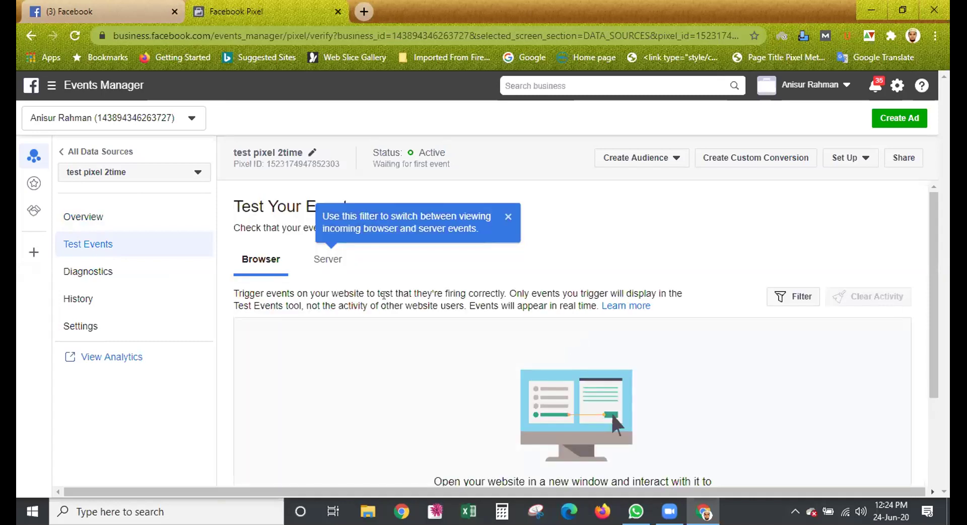
left_click(507, 216)
scroll(463, 279, "down", 3)
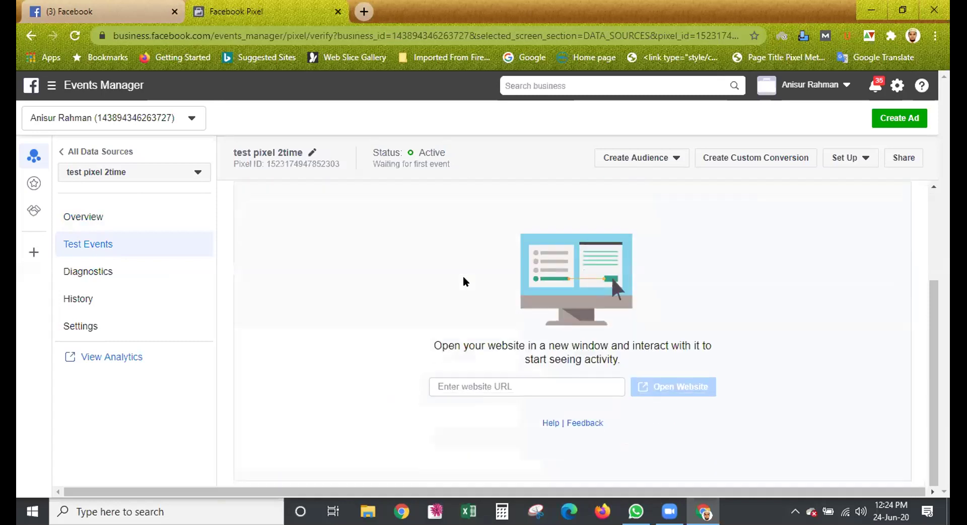
left_click(491, 382)
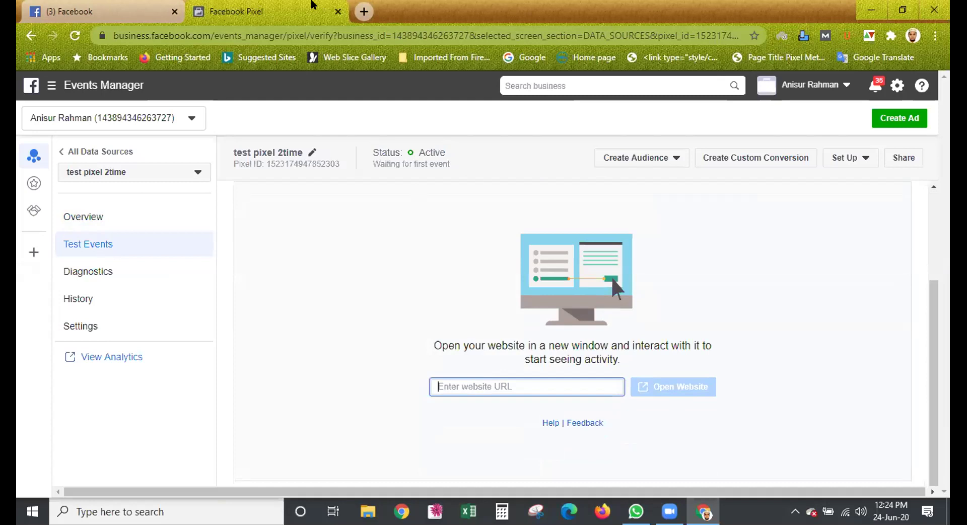
left_click(363, 13)
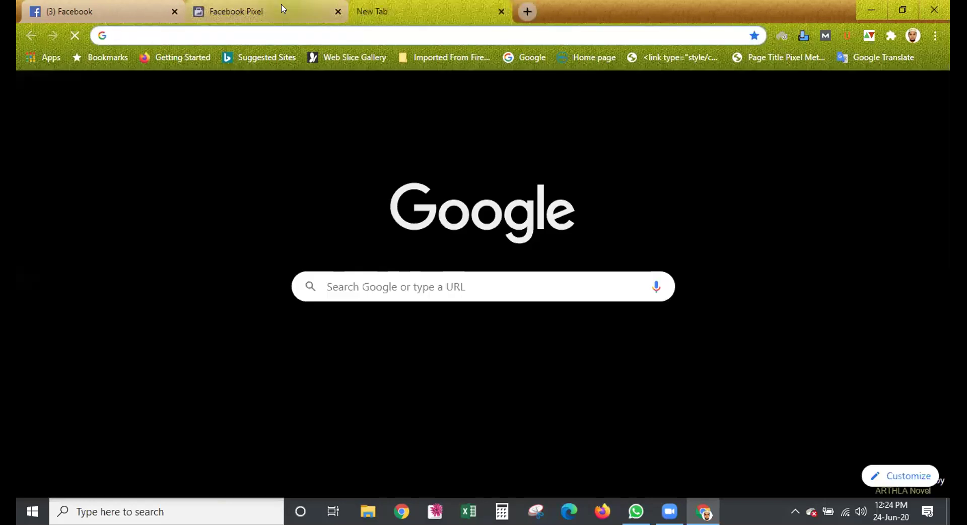
key("ctrl+shift+Tab")
left_click(393, 8)
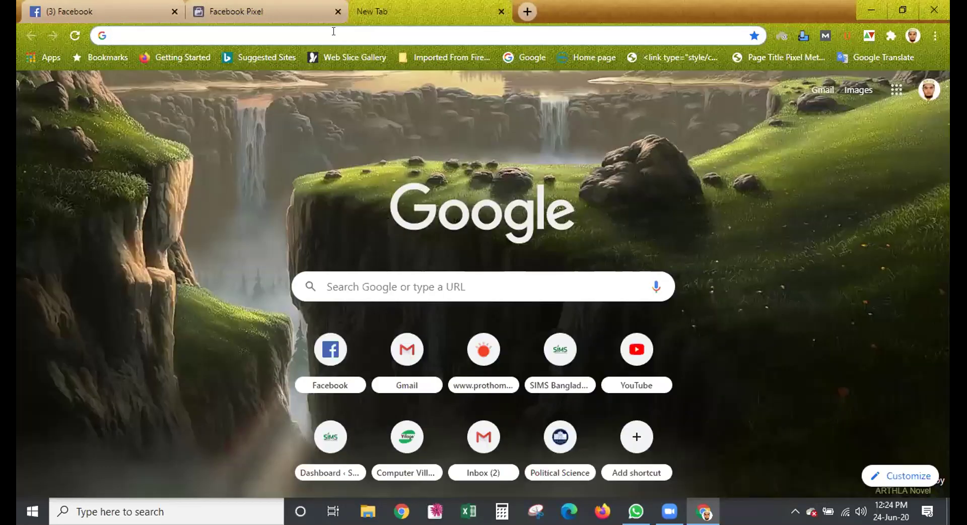
type("simsbangladesh.com")
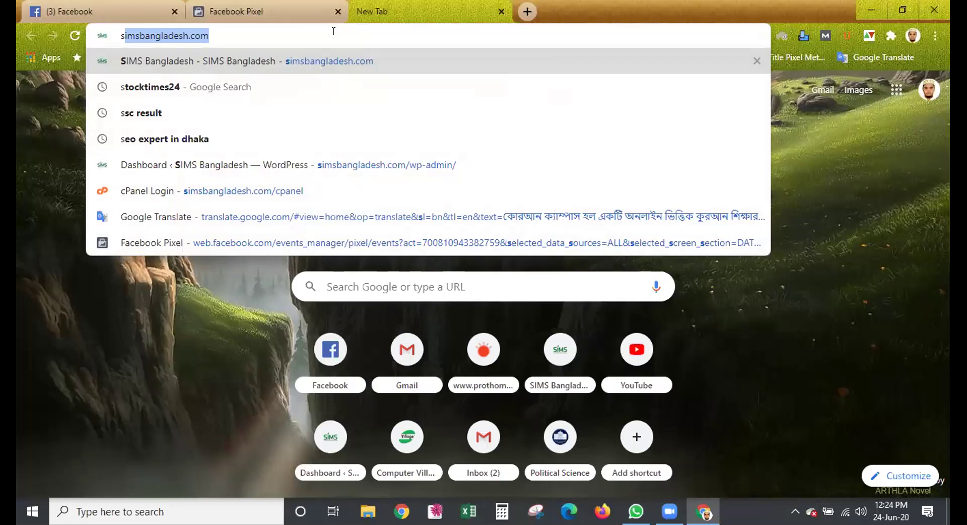
left_click(284, 13)
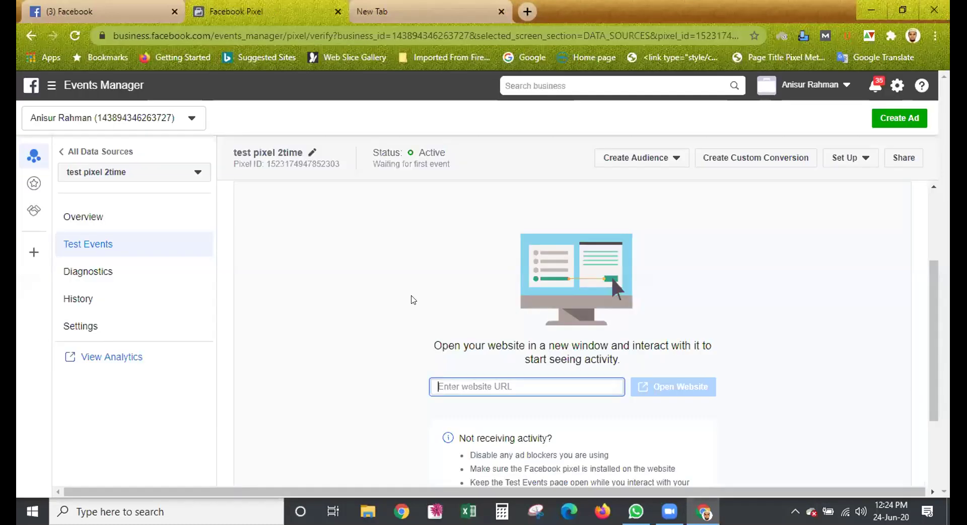
key("ctrl+v")
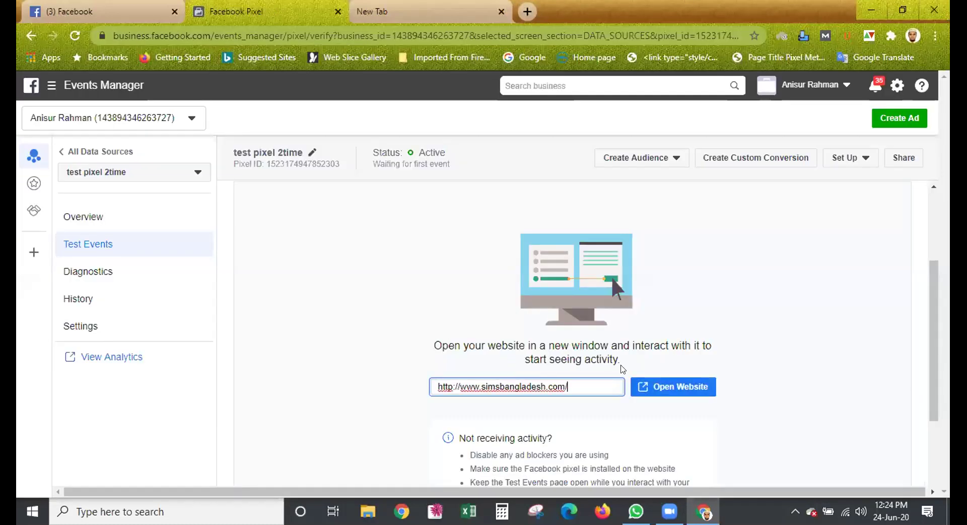
left_click(658, 386)
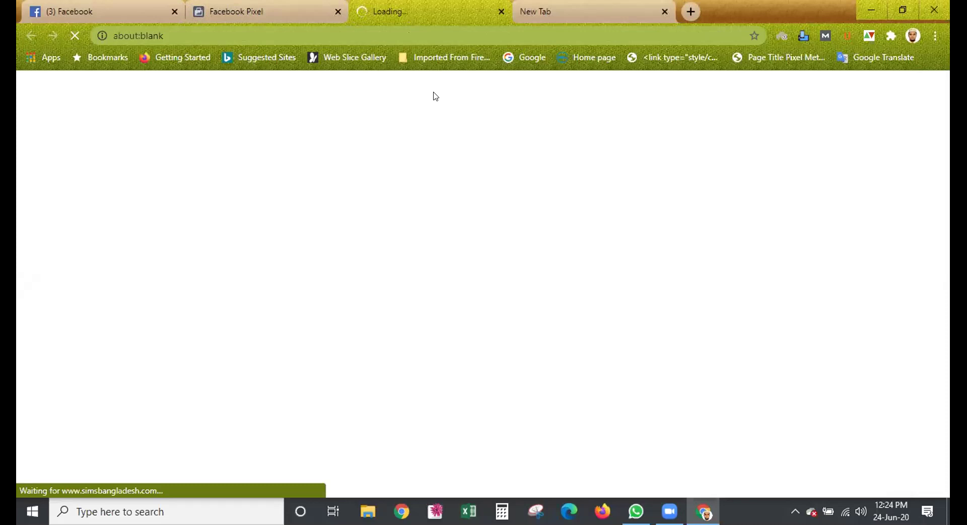
Check the Test Events page for activity, then browse down the SIMS Bangladesh homepage to generate test traffic
left_click(252, 7)
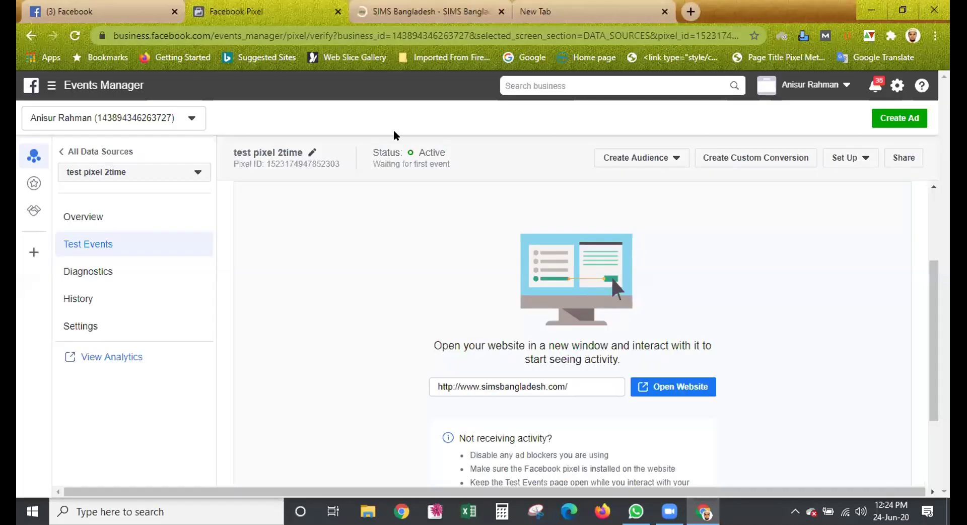
scroll(512, 273, "down", 2)
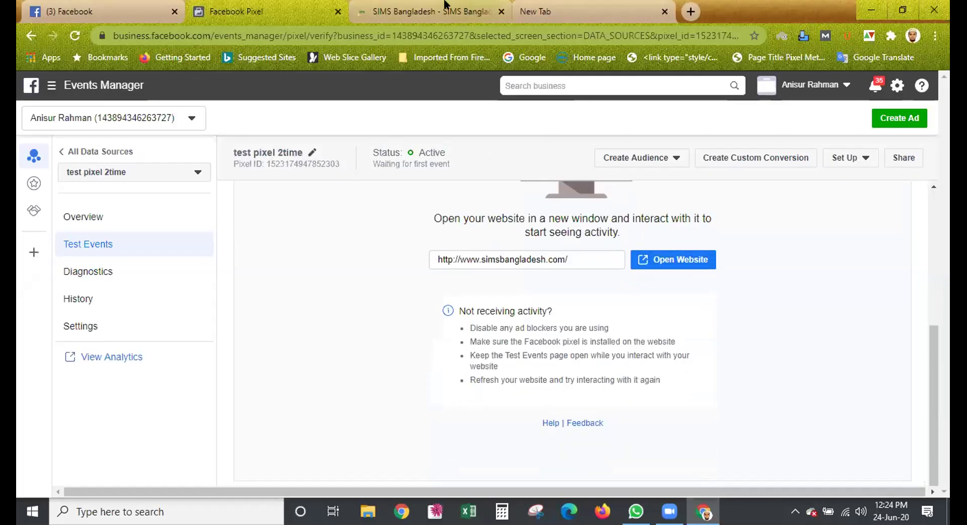
left_click(414, 8)
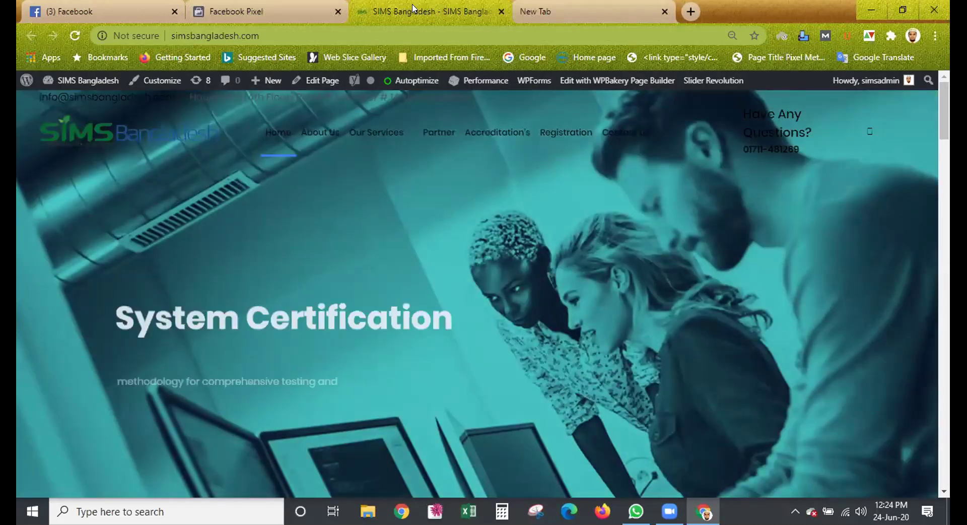
scroll(491, 228, "down", 2)
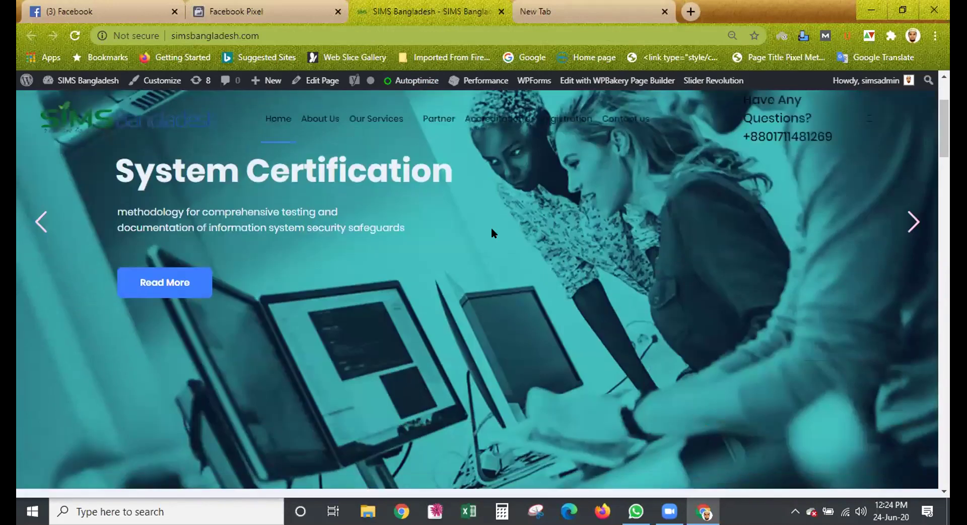
scroll(491, 228, "down", 15)
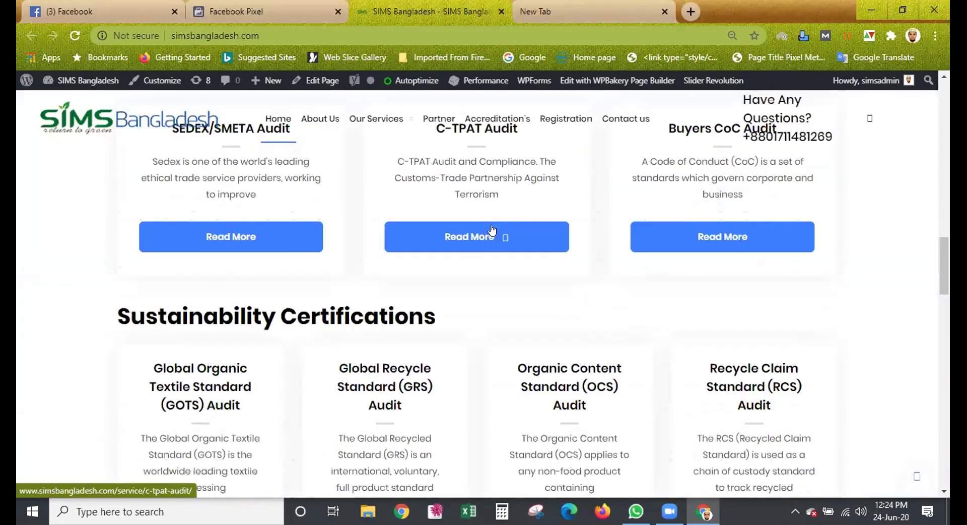
scroll(492, 230, "down", 10)
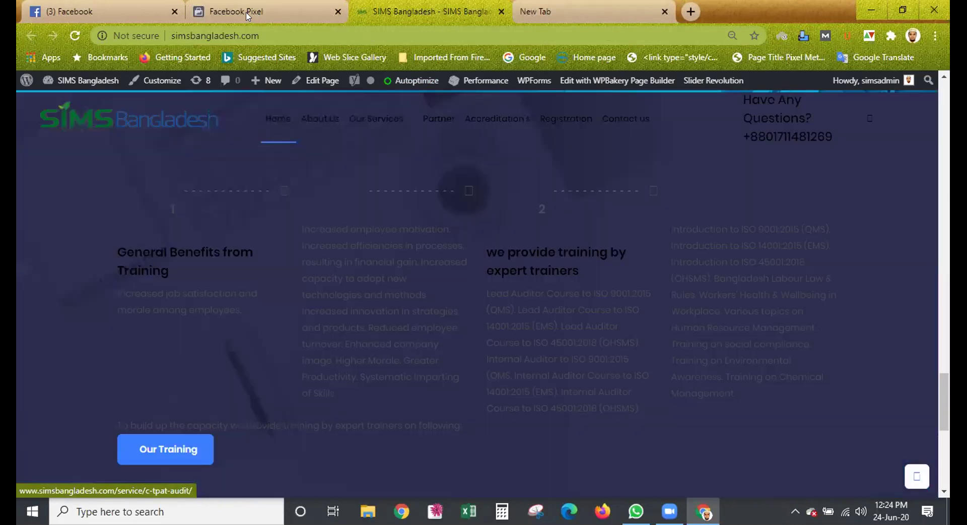
Return to Events Manager and check the Test Events page of test pixel 2time for activity
left_click(248, 14)
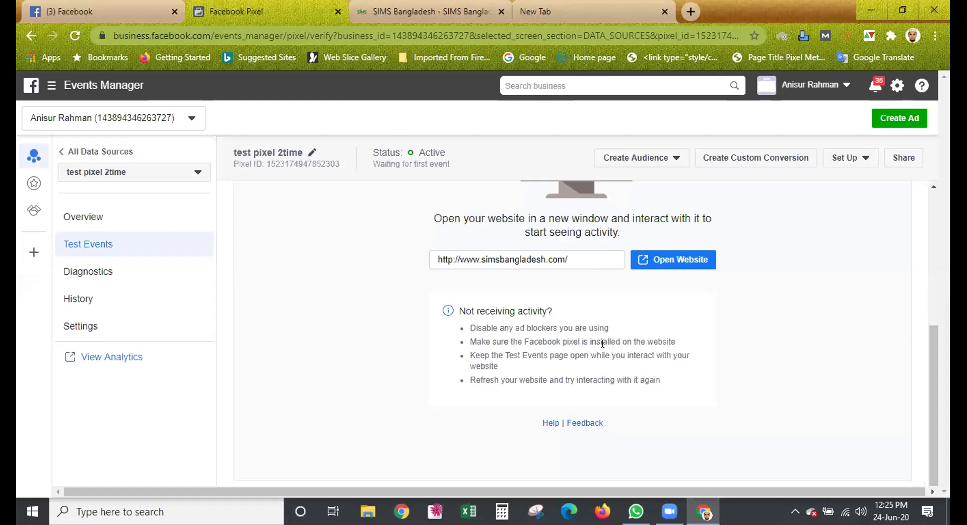
scroll(609, 335, "up", 5)
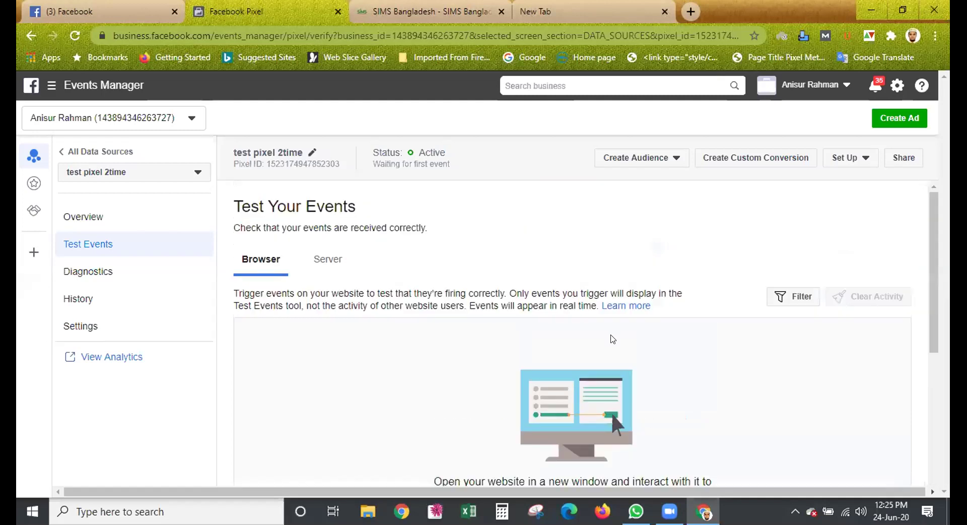
scroll(611, 335, "down", 3)
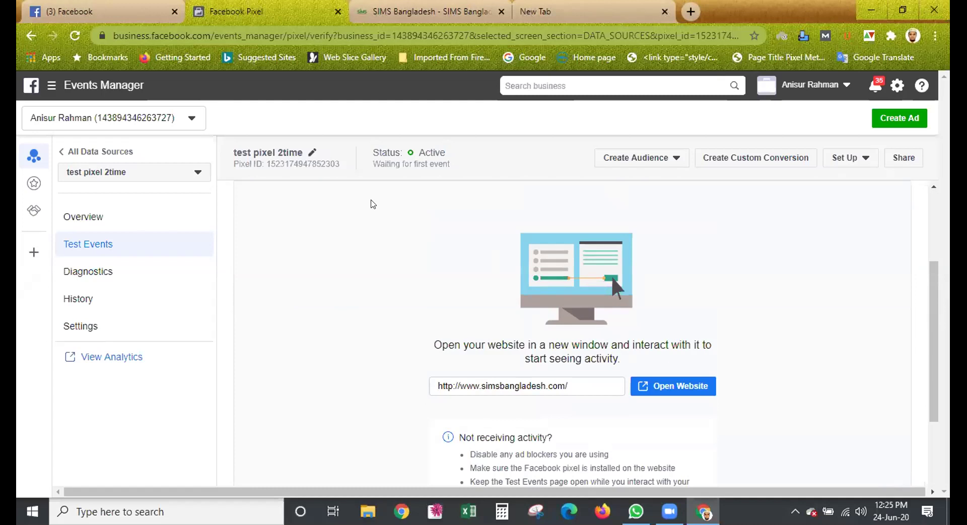
Switch the data source to the pixel named test and open its Test Events page
left_click(153, 174)
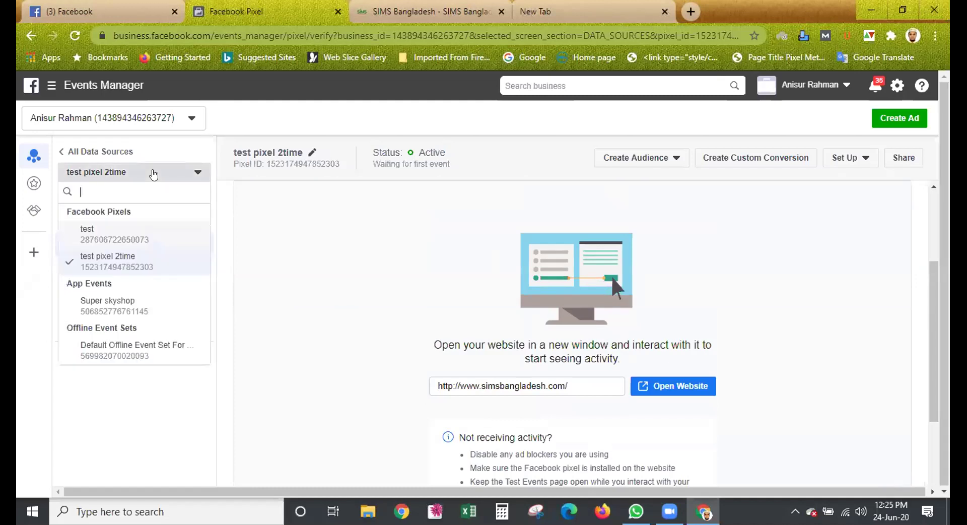
left_click(141, 232)
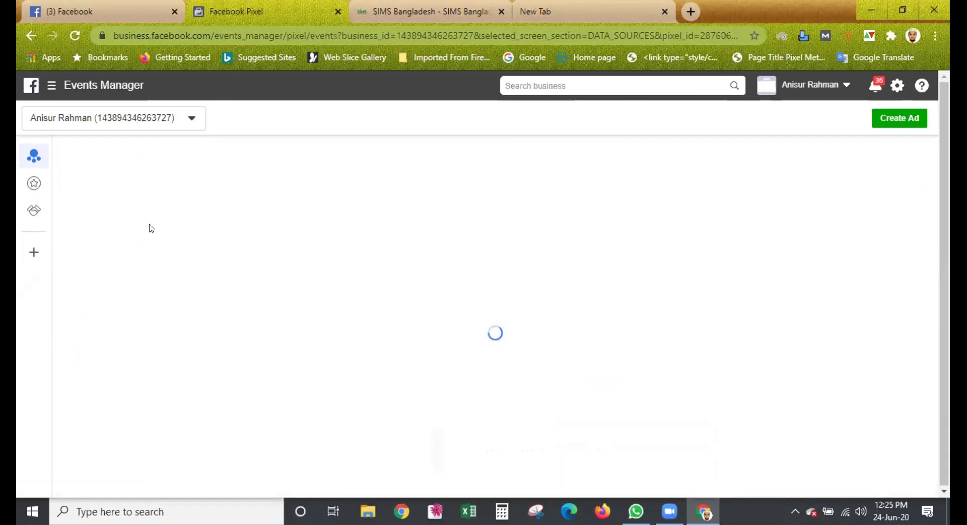
scroll(585, 413, "down", 2)
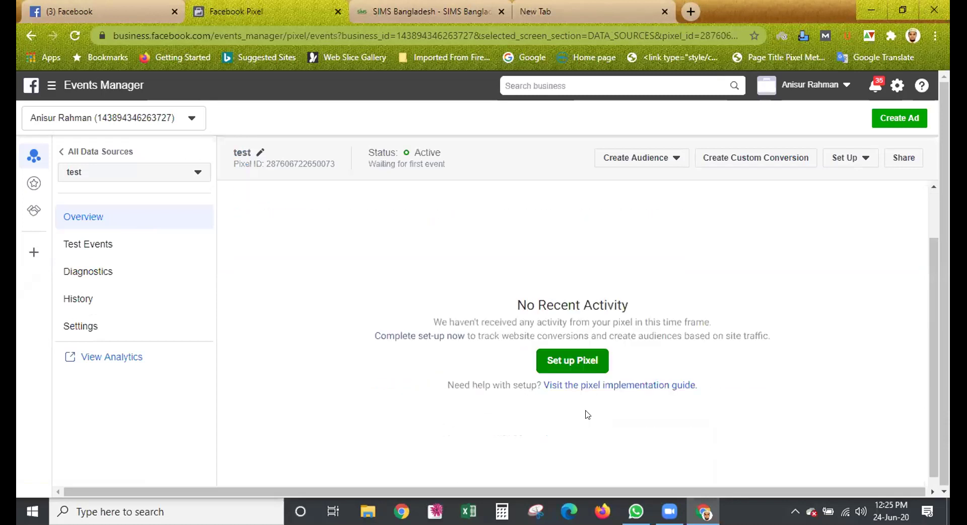
left_click(103, 245)
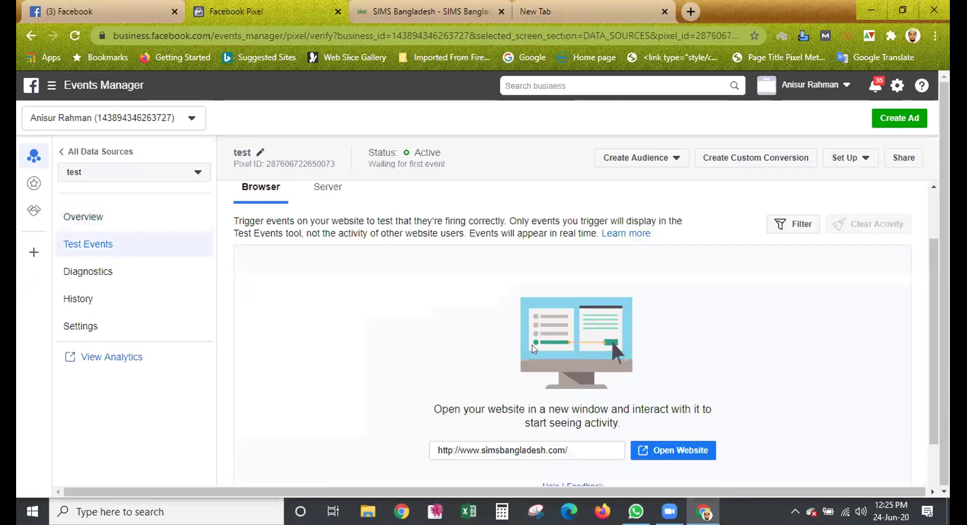
scroll(654, 387, "down", 1)
left_click(658, 388)
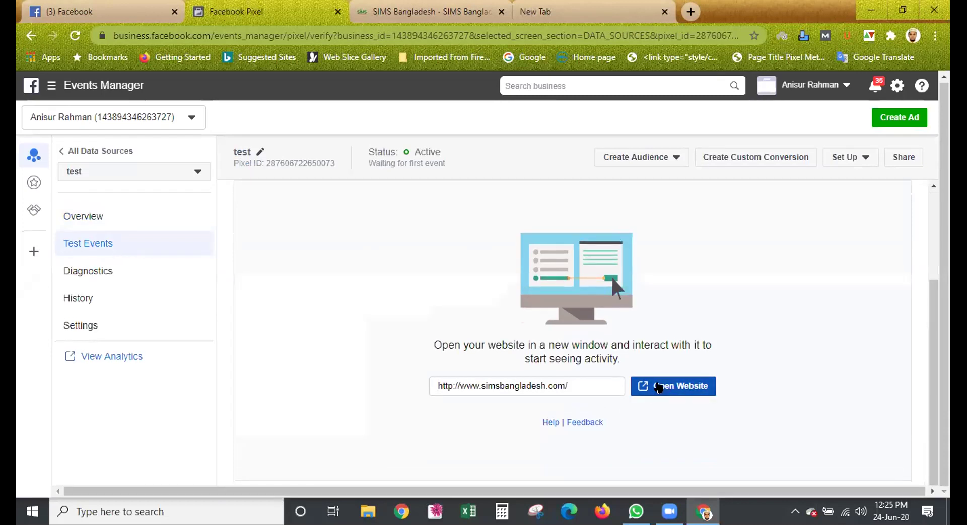
left_click(665, 385)
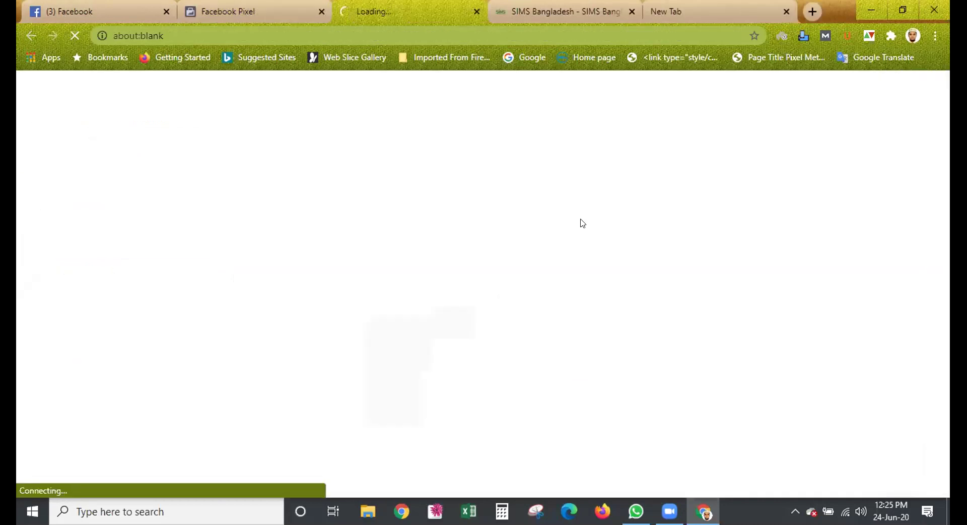
left_click(210, 21)
left_click_drag(527, 386, 599, 381)
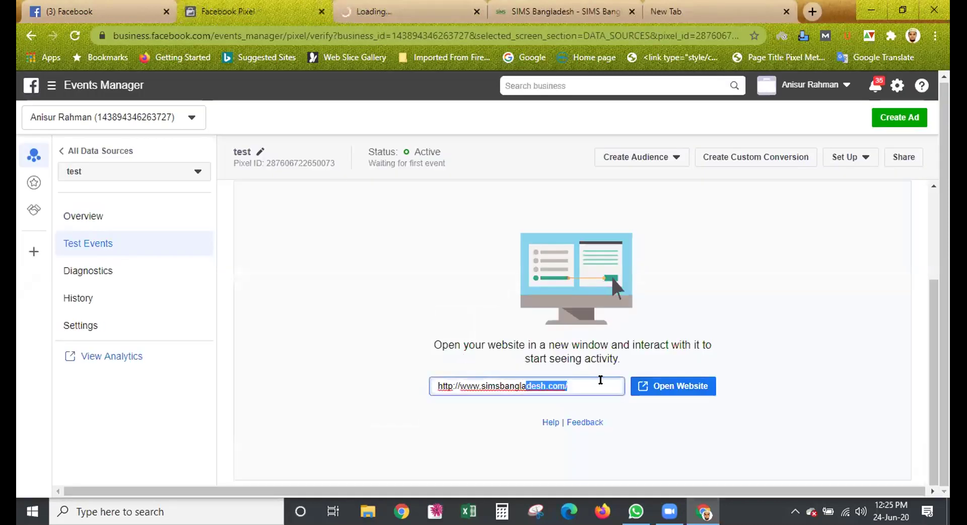
left_click(497, 429)
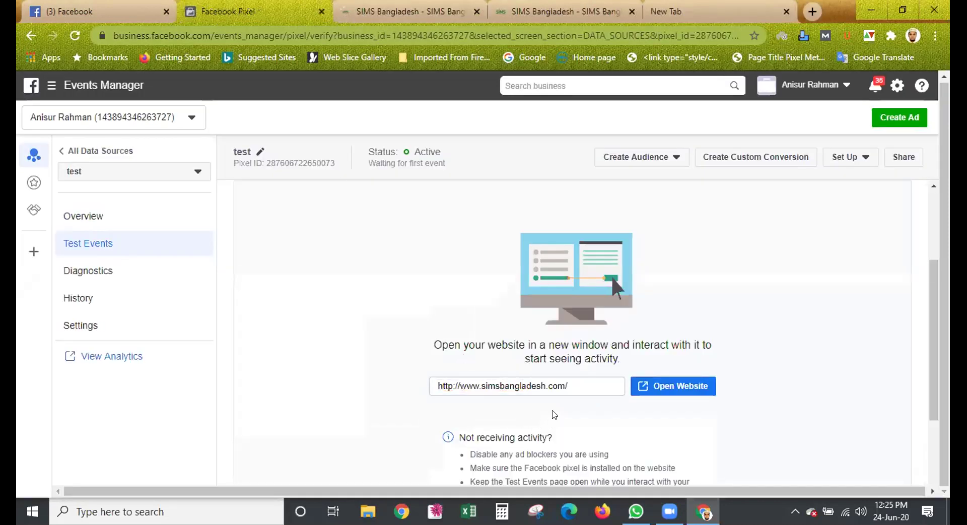
scroll(556, 411, "down", 2)
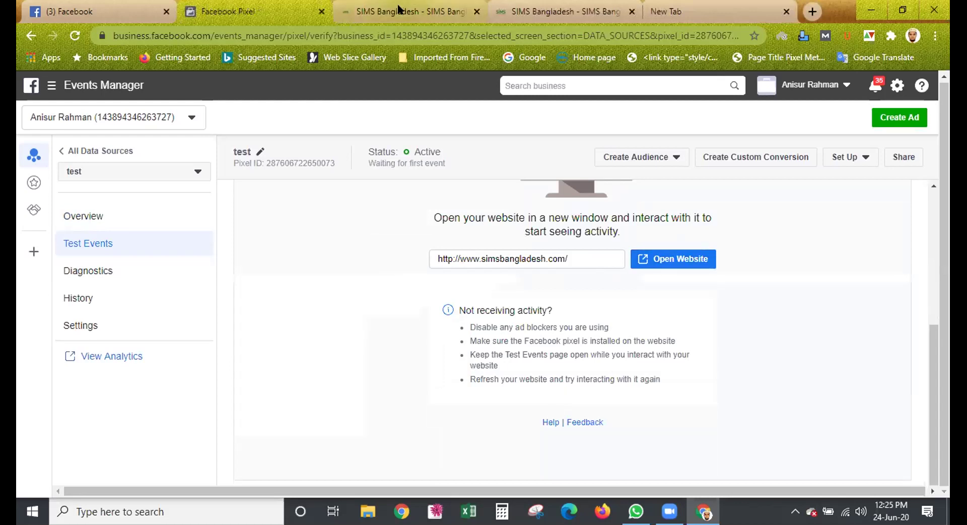
View the newly opened SIMS Bangladesh homepage and close the older SIMS Bangladesh tab and the empty tab
left_click(398, 10)
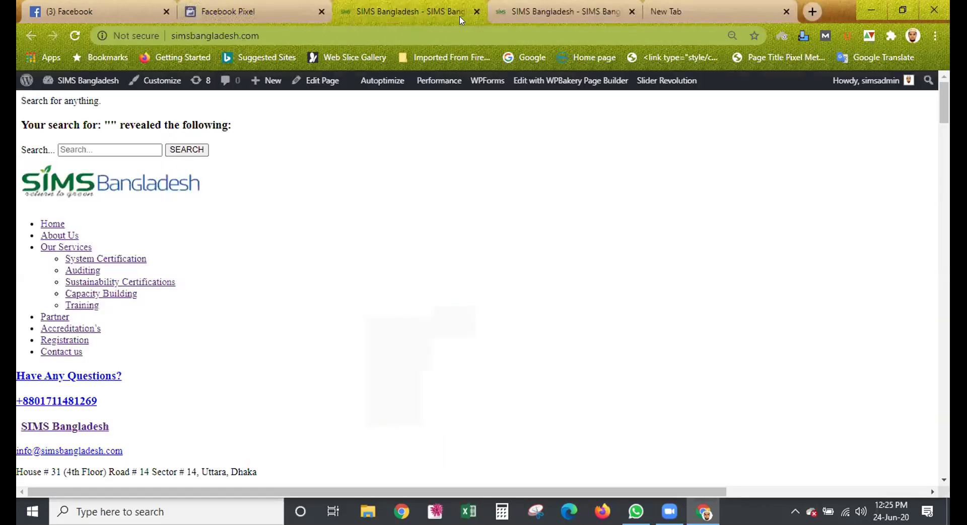
scroll(210, 116, "down", 7)
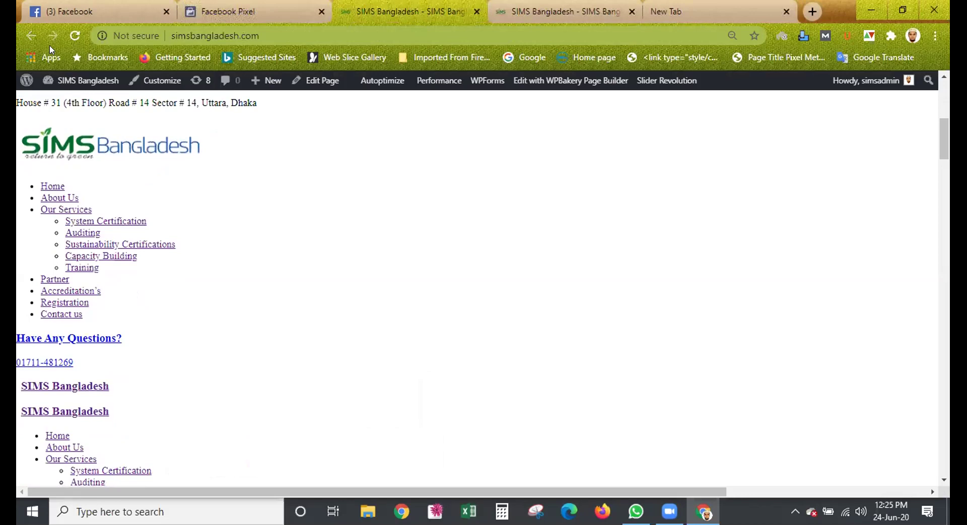
left_click(632, 11)
left_click(629, 11)
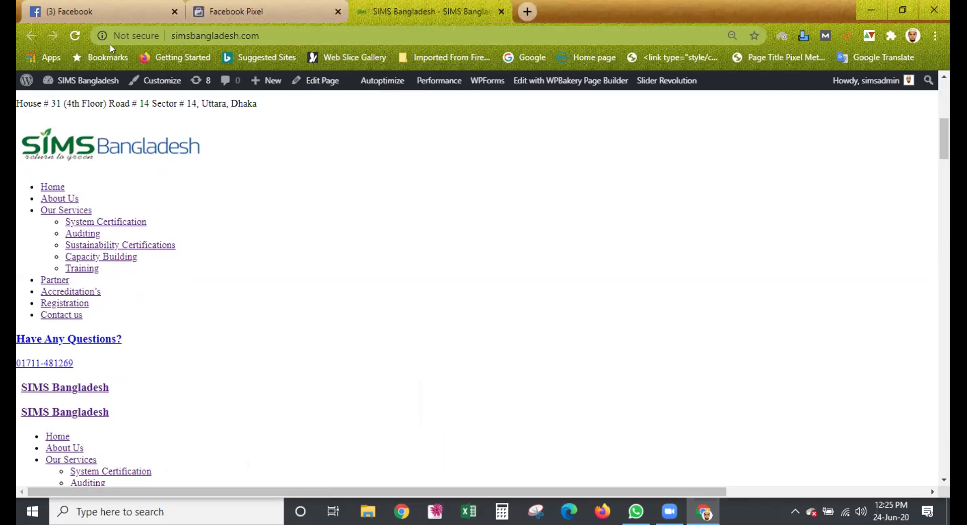
Reload the SIMS Bangladesh homepage, browse down to its Training section, and reload it again to generate test traffic
left_click(73, 40)
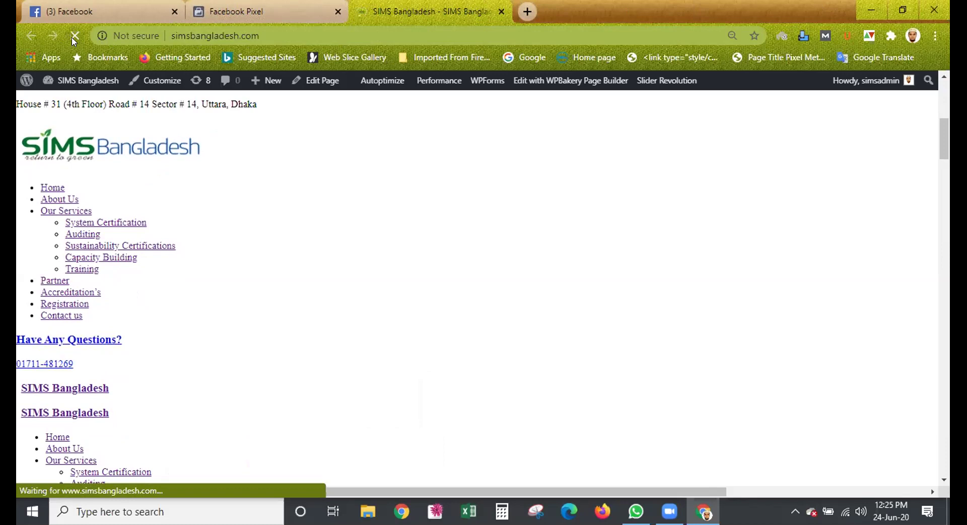
scroll(221, 182, "down", 15)
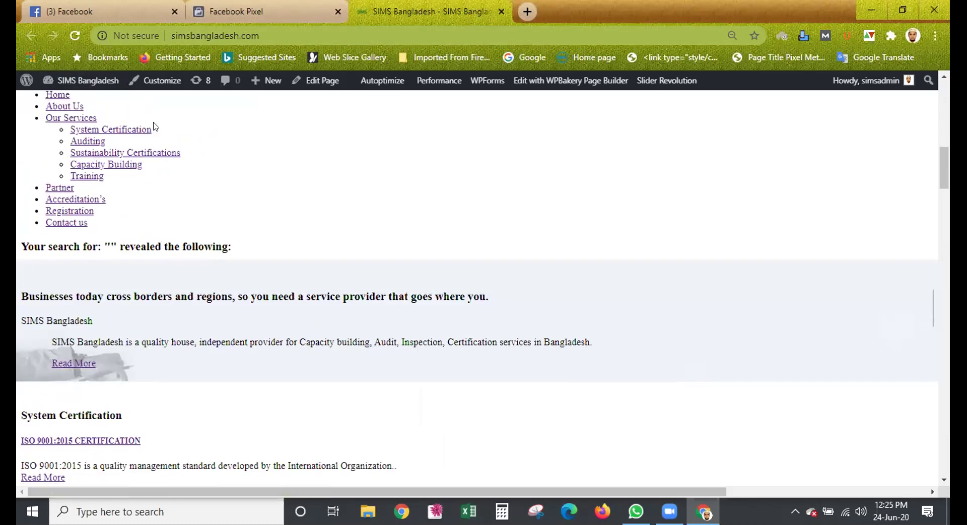
scroll(231, 181, "down", 10)
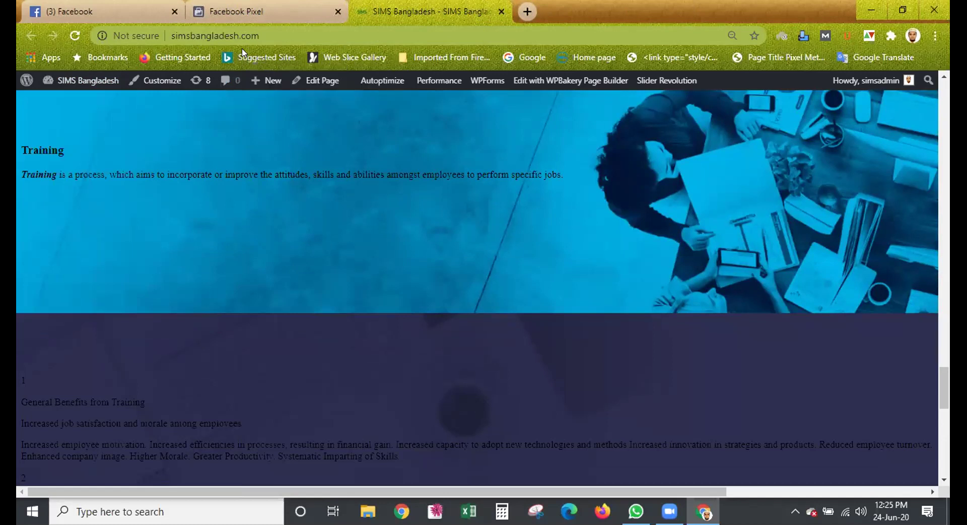
key("F5")
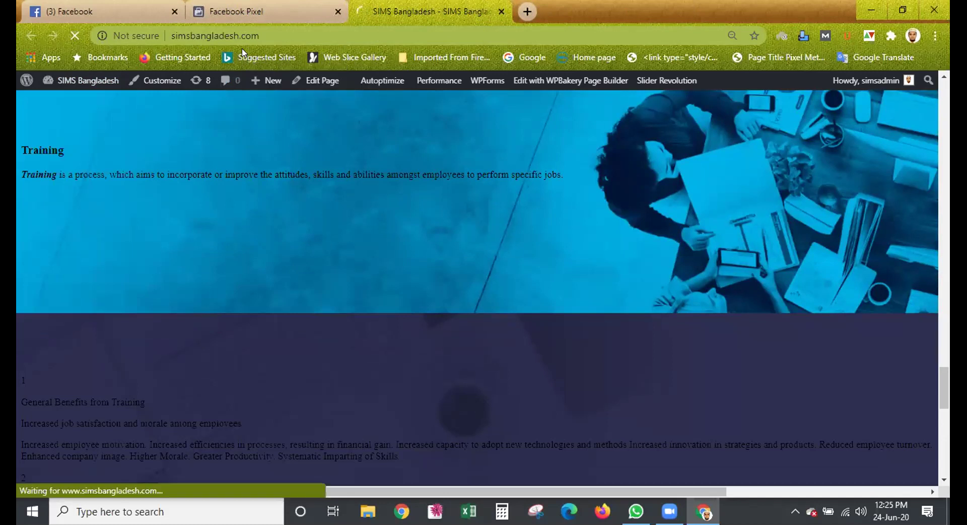
Check the test pixel's Test Events page again and look over the available audience creation and pixel setup options
left_click(206, 8)
scroll(450, 256, "up", 5)
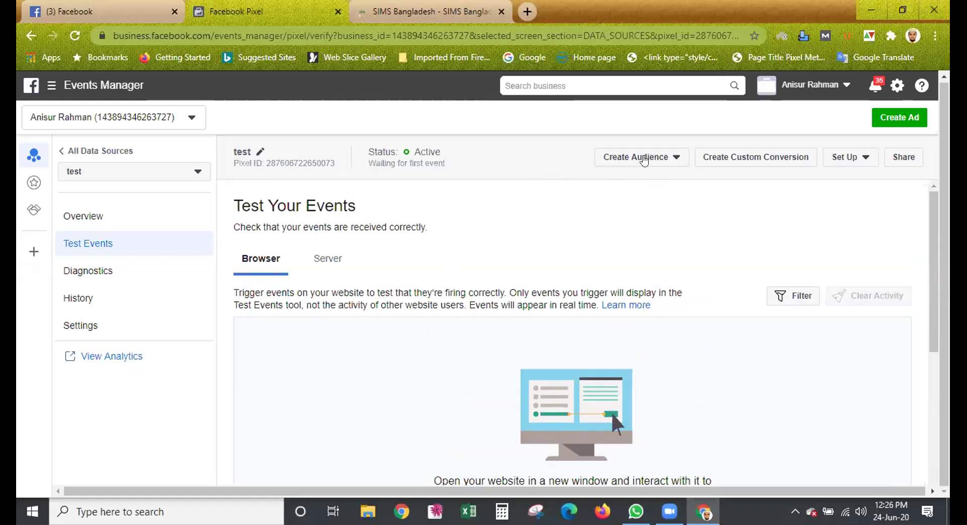
left_click(640, 160)
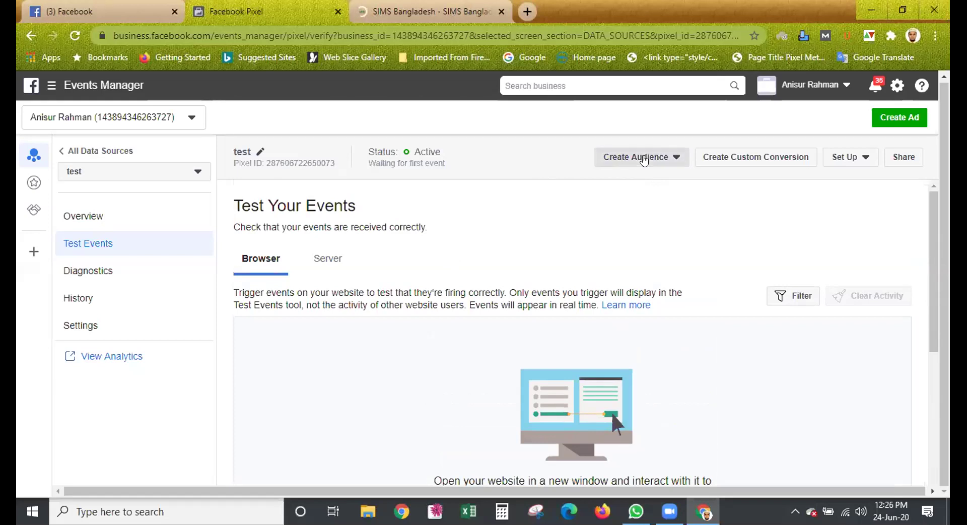
left_click(734, 198)
left_click(855, 160)
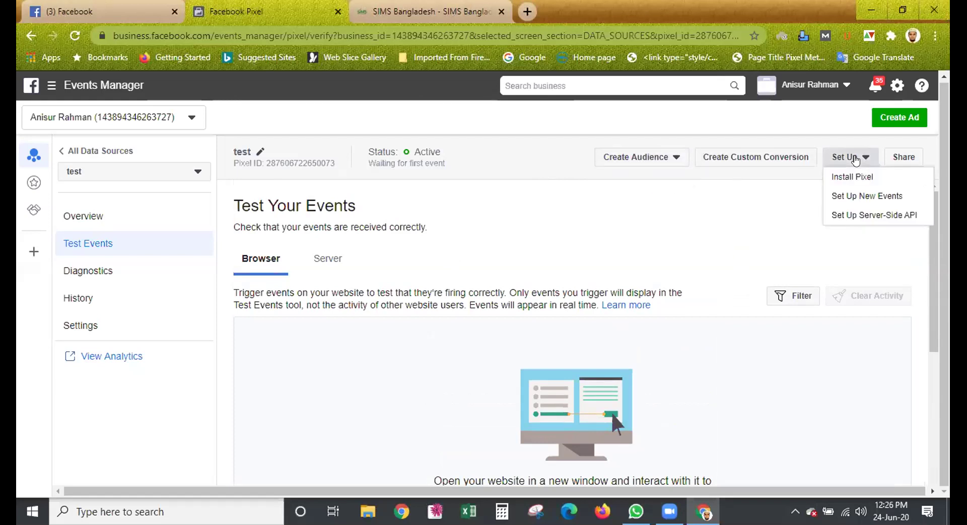
left_click(643, 244)
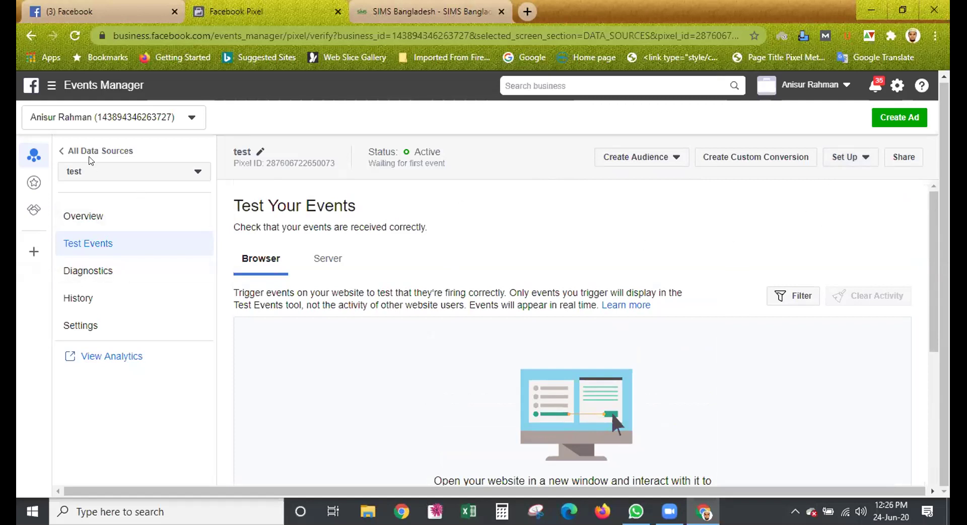
Switch to test pixel 2time, start setting up new events for it, and choose to add the event code manually
left_click(91, 174)
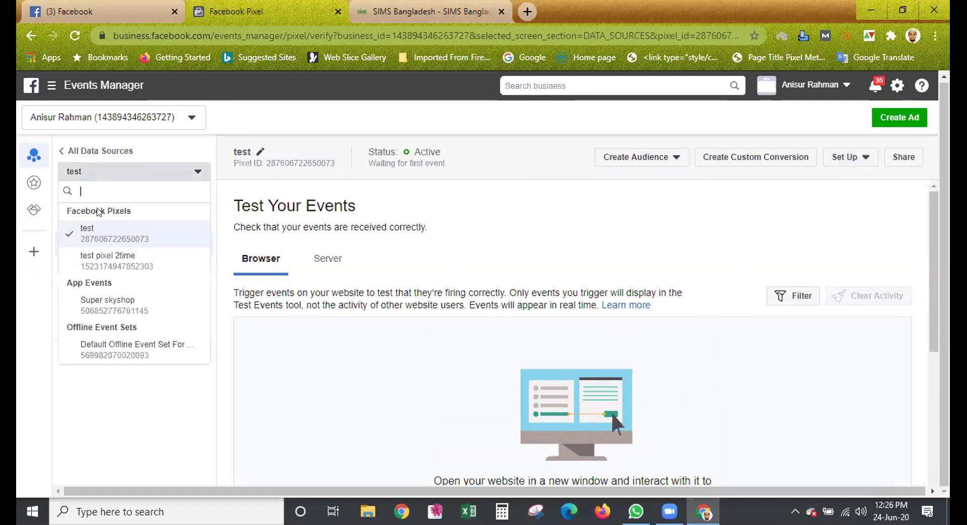
left_click(103, 252)
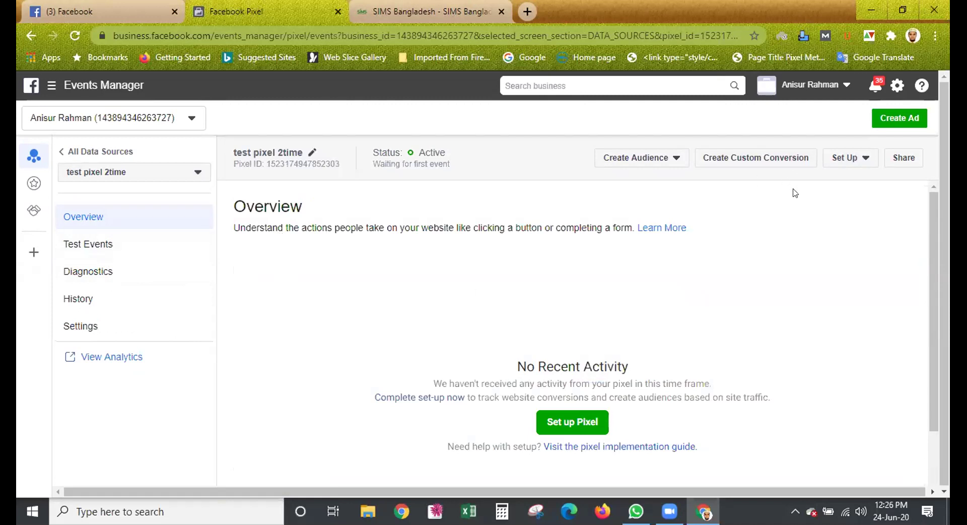
left_click(838, 159)
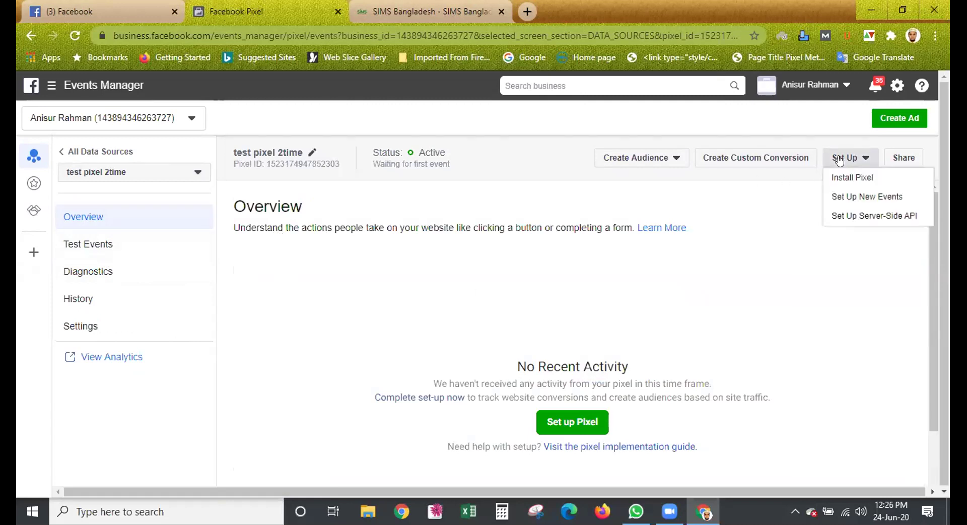
left_click(846, 196)
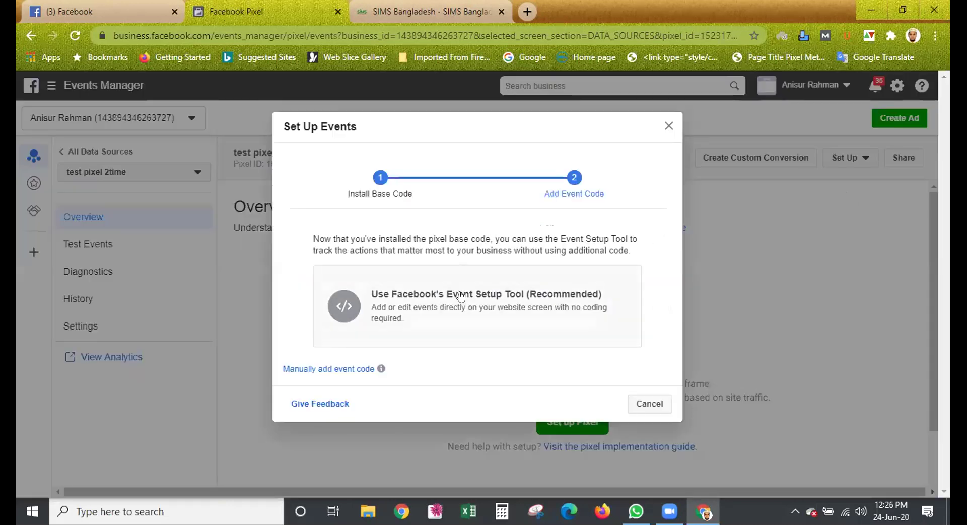
left_click(307, 370)
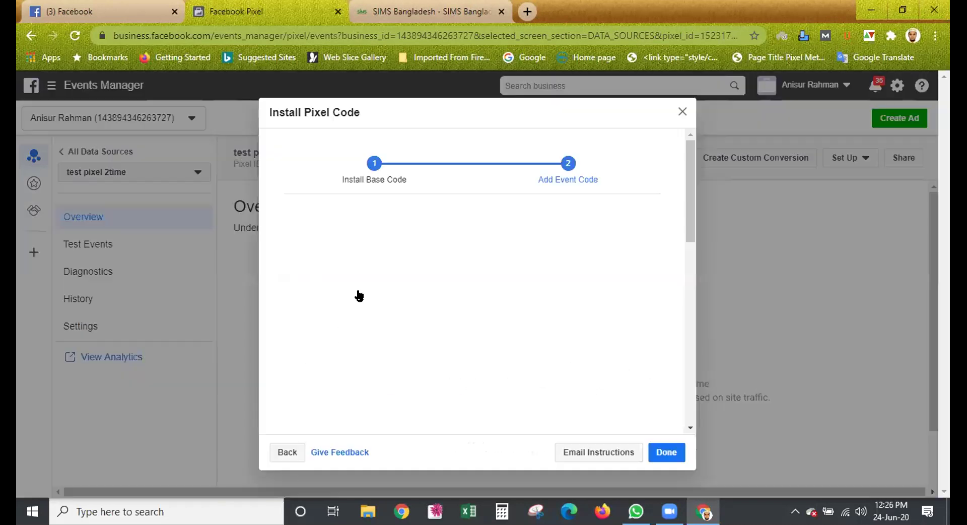
Look over the business category options for the event code and the recommended Ecommerce and Retail events
left_click(369, 286)
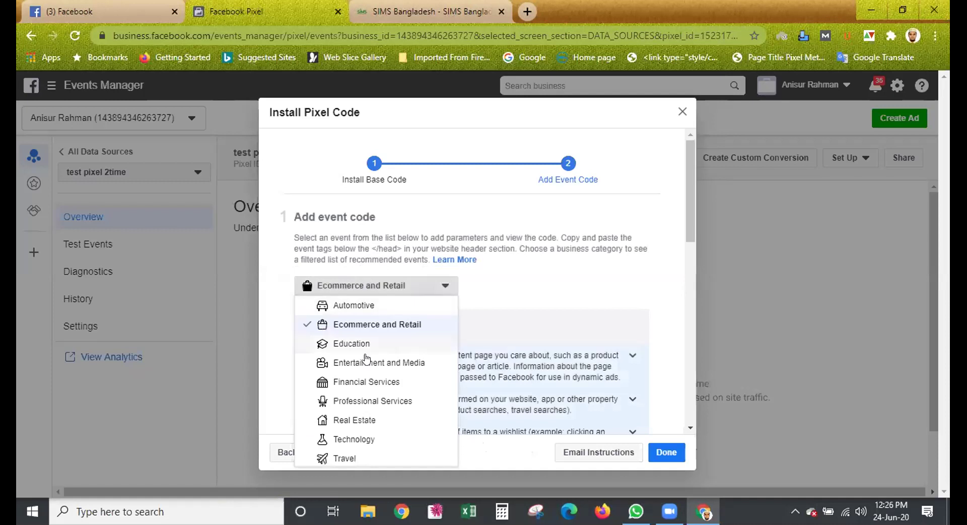
scroll(362, 358, "down", 1)
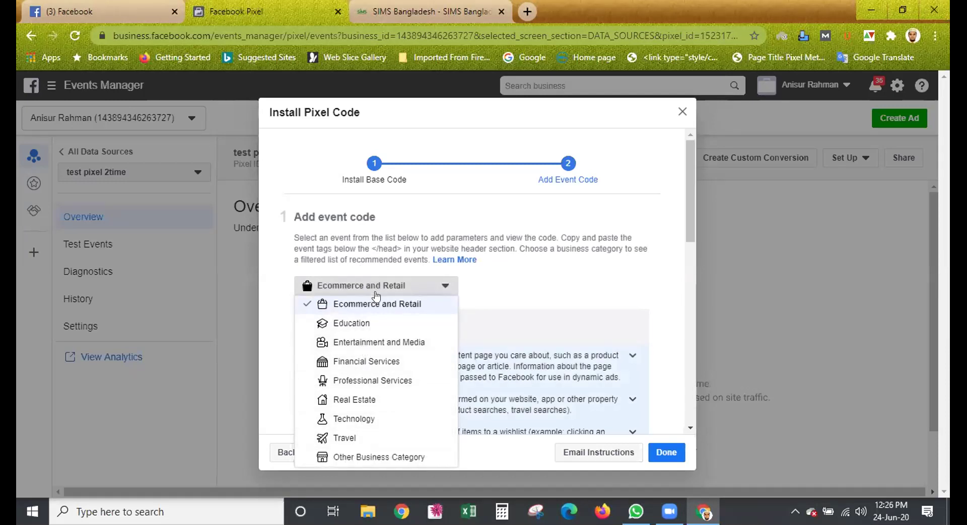
scroll(373, 339, "down", 1)
scroll(372, 339, "down", 3)
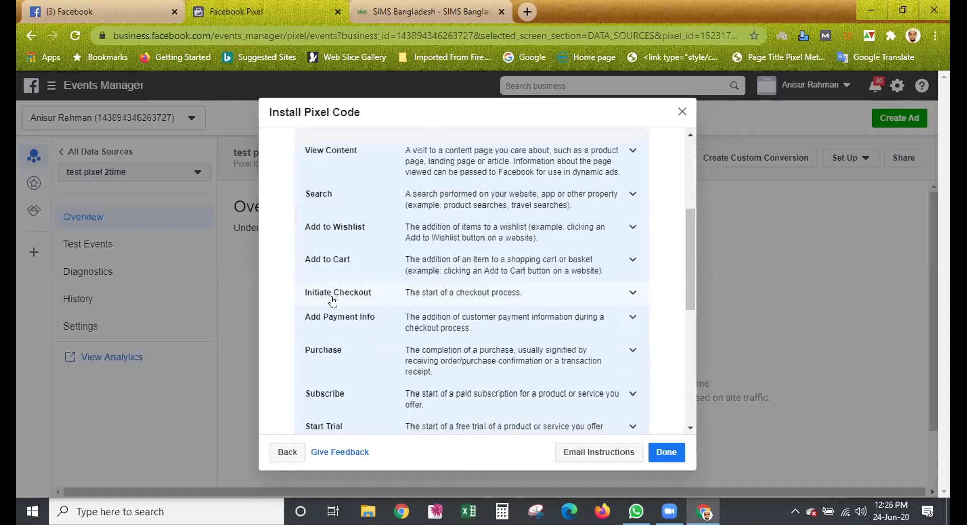
scroll(355, 252, "up", 4)
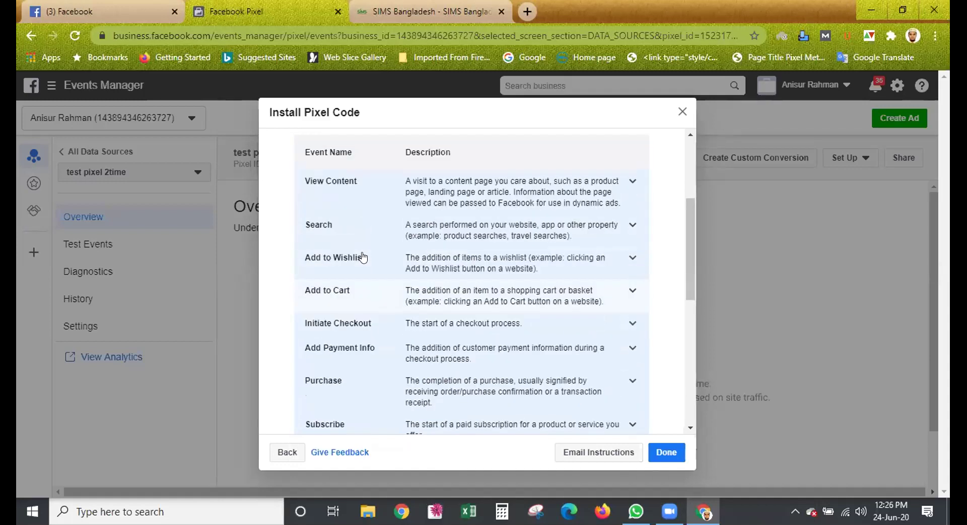
scroll(382, 323, "down", 3)
scroll(352, 328, "up", 2)
scroll(352, 327, "down", 4)
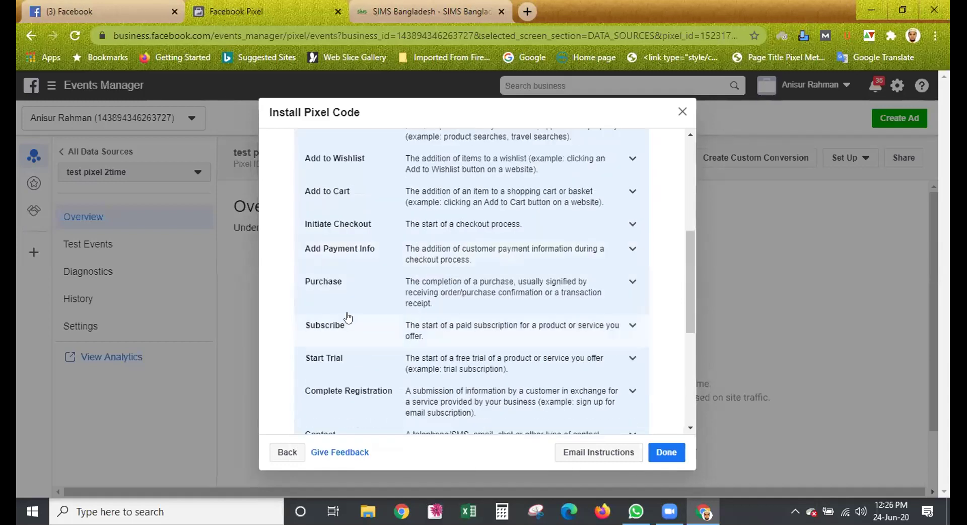
scroll(337, 280, "up", 1)
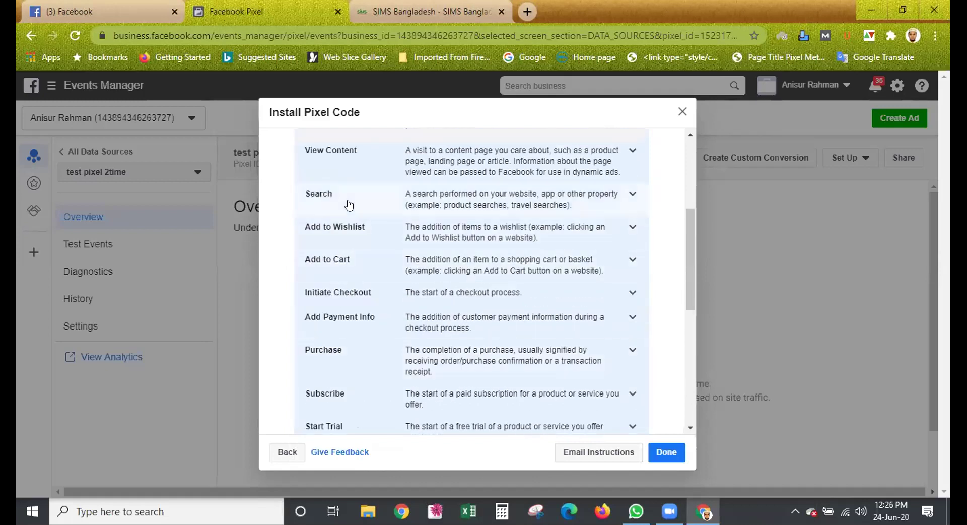
Set the event code's business category to Travel and review its recommended events
scroll(347, 206, "up", 4)
left_click(361, 288)
scroll(363, 327, "down", 1)
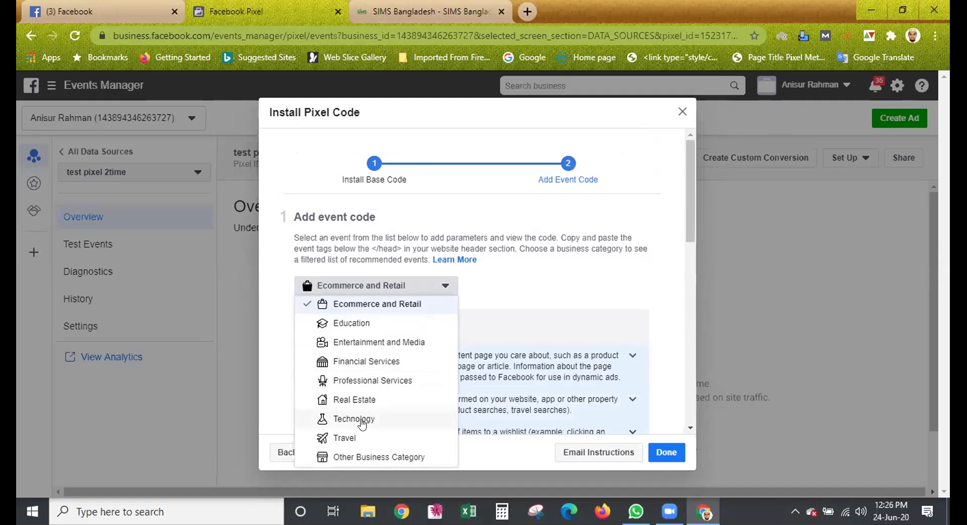
left_click(353, 437)
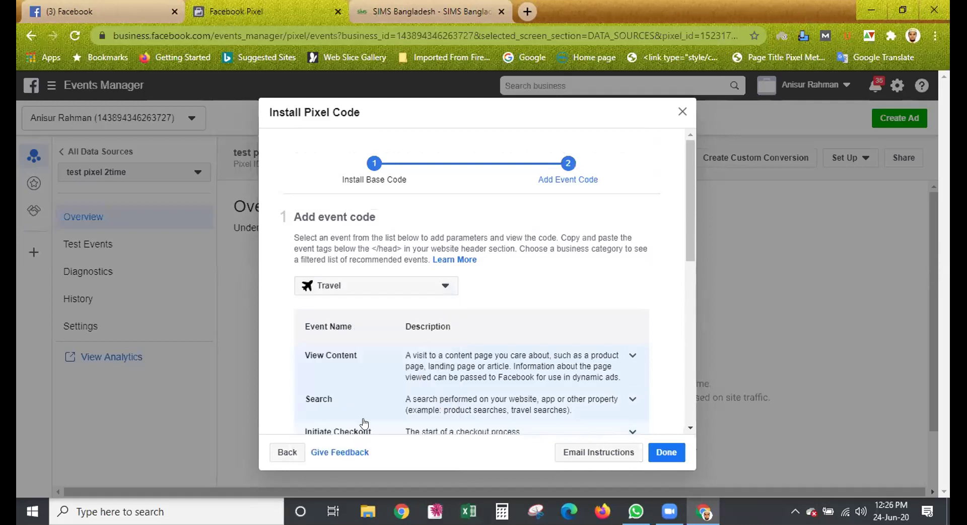
scroll(408, 312, "down", 5)
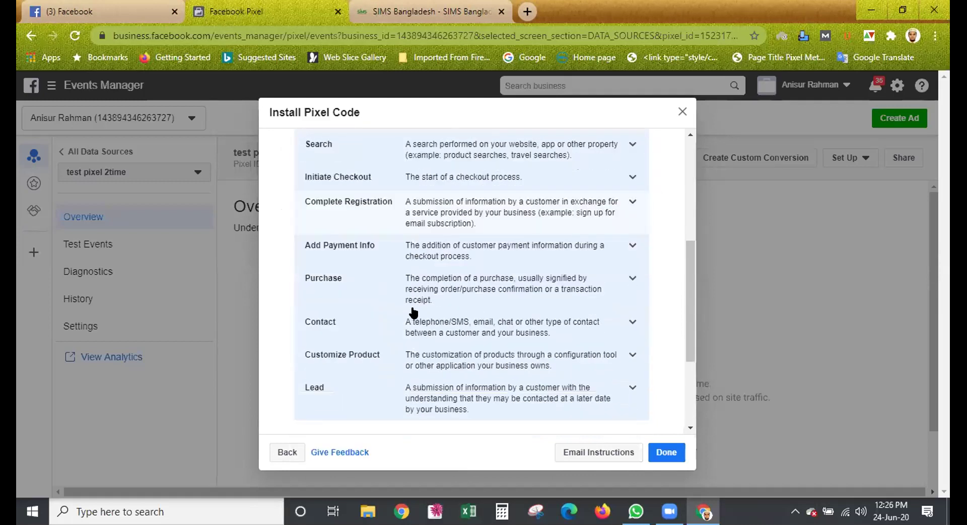
scroll(413, 313, "down", 3)
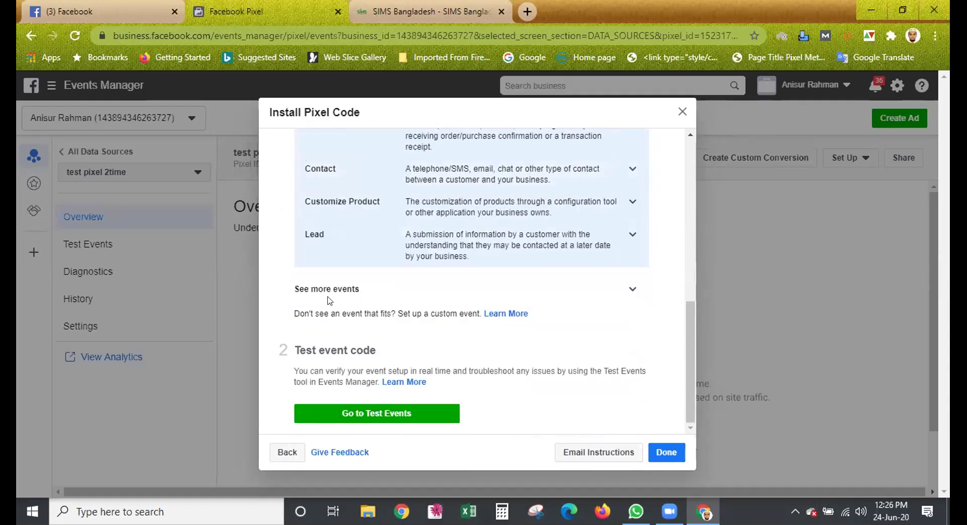
scroll(322, 301, "up", 2)
scroll(325, 301, "up", 4)
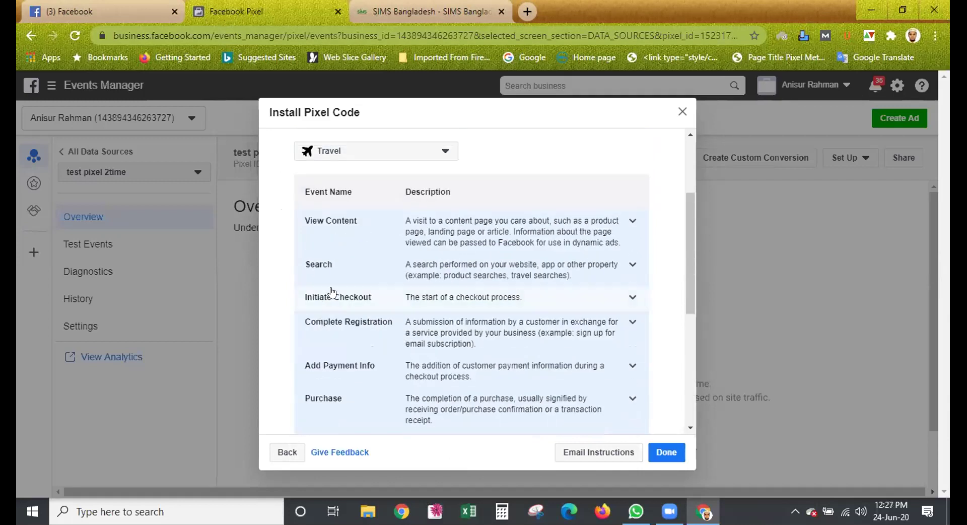
scroll(337, 250, "up", 3)
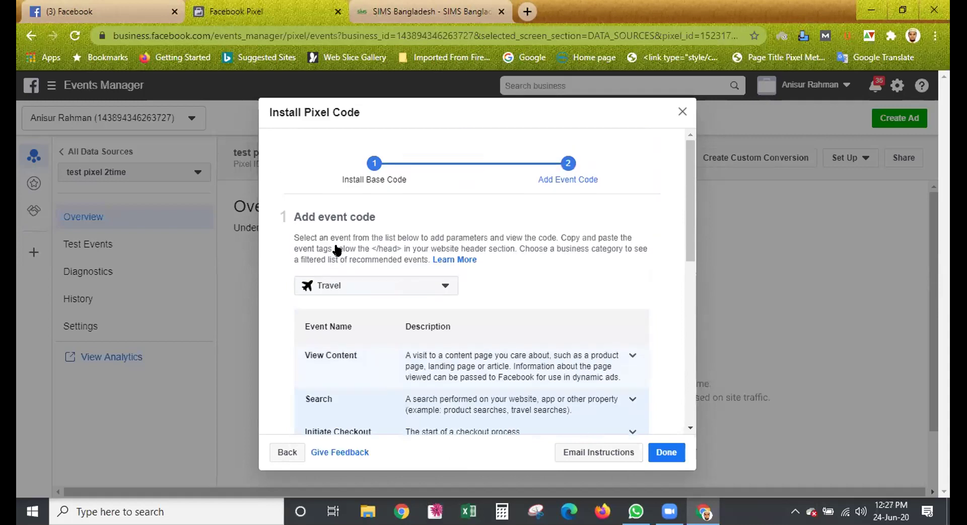
Recheck the available business categories and browse the Travel event descriptions again
left_click(341, 290)
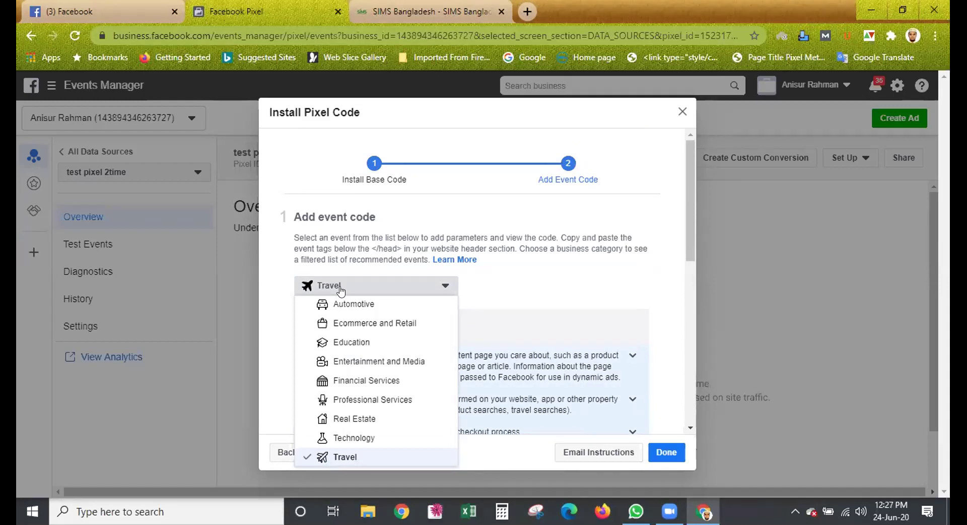
left_click(561, 252)
scroll(397, 295, "down", 4)
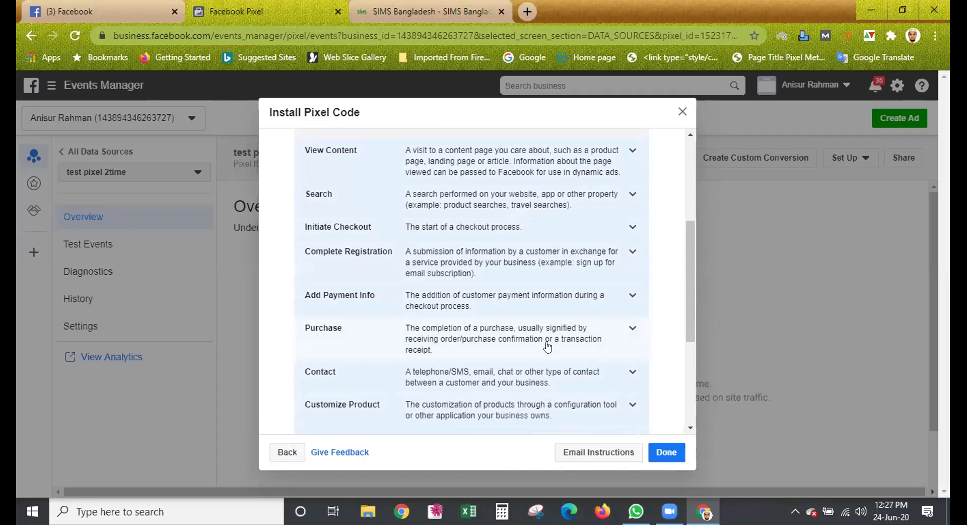
scroll(547, 338, "down", 3)
scroll(551, 334, "up", 5)
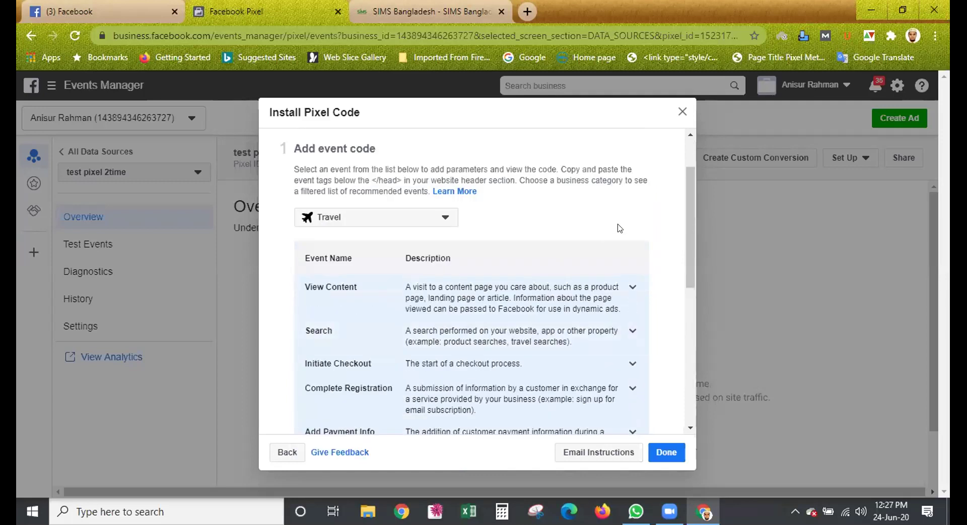
Expand the View Content event and examine its parameters, code snippet and placement instructions
left_click(624, 285)
scroll(489, 325, "down", 6)
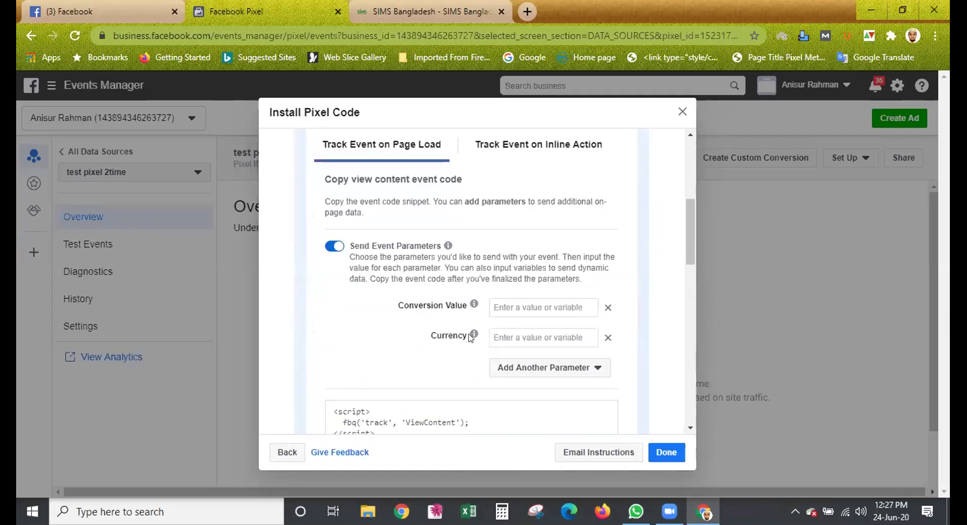
scroll(460, 335, "down", 1)
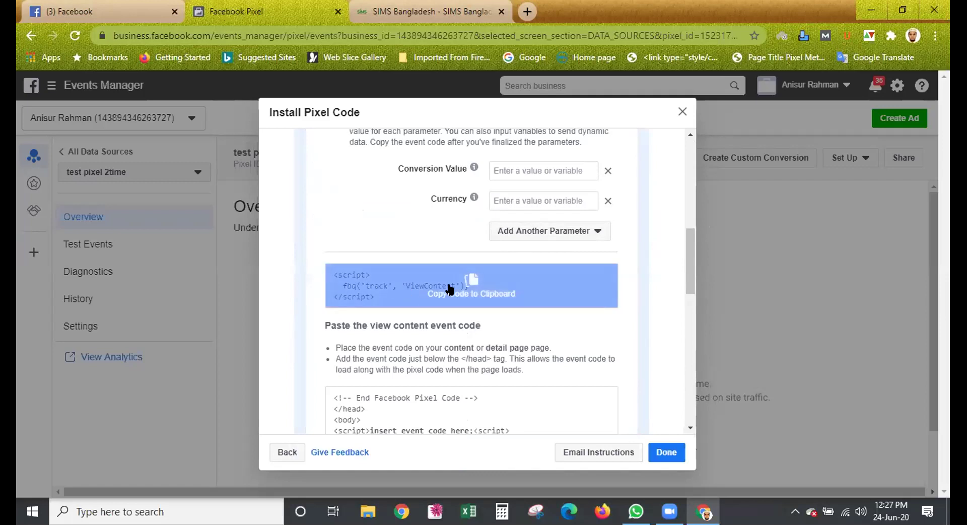
scroll(458, 294, "down", 2)
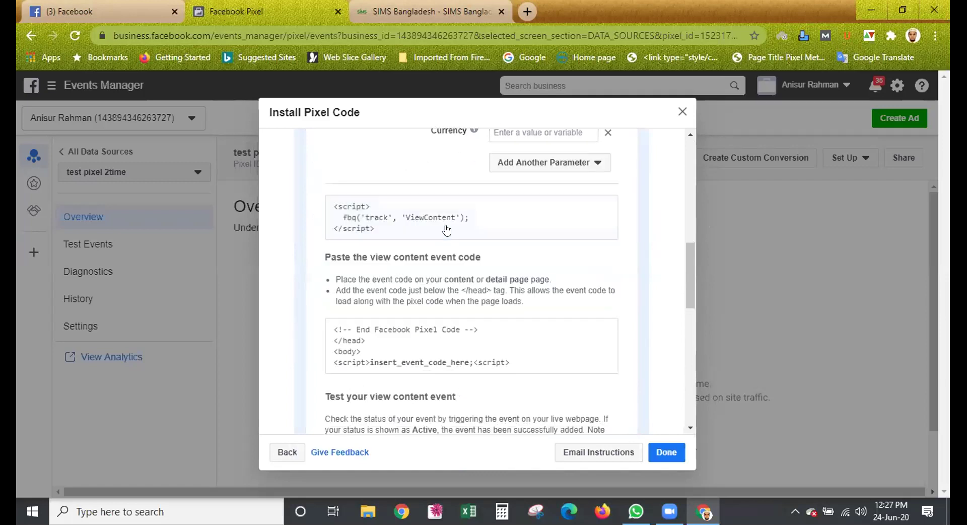
scroll(446, 235, "up", 10)
scroll(456, 277, "down", 15)
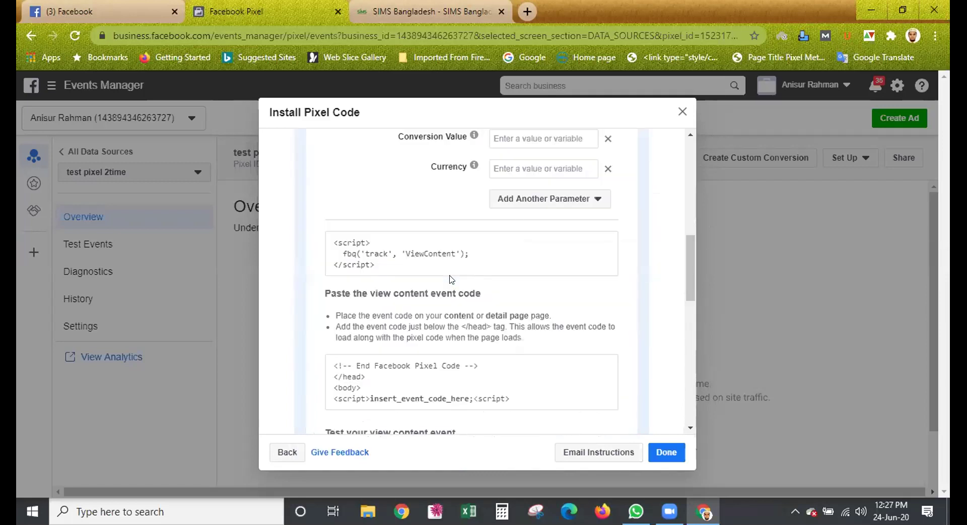
Expand the Contact event and examine its code snippet, placement instructions and test status
left_click(627, 286)
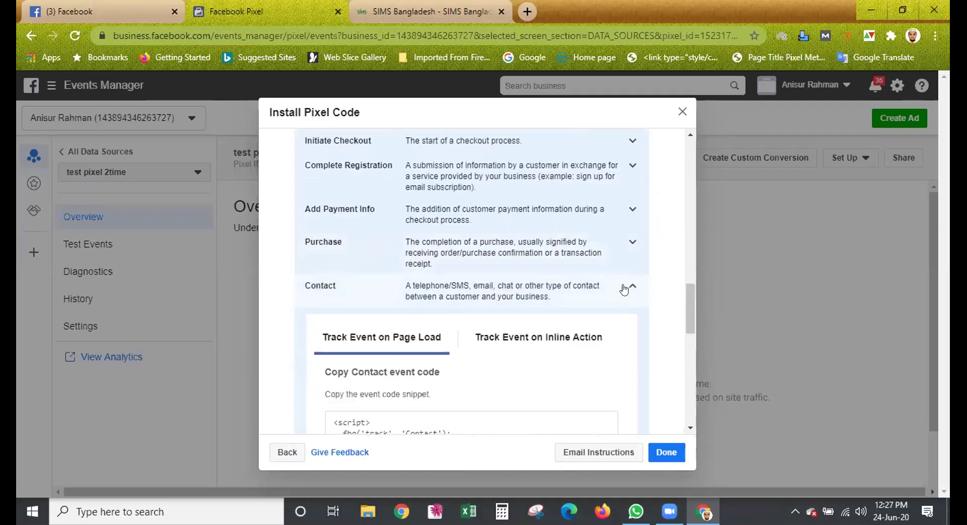
scroll(473, 296, "down", 2)
scroll(473, 296, "down", 6)
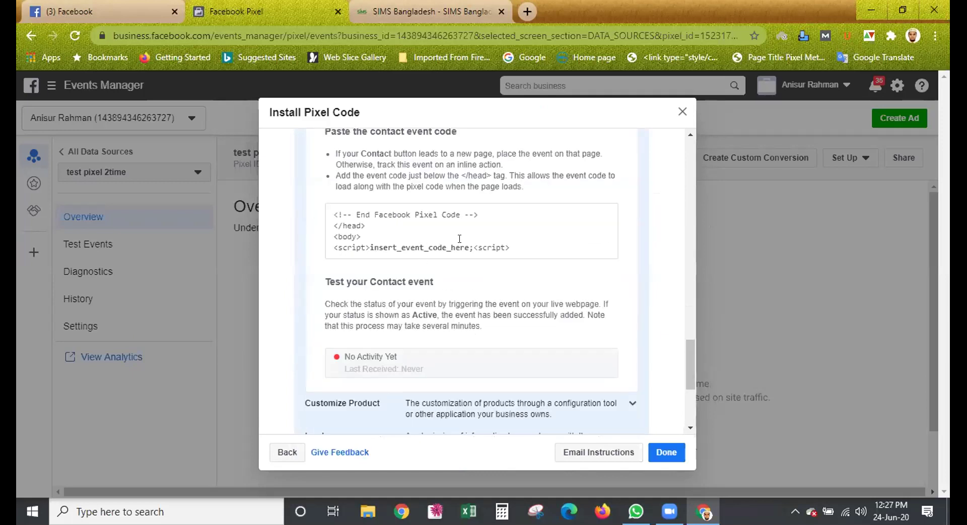
scroll(398, 299, "down", 3)
scroll(396, 302, "up", 5)
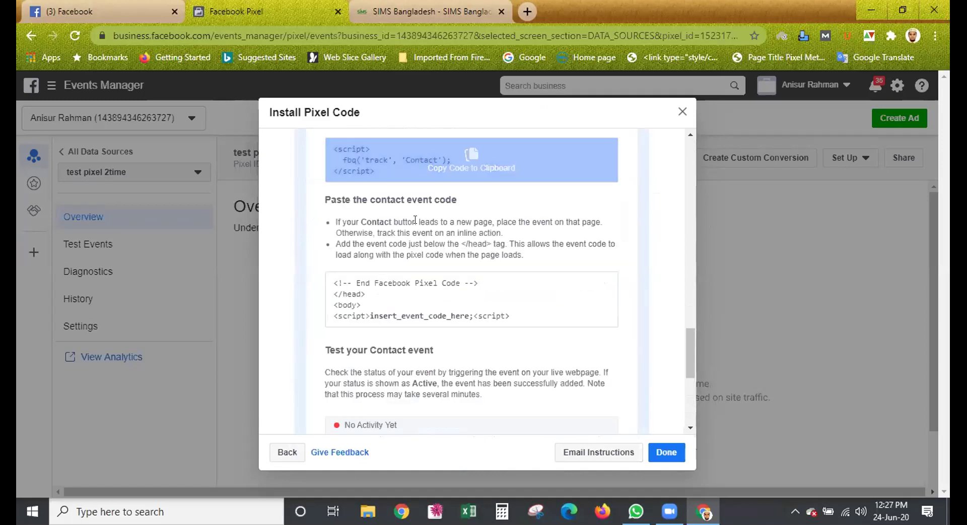
scroll(415, 220, "down", 5)
scroll(415, 219, "down", 1)
Expand the Lead event and examine its parameters, code snippet, placement instructions and test status
left_click(631, 236)
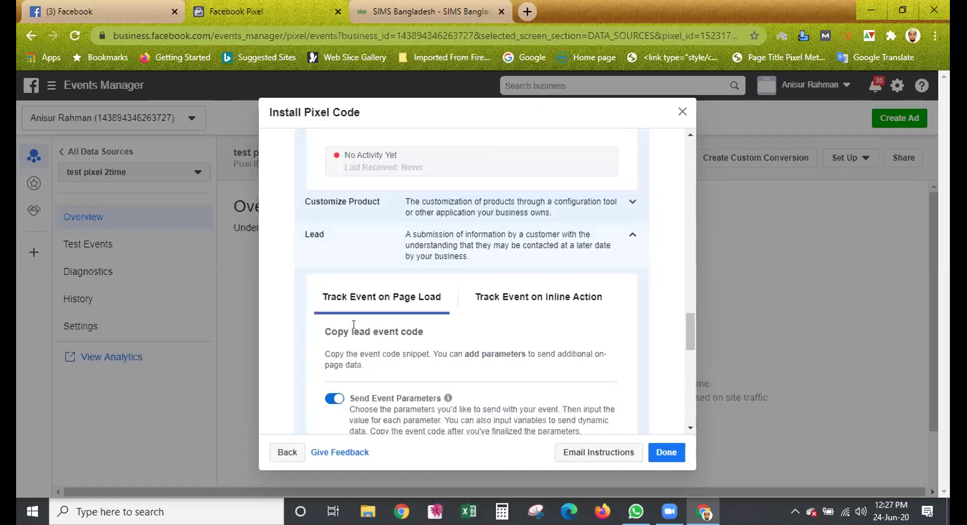
scroll(355, 326, "down", 5)
scroll(353, 324, "down", 4)
scroll(339, 256, "up", 3)
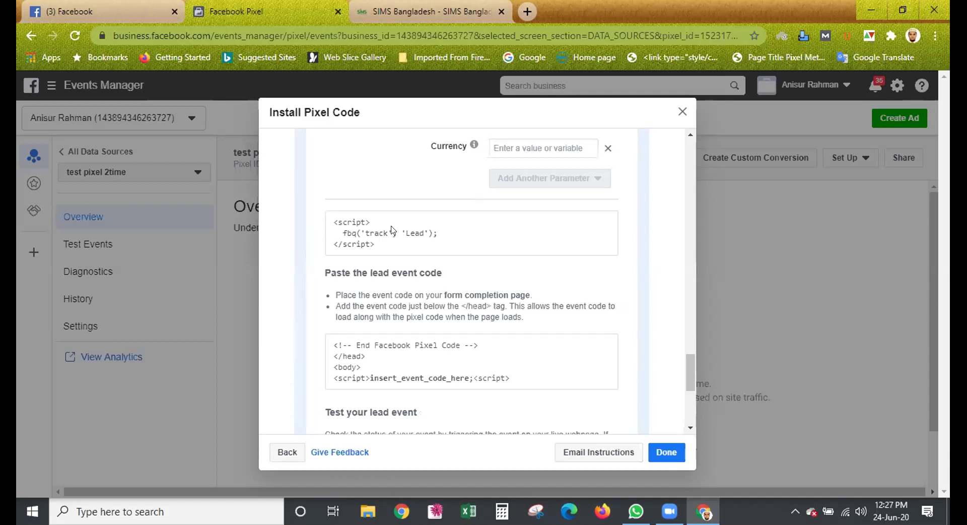
mouse_move(352, 241)
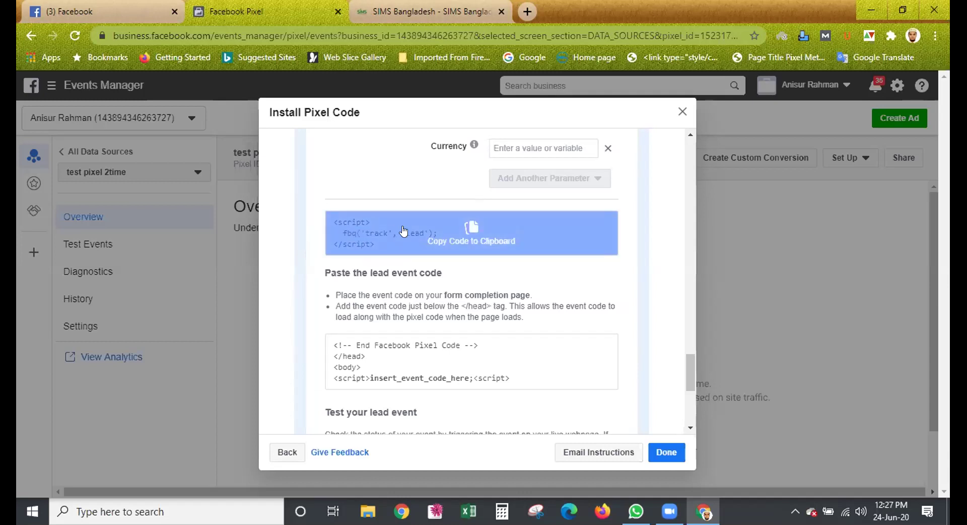
scroll(427, 277, "down", 5)
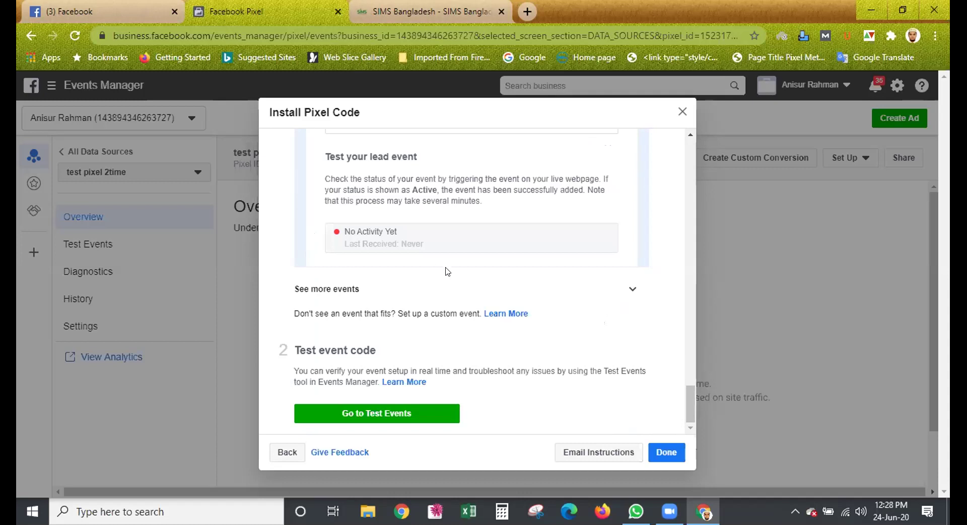
Go to the Test Events page from the event code setup and view the server event testing instructions
left_click(388, 412)
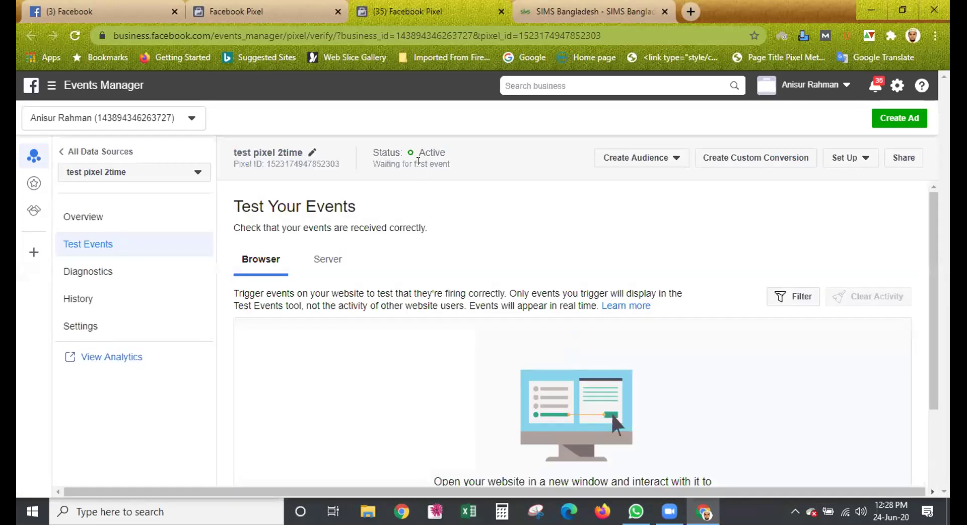
left_click(327, 260)
scroll(328, 260, "down", 4)
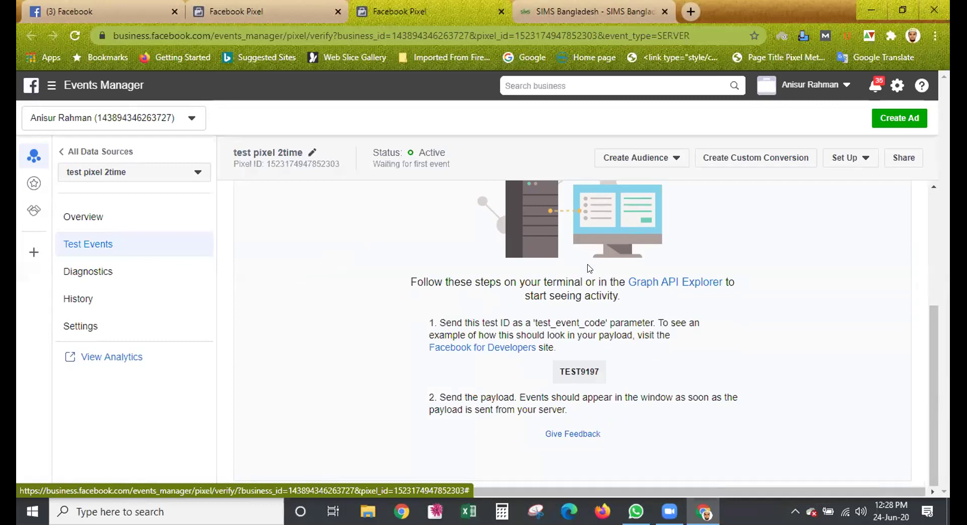
scroll(533, 287, "up", 4)
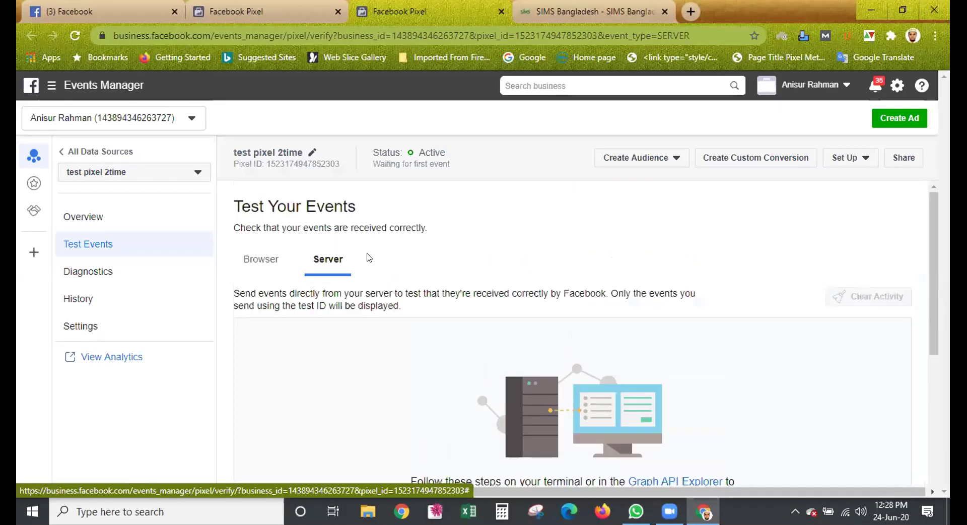
left_click(273, 260)
scroll(527, 302, "down", 1)
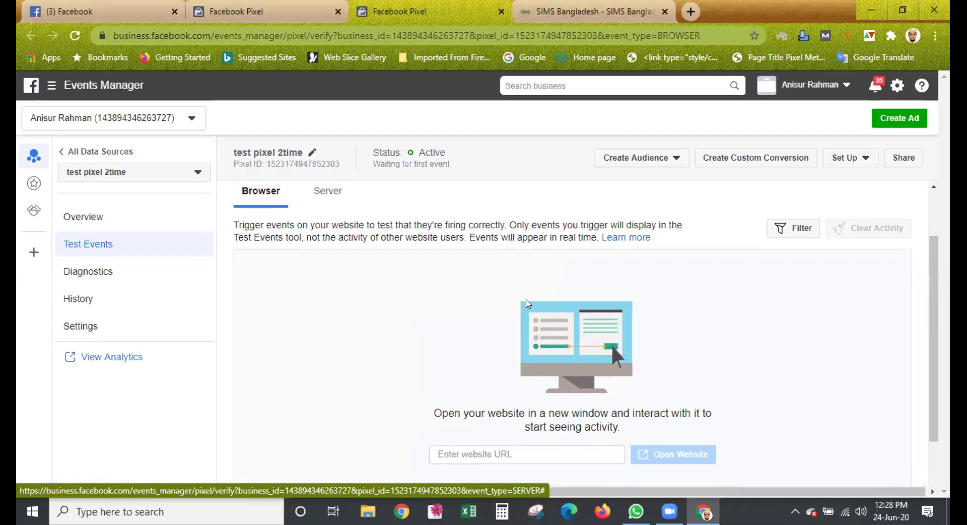
scroll(527, 303, "down", 1)
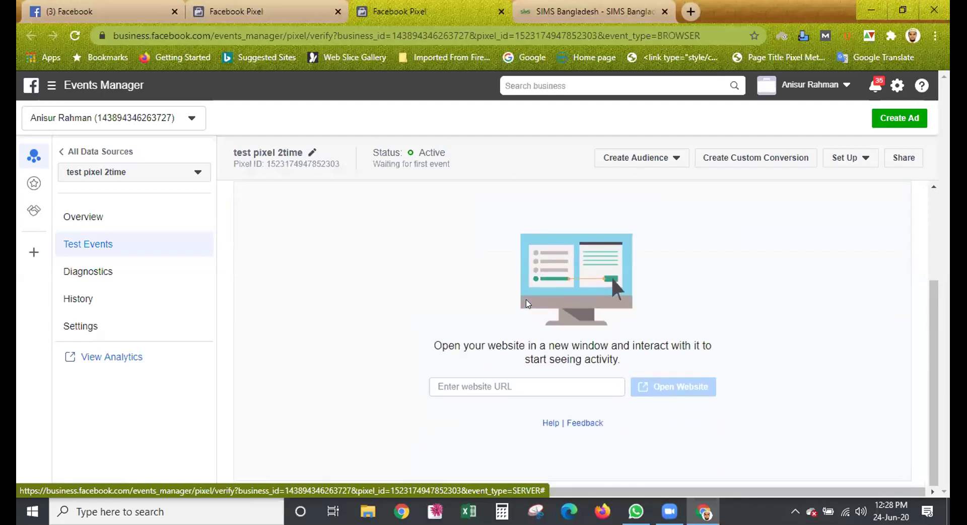
left_click(528, 382)
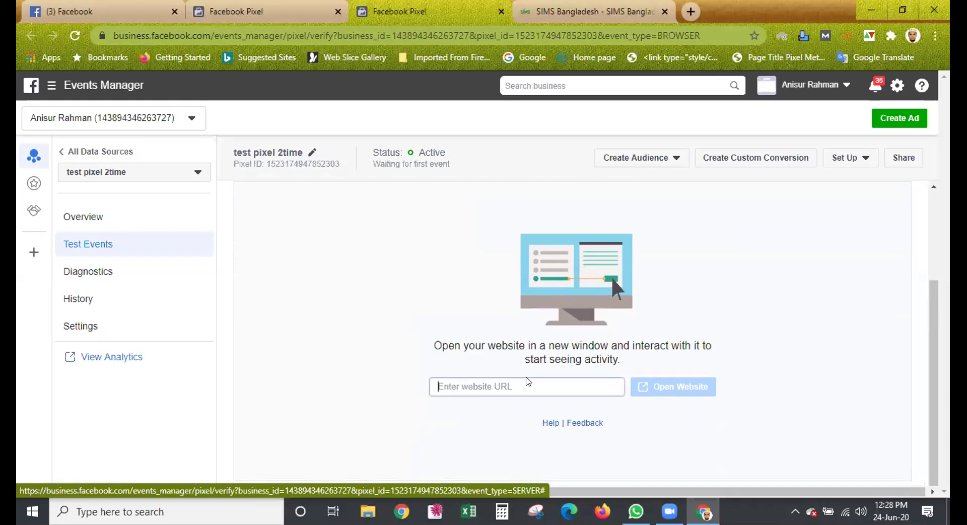
right_click(527, 381)
left_click(566, 272)
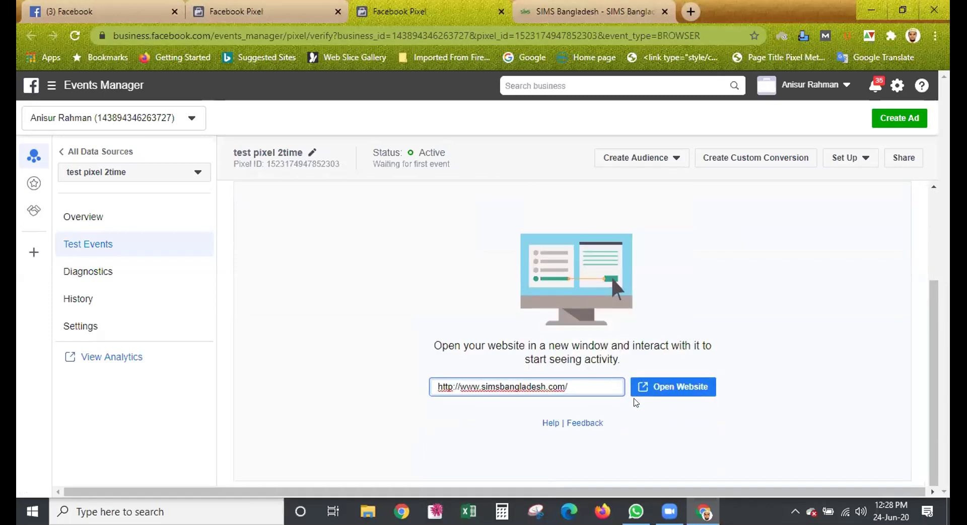
left_click(650, 387)
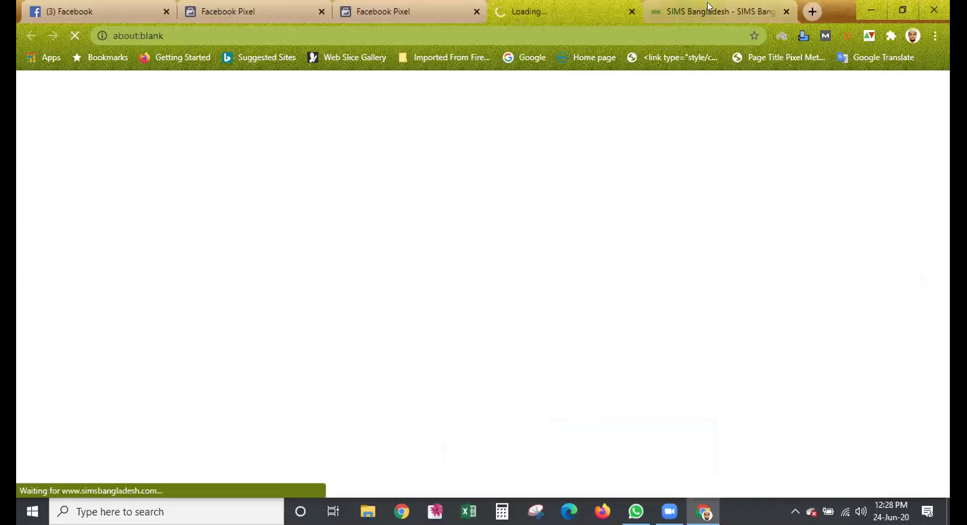
left_click(780, 8)
left_click(787, 10)
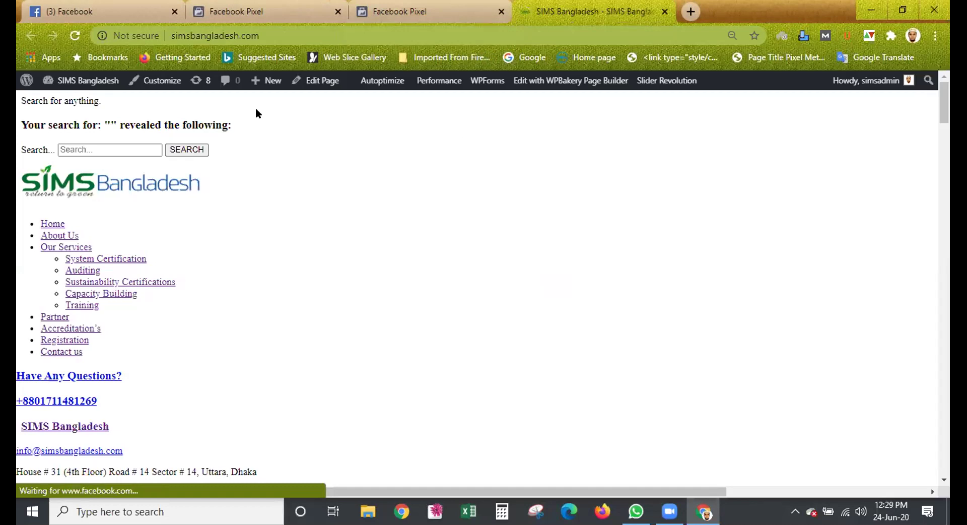
Look through the SIMS Bangladesh home page down to its footer and close the page
scroll(260, 193, "down", 15)
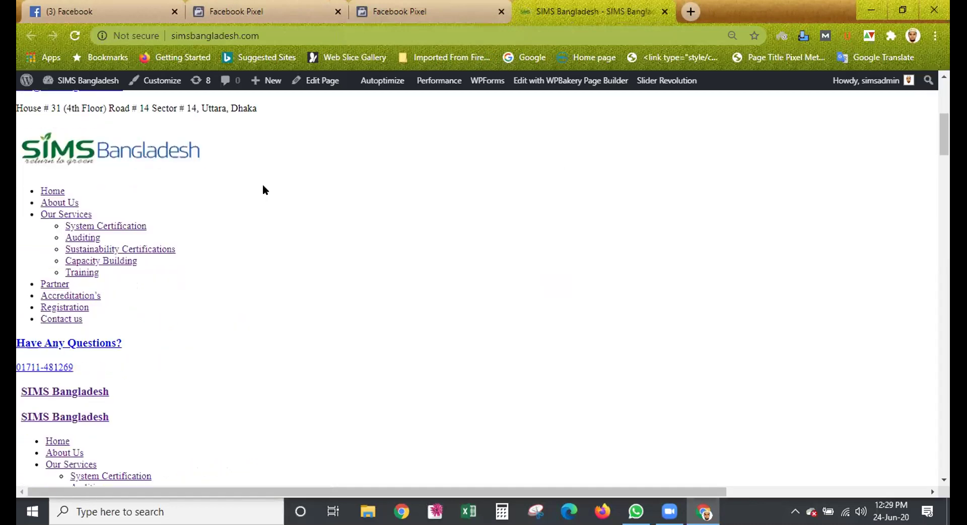
scroll(268, 185, "down", 20)
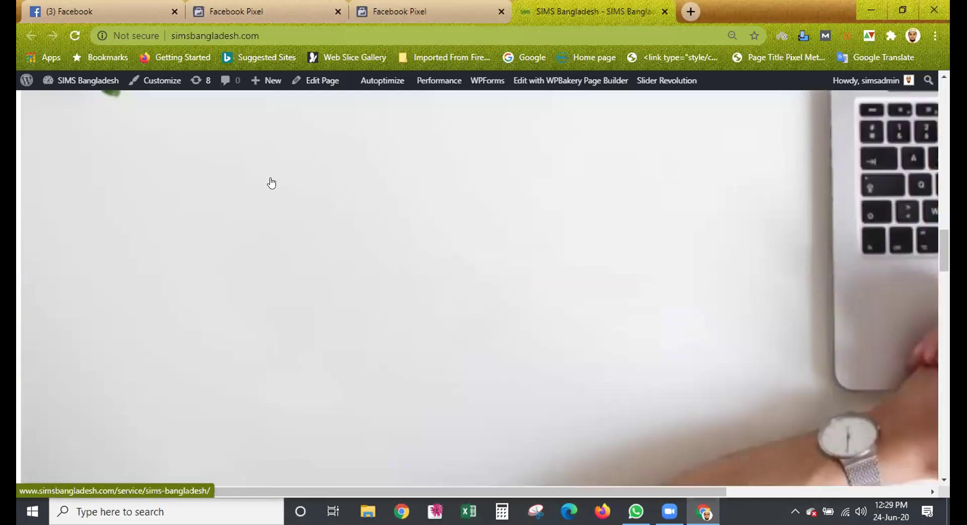
scroll(273, 180, "down", 15)
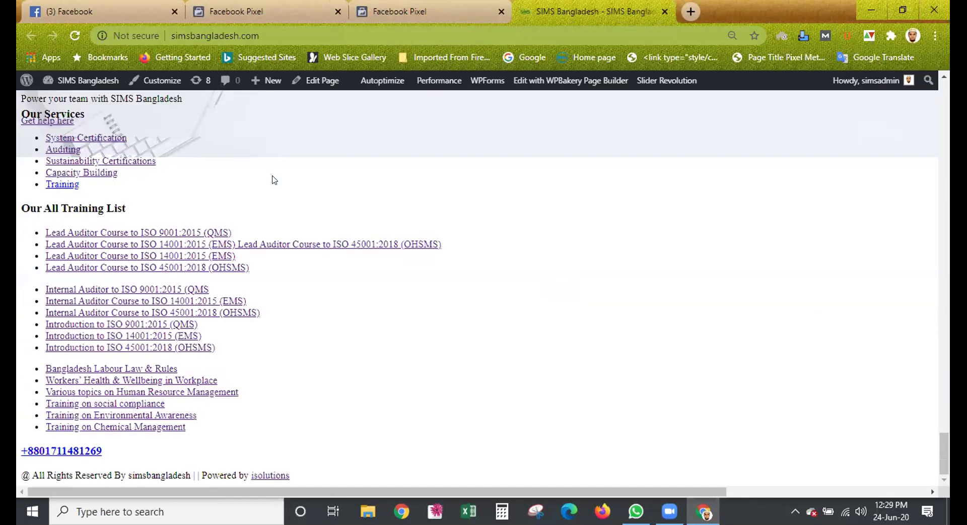
left_click(665, 11)
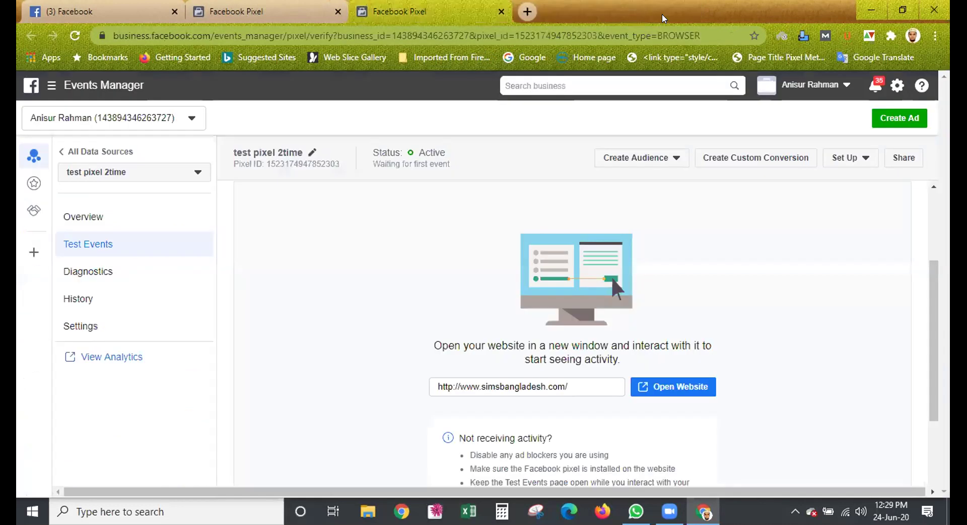
Review the browser event testing tips and the server event testing instructions for test pixel 2time
scroll(552, 298, "down", 3)
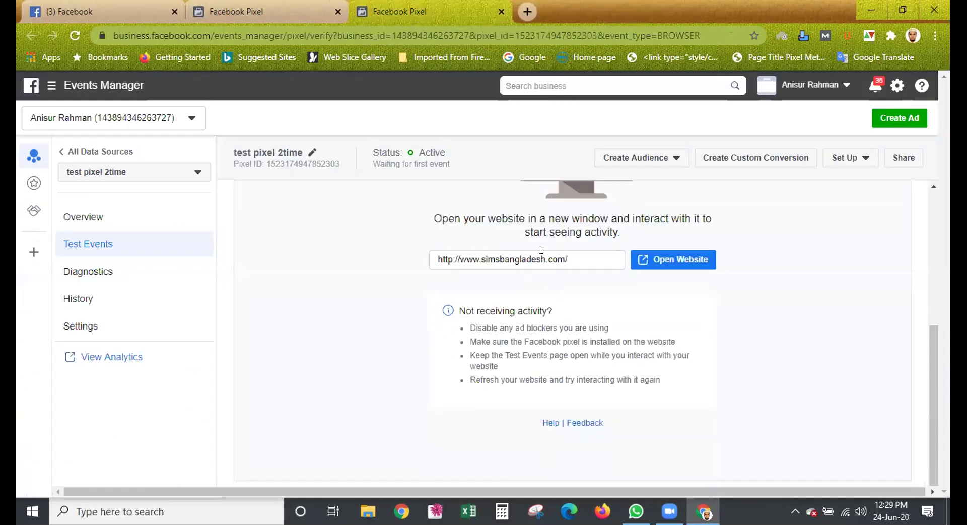
scroll(375, 222, "up", 4)
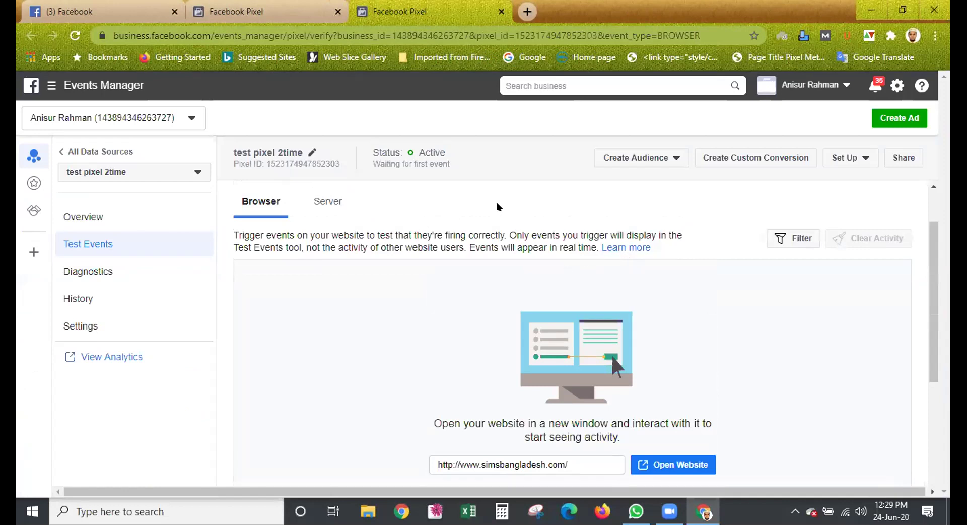
left_click(327, 204)
scroll(469, 287, "down", 3)
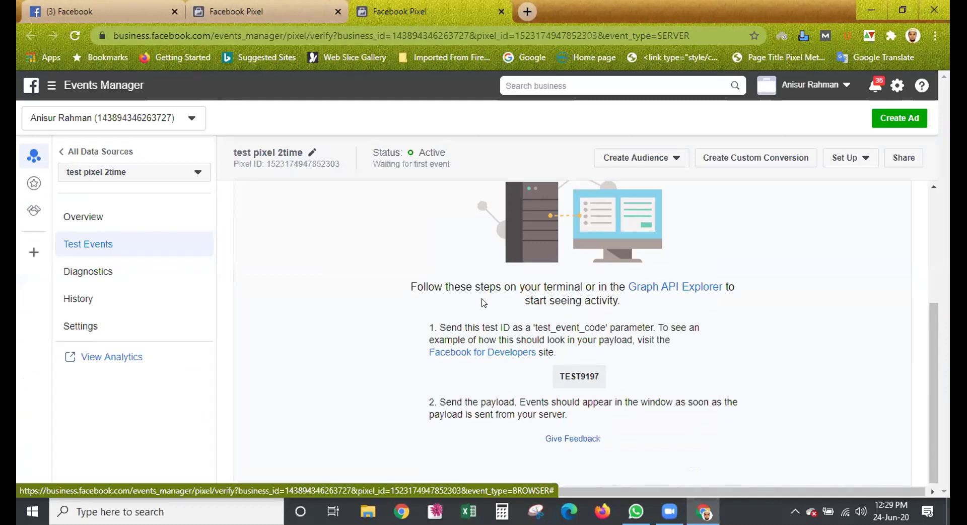
scroll(511, 309, "up", 4)
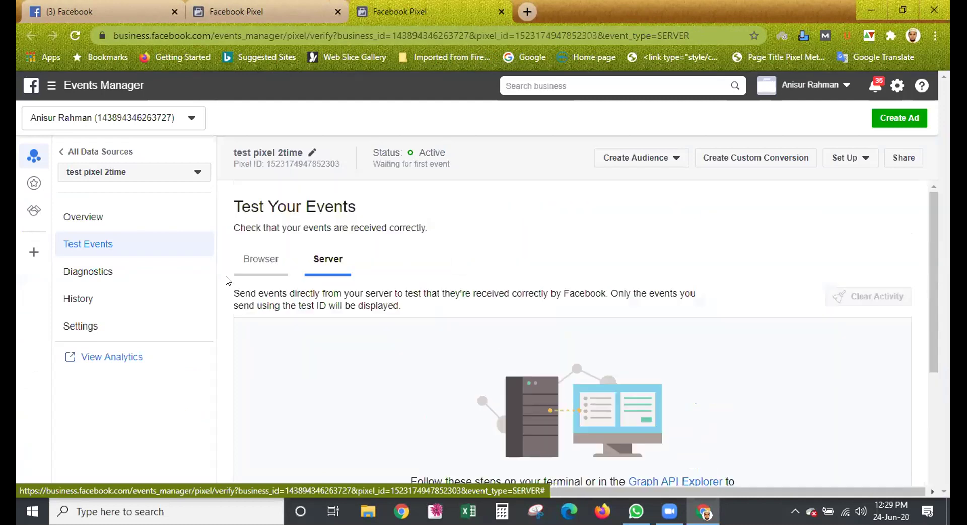
Go to the Overview of test pixel 2time, view the pixel code installation methods and close the setup dialog
left_click(97, 219)
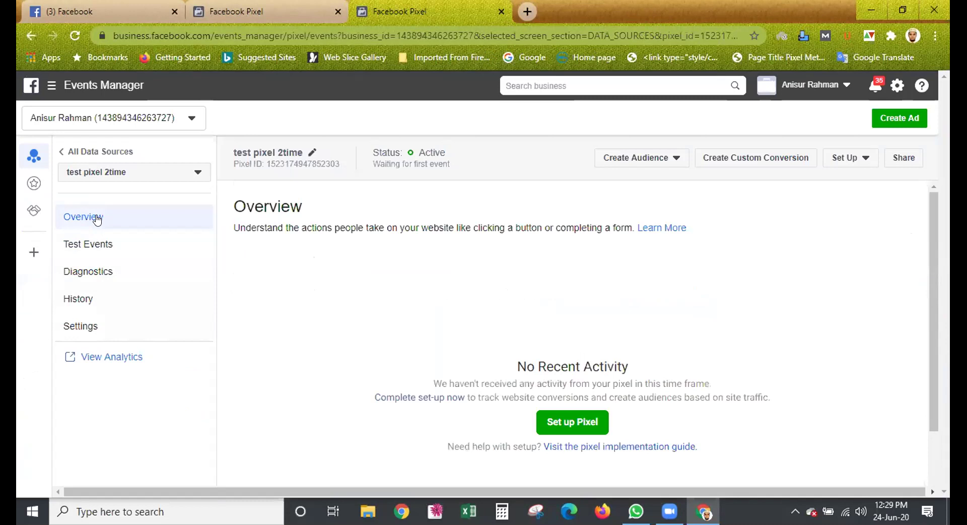
scroll(264, 294, "down", 2)
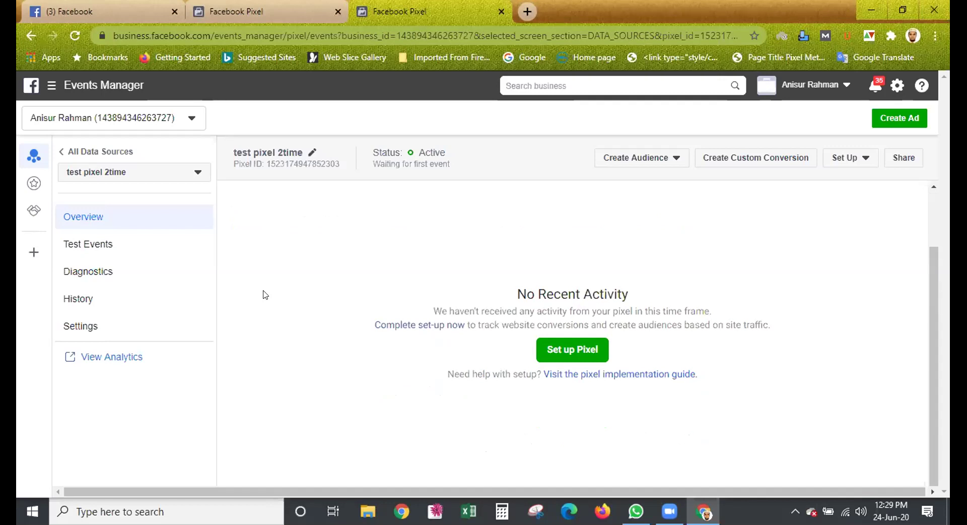
left_click(582, 354)
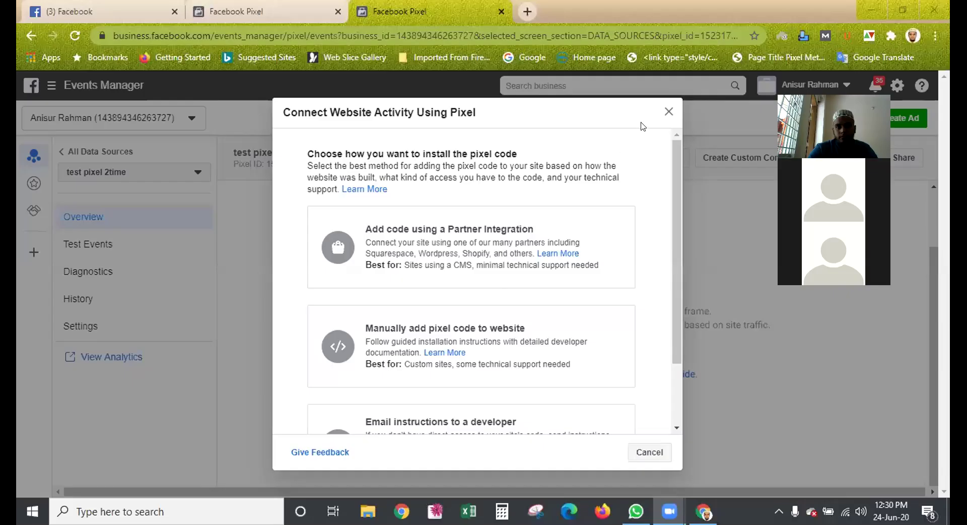
left_click(668, 112)
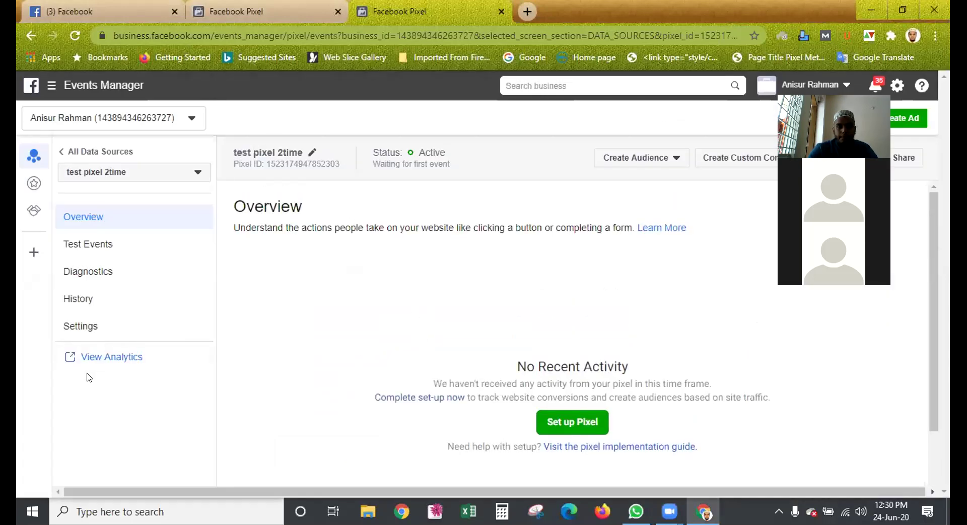
Open the analytics of test pixel 2time, and load simsbangladesh.com in another new tab and refresh it
left_click(91, 358)
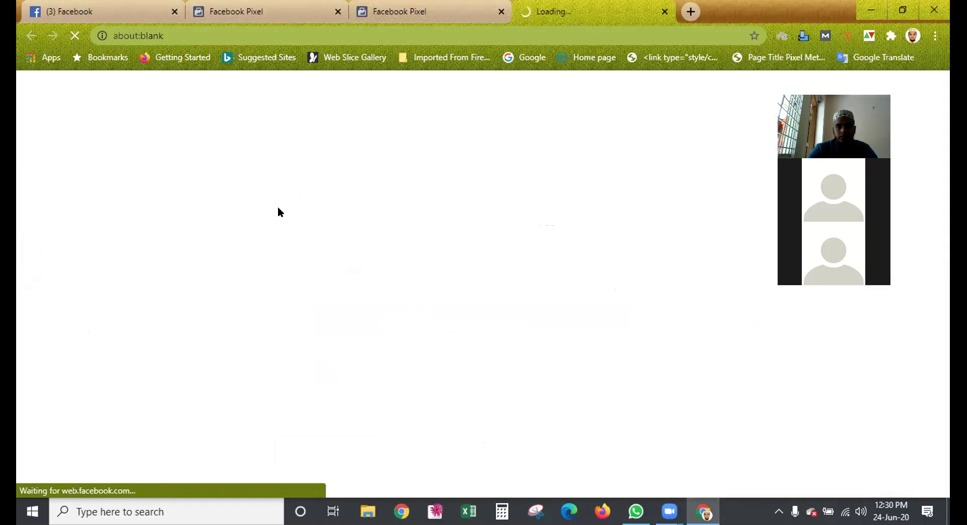
left_click(697, 15)
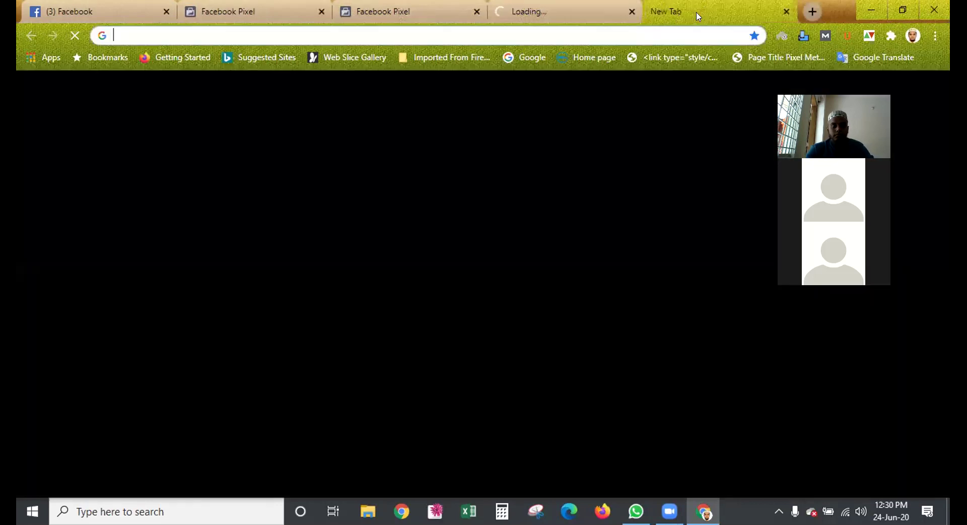
type("si")
key("Return")
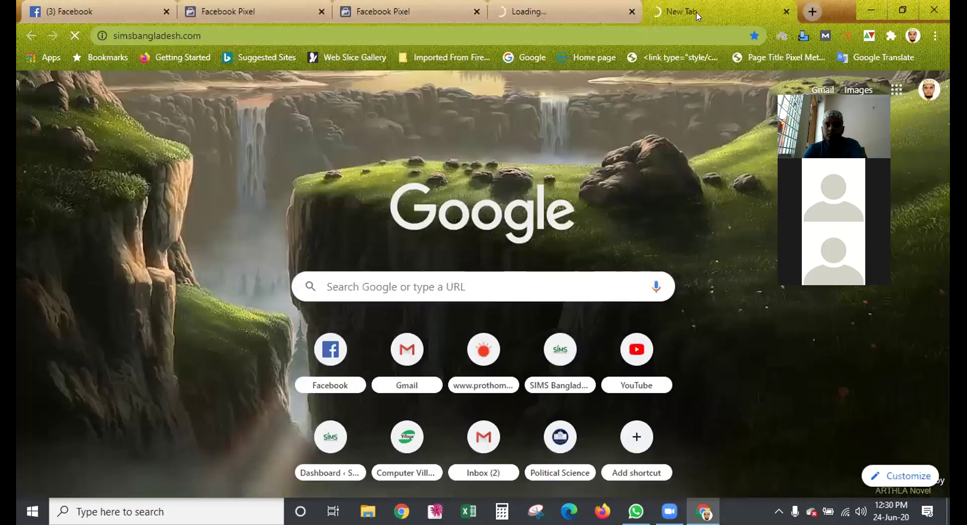
left_click(543, 8)
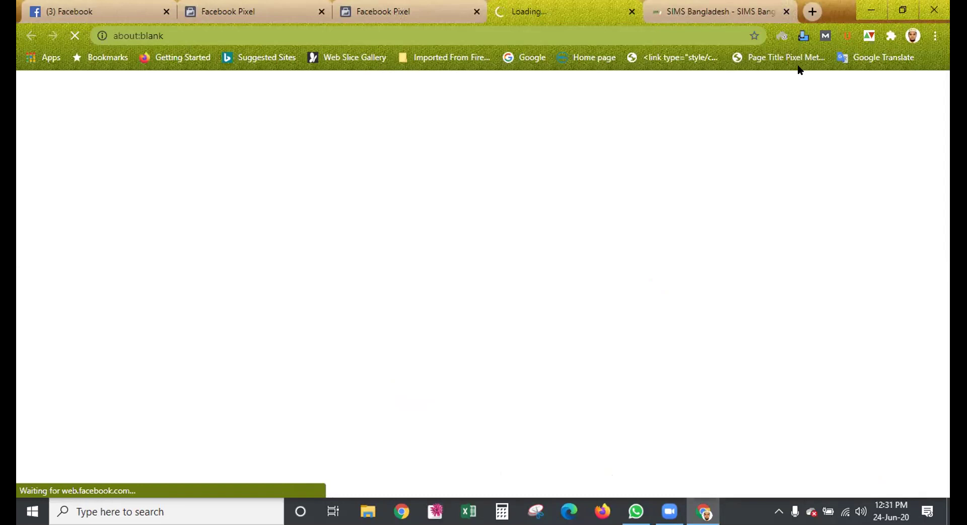
left_click(699, 13)
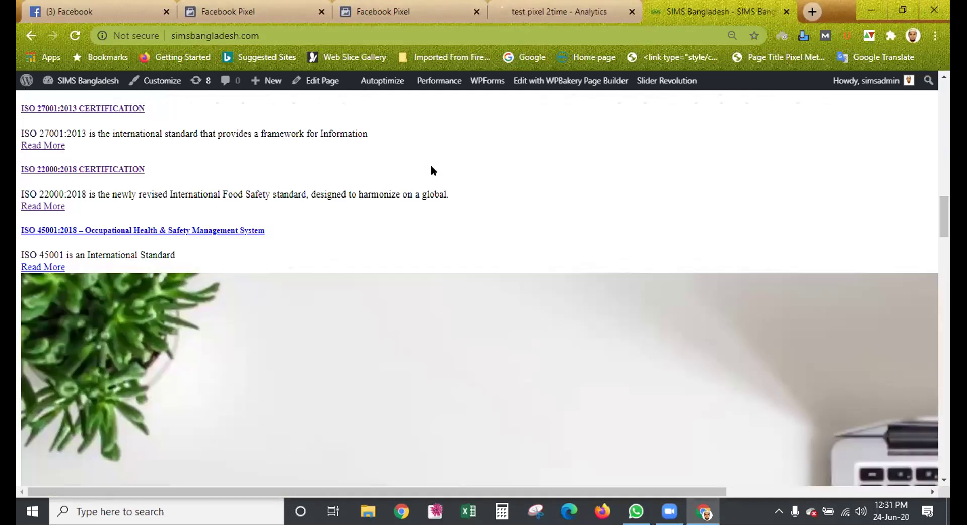
key("F5")
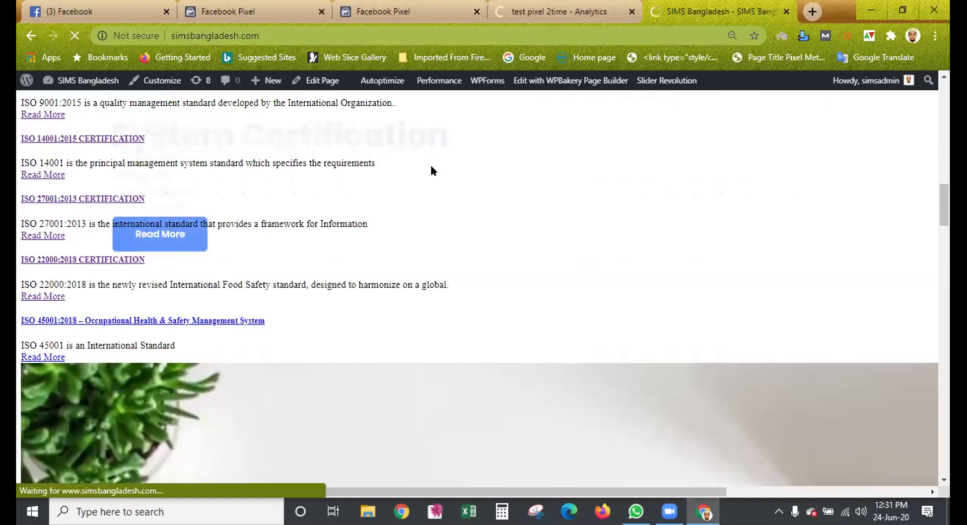
Return to the pixel's Analytics, dismiss the product updates subscription offer and view the list of selectable entities
left_click(528, 7)
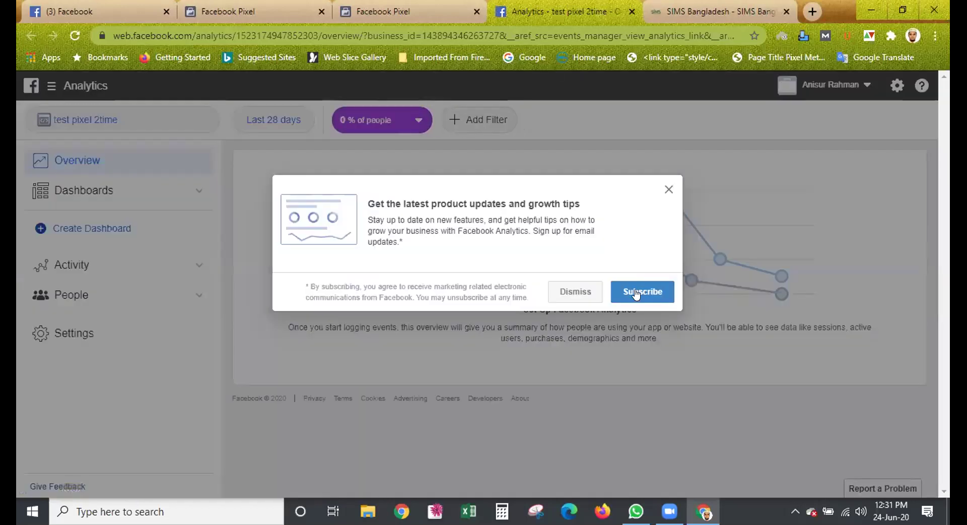
left_click(588, 293)
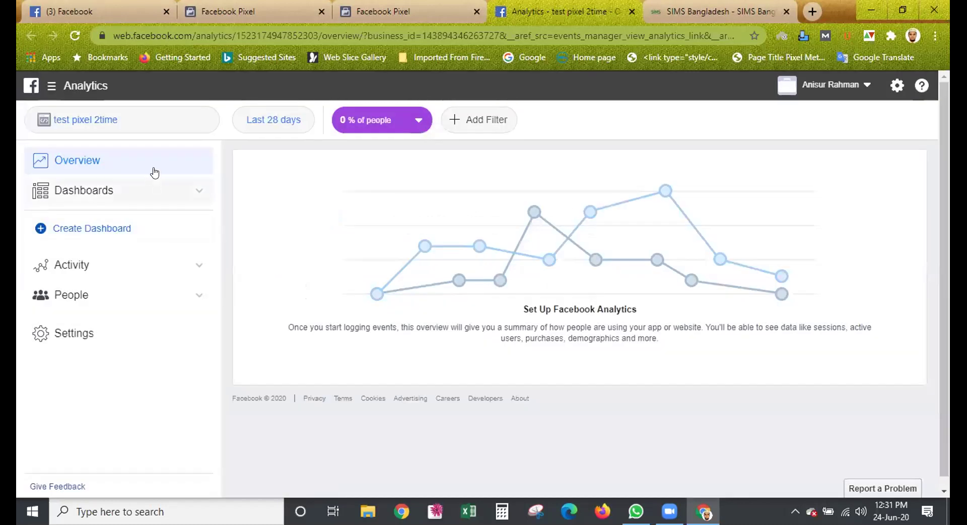
left_click(134, 123)
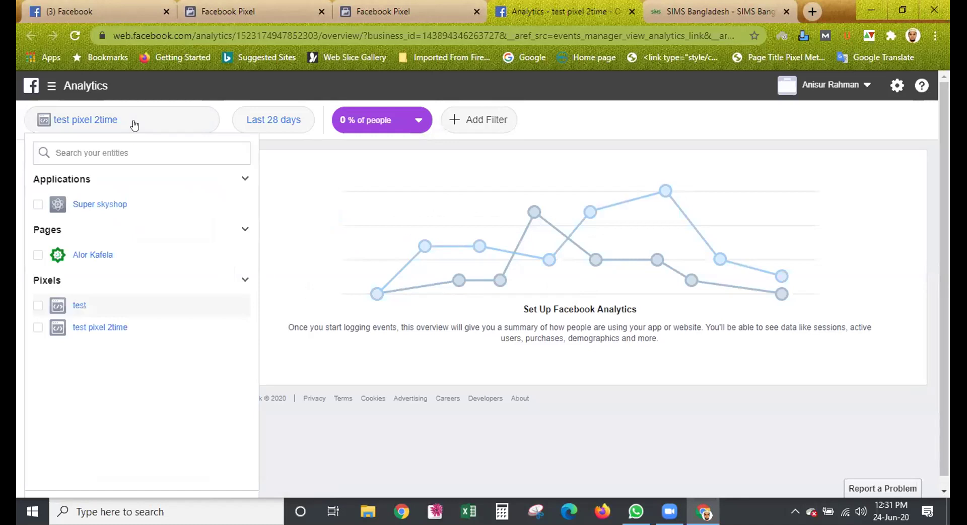
left_click(304, 197)
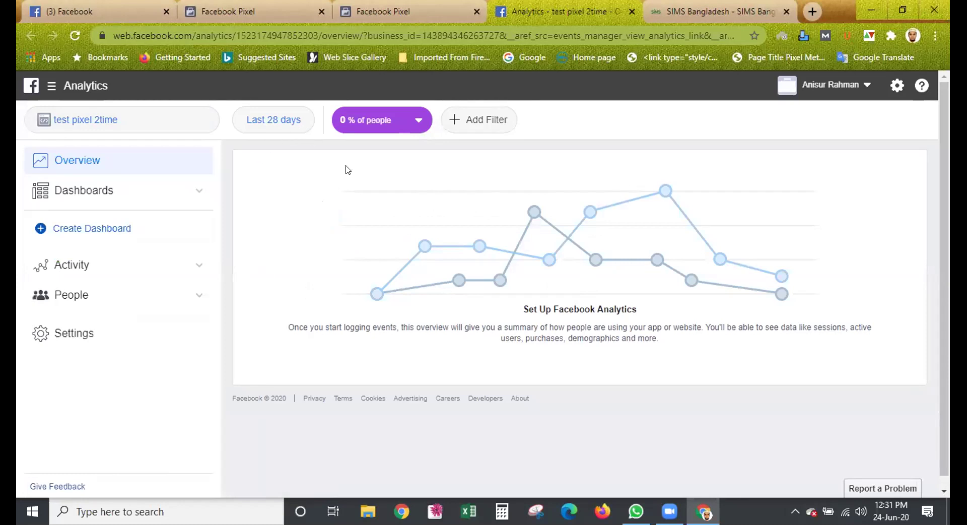
View the Active Users and Revenue activity reports and the audience and filter options in Analytics
left_click(151, 267)
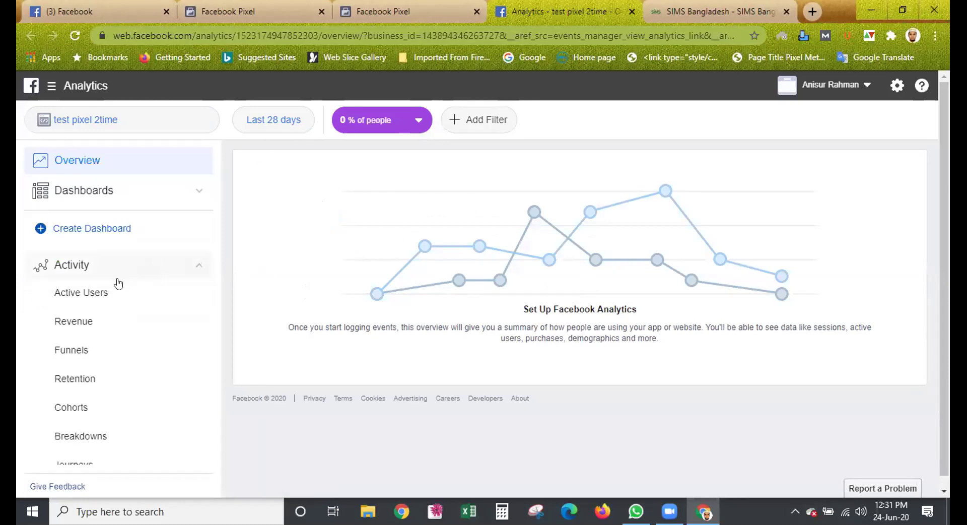
left_click(103, 293)
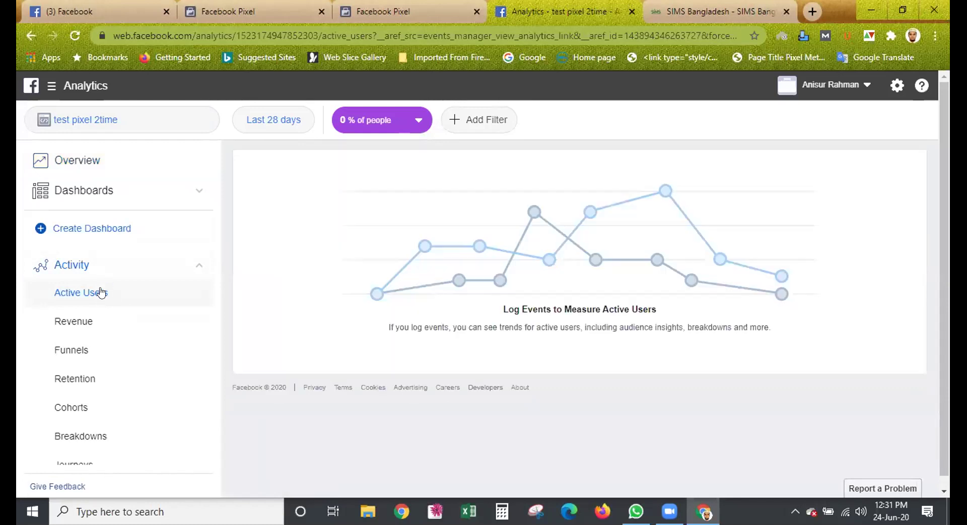
left_click(79, 325)
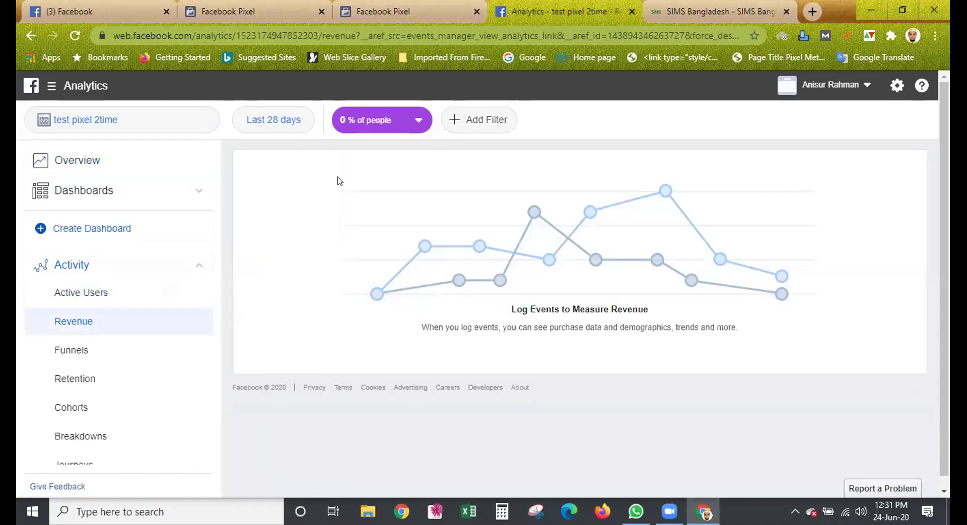
left_click(395, 120)
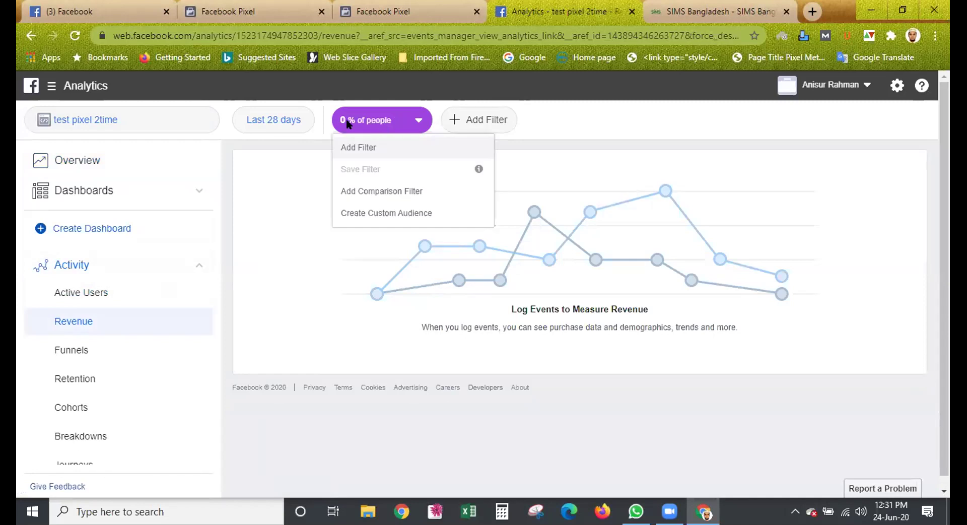
left_click(478, 119)
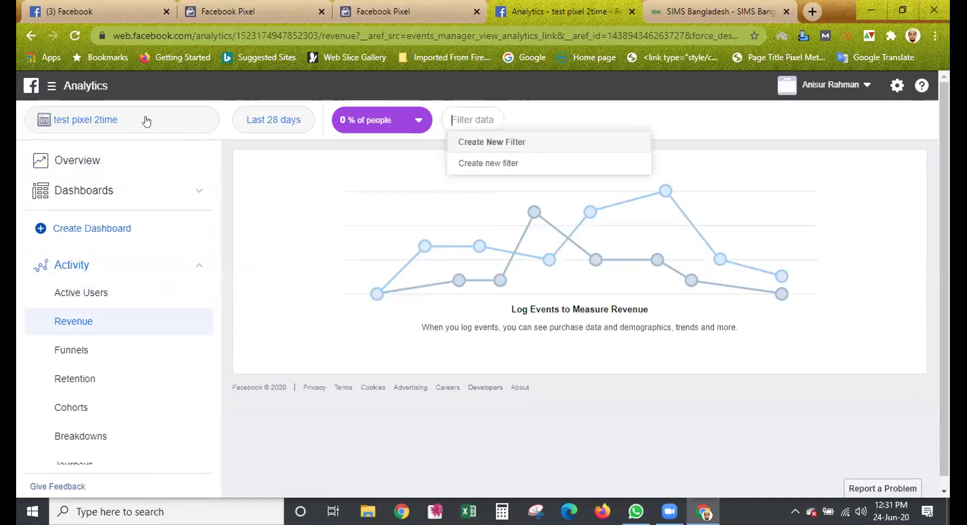
Switch from Analytics to Events Manager and look through the data source types and the listed data sources
left_click(55, 85)
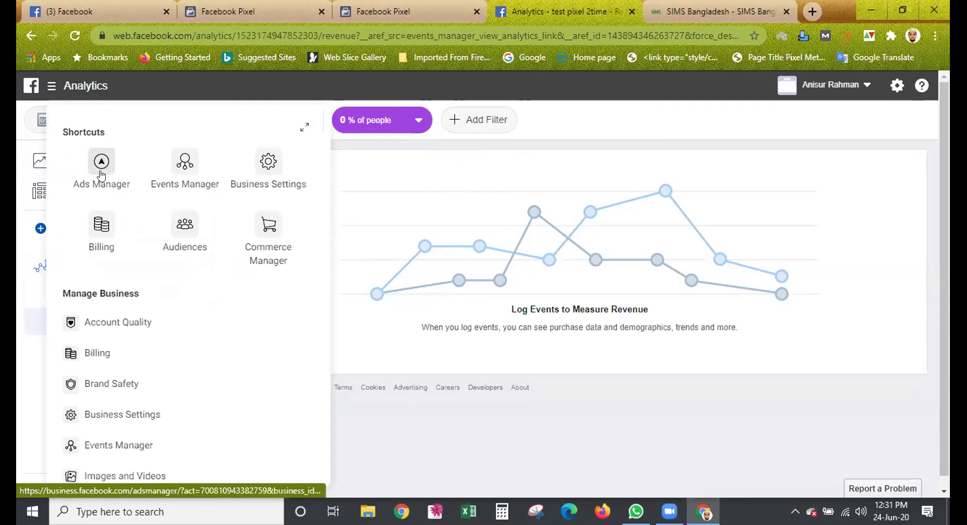
left_click(185, 169)
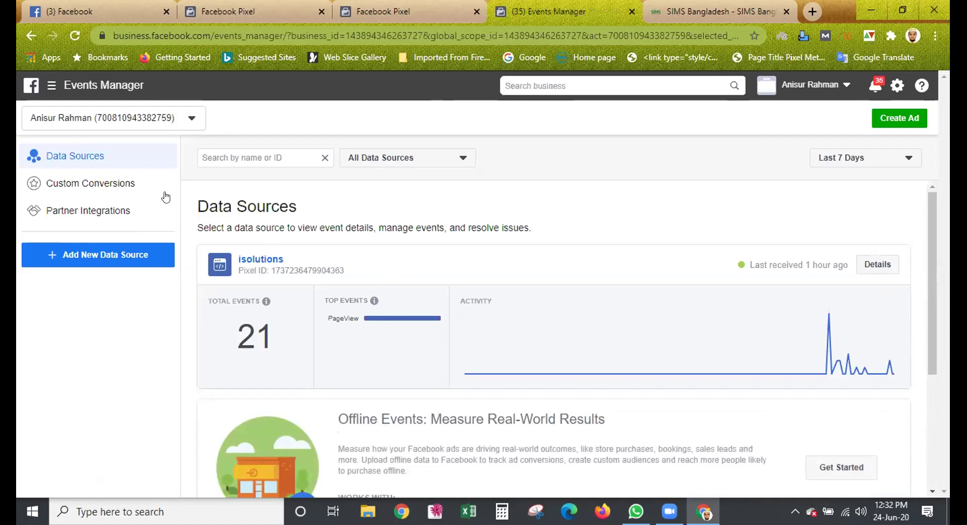
left_click(421, 159)
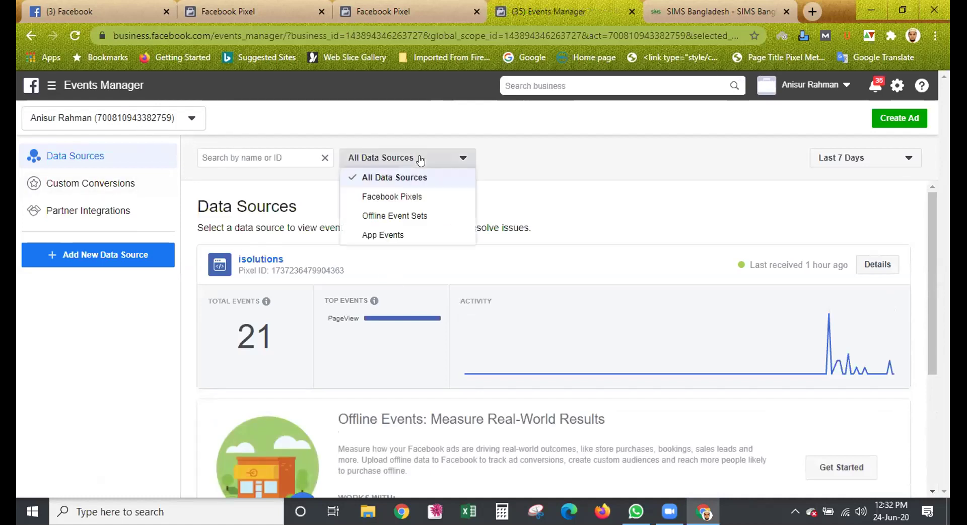
left_click(526, 184)
scroll(525, 218, "down", 4)
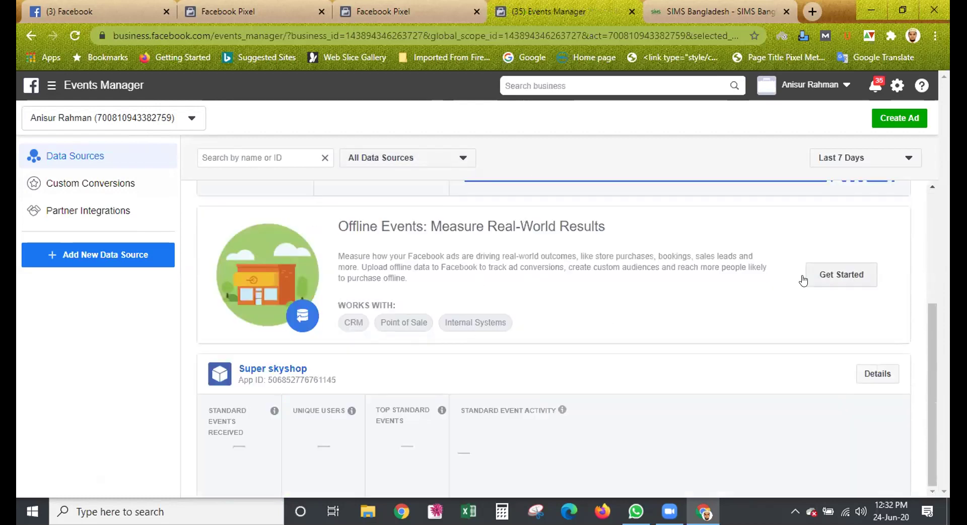
scroll(805, 280, "up", 1)
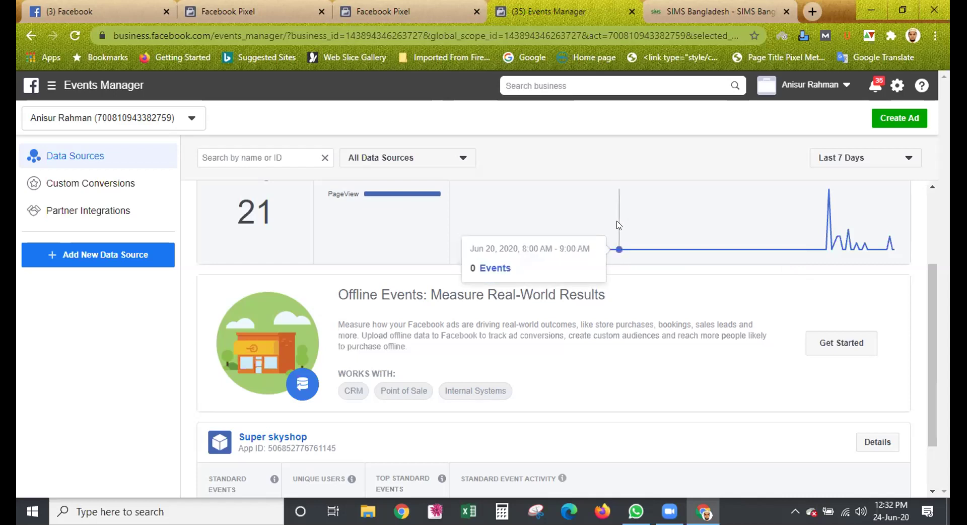
scroll(617, 218, "up", 3)
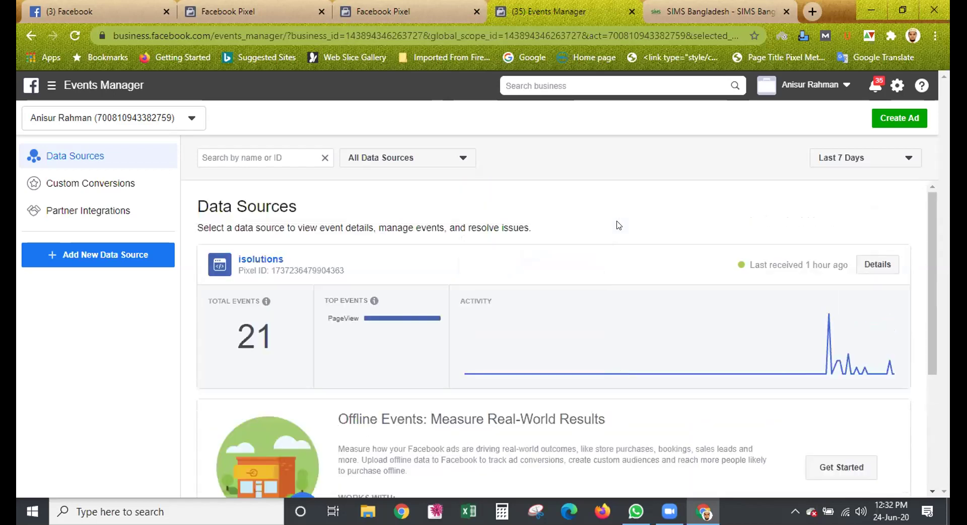
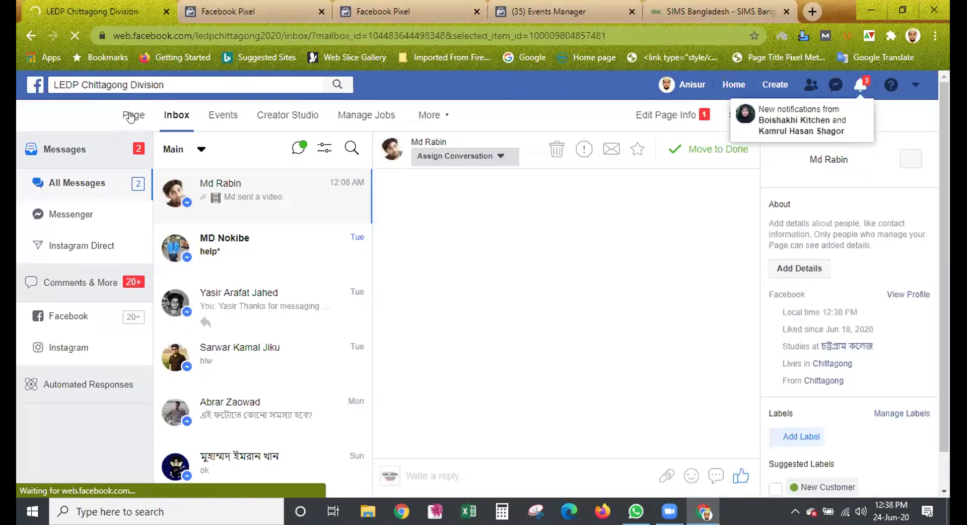
Go from the inbox to the main page of LEDP Chittagong Division
left_click(130, 116)
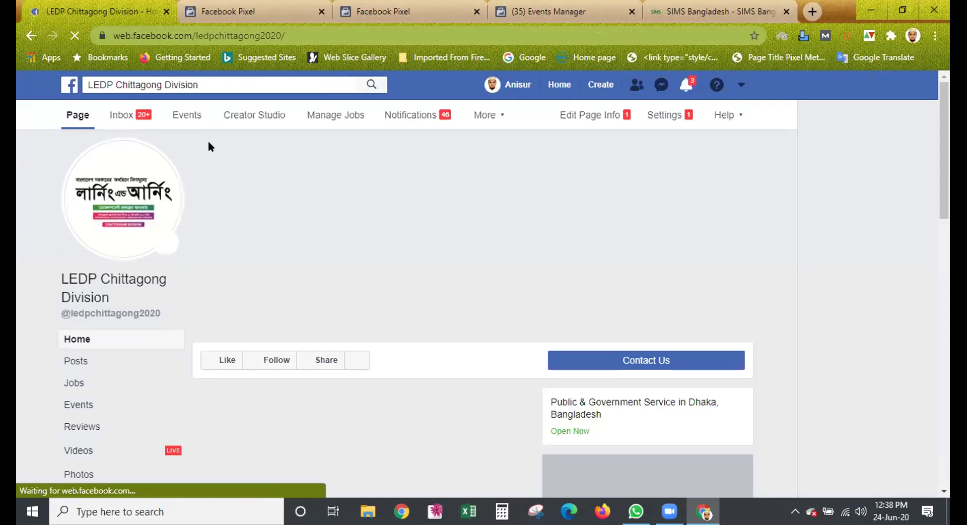
Look through the page's feed of class posts for the Digital Marketing on CTG - DM Batch 101 Class 20 video
scroll(316, 257, "down", 4)
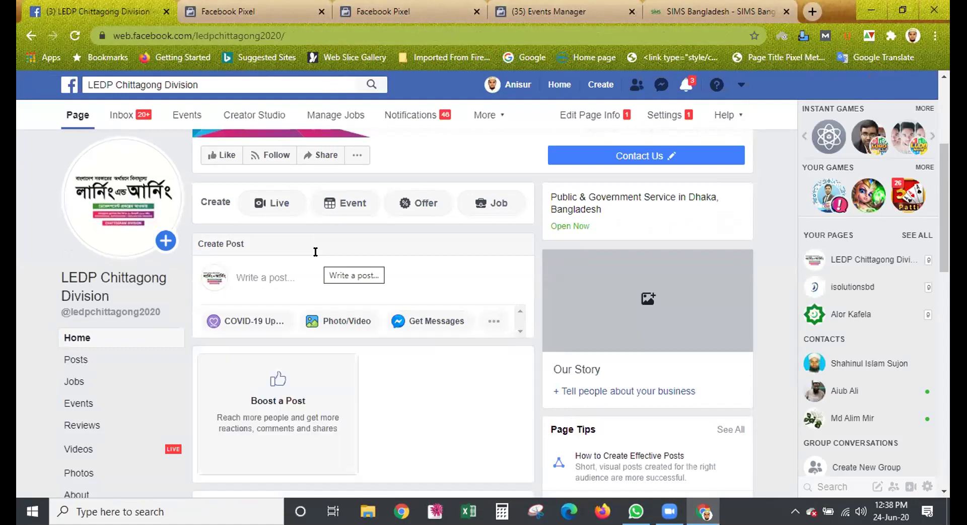
scroll(315, 252, "down", 5)
scroll(316, 252, "down", 5)
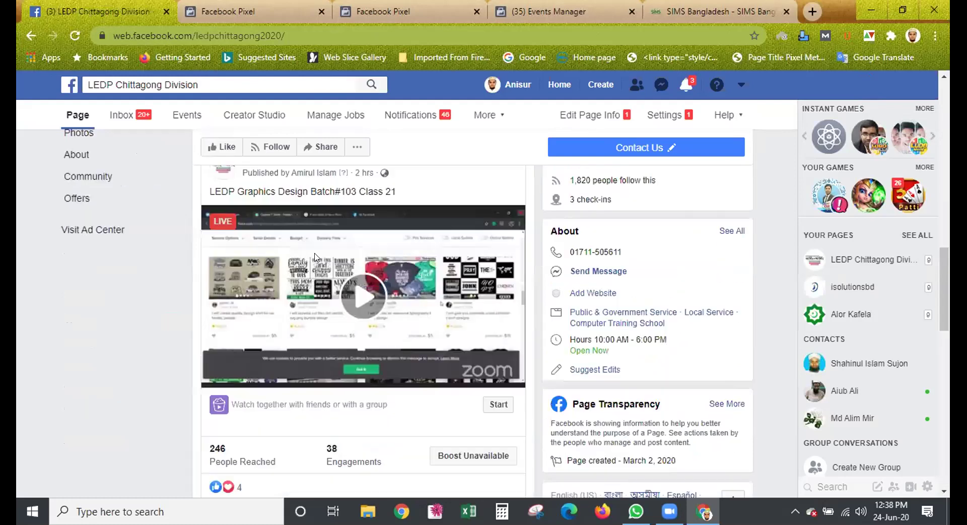
scroll(316, 258, "down", 5)
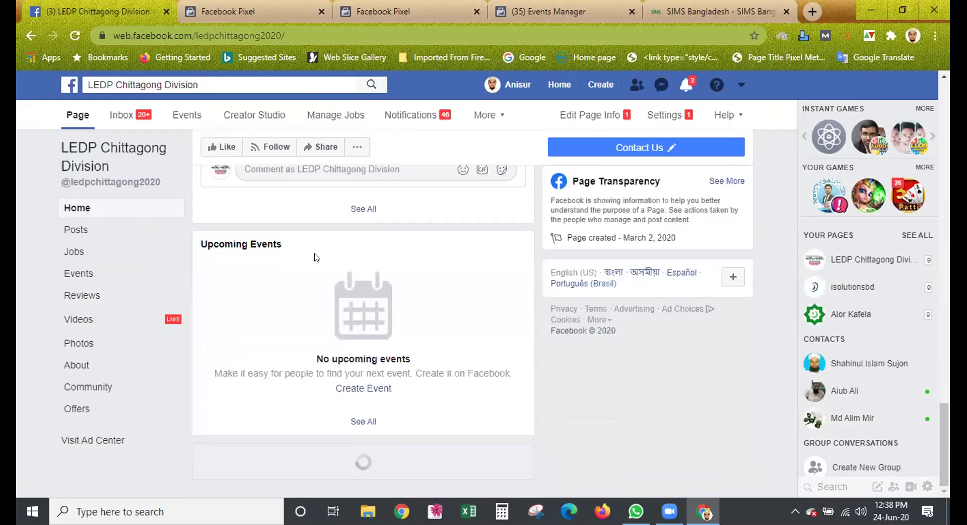
scroll(316, 258, "down", 9)
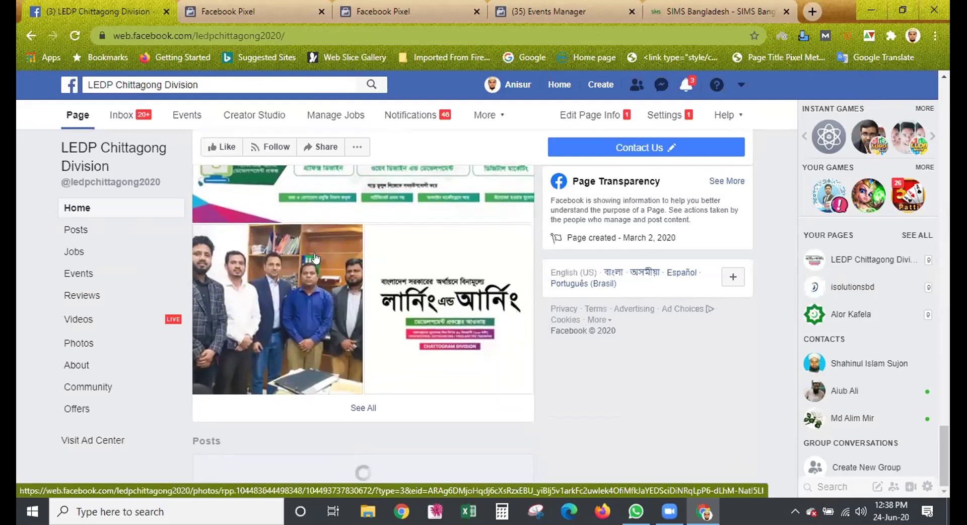
scroll(315, 258, "down", 5)
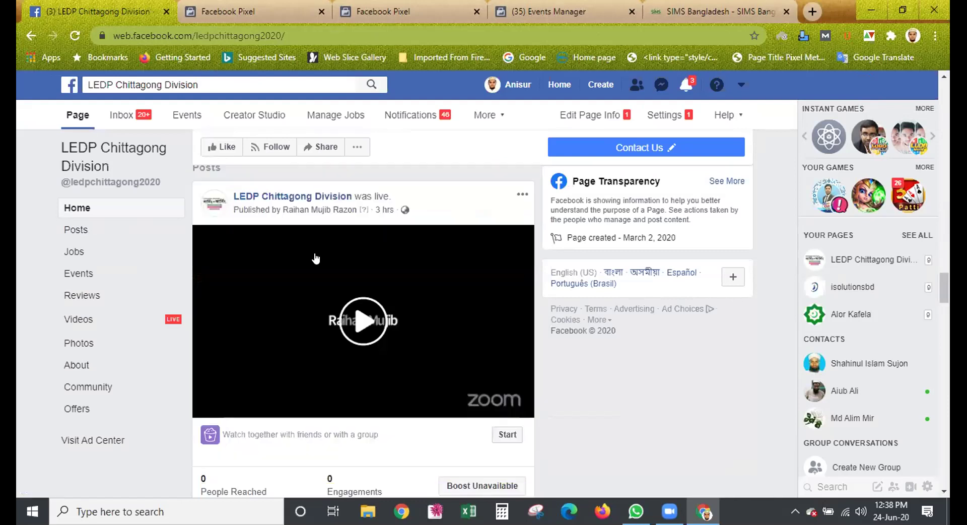
scroll(315, 257, "down", 5)
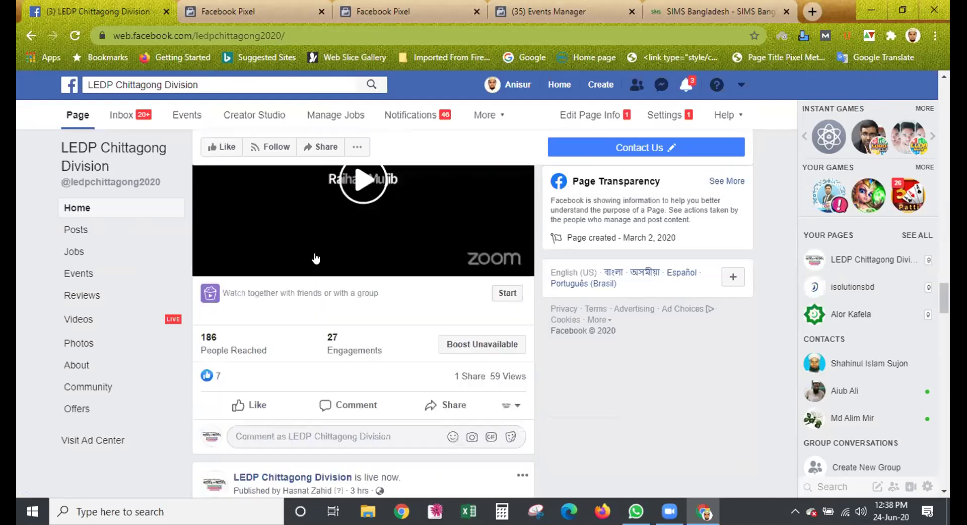
scroll(316, 258, "down", 2)
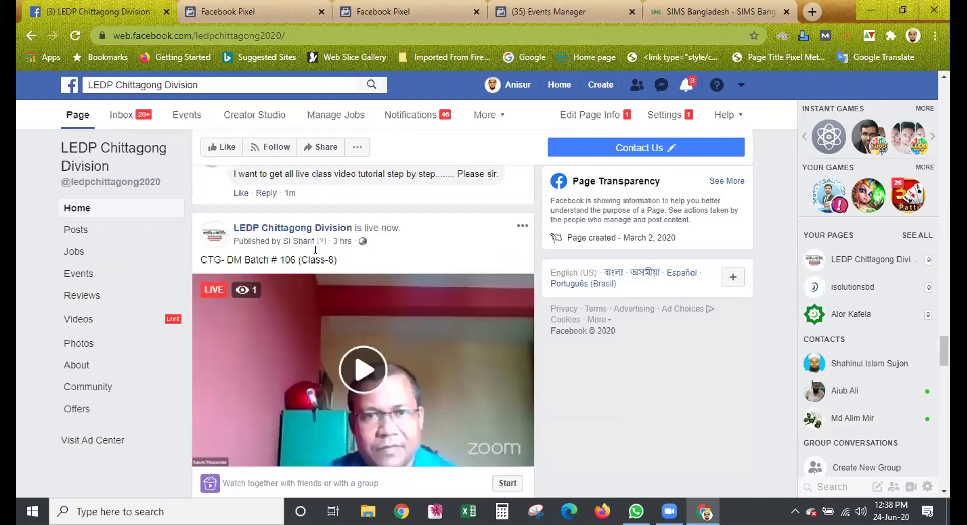
scroll(315, 249, "down", 8)
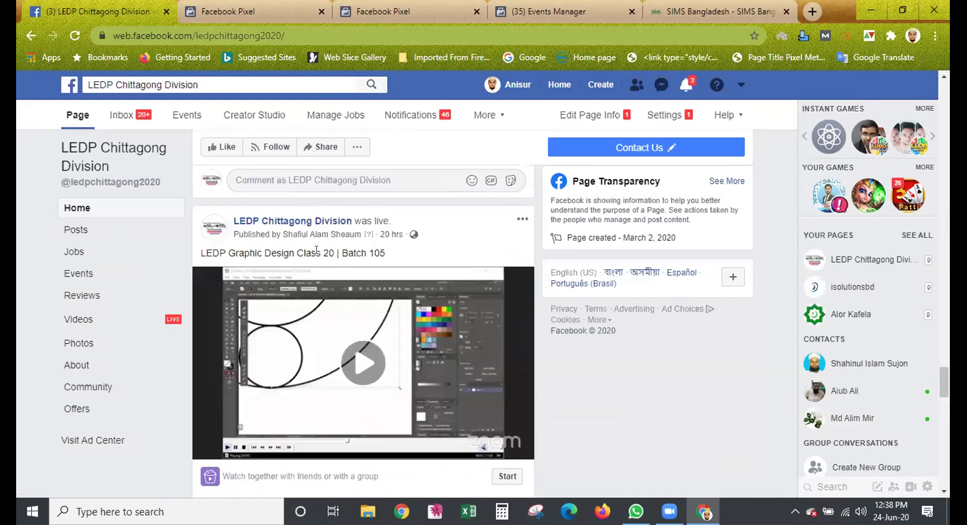
scroll(317, 257, "up", 10)
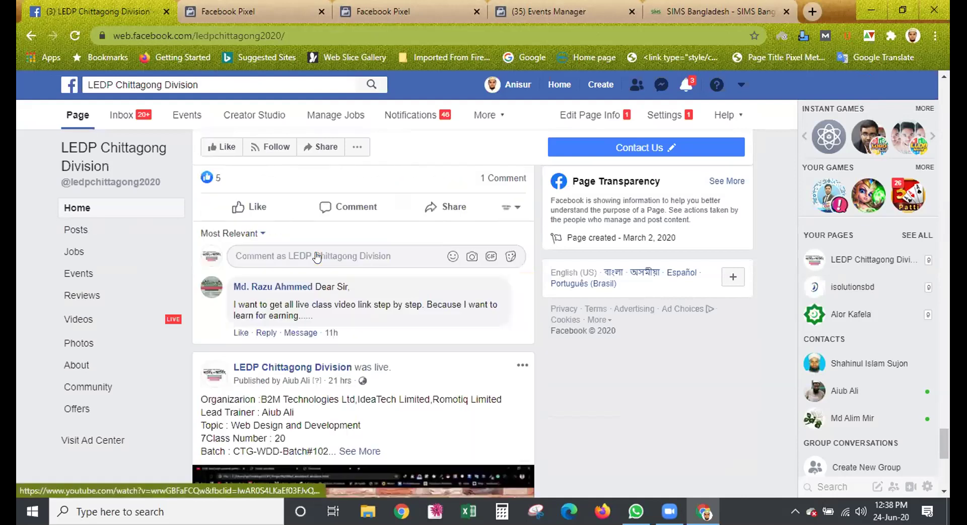
scroll(316, 257, "up", 6)
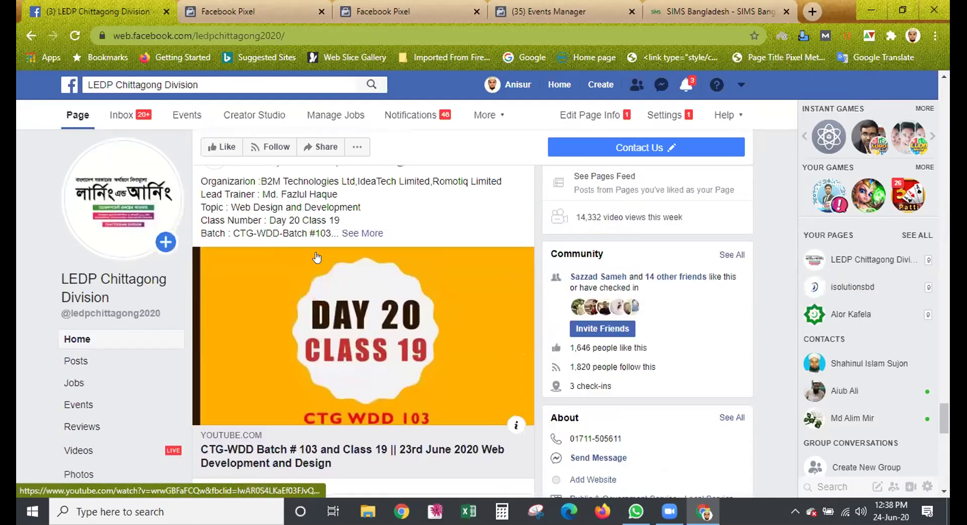
scroll(317, 256, "down", 8)
scroll(318, 257, "down", 2)
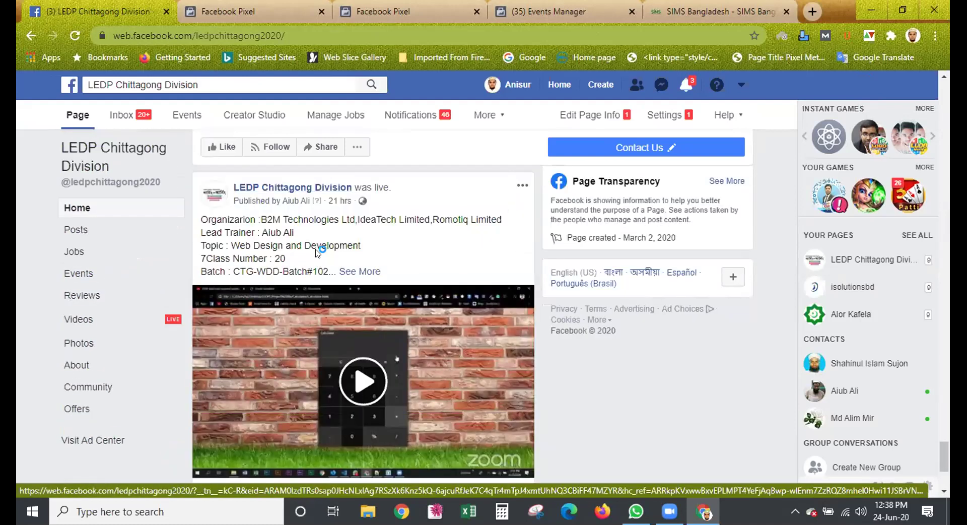
scroll(316, 252, "down", 4)
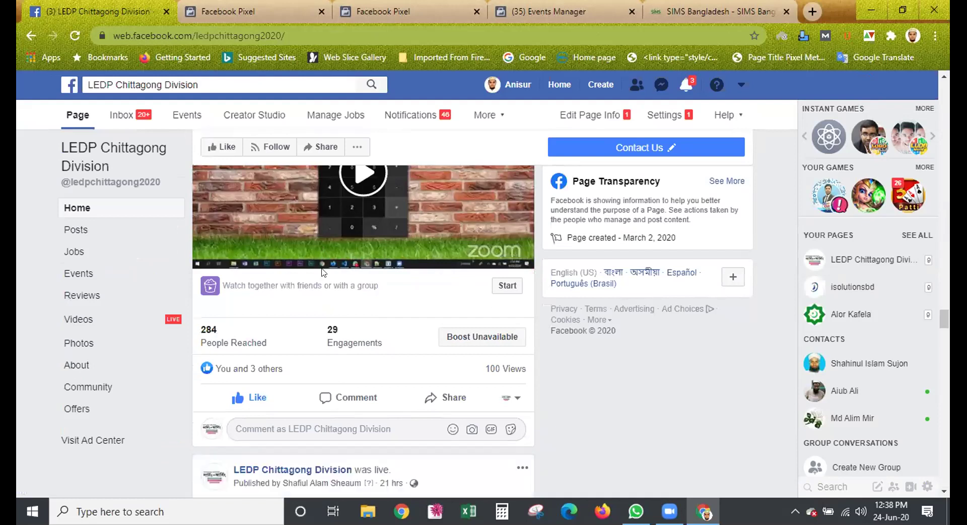
scroll(323, 273, "down", 12)
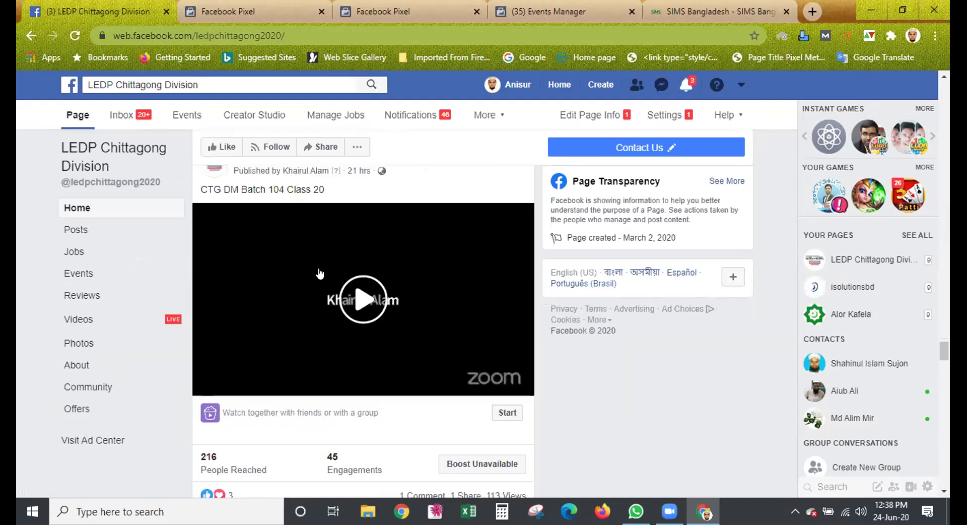
scroll(321, 272, "up", 1)
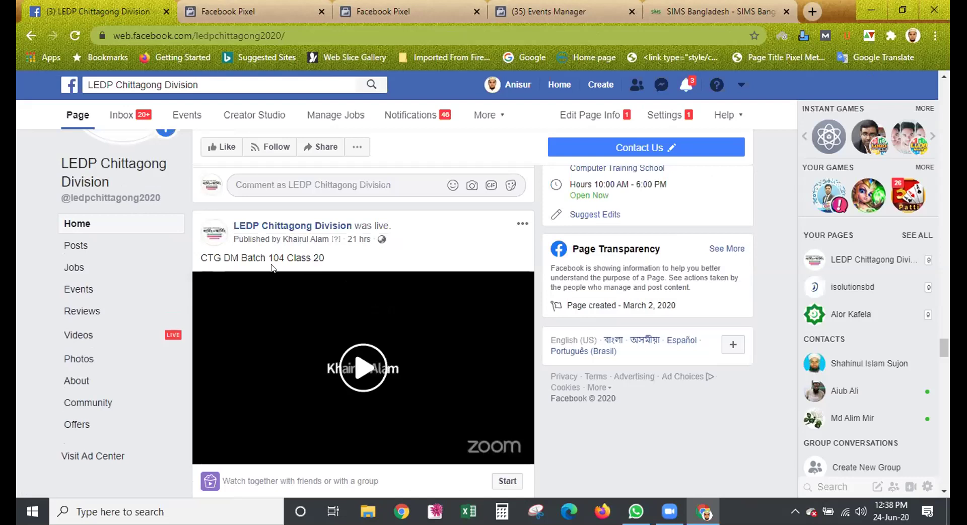
scroll(308, 269, "down", 5)
scroll(310, 270, "down", 3)
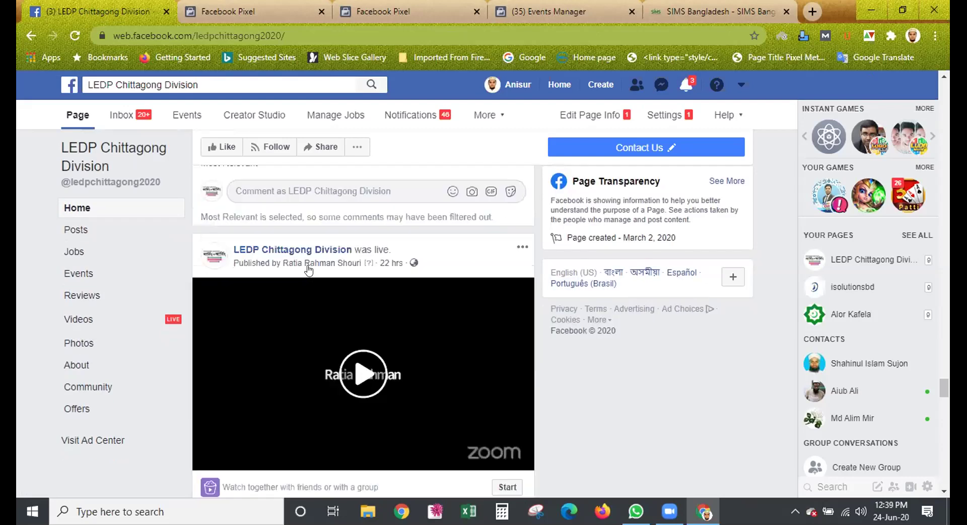
scroll(308, 270, "down", 2)
scroll(302, 222, "down", 12)
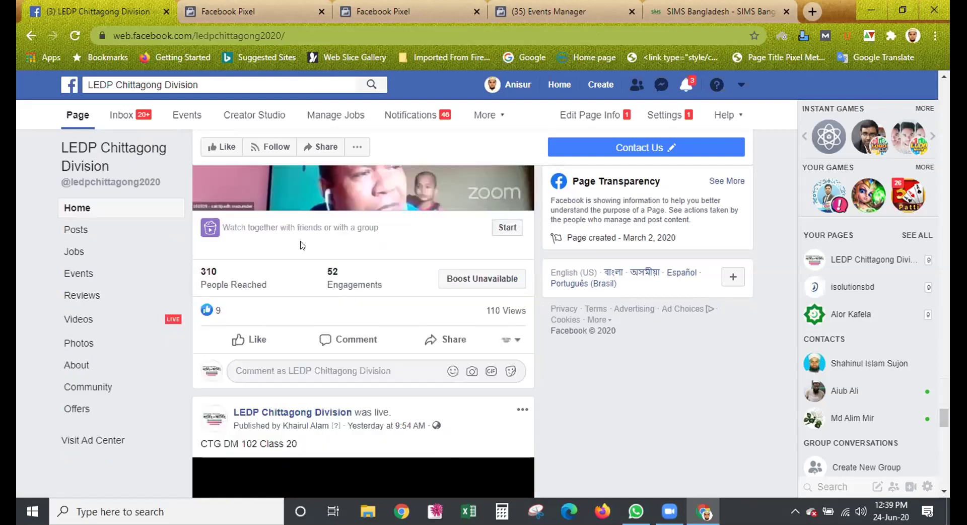
scroll(300, 245, "down", 5)
scroll(300, 244, "up", 2)
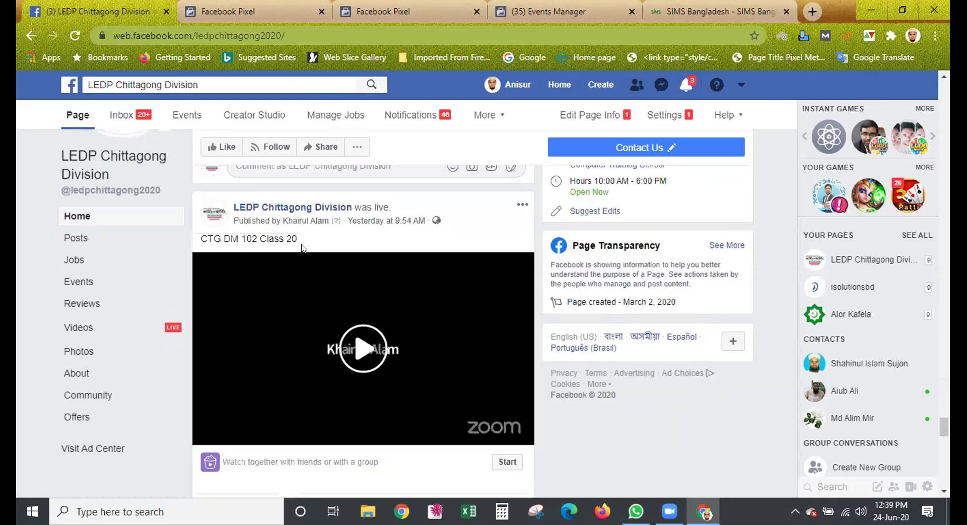
scroll(301, 245, "down", 5)
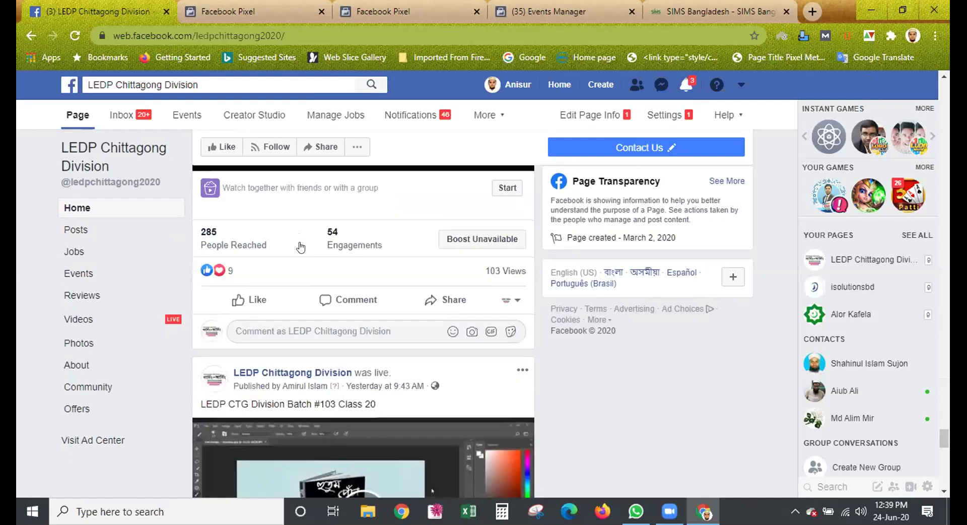
scroll(304, 247, "down", 10)
scroll(308, 250, "down", 6)
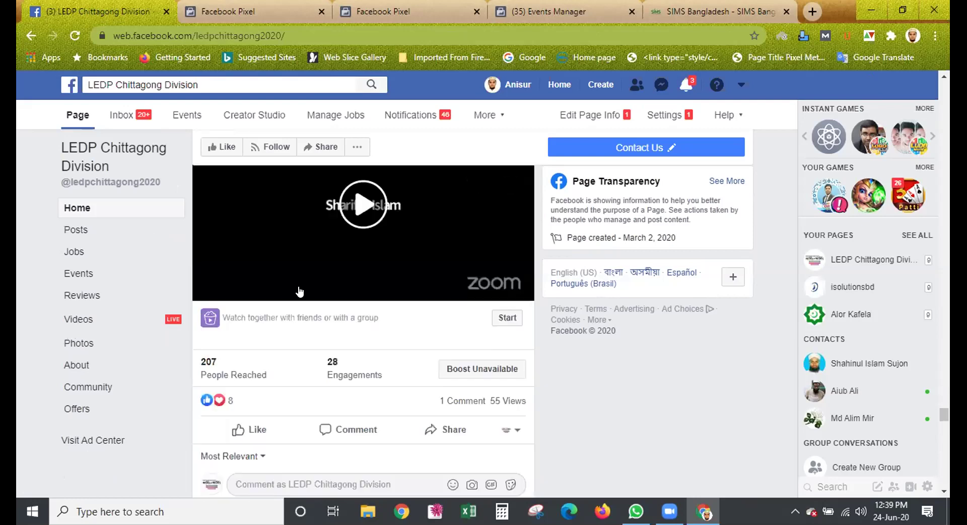
scroll(341, 294, "down", 5)
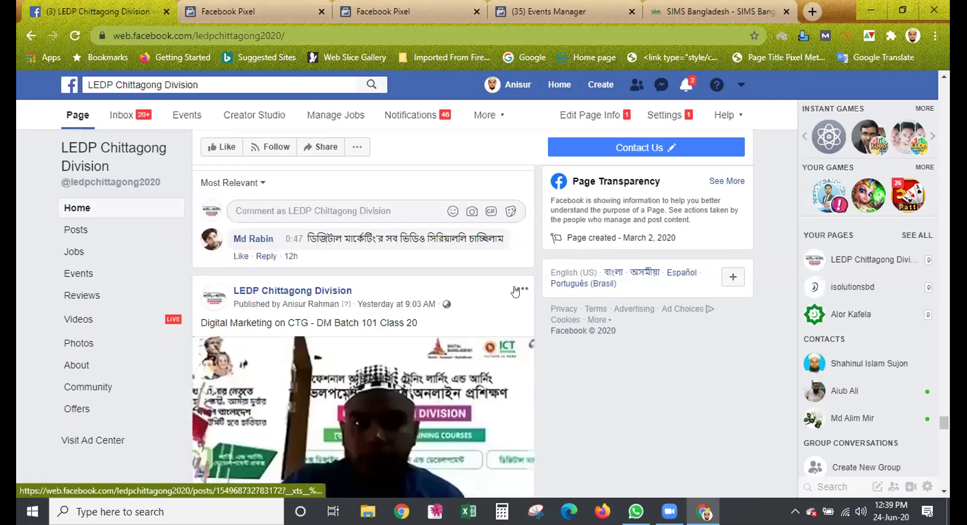
scroll(506, 294, "down", 4)
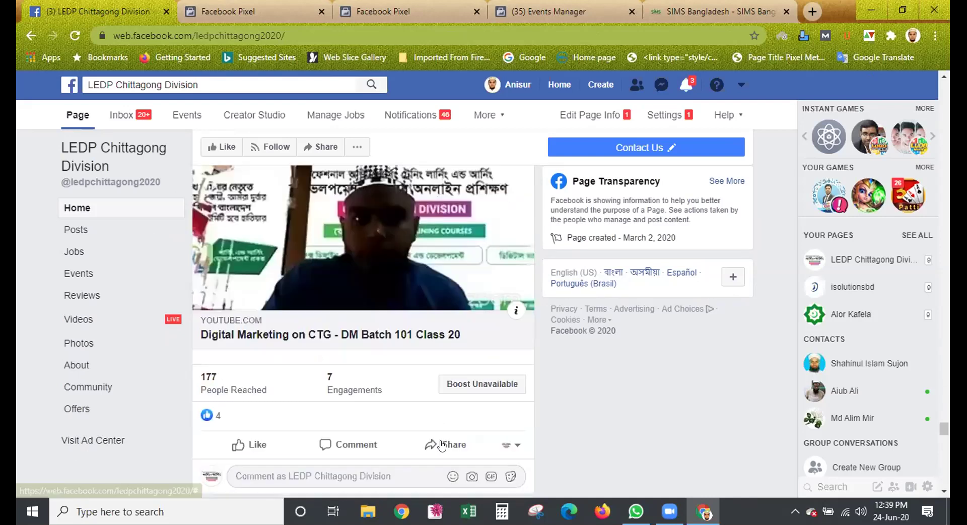
Share the DM Batch 101 Class 20 post in the group CTG-DM Batch # 101 with the original post included
left_click(442, 444)
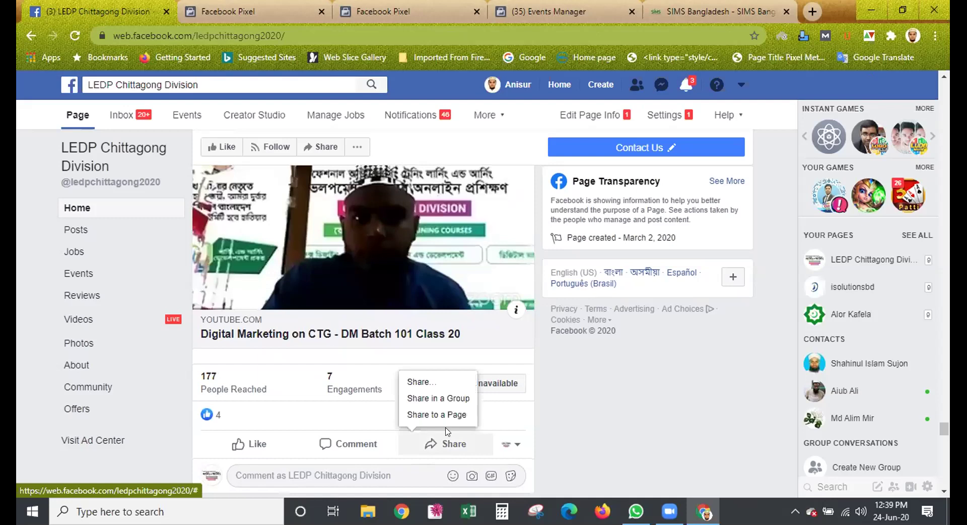
left_click(438, 398)
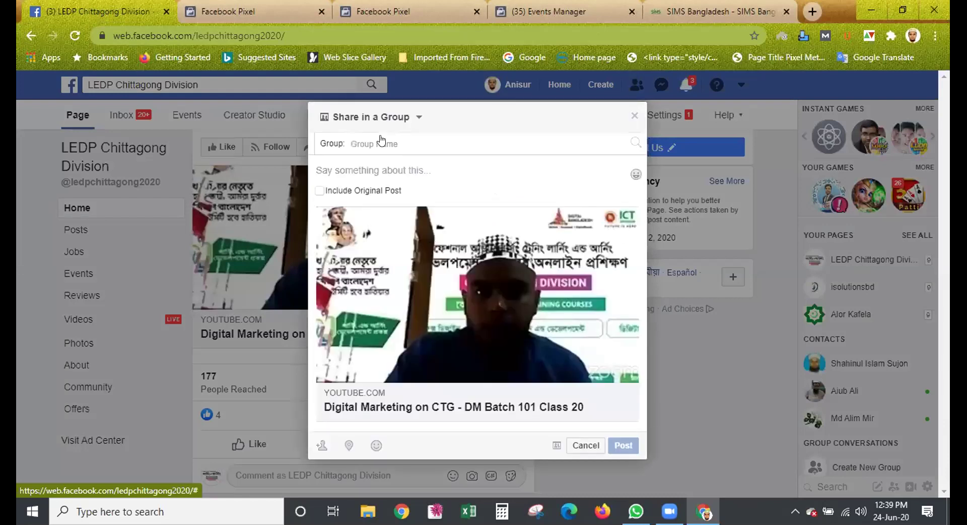
left_click(453, 142)
type("dm")
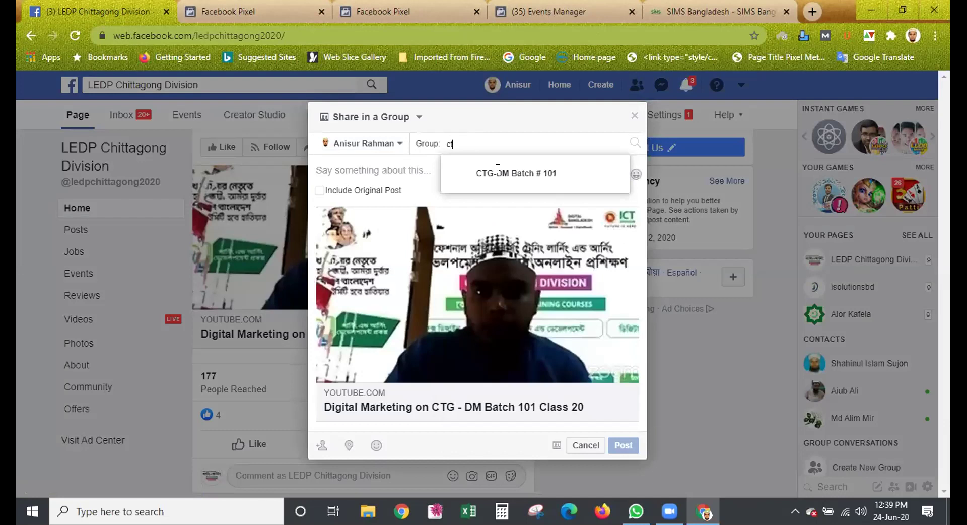
left_click(498, 169)
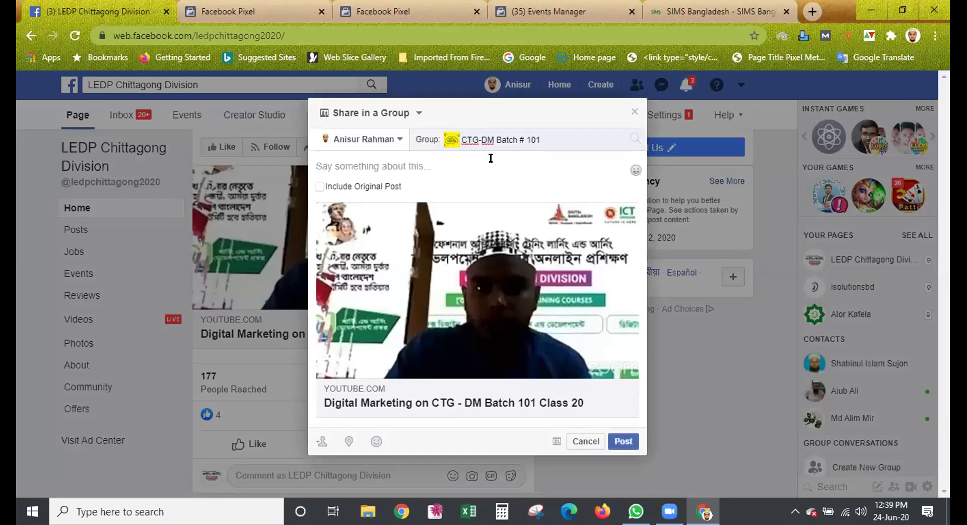
left_click(319, 186)
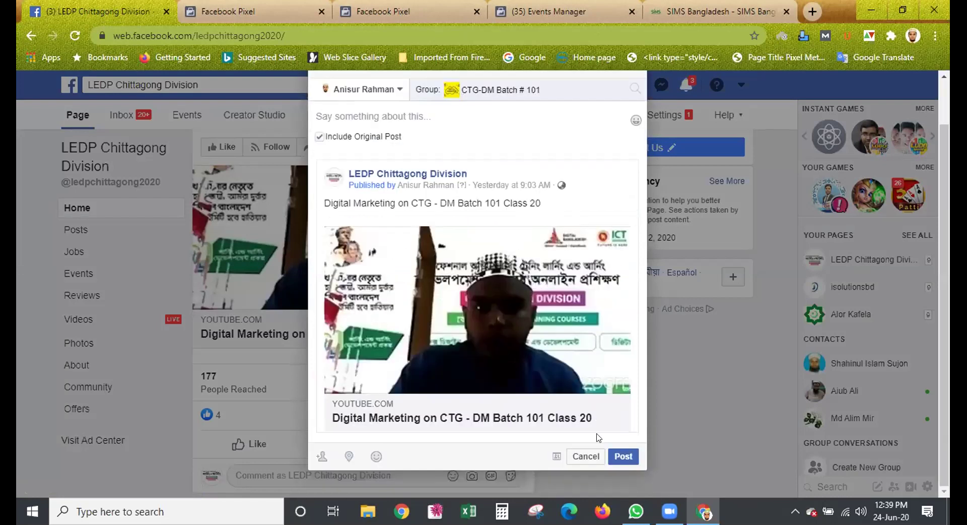
left_click(616, 457)
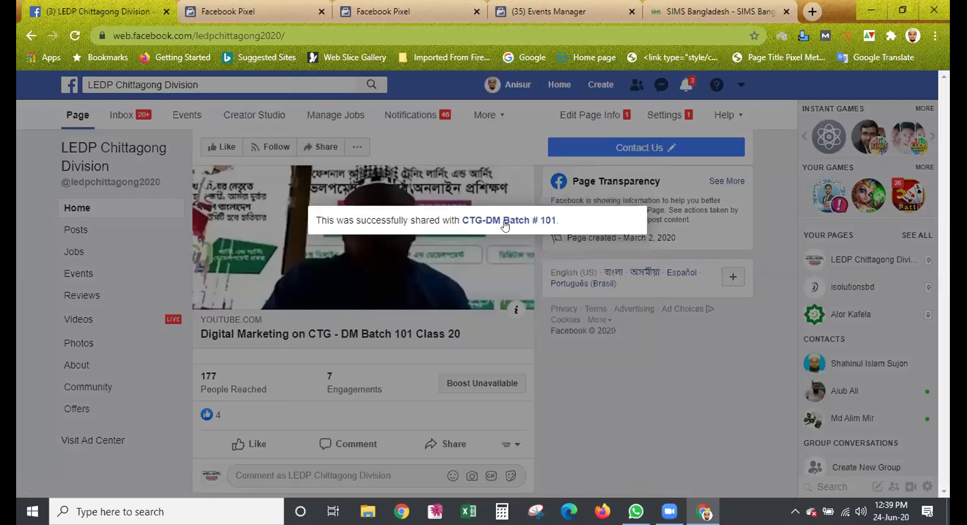
Go to the CTG-DM Batch # 101 group and check the shared Class 20 post and the older Class 19 post
left_click(504, 221)
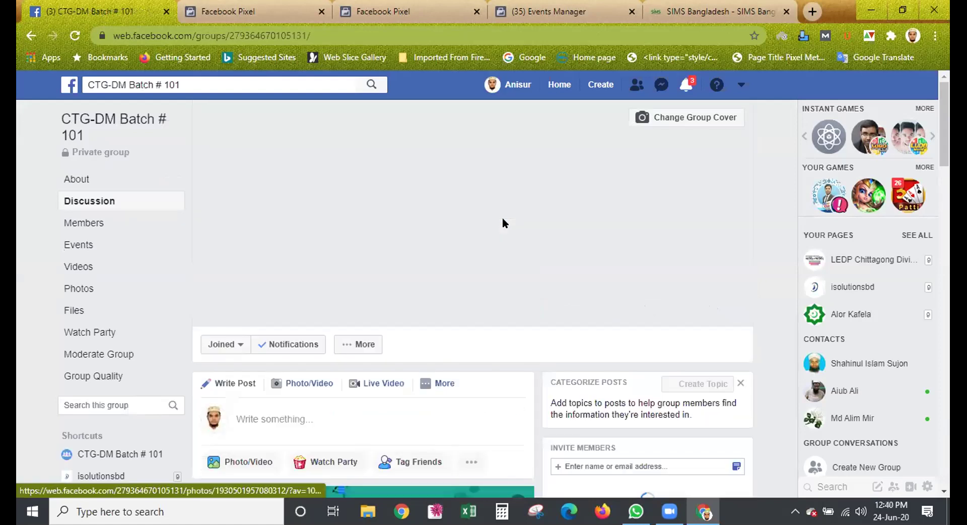
scroll(385, 366, "down", 6)
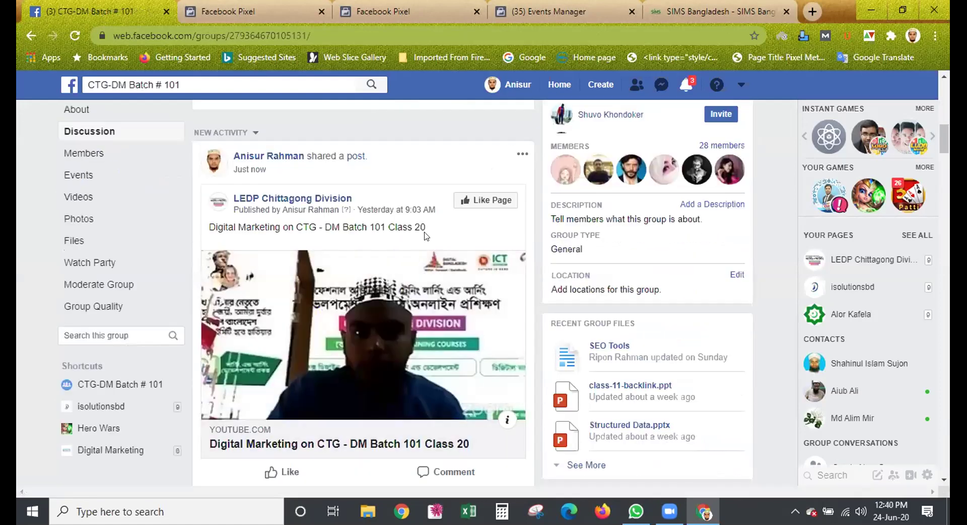
scroll(413, 327, "down", 6)
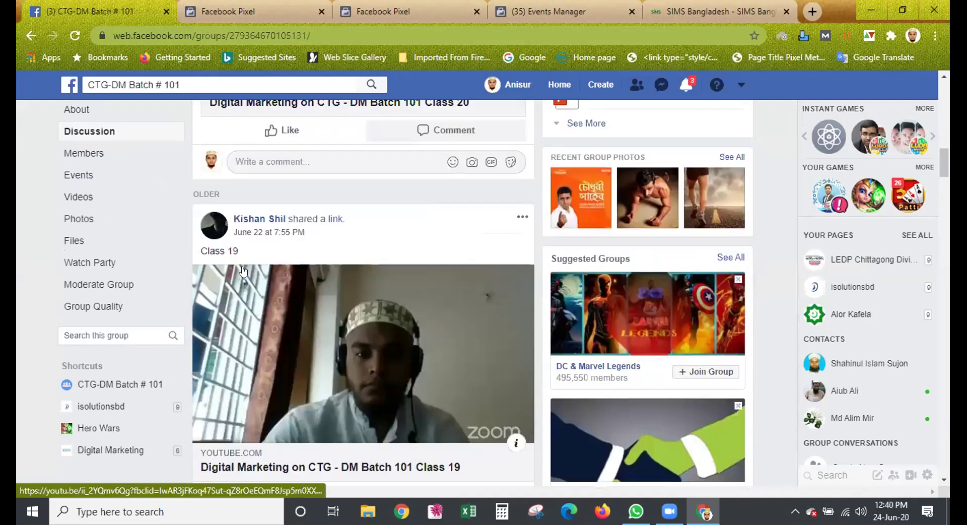
scroll(251, 271, "up", 12)
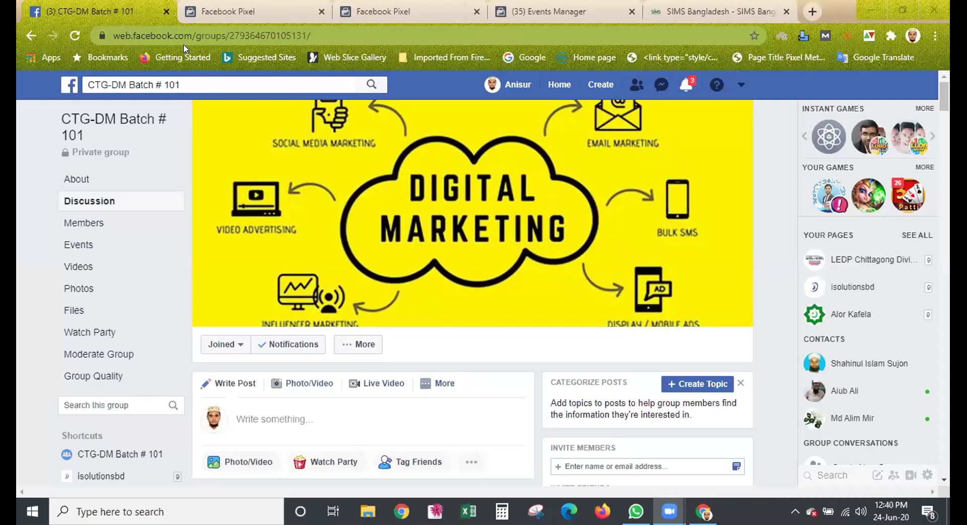
Close the Facebook Pixel, Events Manager and SIMS Bangladesh pages, keep the group page and open a blank browser tab
left_click(319, 16)
left_click(317, 16)
left_click(317, 15)
left_click(317, 15)
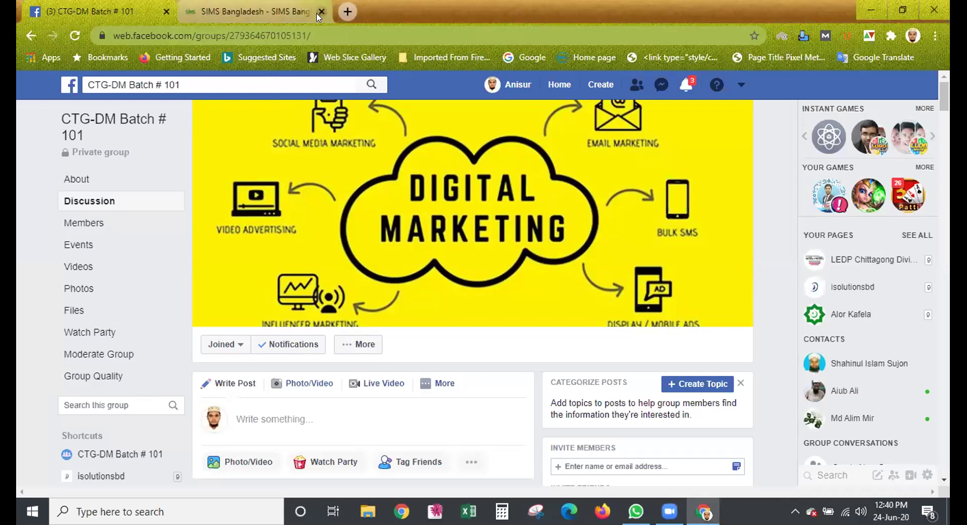
left_click(318, 15)
double_click(214, 11)
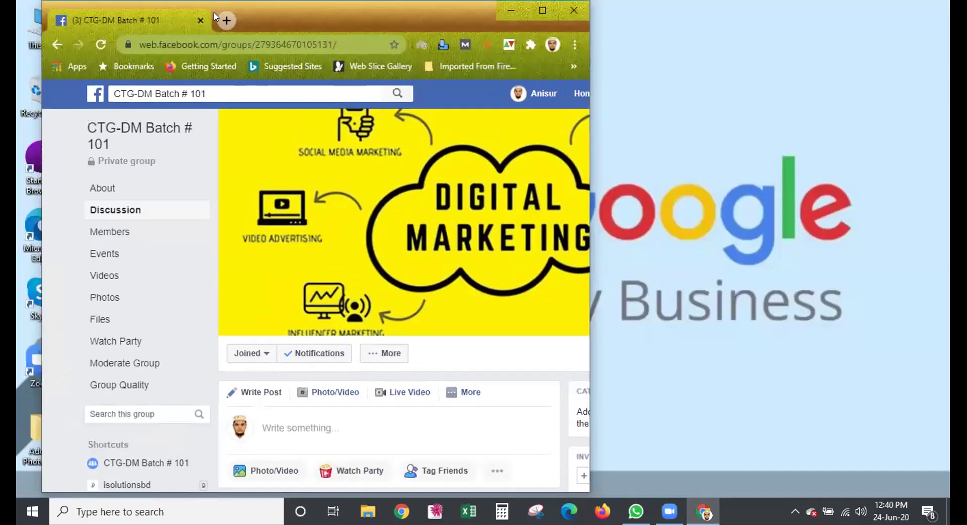
double_click(213, 11)
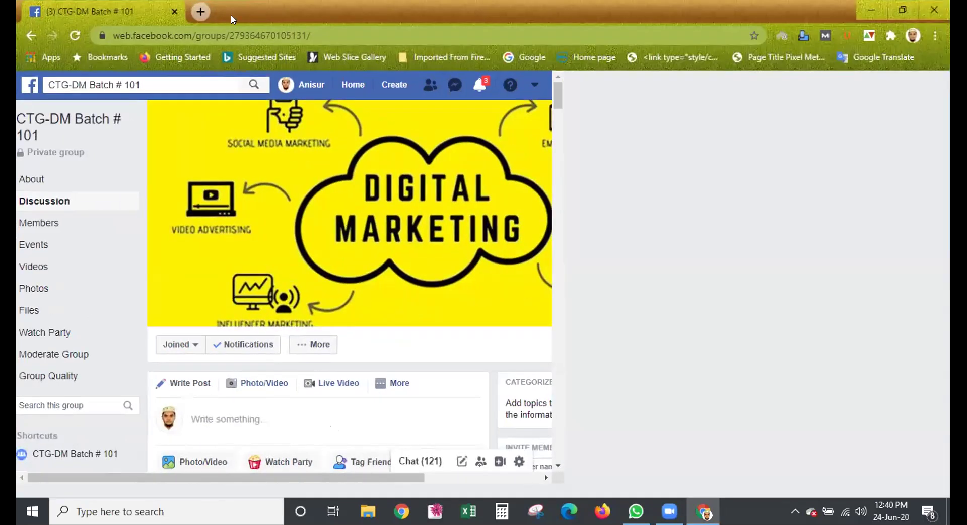
left_click(199, 18)
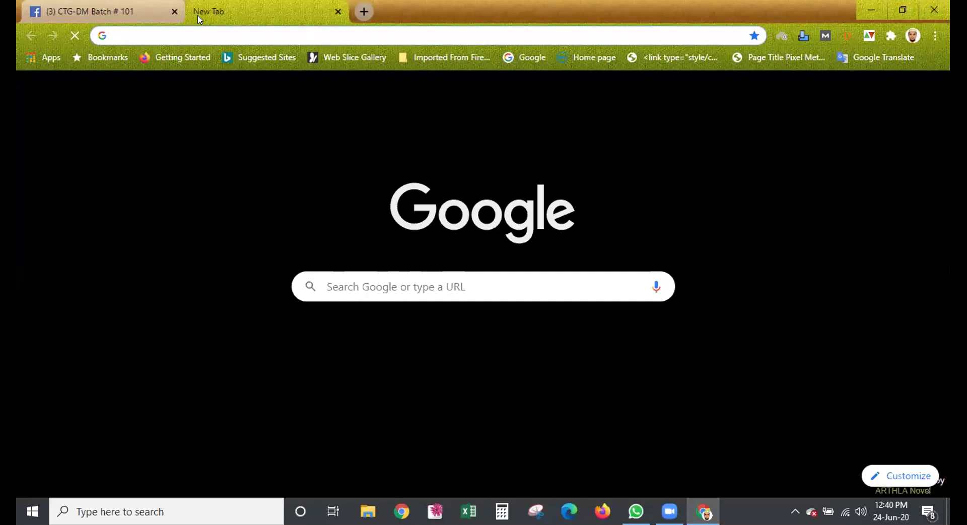
Try to open pinterest.com in the blank browser tab, and close that tab
type("pin")
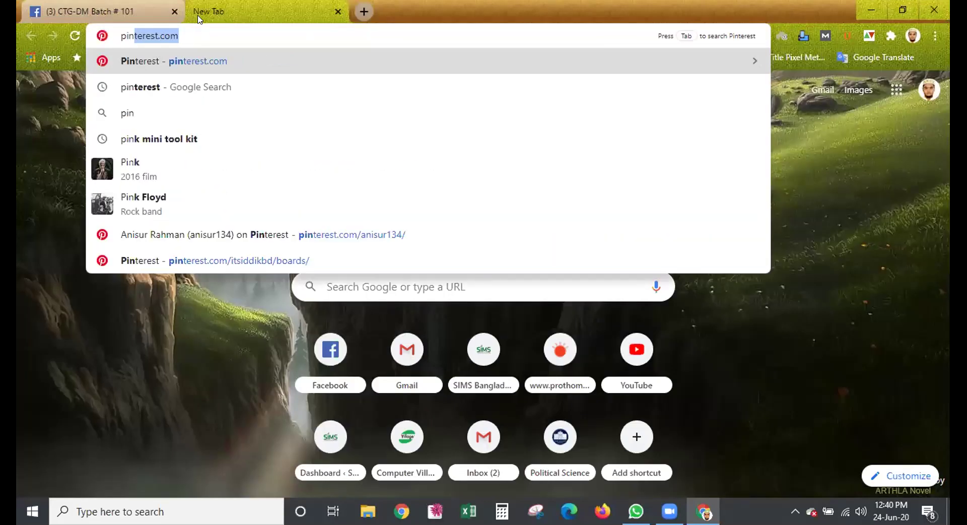
key("Return")
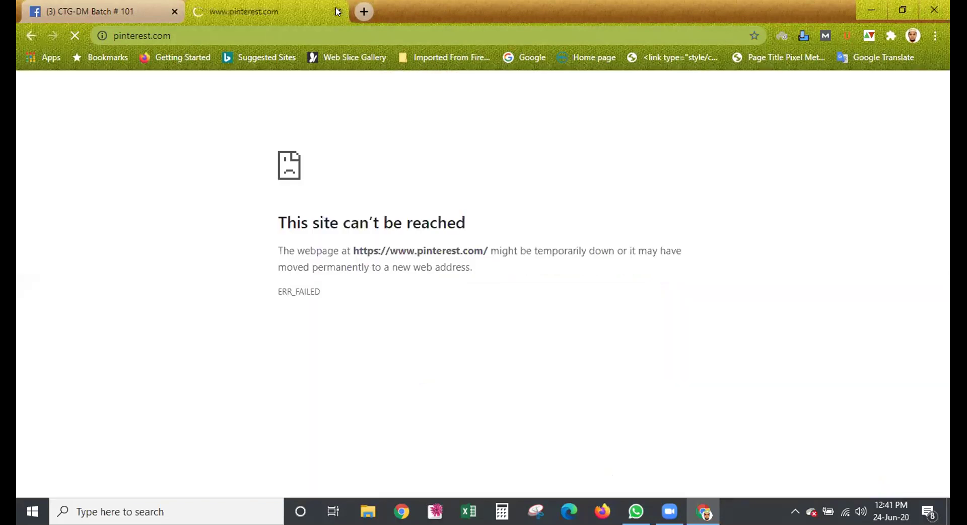
left_click(337, 11)
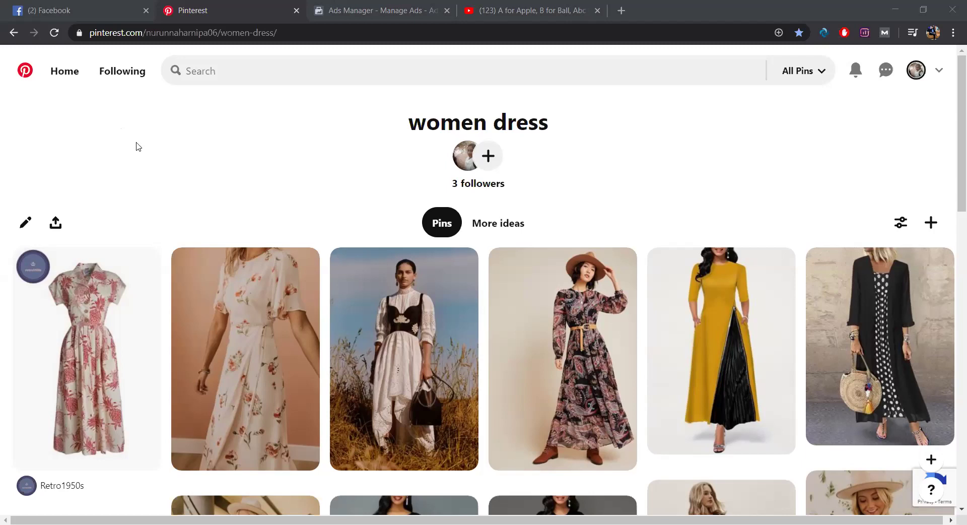
Go to the Pinterest profile's boards and open the women dress board for editing
key("alt+Tab")
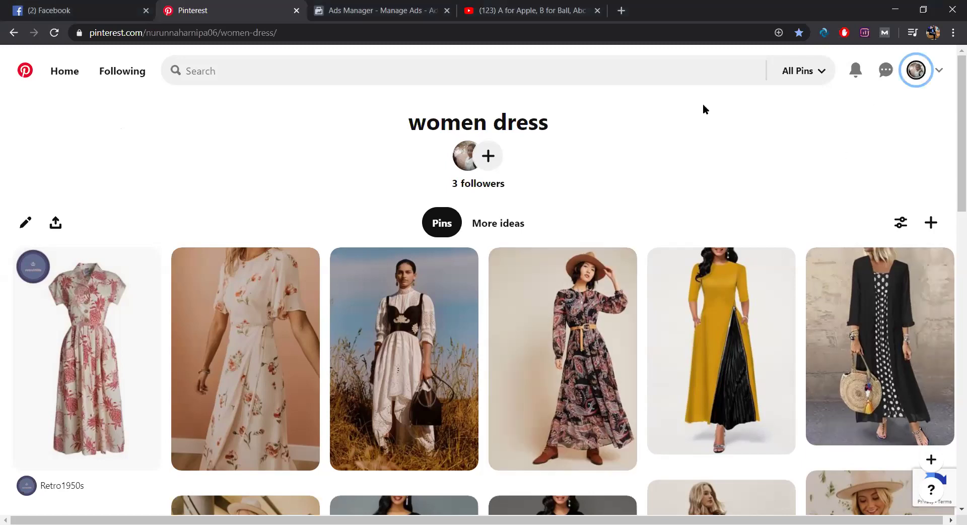
left_click(919, 75)
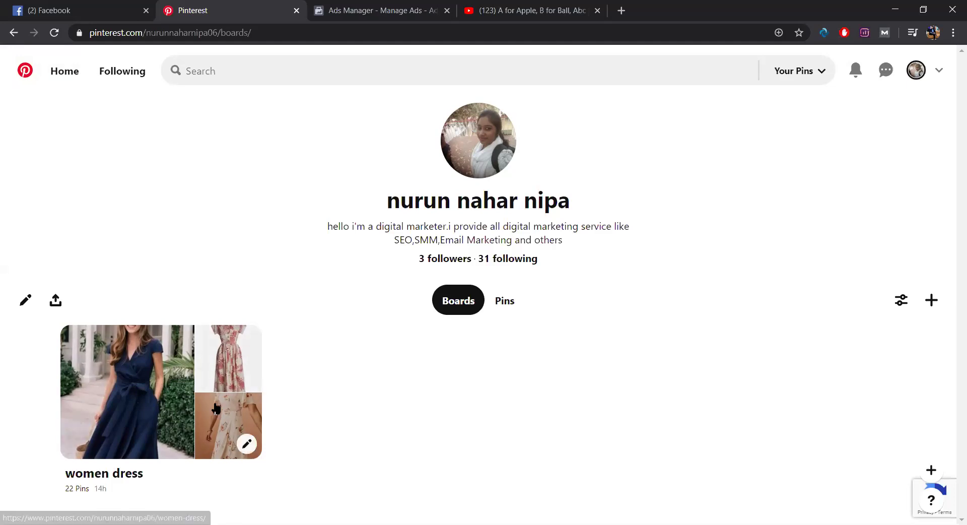
left_click(241, 443)
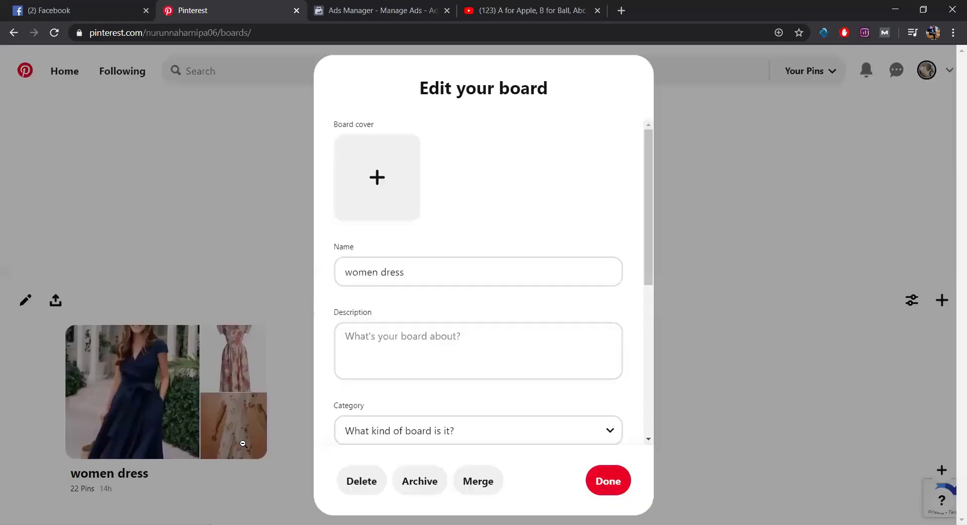
Choose the navy dress photo as the women dress board's cover, shift its crop down to include the face, and save the cover change
left_click(352, 335)
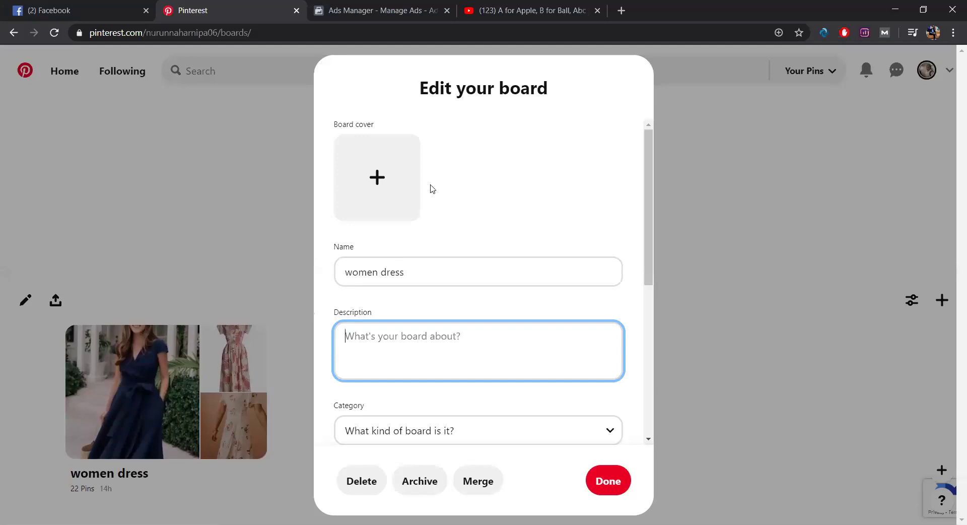
left_click(377, 177)
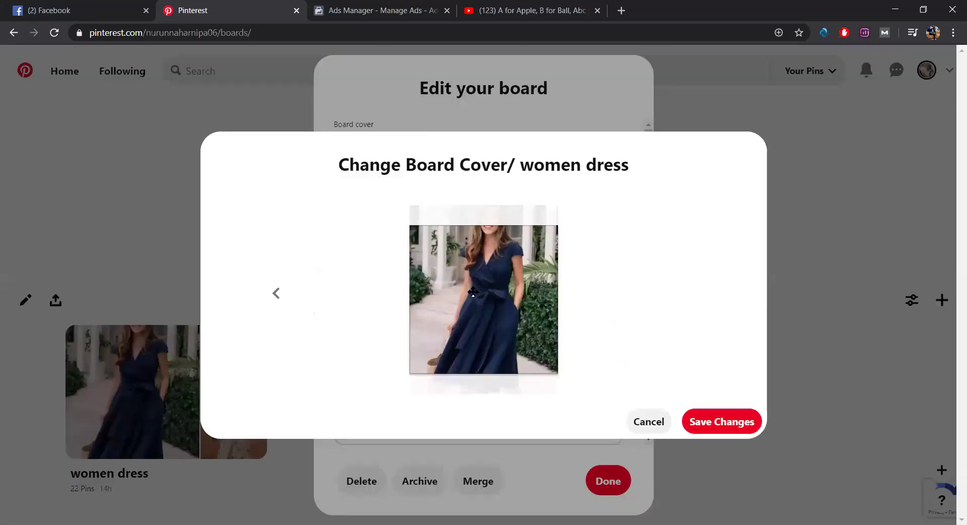
left_click_drag(473, 287, 483, 313)
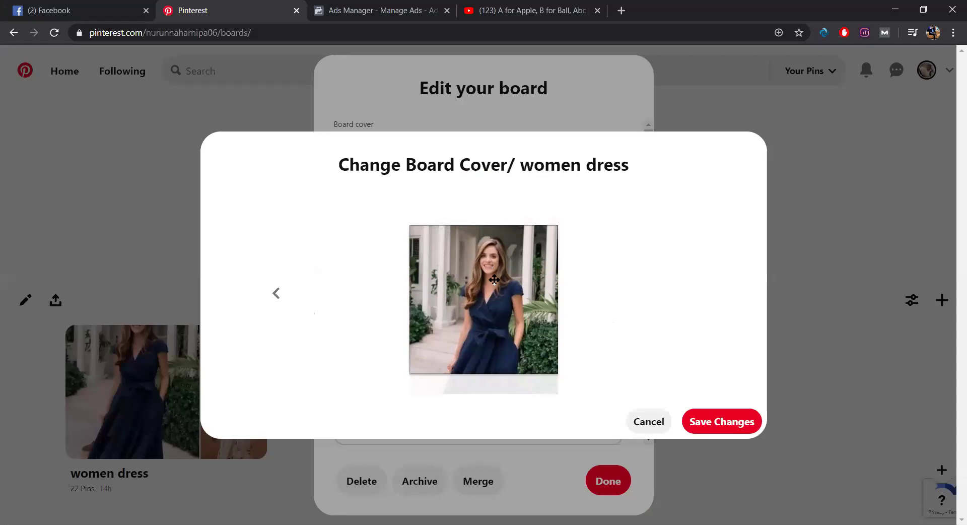
left_click(725, 422)
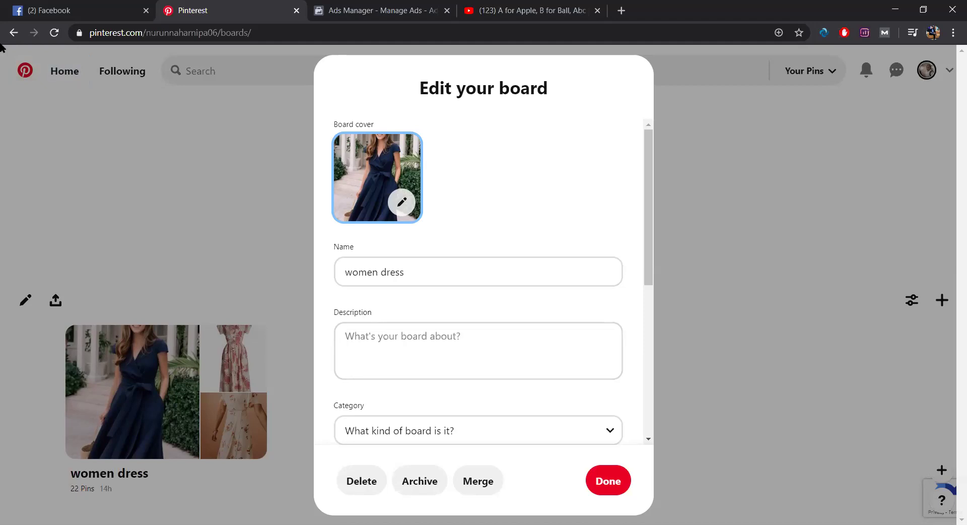
Browse the category options for the women dress board and glance at the Facebook news feed before returning to the board editor
left_click(485, 441)
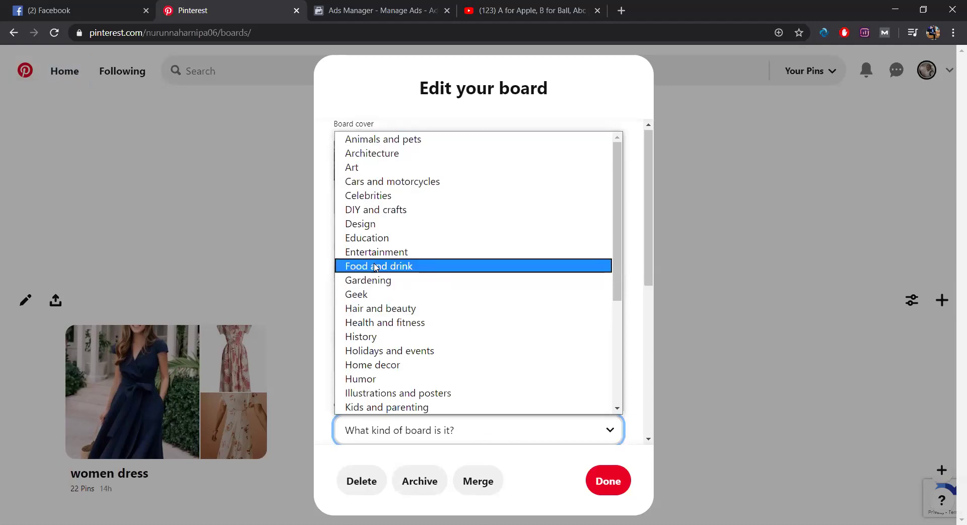
scroll(375, 270, "down", 5)
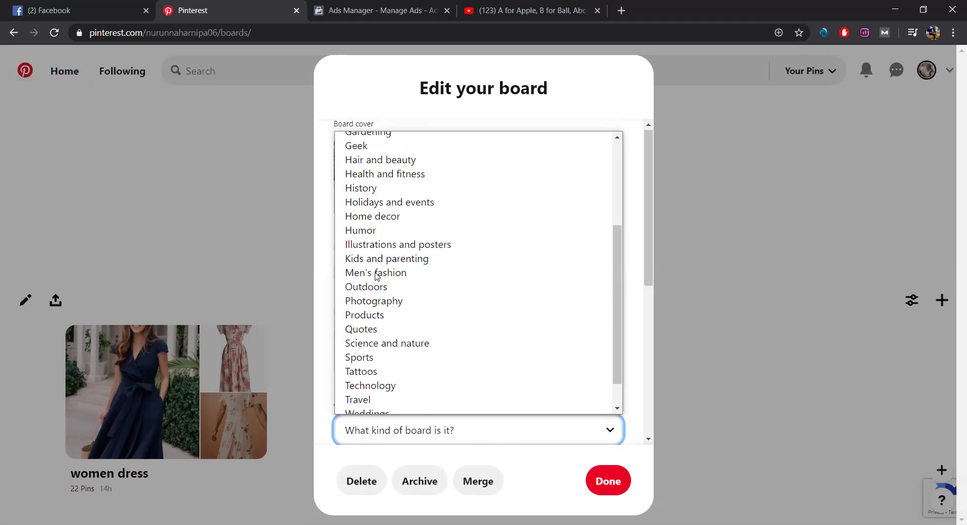
key("ctrl+shift+Tab")
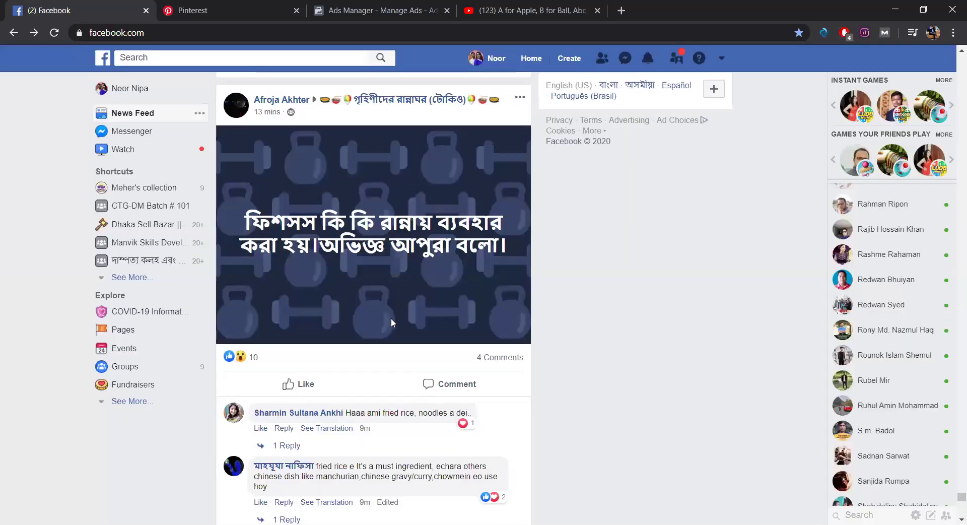
scroll(394, 313, "down", 1)
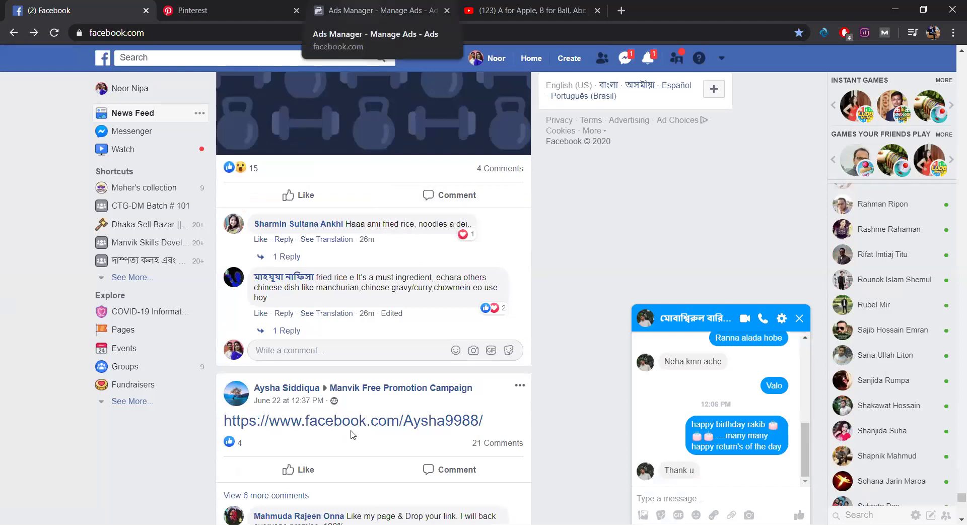
left_click(244, 8)
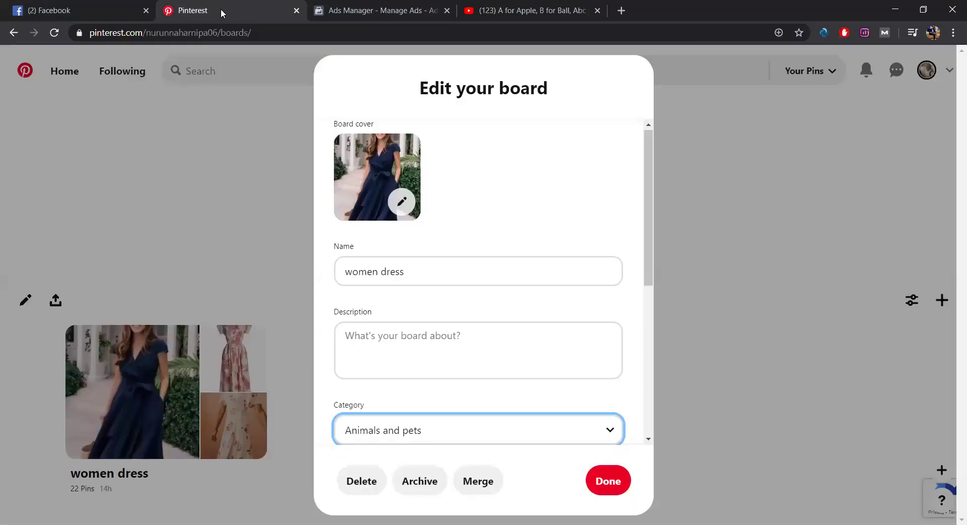
Set the women dress board's category to Women's fashion
left_click(387, 430)
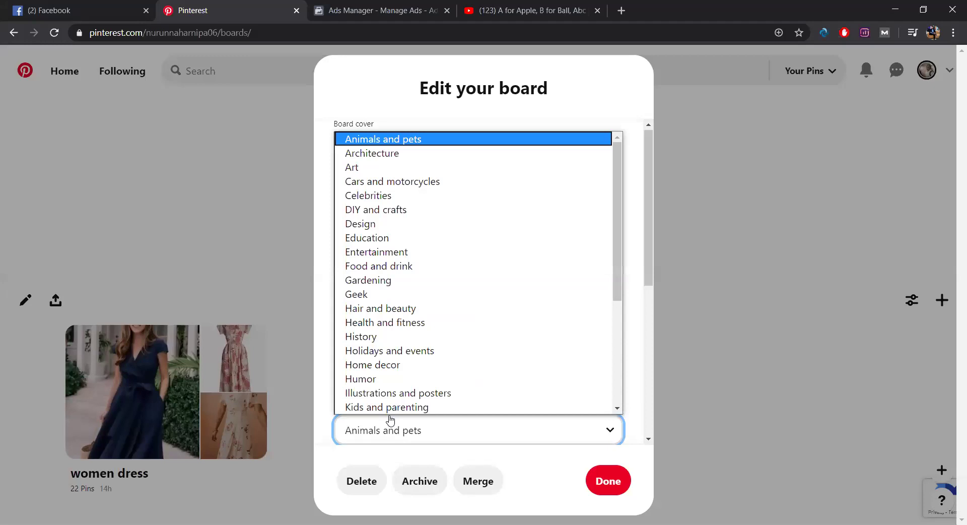
key("e")
key("e")
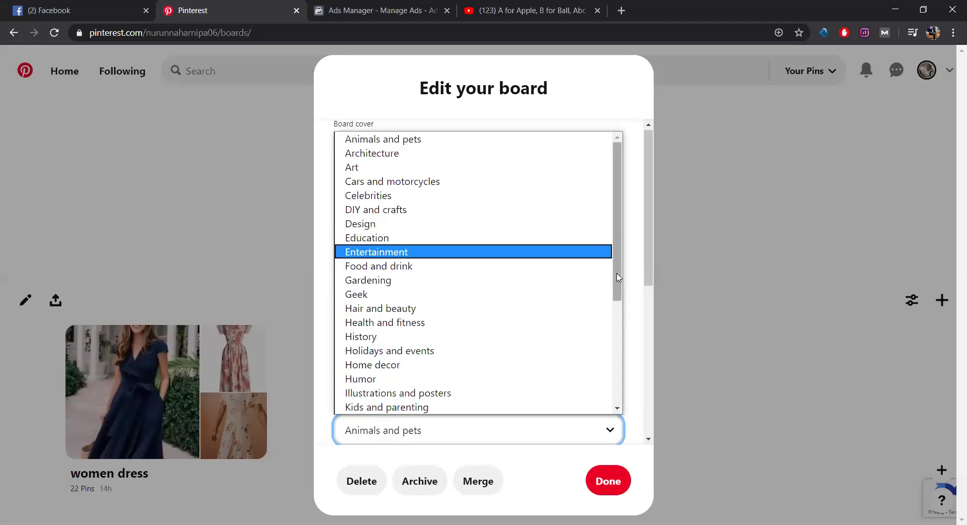
scroll(535, 353, "down", 5)
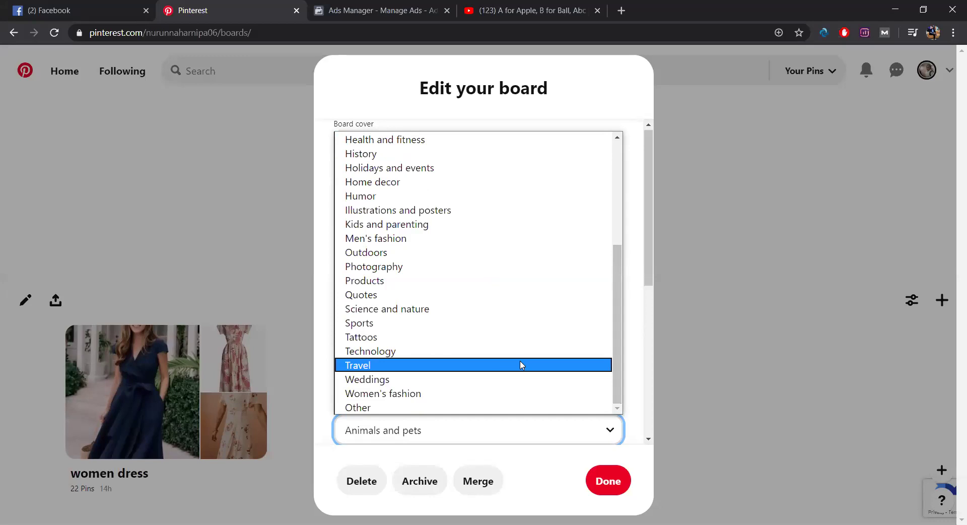
scroll(395, 274, "up", 4)
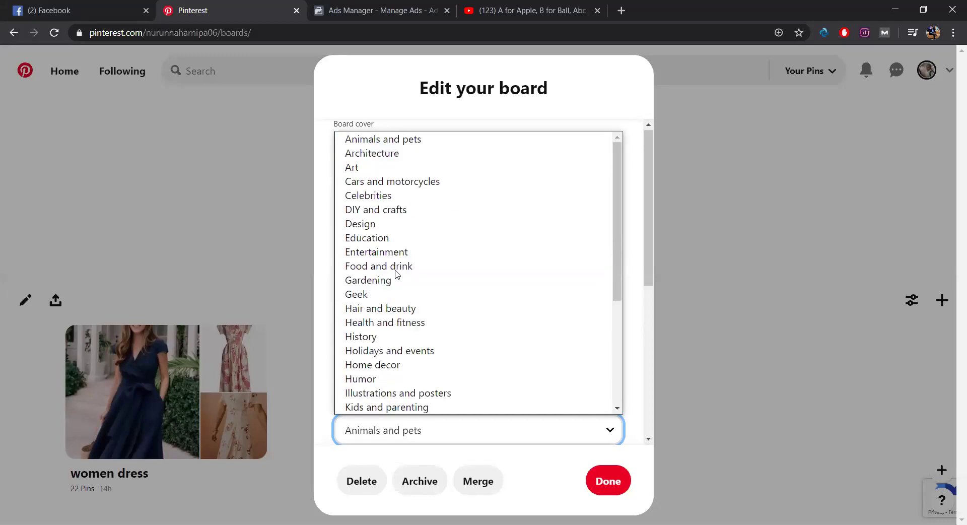
scroll(395, 274, "down", 4)
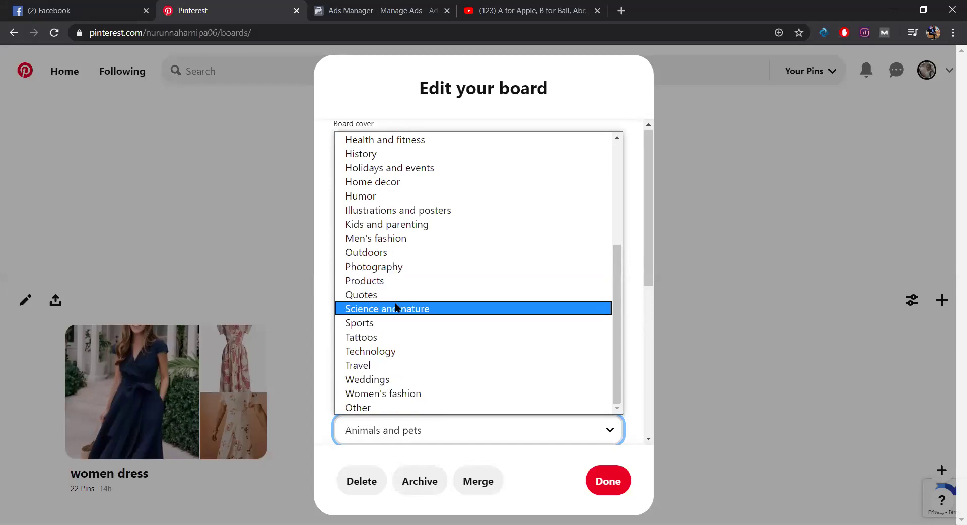
key("Down")
key("Down")
left_click(425, 394)
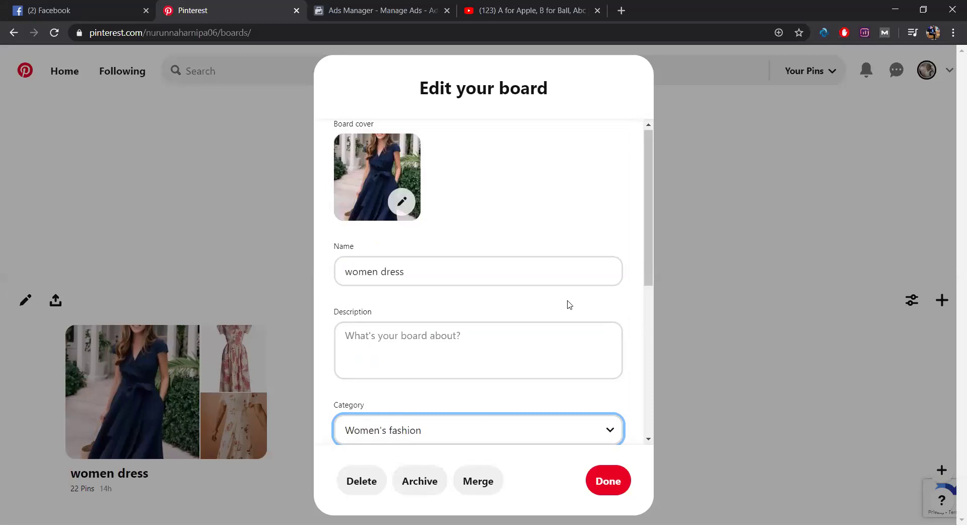
Review the board's description, dates and collaborators fields, dismiss the board editor without applying it, and show the profile's boards
scroll(564, 312, "down", 1)
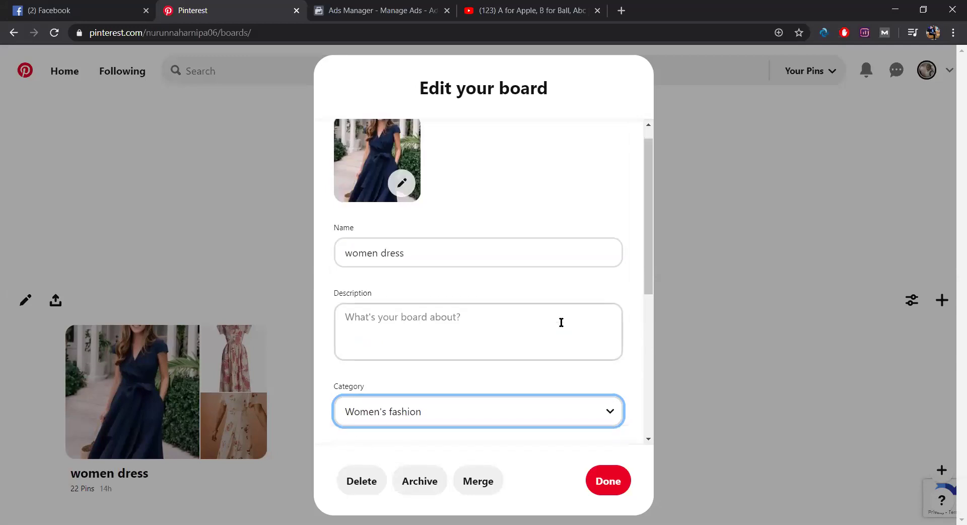
scroll(561, 323, "down", 3)
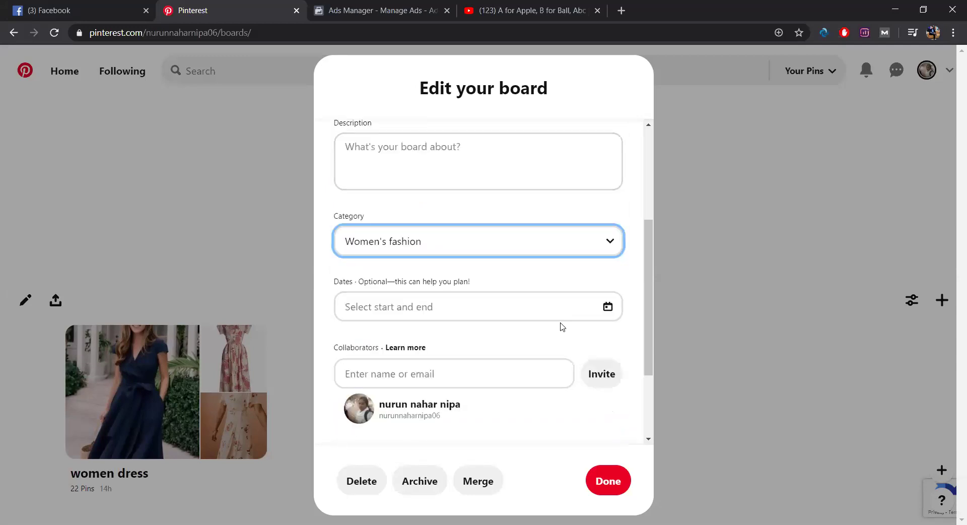
left_click(404, 166)
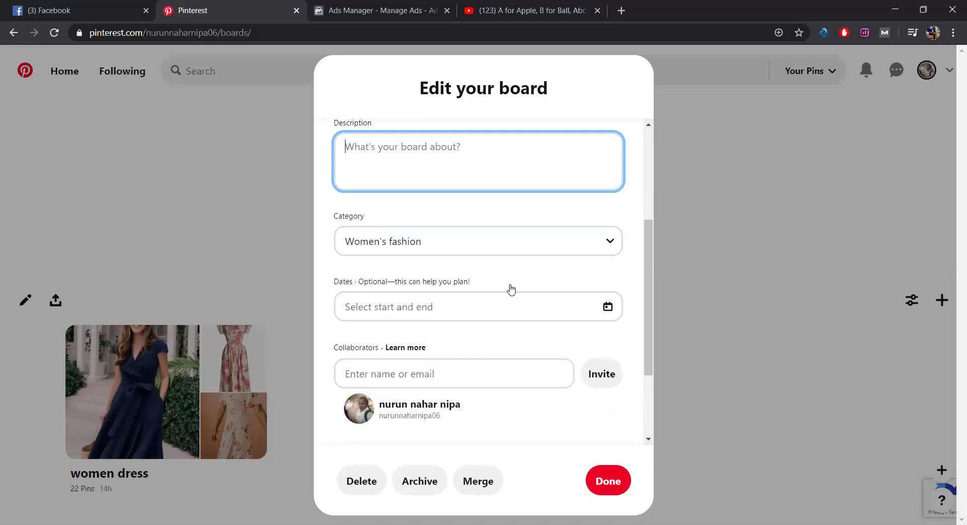
left_click(744, 297)
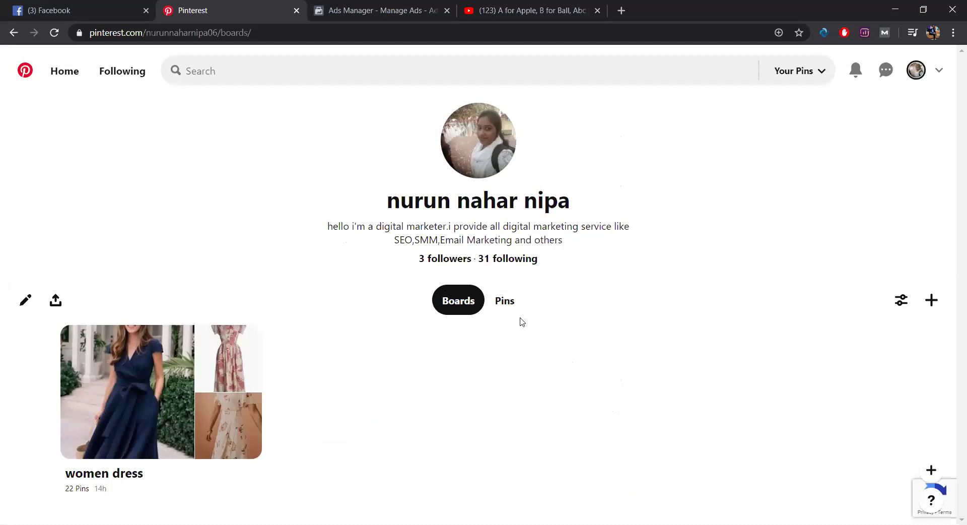
left_click(454, 300)
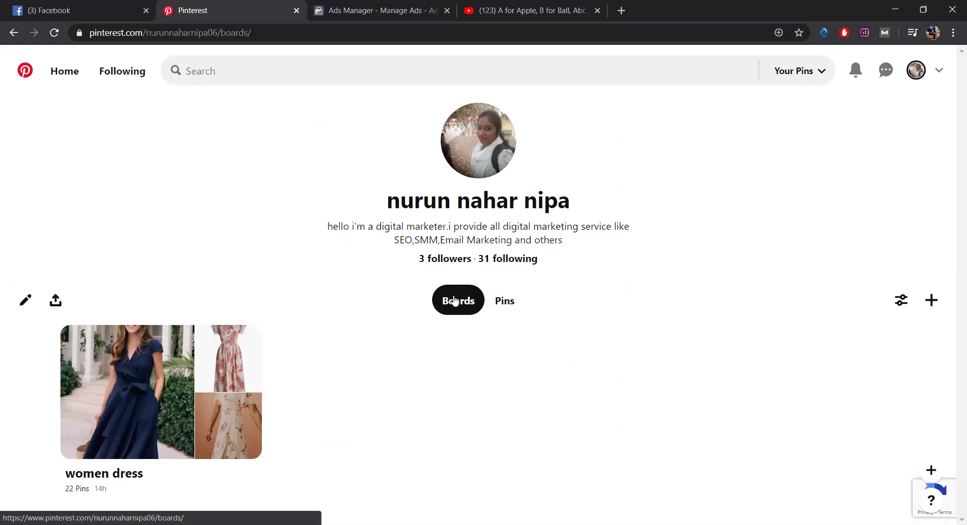